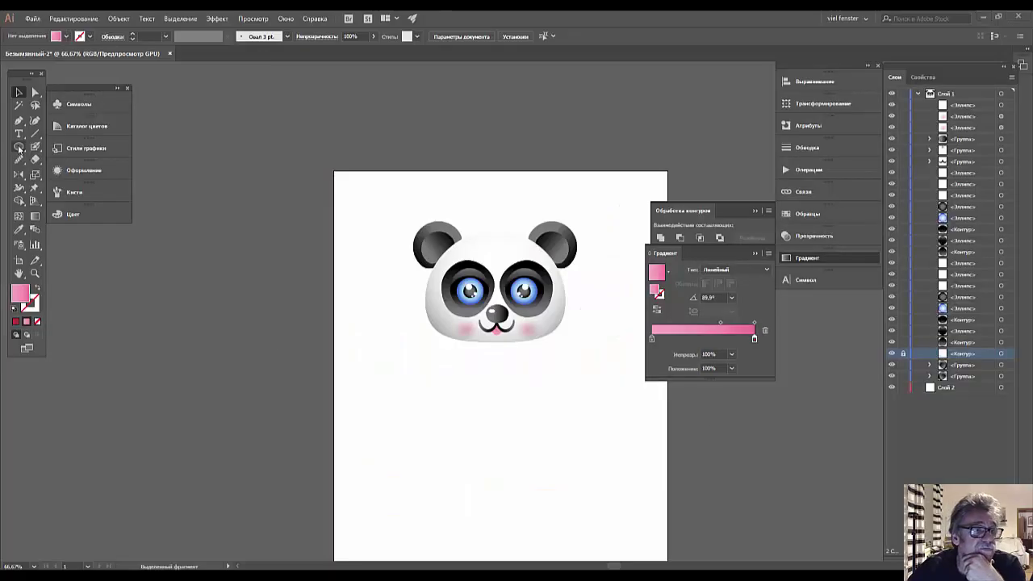
- Draw a roughly 361 × 295 px ellipse below the panda's head as its body
{"action": "left_click", "coordinate": [19, 150]}
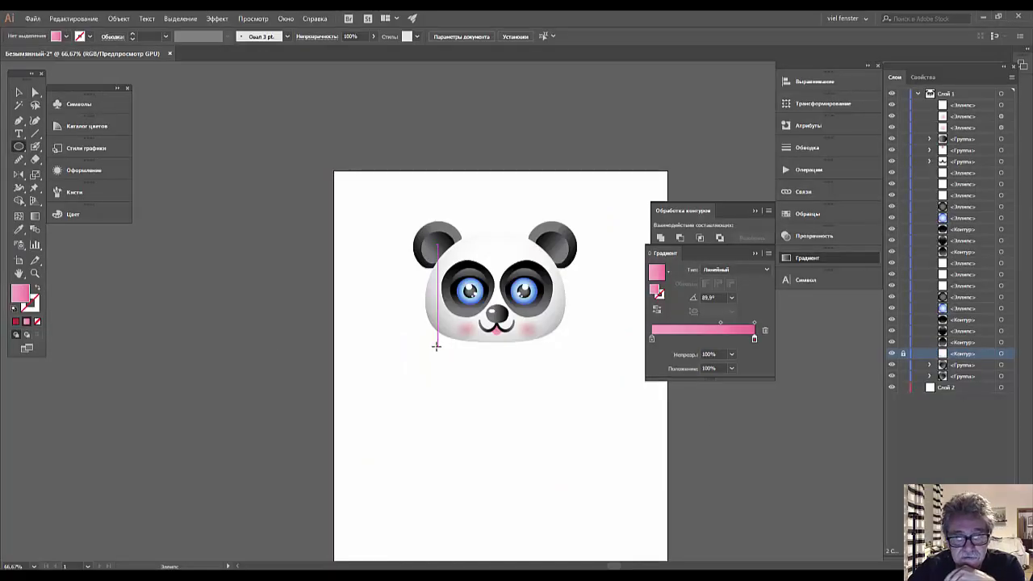
{"action": "left_click_drag", "start_coordinate": [436, 345], "coordinate": [565, 465]}
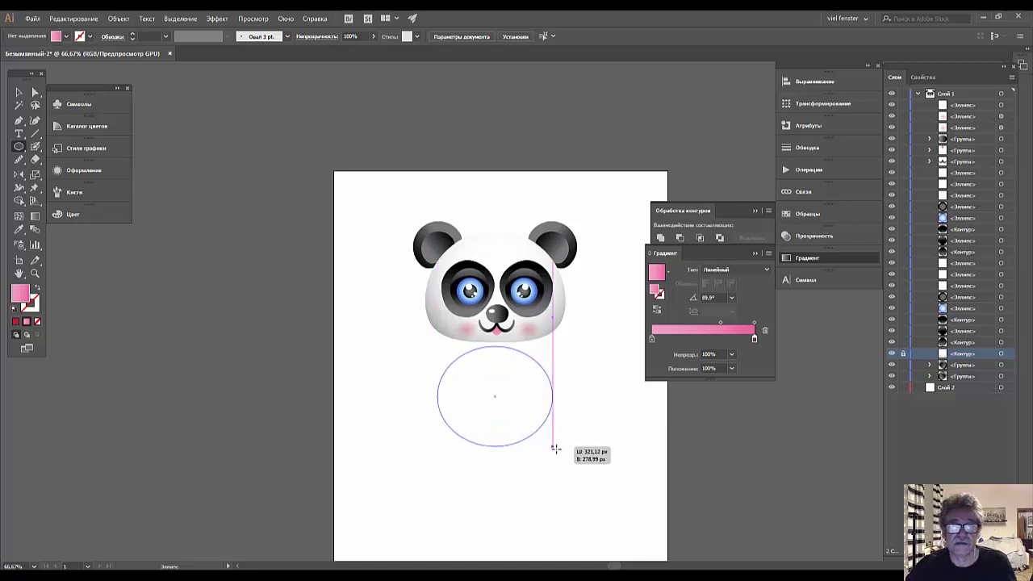
{"action": "left_click_drag", "start_coordinate": [565, 465], "coordinate": [561, 435]}
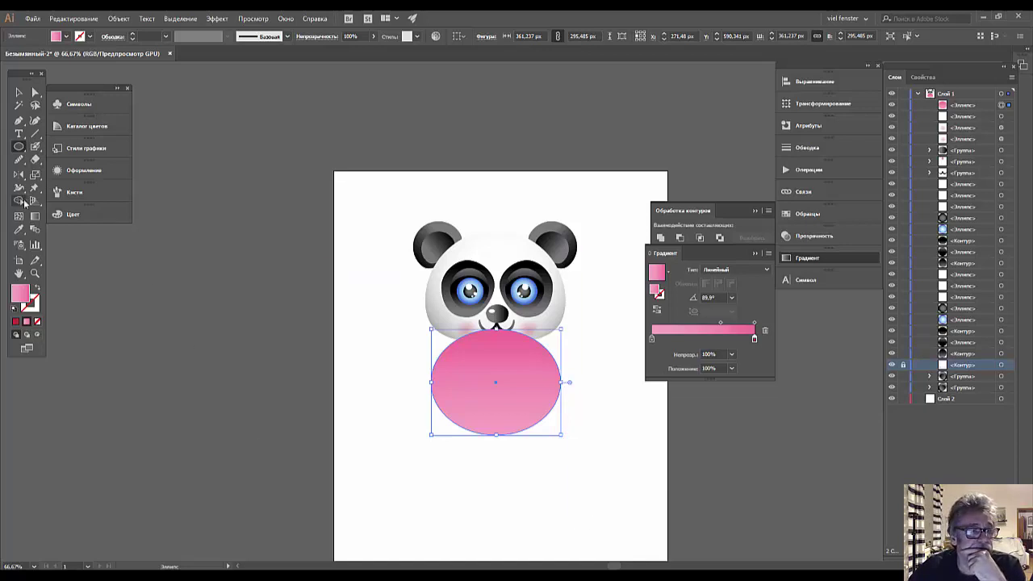
{"action": "left_click", "coordinate": [20, 229]}
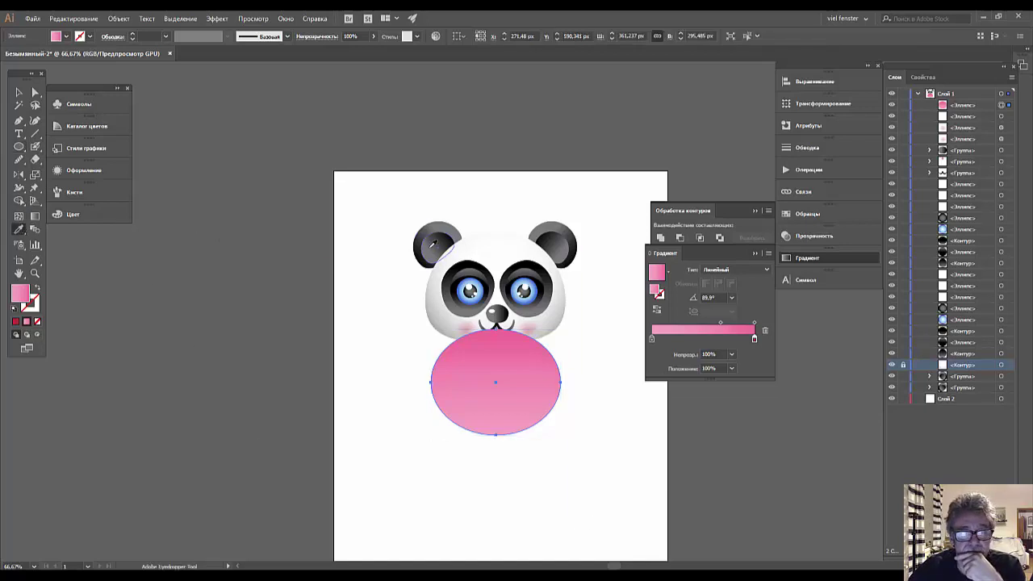
- Copy the ear's dark gradient onto the body oval and make it radial with a 67% midpoint
{"action": "left_click", "coordinate": [433, 243]}
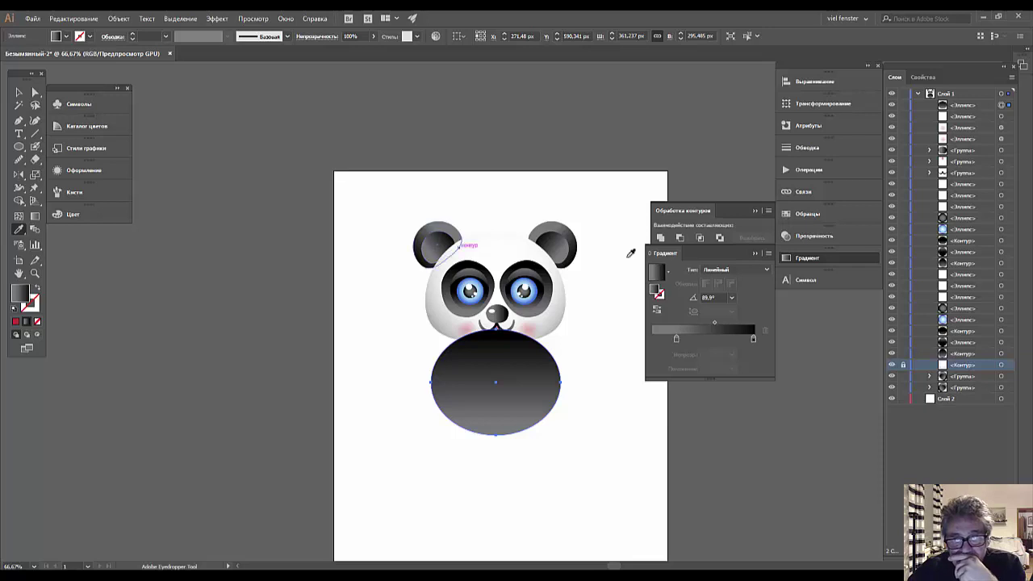
{"action": "left_click", "coordinate": [765, 275]}
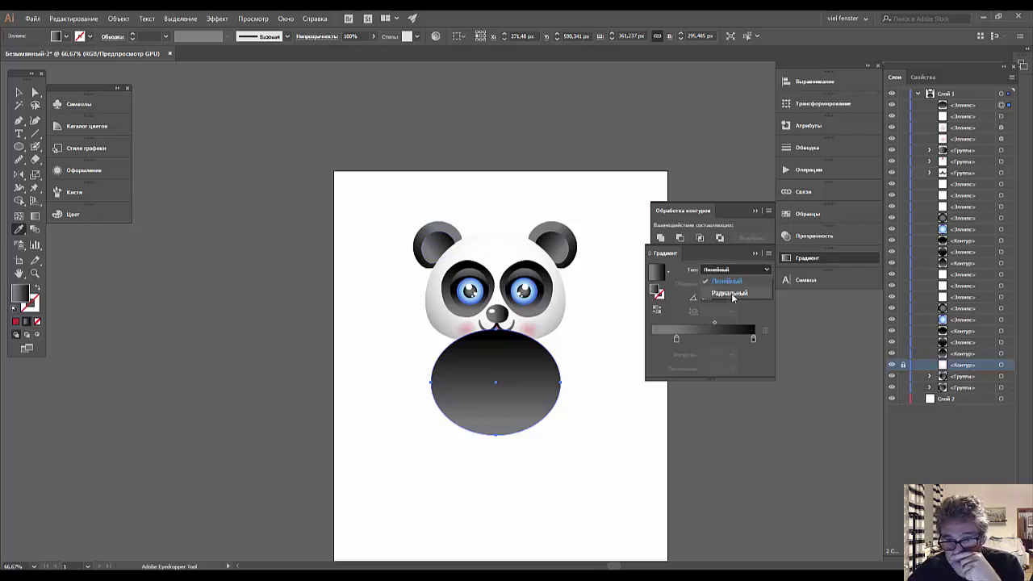
{"action": "left_click", "coordinate": [717, 294]}
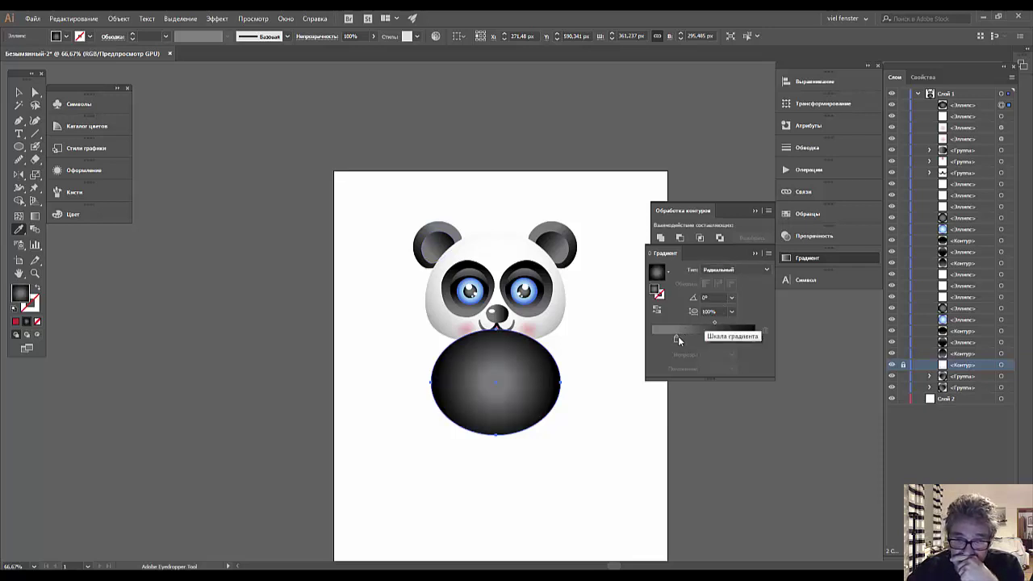
{"action": "mouse_move", "coordinate": [678, 340]}
{"action": "left_mouse_down"}
{"action": "mouse_move", "coordinate": [667, 340]}
{"action": "mouse_move", "coordinate": [743, 324]}
{"action": "left_mouse_up"}
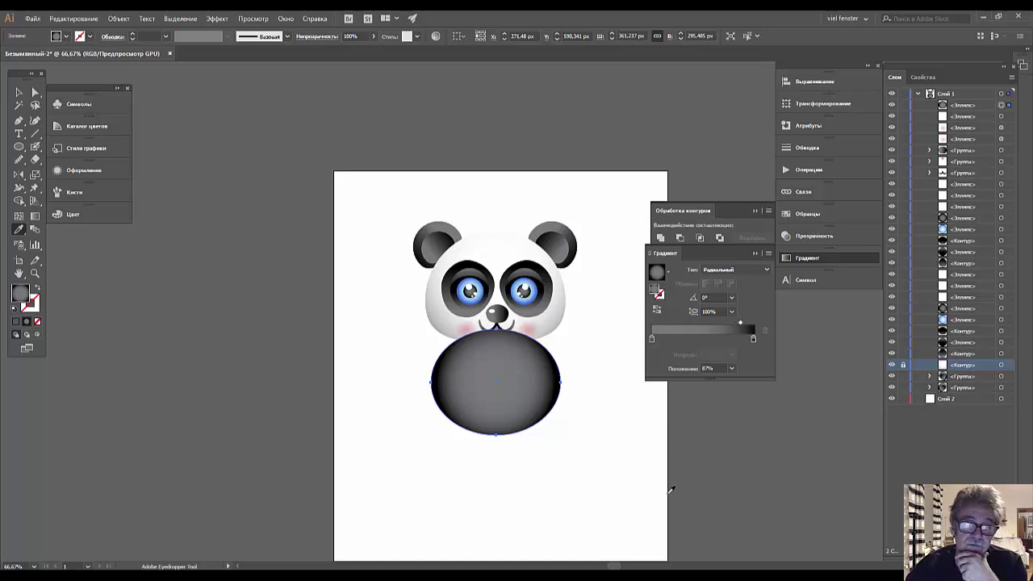
- Copy the head ellipse path and paste a duplicate in place over it
{"action": "left_click", "coordinate": [35, 94]}
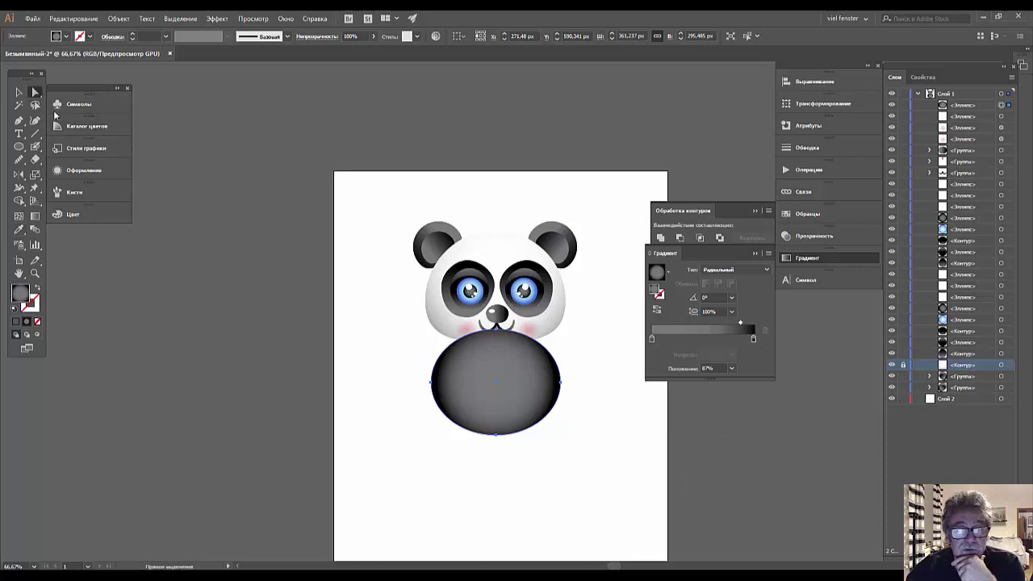
{"action": "left_click", "coordinate": [551, 329]}
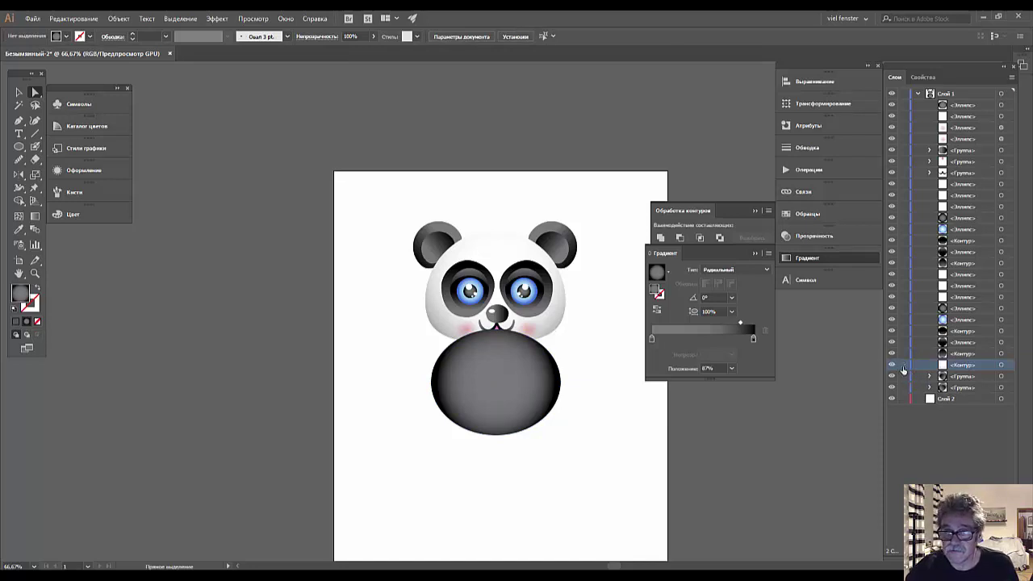
{"action": "left_click", "coordinate": [547, 329]}
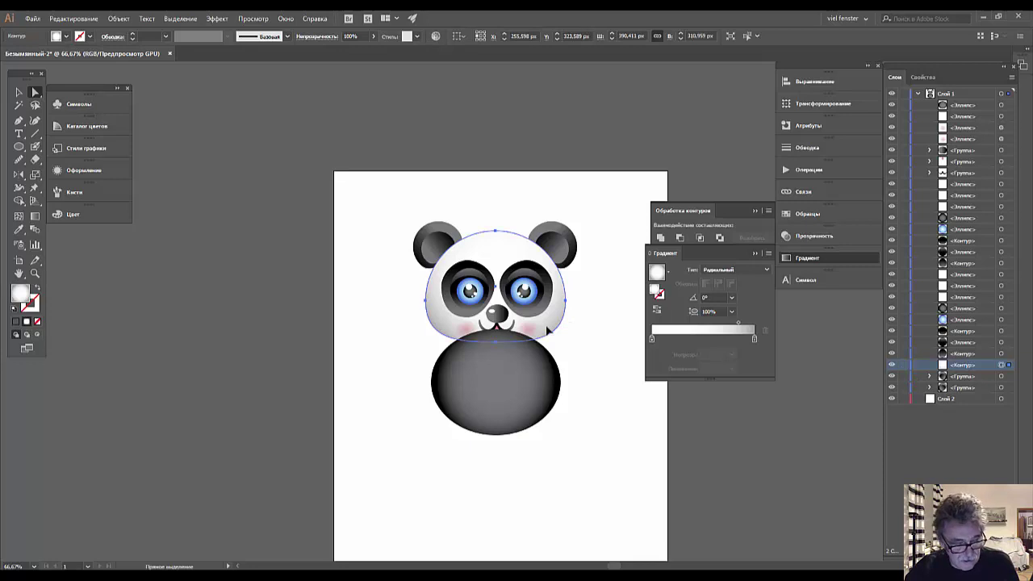
{"action": "left_click", "coordinate": [547, 330]}
{"action": "key", "text": "ctrl+c"}
{"action": "key", "text": "ctrl+f"}
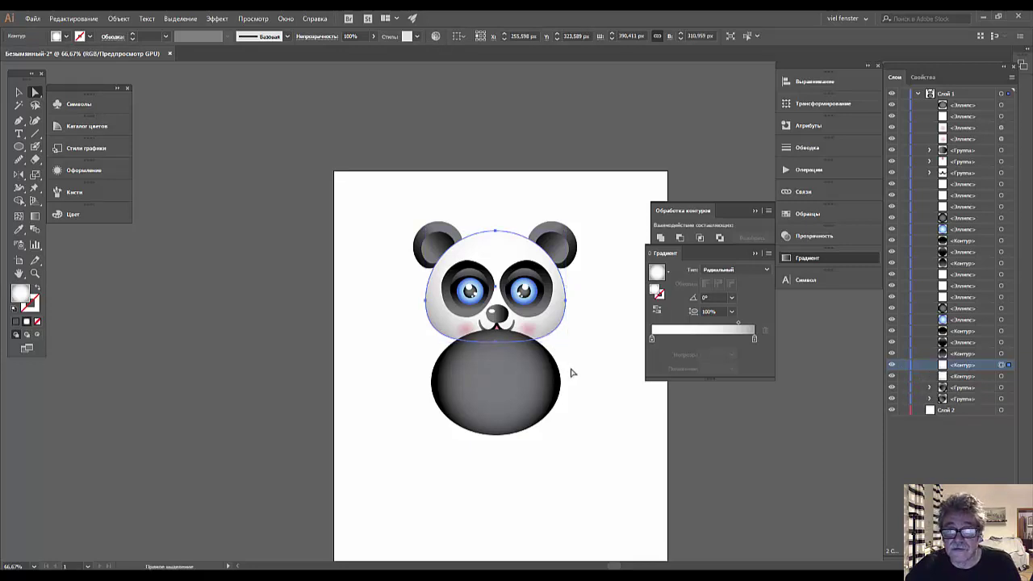
- Select body and head with the head as key object, then select the head copy
{"action": "left_click", "coordinate": [19, 93]}
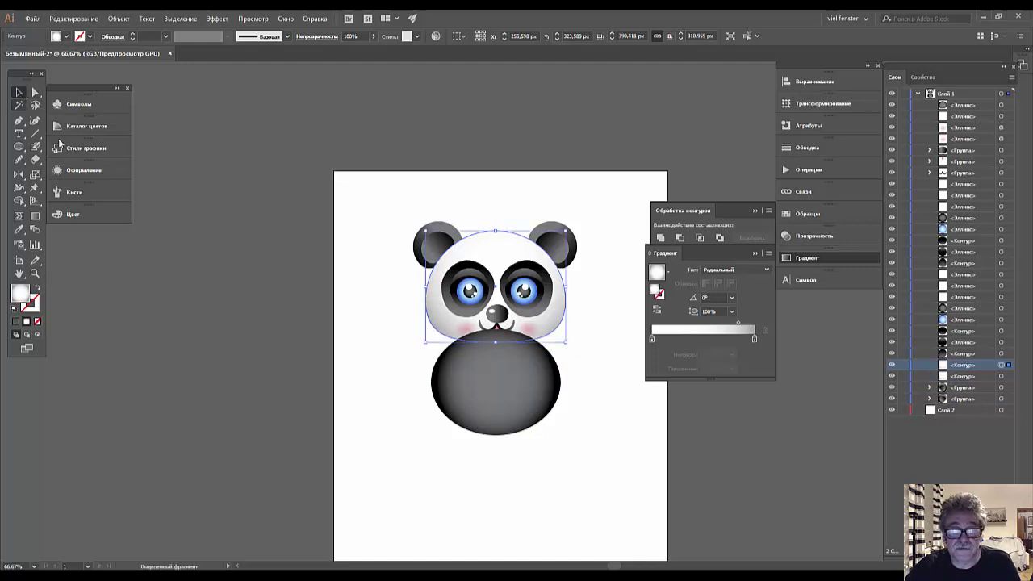
{"action": "left_click", "coordinate": [561, 384]}
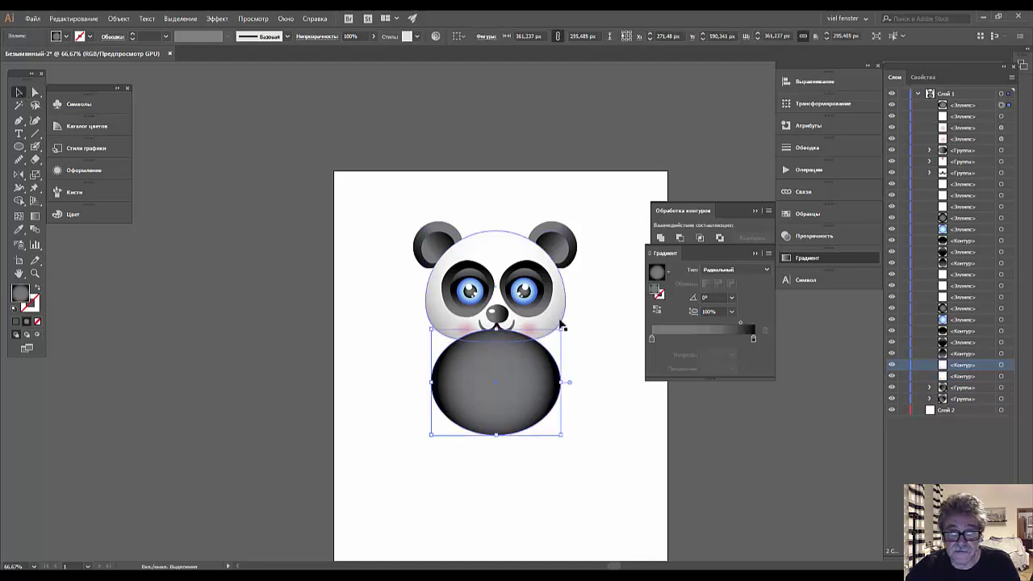
{"action": "left_click", "coordinate": [562, 324], "text": "shift"}
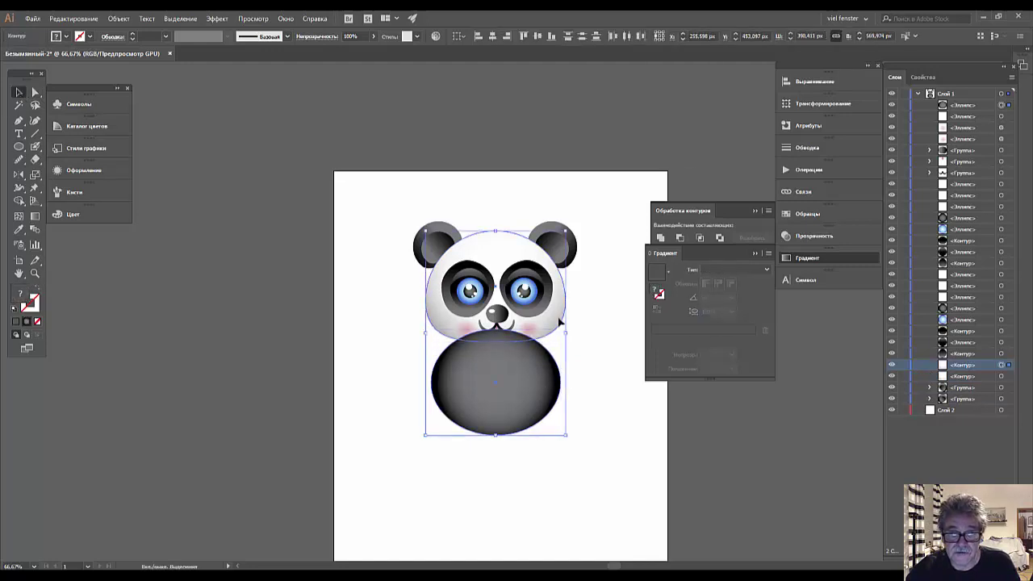
{"action": "left_click", "coordinate": [551, 327]}
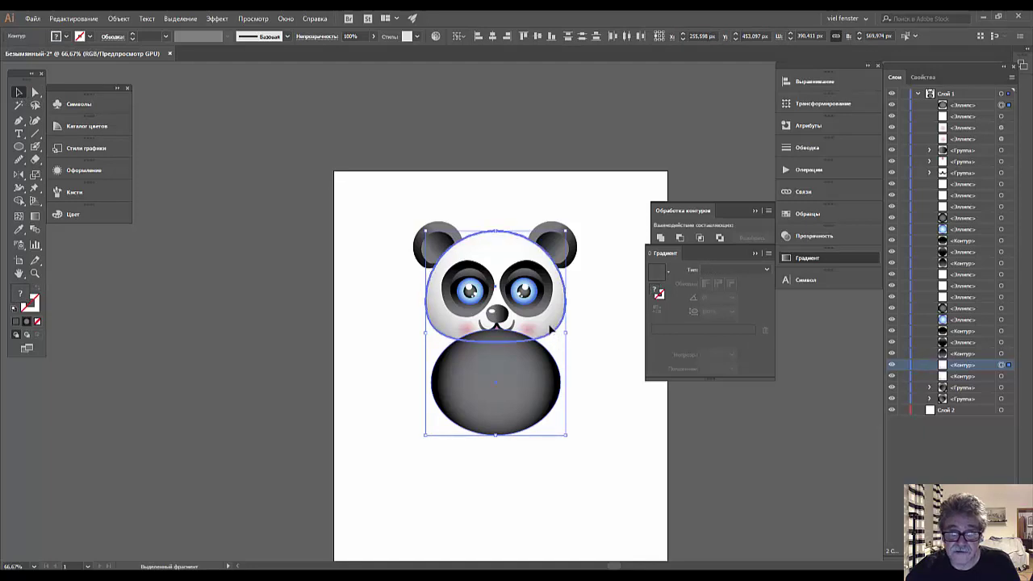
{"action": "left_click", "coordinate": [564, 329]}
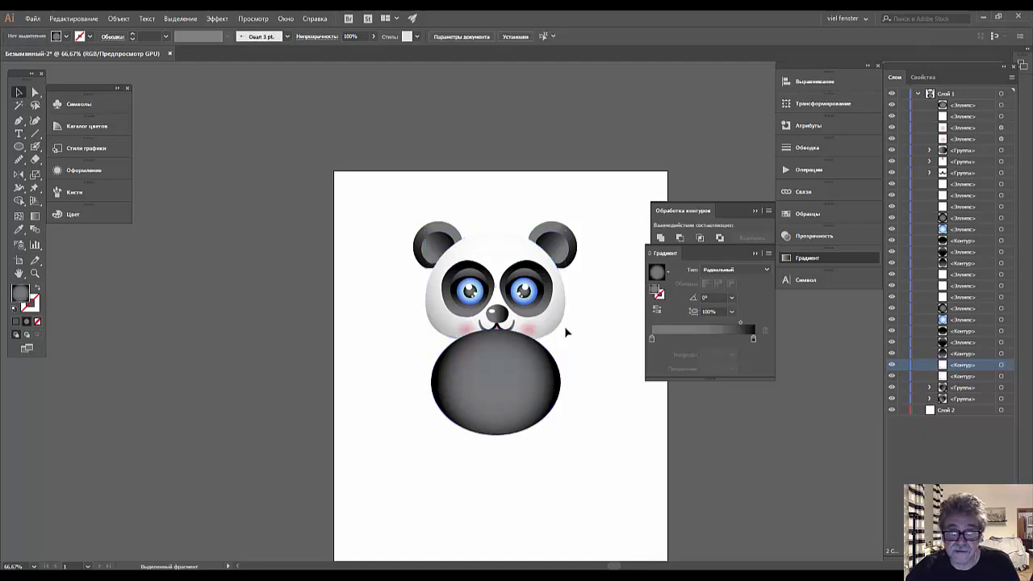
- Bring the head copy to front and subtract it from the body oval with Minus Front
{"action": "right_click", "coordinate": [554, 328]}
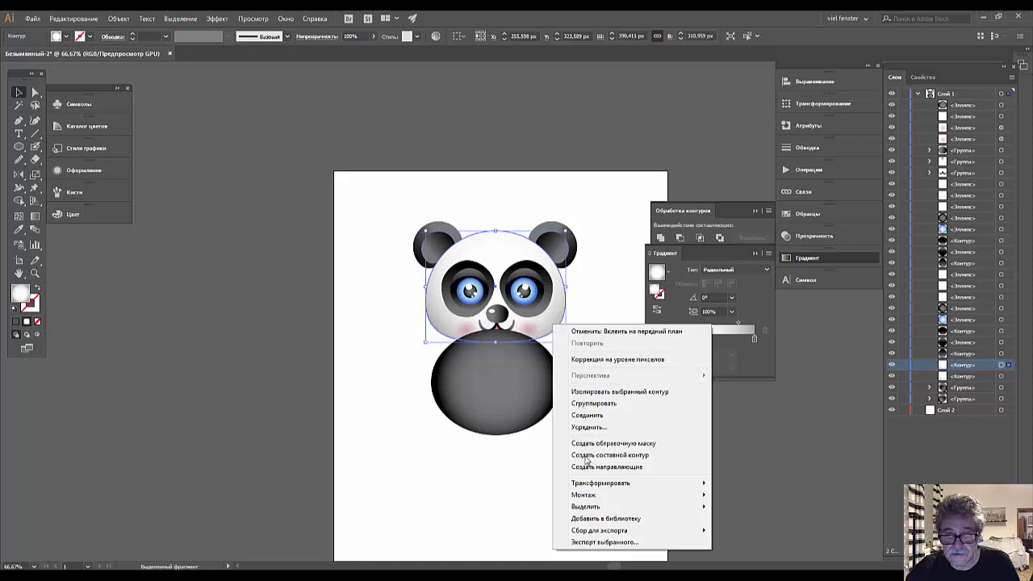
{"action": "mouse_move", "coordinate": [584, 494]}
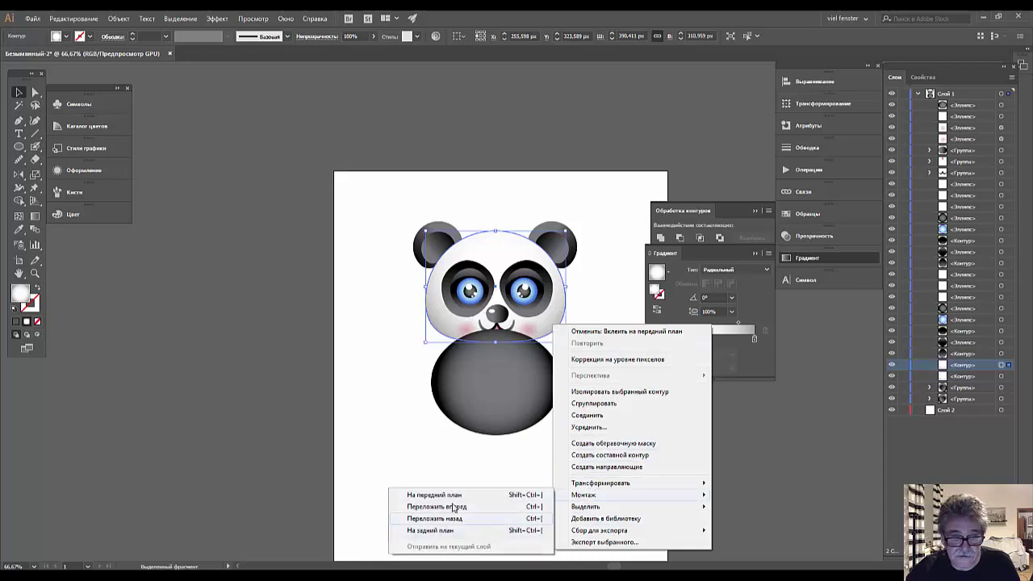
{"action": "left_click", "coordinate": [442, 496]}
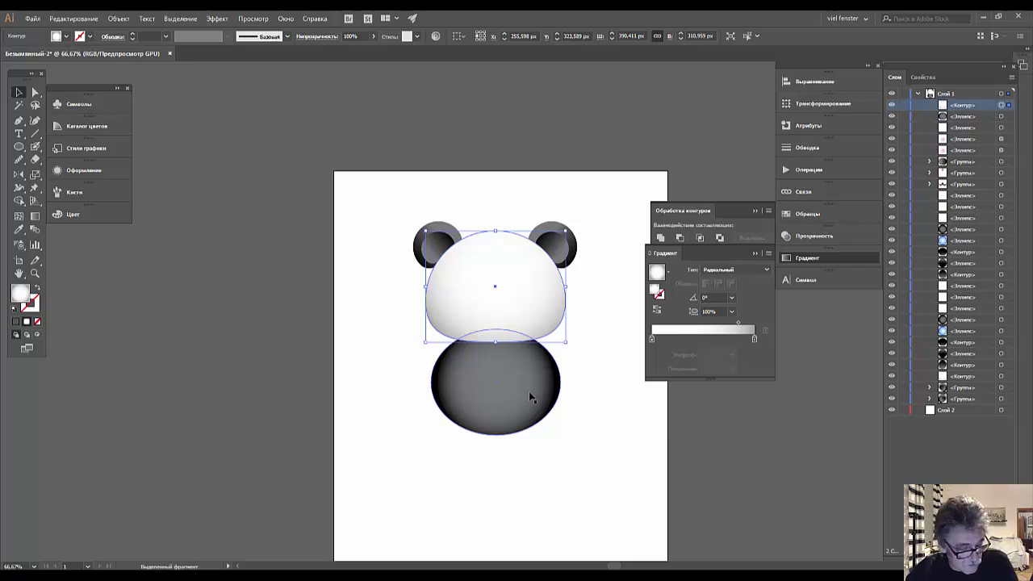
{"action": "left_click", "coordinate": [528, 391], "text": "shift"}
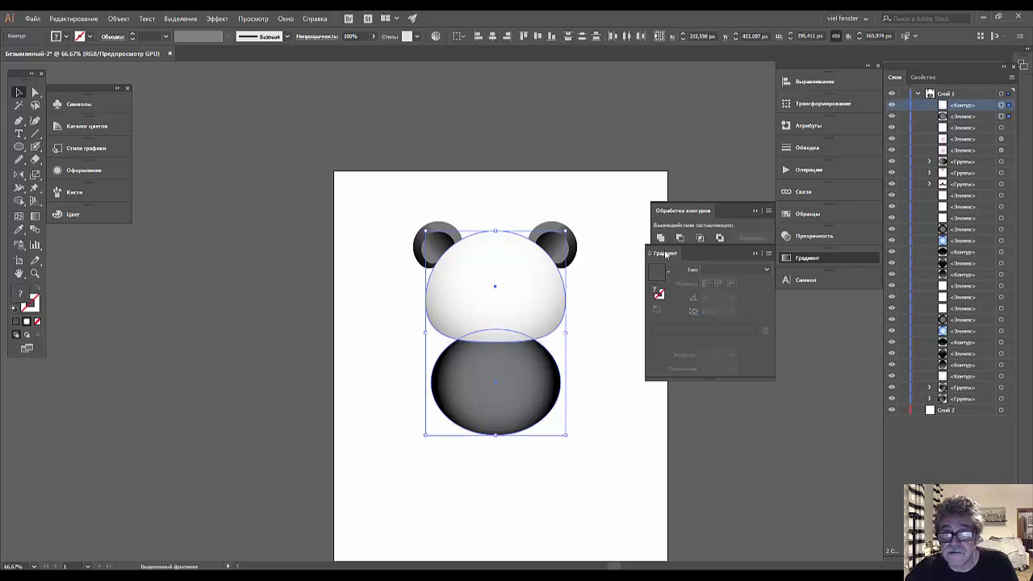
{"action": "left_click_drag", "start_coordinate": [667, 254], "coordinate": [712, 336]}
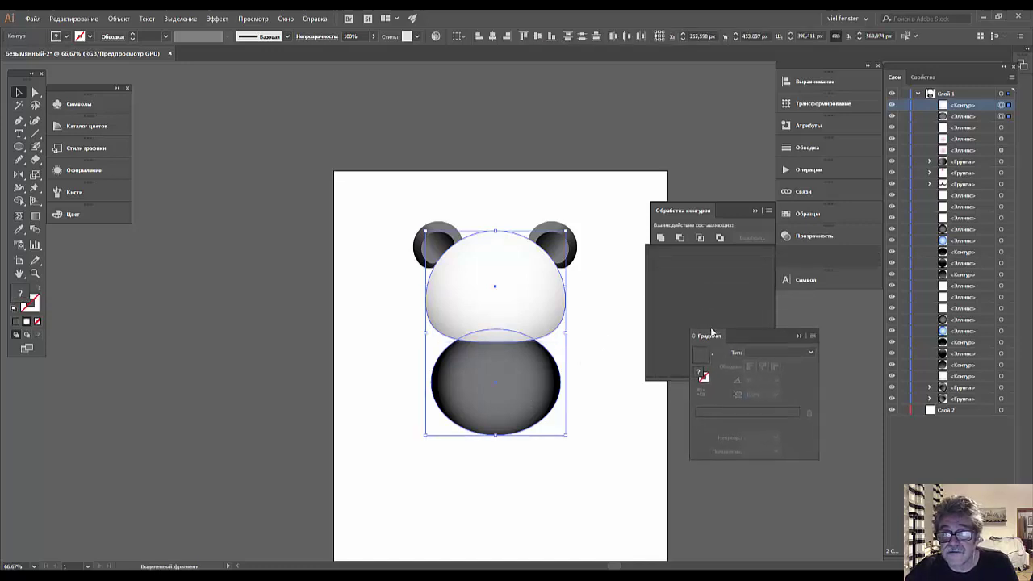
{"action": "left_click", "coordinate": [680, 238]}
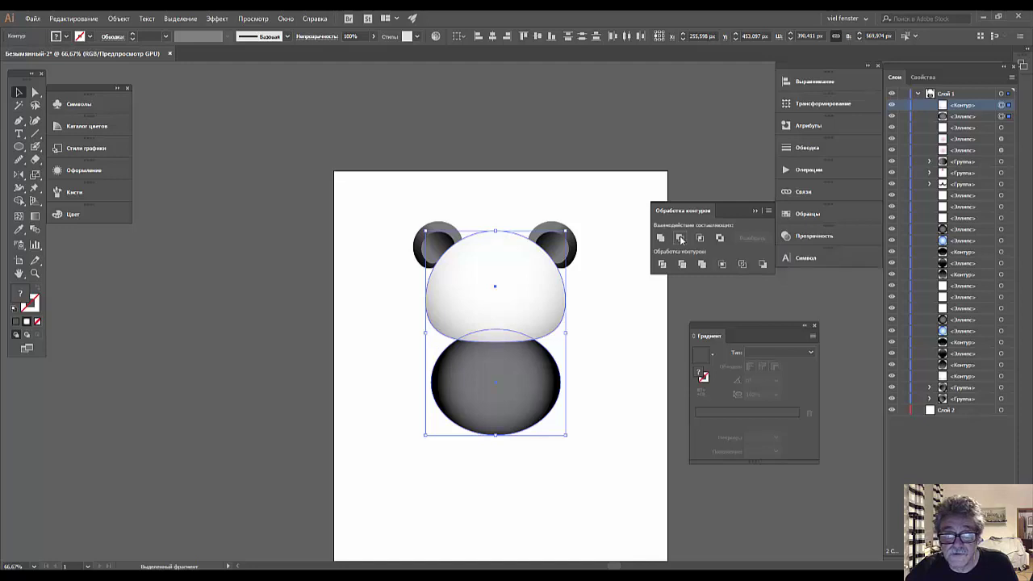
{"action": "left_click", "coordinate": [621, 329]}
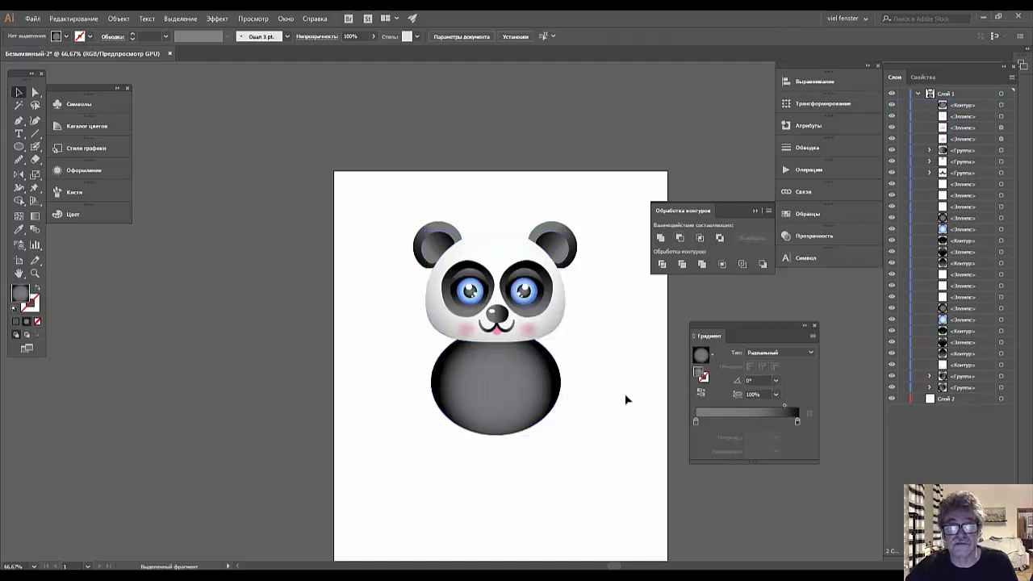
- Set the view of the panda artwork to 100% zoom
{"action": "key", "text": "ctrl+minus"}
{"action": "key", "text": "ctrl+minus"}
{"action": "key", "text": "ctrl+minus"}
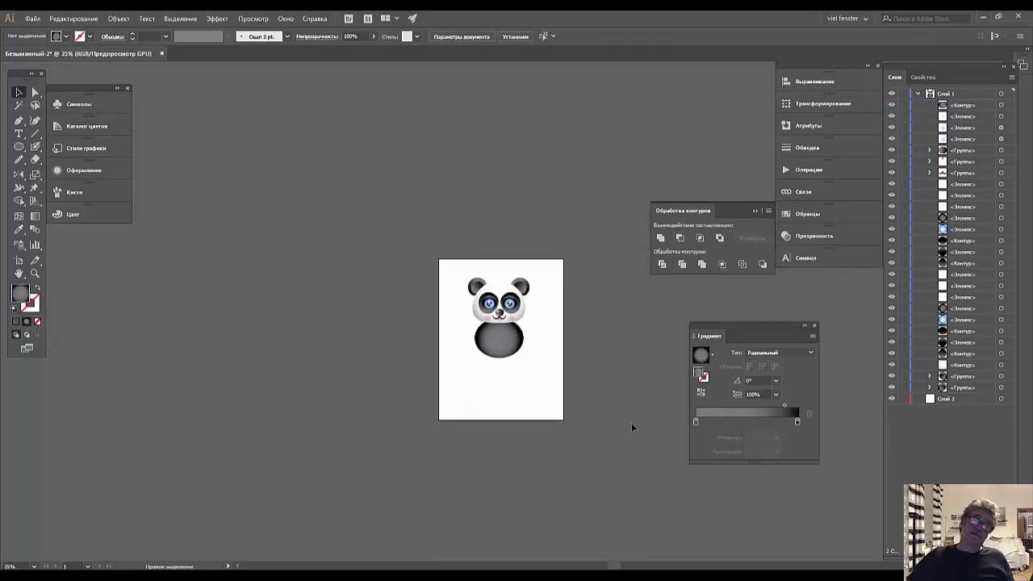
{"action": "key", "text": "ctrl+plus"}
{"action": "key", "text": "ctrl+1"}
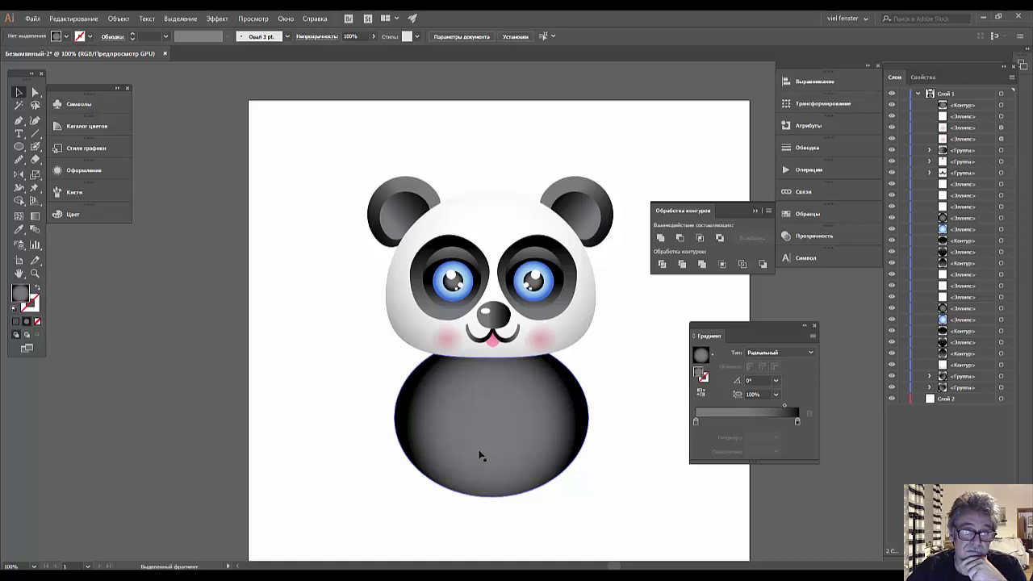
{"action": "left_click", "coordinate": [19, 146]}
- Draw a belly ellipse on the body and give it the head's white radial gradient
{"action": "mouse_move", "coordinate": [454, 372]}
{"action": "left_mouse_down"}
{"action": "mouse_move", "coordinate": [549, 461]}
{"action": "mouse_move", "coordinate": [550, 478]}
{"action": "left_mouse_up"}
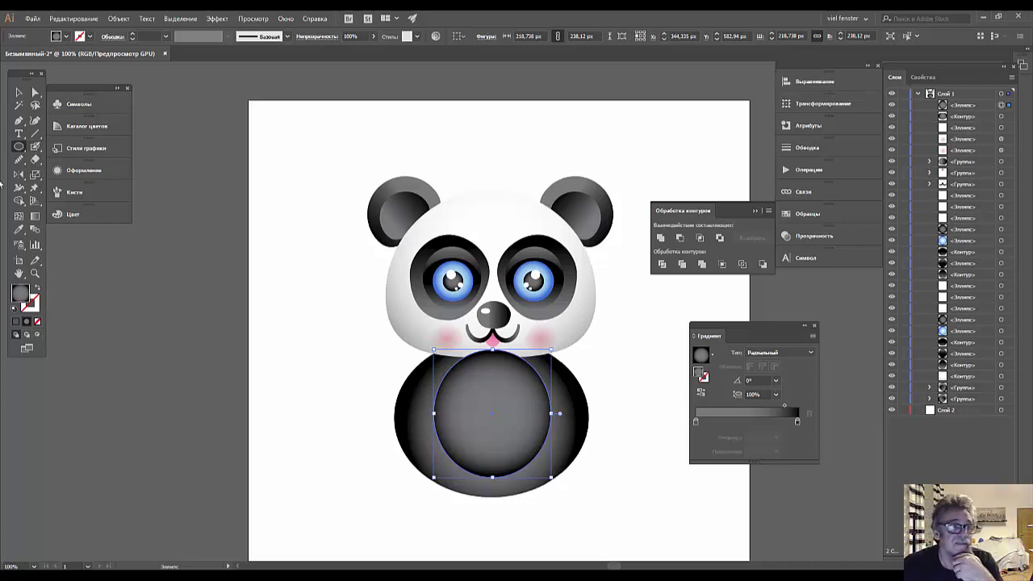
{"action": "left_click", "coordinate": [19, 230]}
{"action": "left_click", "coordinate": [388, 274]}
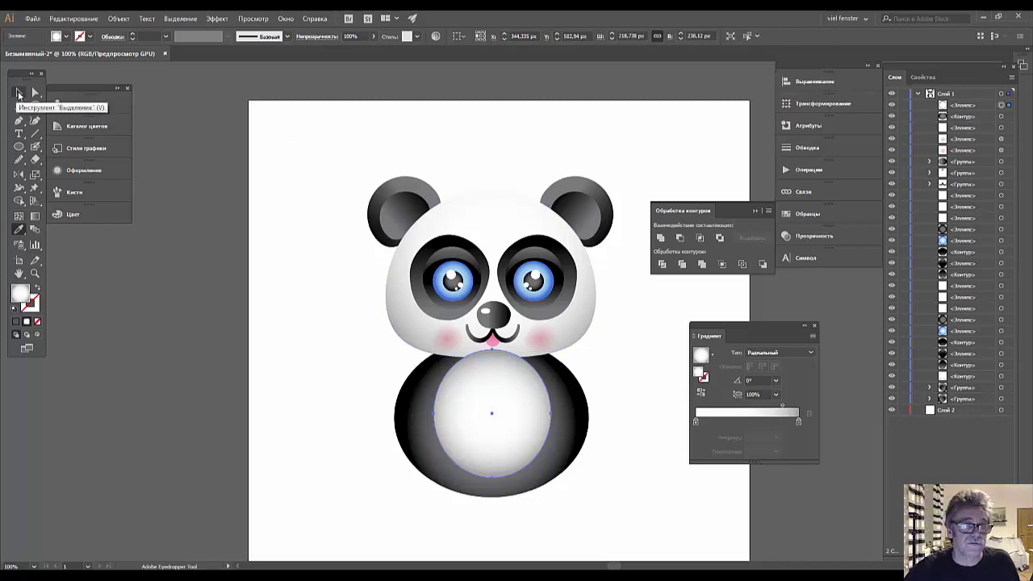
- Bring the panda's head shape to the front of the stacking order
{"action": "left_click", "coordinate": [18, 92]}
{"action": "left_click", "coordinate": [571, 337]}
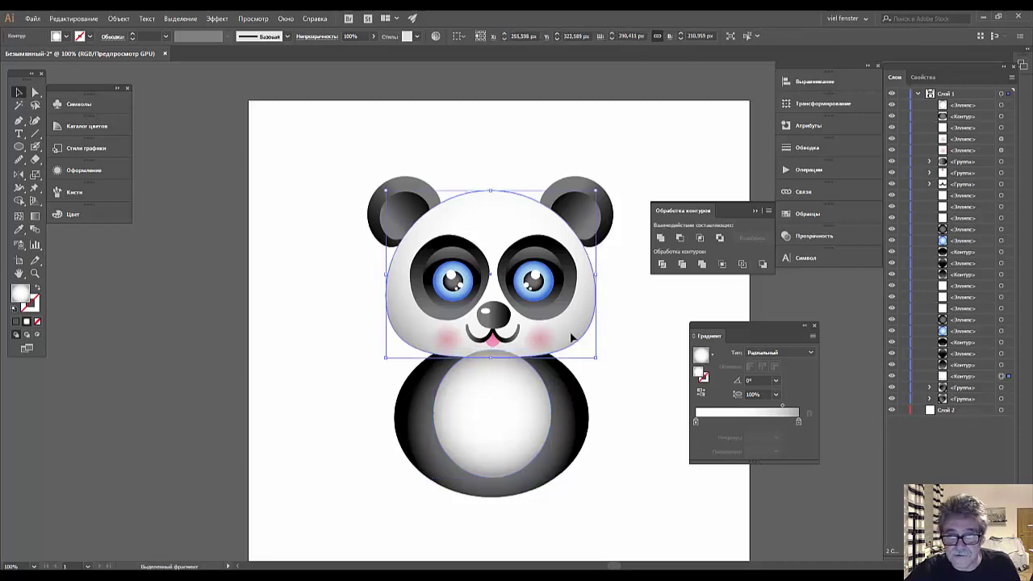
{"action": "key", "text": "ctrl+shift+b"}
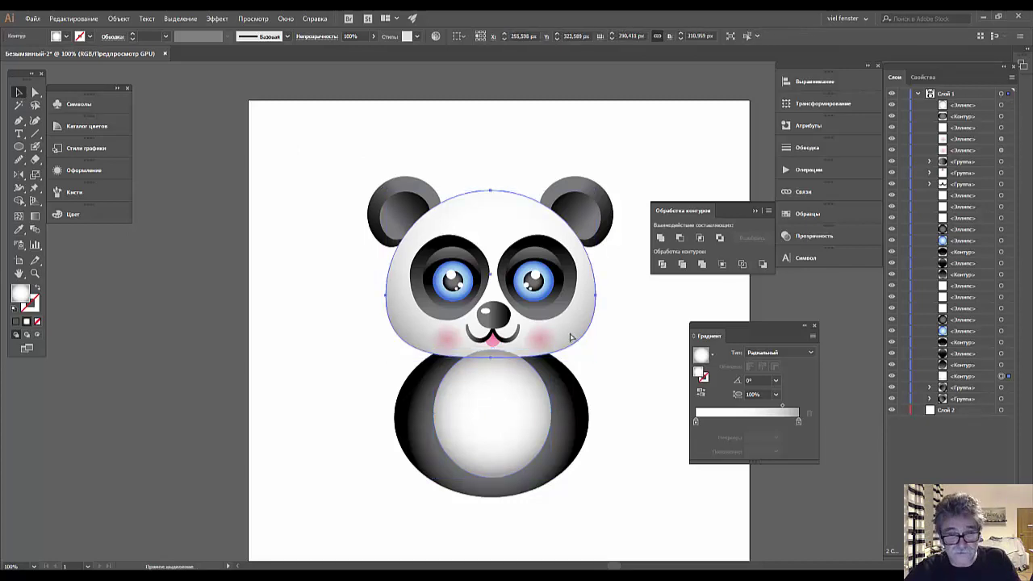
{"action": "right_click", "coordinate": [571, 337]}
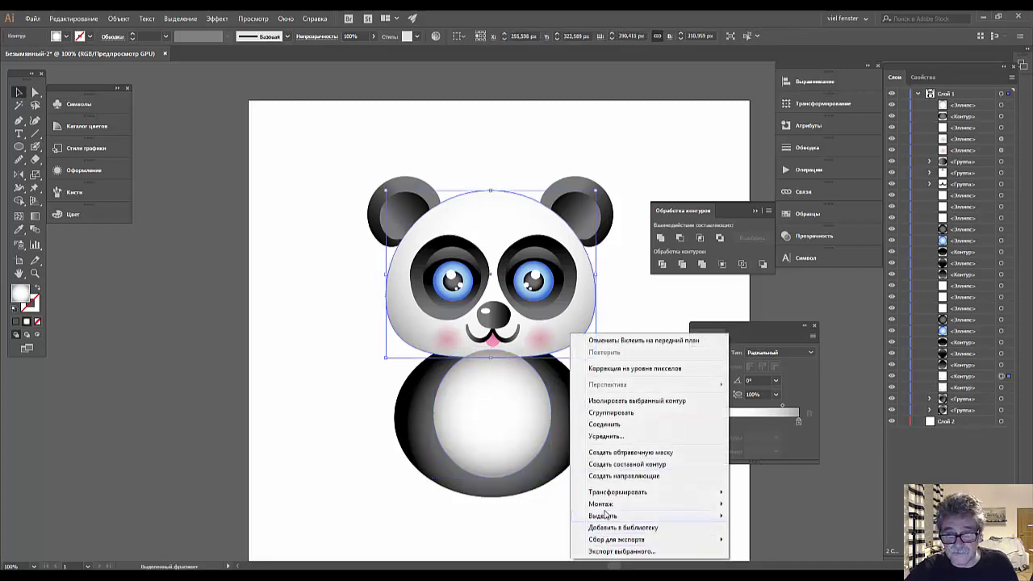
{"action": "mouse_move", "coordinate": [601, 504]}
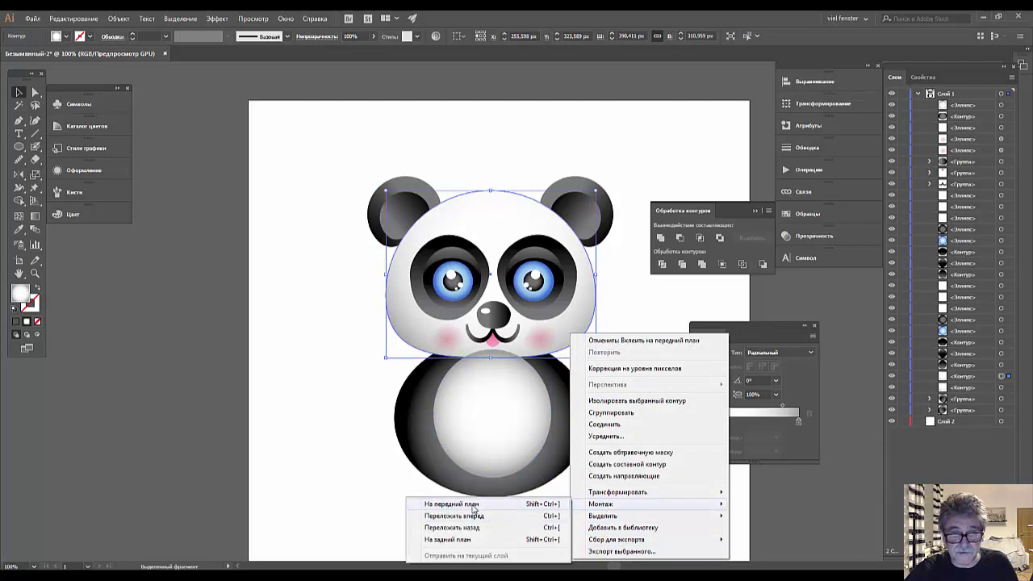
{"action": "left_click", "coordinate": [473, 506]}
- Subtract the head from the belly top with Minus Front, then zoom out to 33.33%
{"action": "left_click", "coordinate": [507, 446]}
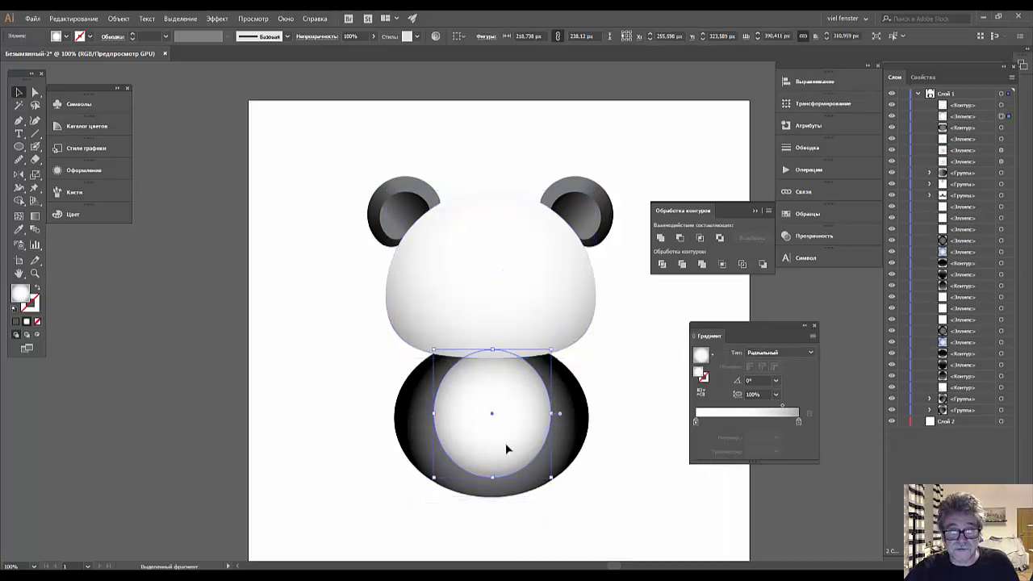
{"action": "left_click", "coordinate": [546, 329], "text": "shift"}
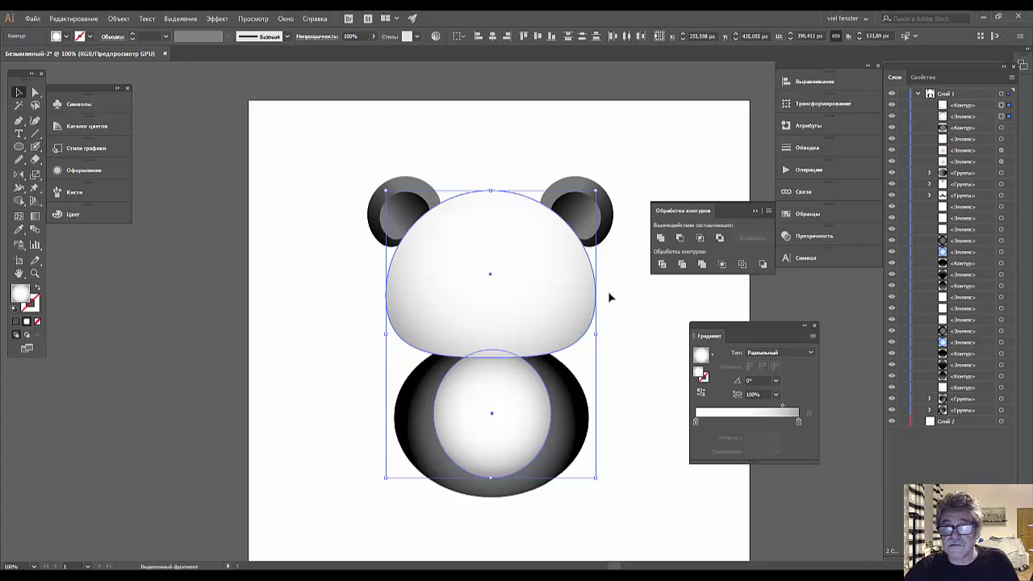
{"action": "left_click", "coordinate": [680, 238]}
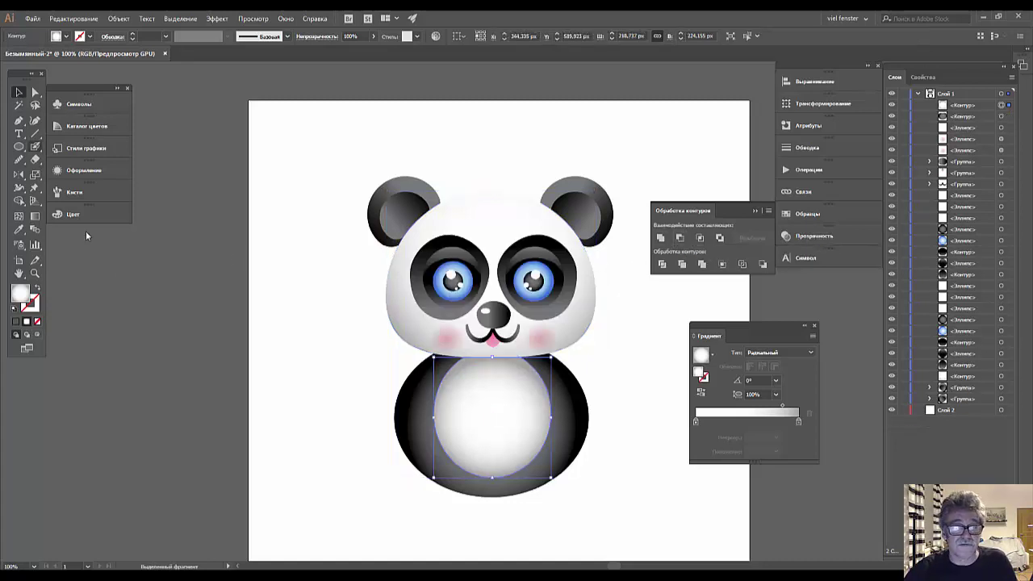
{"action": "left_click", "coordinate": [324, 434]}
{"action": "key", "text": "ctrl+minus"}
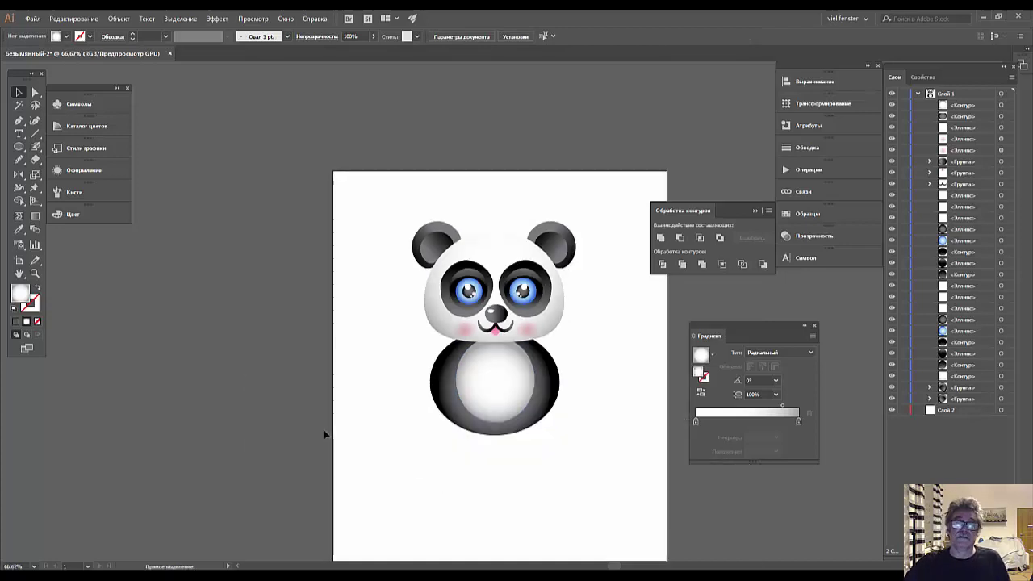
{"action": "key", "text": "ctrl+minus"}
{"action": "key", "text": "ctrl+minus"}
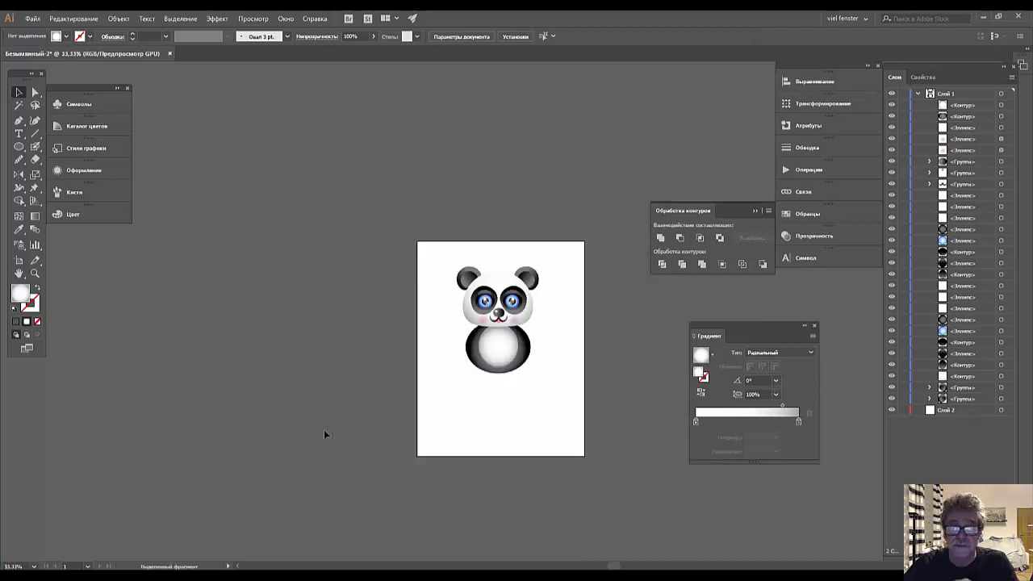
- Set the body ellipse's opacity to 73%, then zoom the view to 150%
{"action": "left_click", "coordinate": [526, 366]}
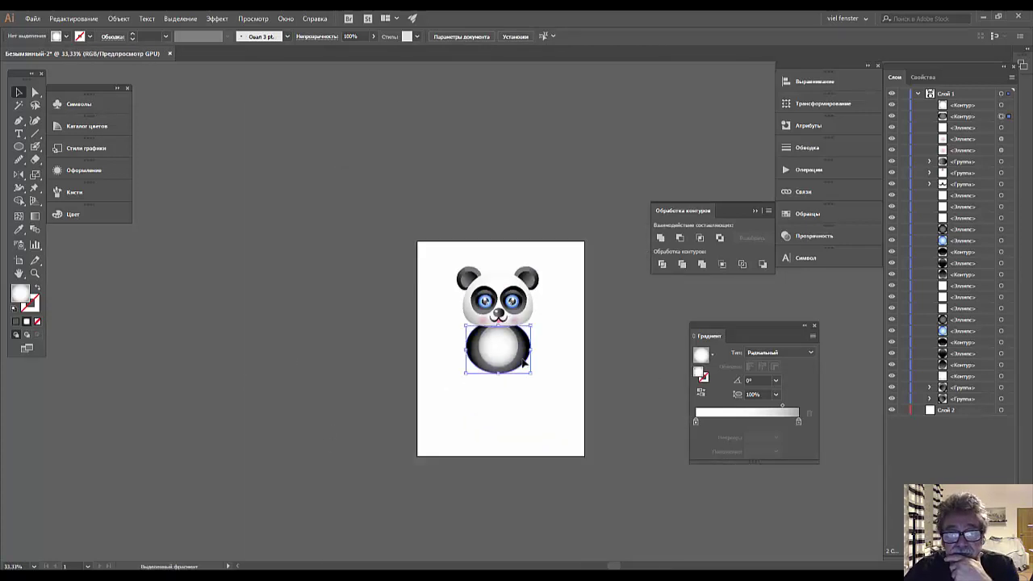
{"action": "left_click", "coordinate": [807, 236]}
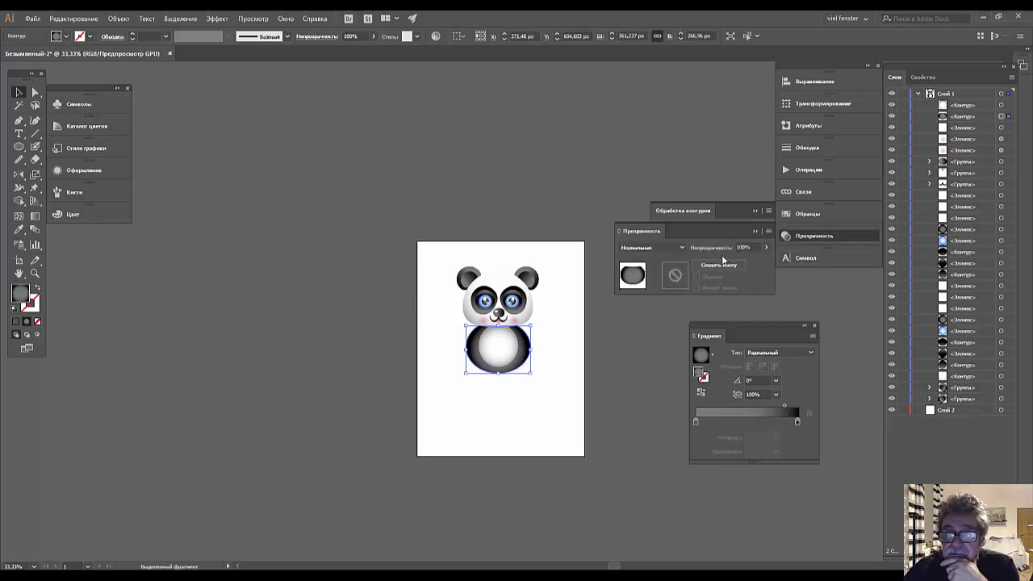
{"action": "left_click", "coordinate": [765, 250]}
{"action": "left_click_drag", "start_coordinate": [764, 263], "coordinate": [754, 263]}
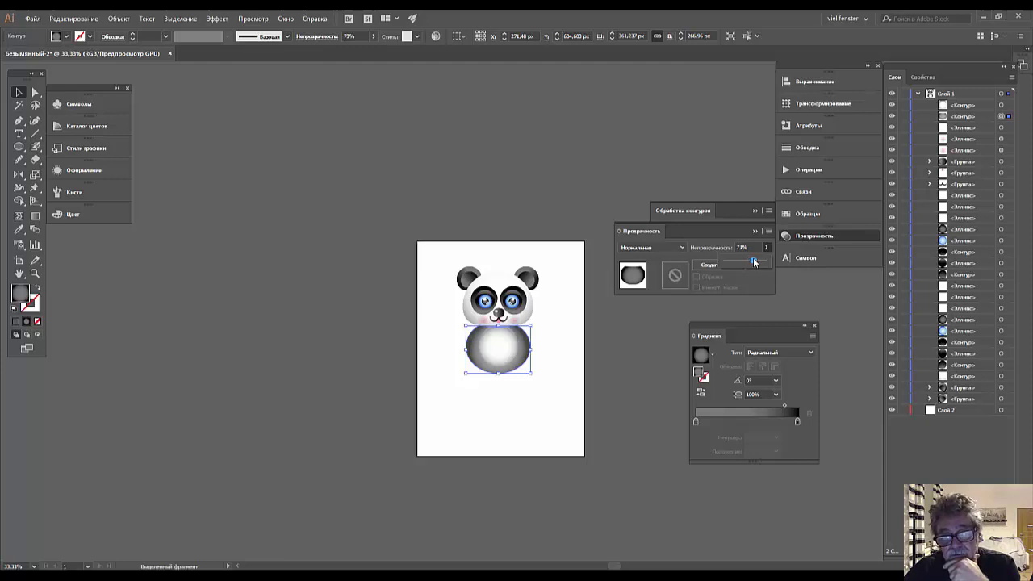
{"action": "left_click", "coordinate": [579, 389]}
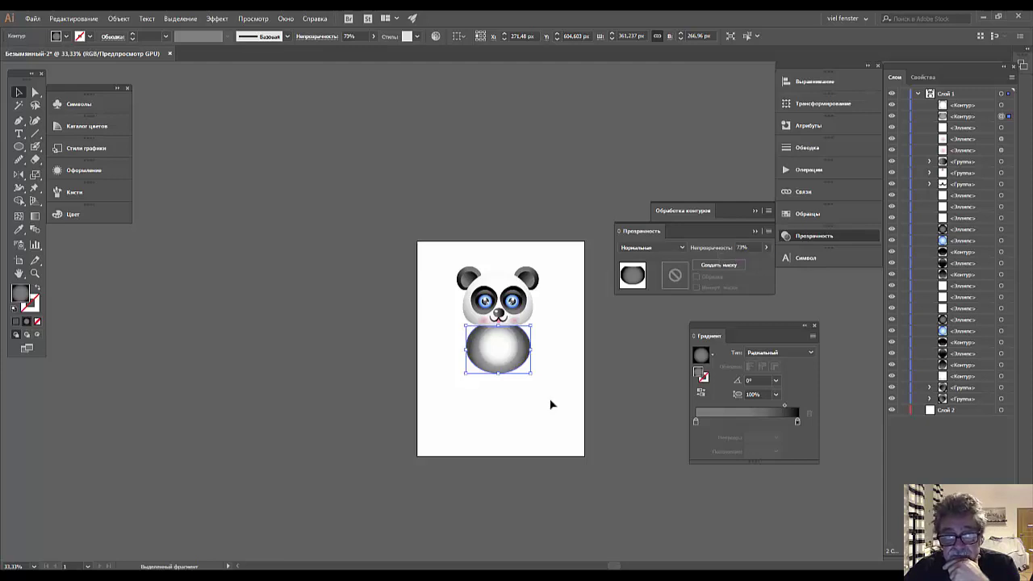
{"action": "left_click", "coordinate": [549, 401]}
{"action": "key", "text": "ctrl+1"}
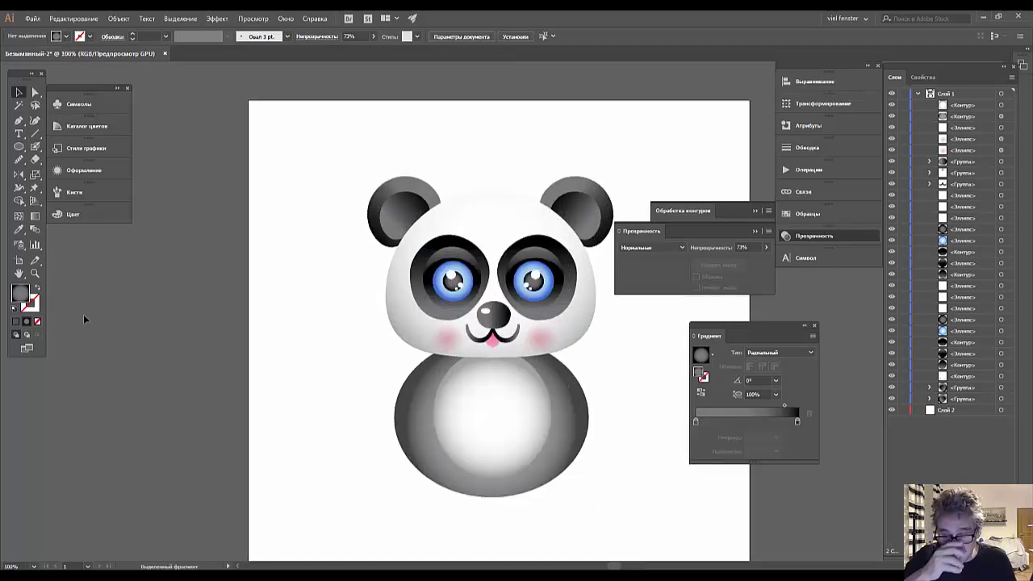
{"action": "key", "text": "ctrl+plus"}
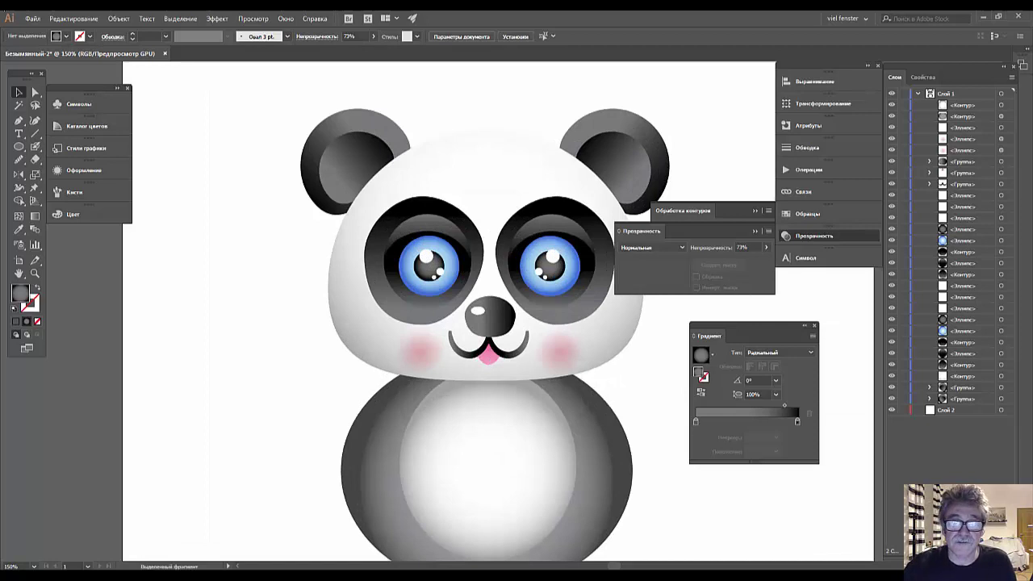
- Create a new layer above Слой 1 for the panda's feet
{"action": "left_click_drag", "start_coordinate": [469, 276], "coordinate": [479, 78]}
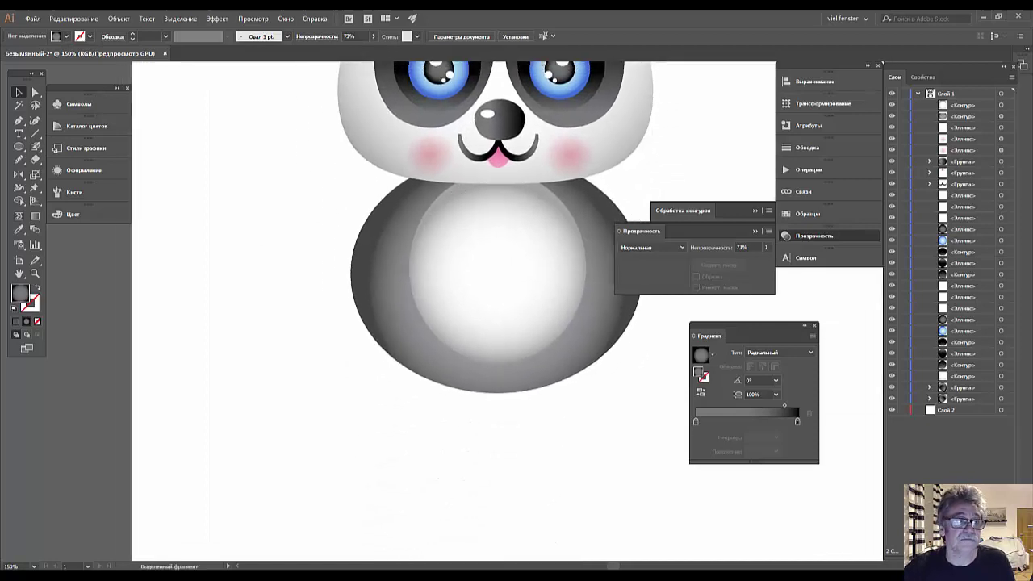
{"action": "left_click", "coordinate": [18, 146]}
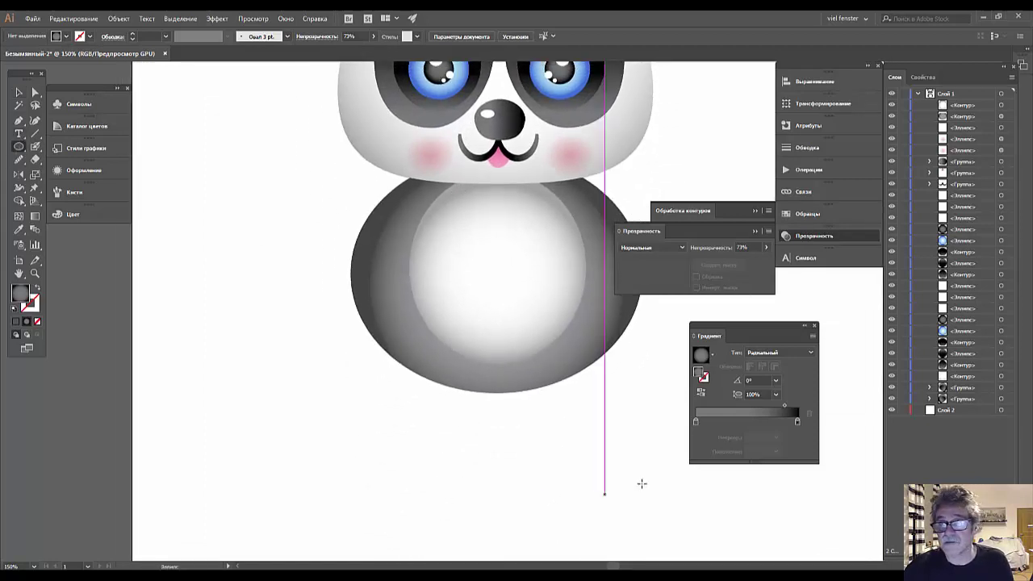
{"action": "left_click", "coordinate": [958, 93]}
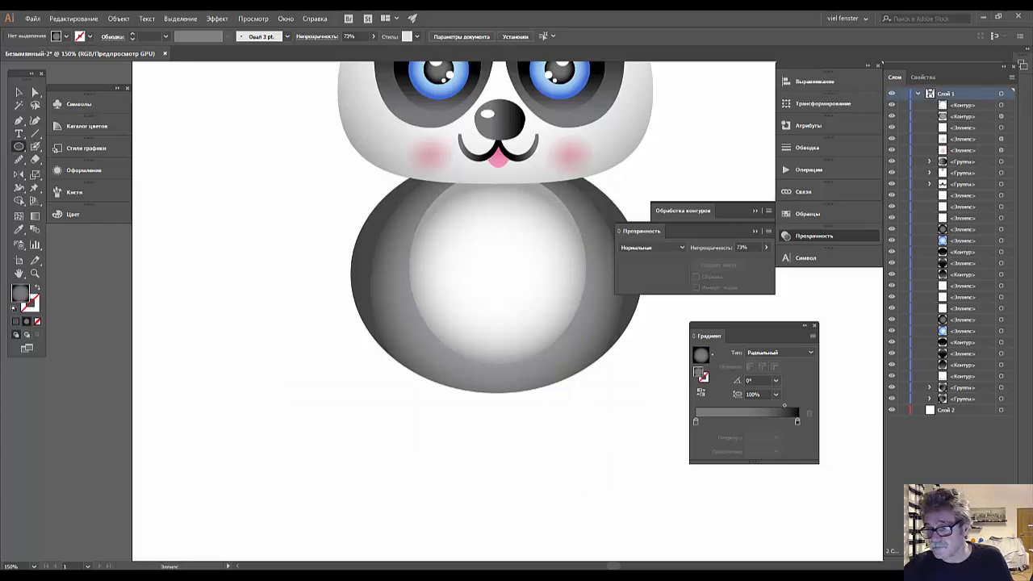
{"action": "key", "text": "ctrl+l"}
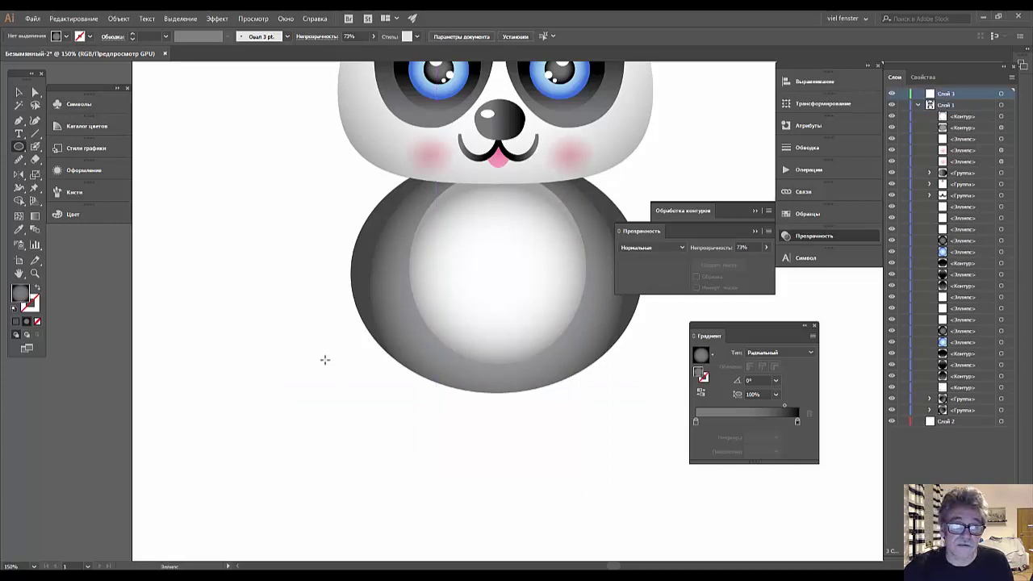
- Draw a 126 × 148 px oval, rotate it about 35°, and place it at the body's lower left
{"action": "left_click_drag", "start_coordinate": [311, 339], "coordinate": [421, 474]}
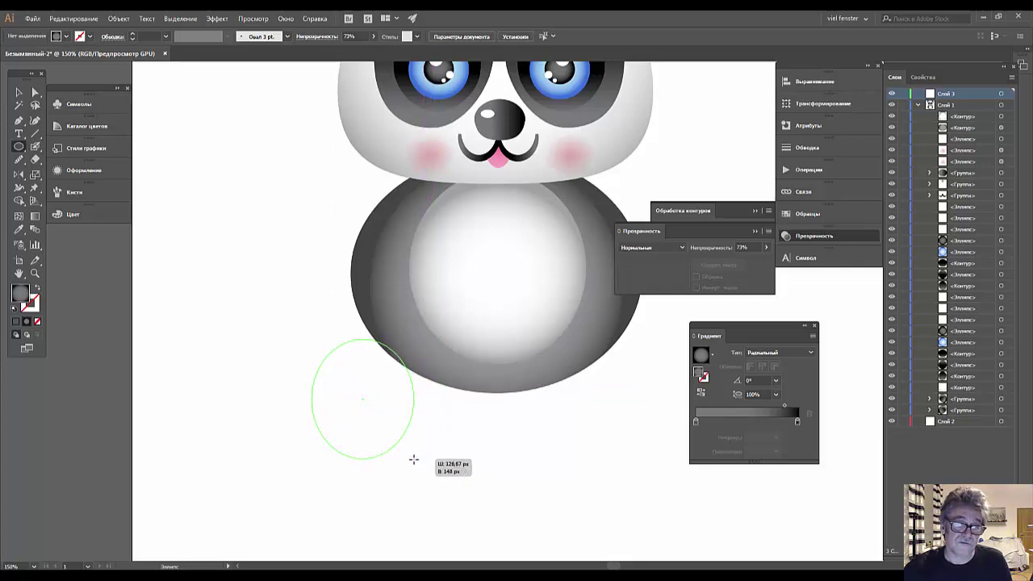
{"action": "left_click_drag", "start_coordinate": [422, 475], "coordinate": [414, 458]}
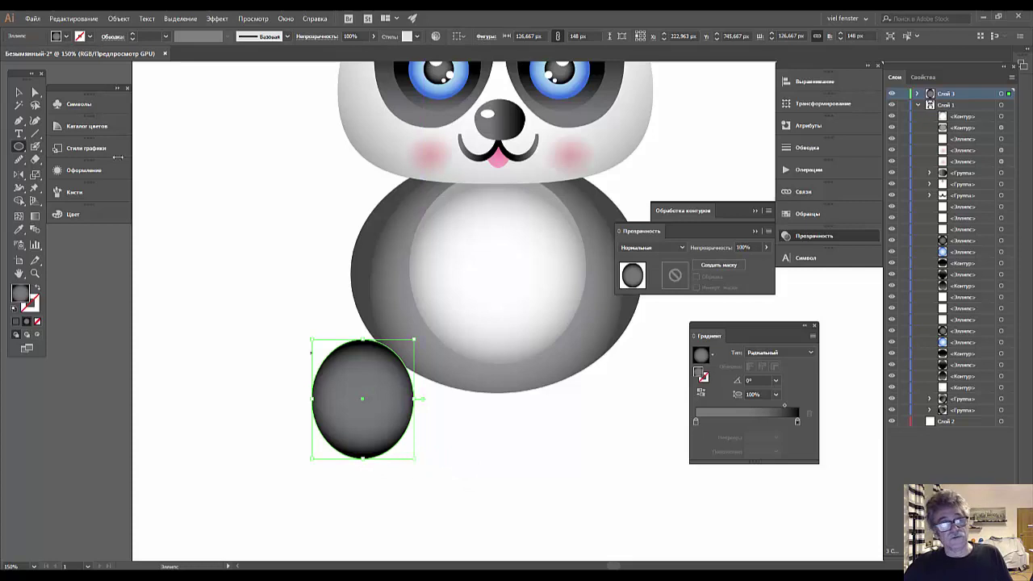
{"action": "left_click", "coordinate": [19, 92]}
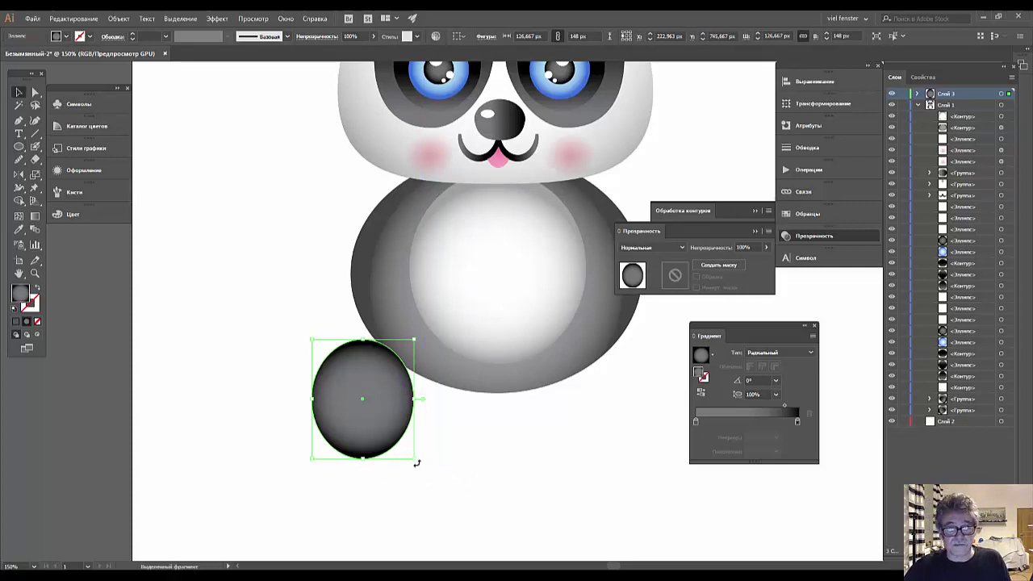
{"action": "left_click_drag", "start_coordinate": [419, 458], "coordinate": [436, 421]}
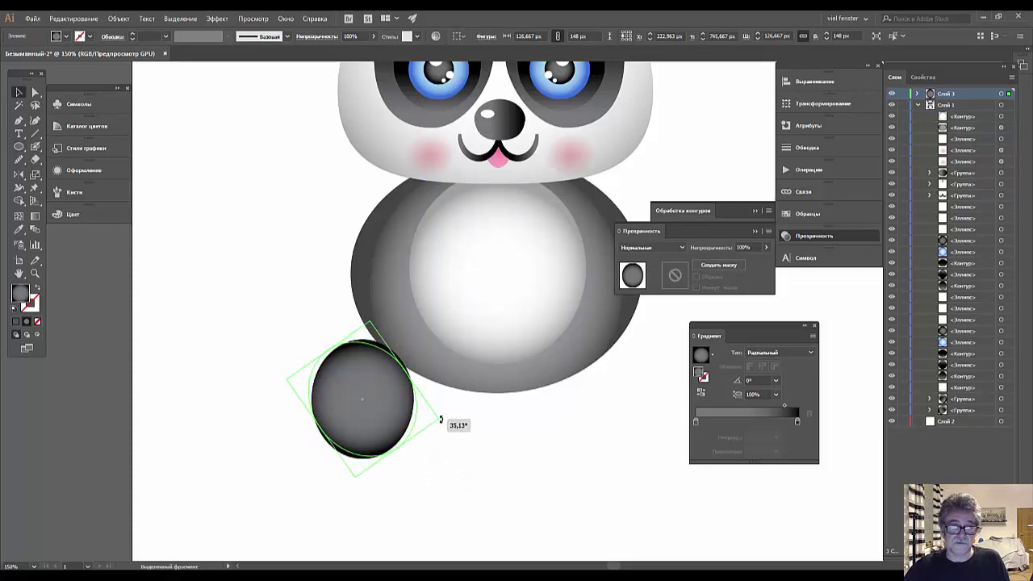
{"action": "left_click_drag", "start_coordinate": [370, 422], "coordinate": [371, 403]}
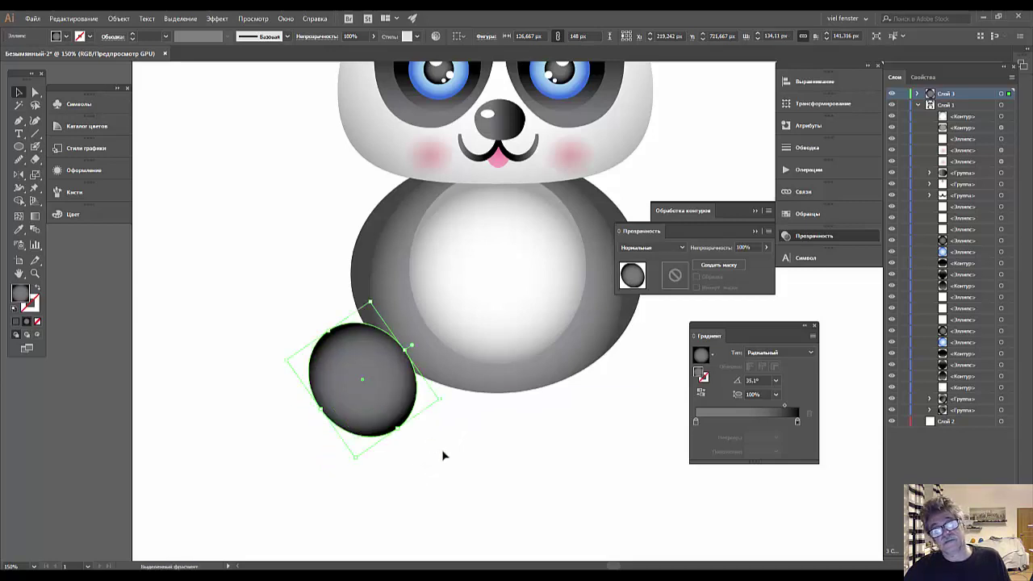
{"action": "left_click_drag", "start_coordinate": [393, 413], "coordinate": [408, 413]}
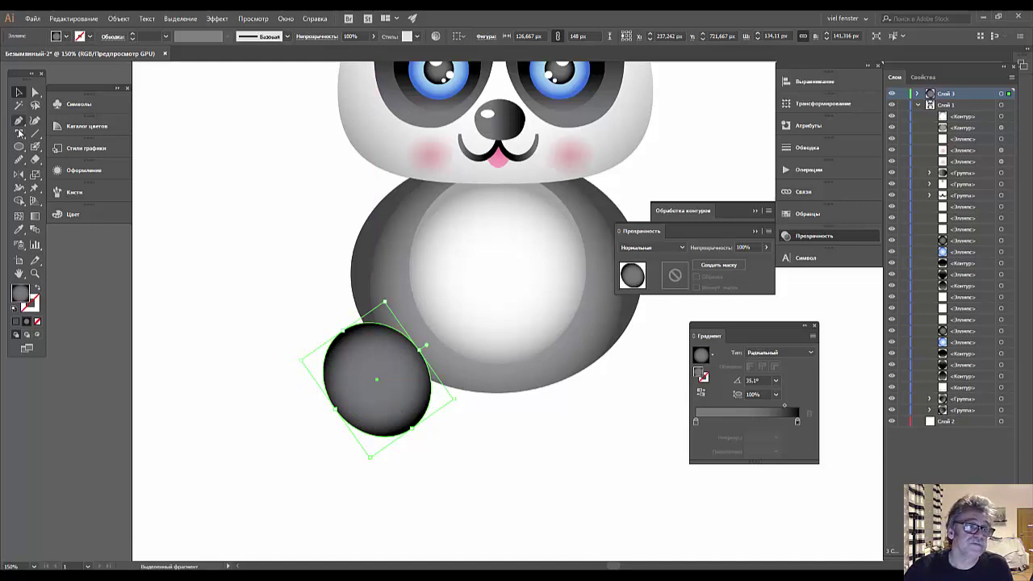
- Drag the foot oval's left and top anchors and handles into a rounder paw shape
{"action": "left_click", "coordinate": [36, 93]}
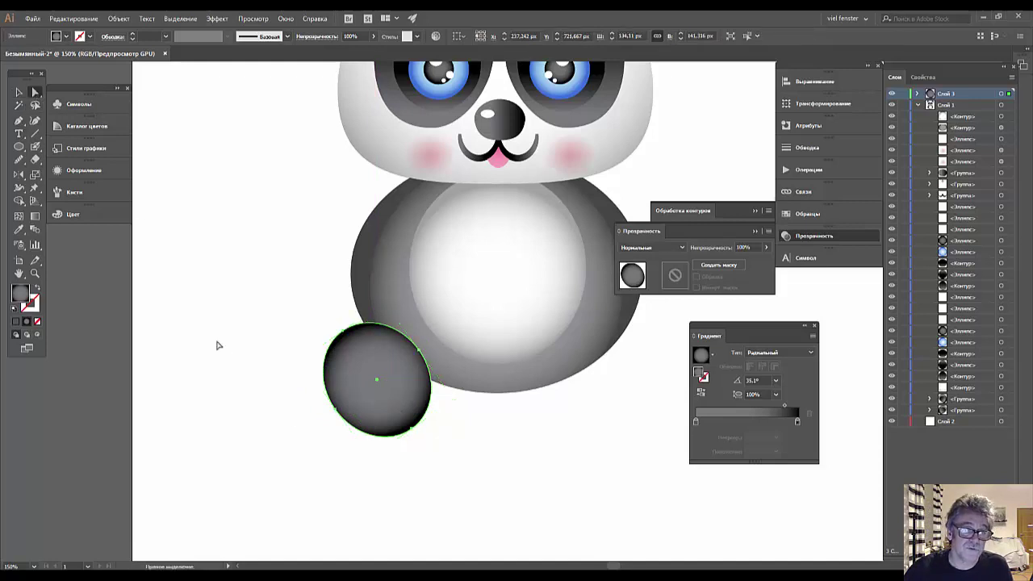
{"action": "left_click", "coordinate": [343, 334]}
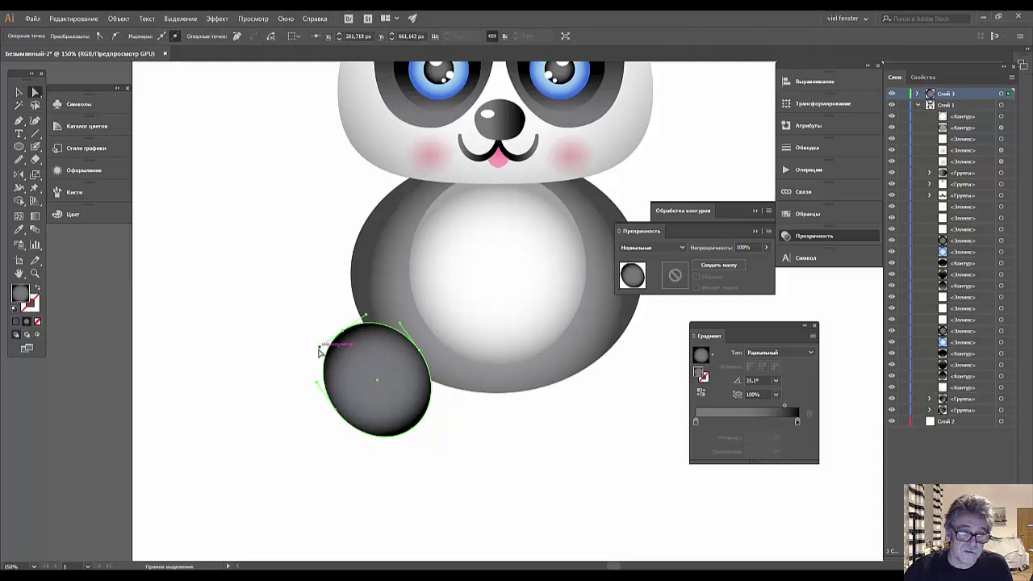
{"action": "left_click_drag", "start_coordinate": [319, 352], "coordinate": [305, 361]}
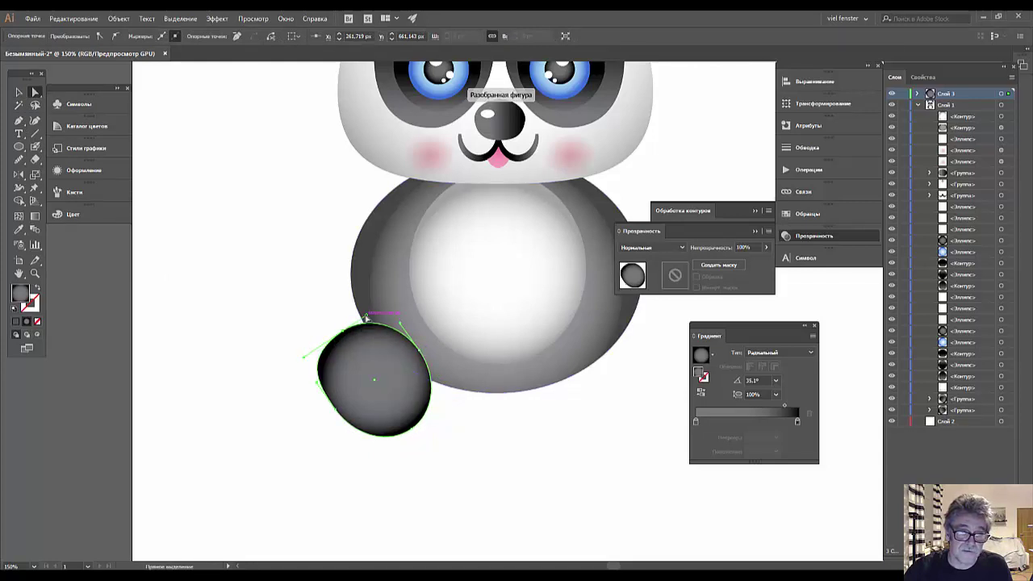
{"action": "mouse_move", "coordinate": [366, 319]}
{"action": "left_mouse_down"}
{"action": "mouse_move", "coordinate": [375, 308]}
{"action": "mouse_move", "coordinate": [320, 348]}
{"action": "left_mouse_up"}
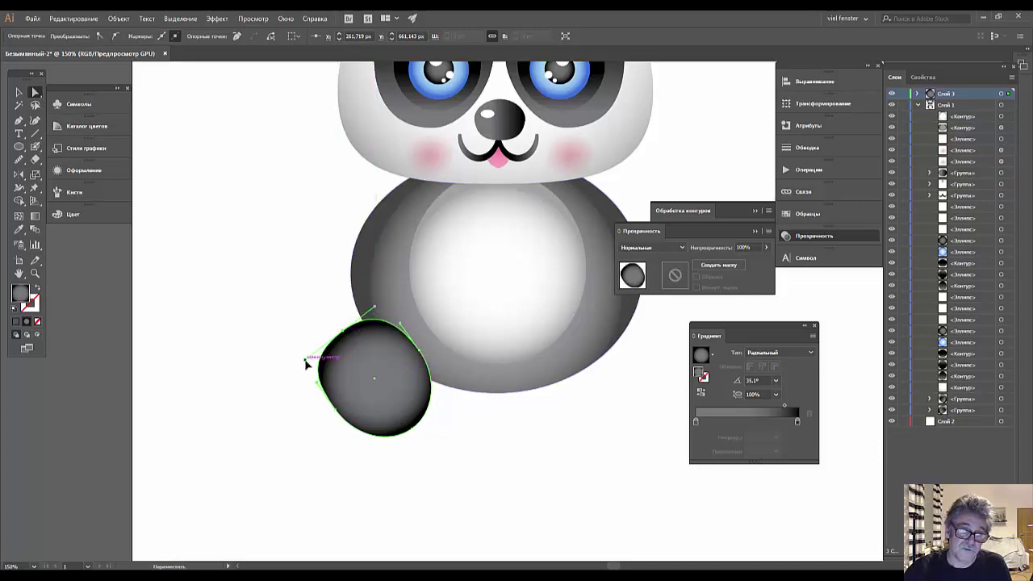
{"action": "left_click_drag", "start_coordinate": [305, 364], "coordinate": [299, 376]}
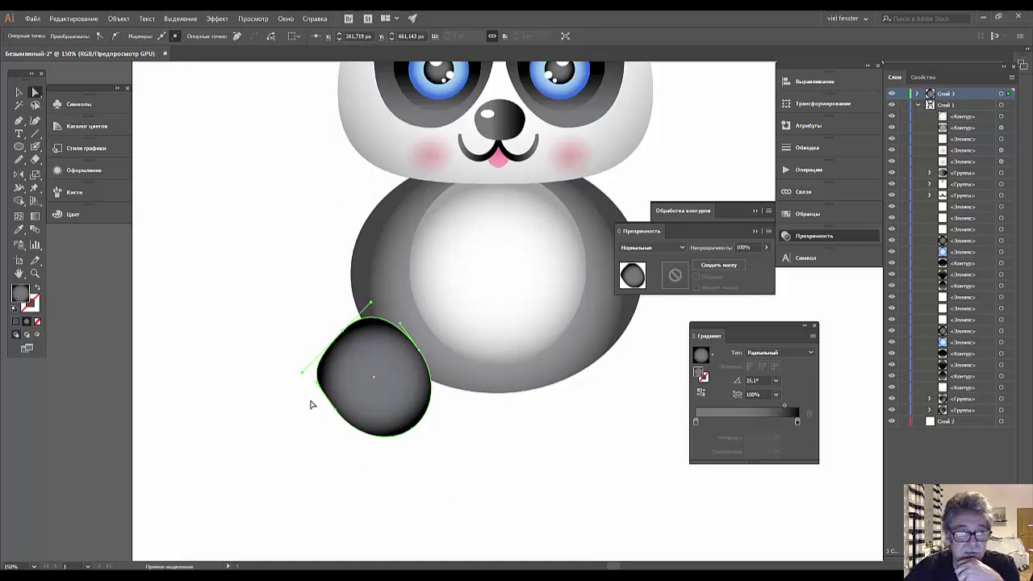
{"action": "left_click_drag", "start_coordinate": [303, 375], "coordinate": [311, 368]}
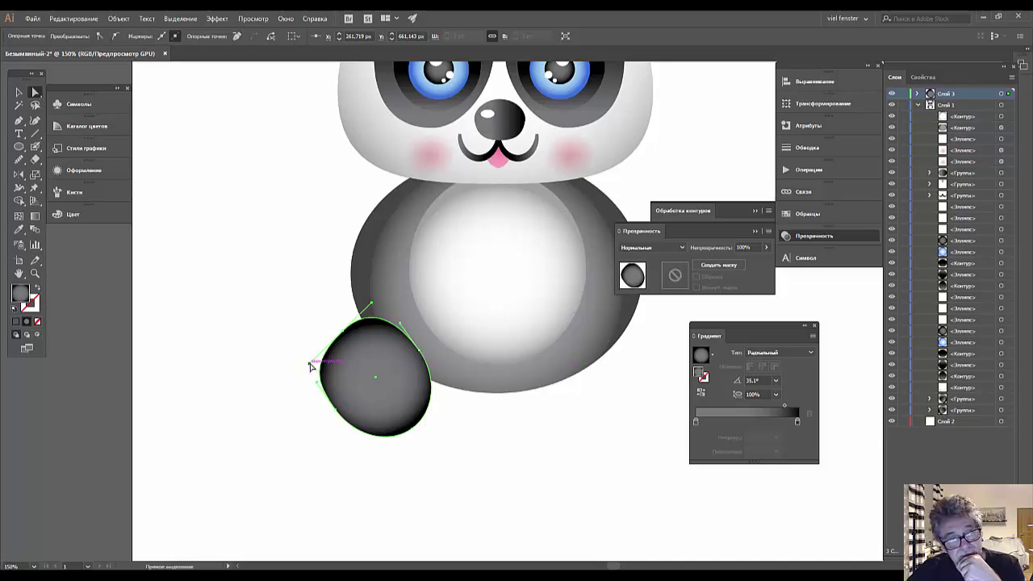
{"action": "left_click_drag", "start_coordinate": [309, 367], "coordinate": [315, 367]}
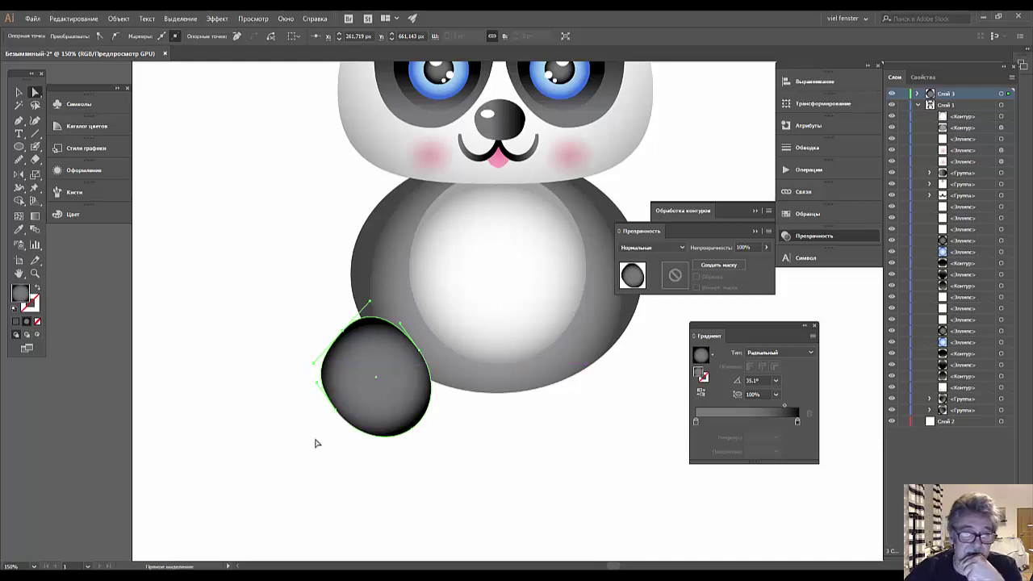
{"action": "left_click", "coordinate": [453, 477]}
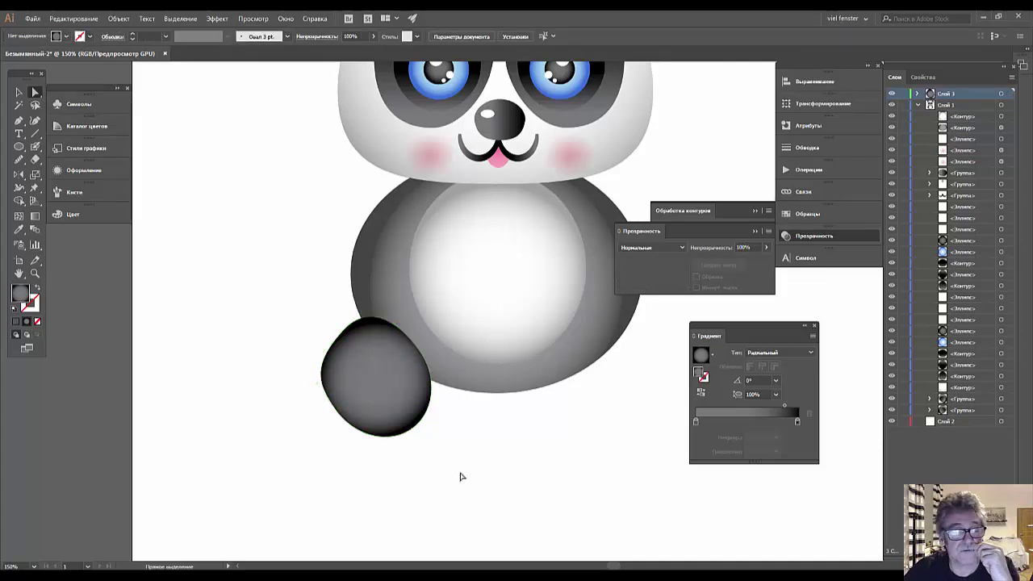
- Draw a small 38.6 × 44.6 px toe oval atop the foot and switch its gradient to Linear
{"action": "left_click", "coordinate": [20, 148]}
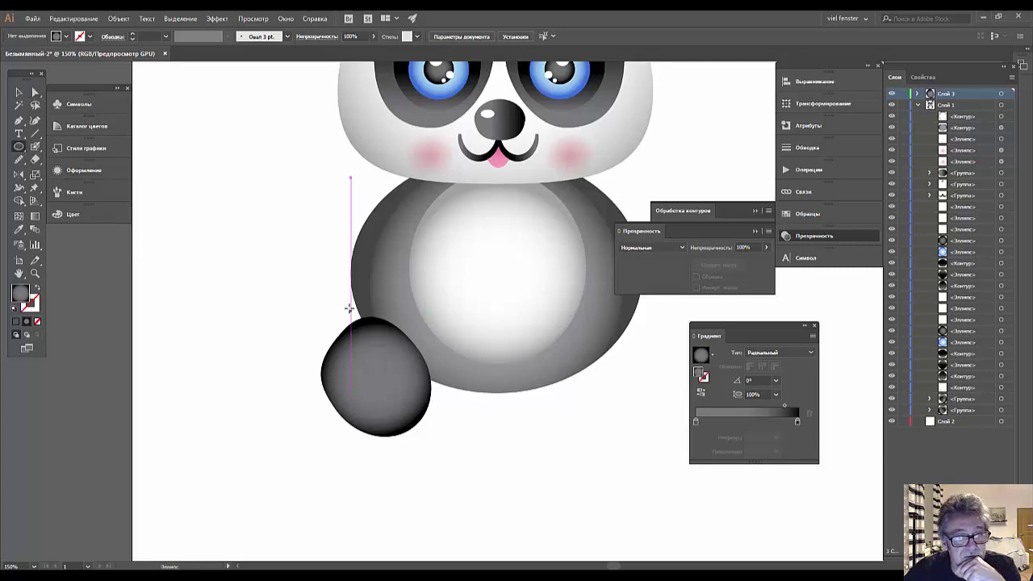
{"action": "left_click_drag", "start_coordinate": [345, 307], "coordinate": [376, 342]}
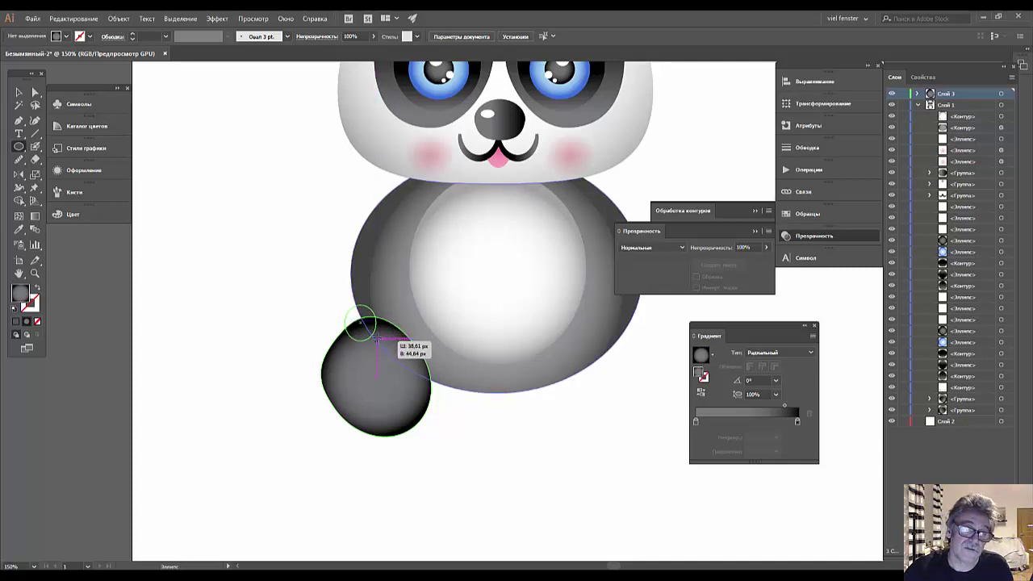
{"action": "left_click_drag", "start_coordinate": [376, 339], "coordinate": [375, 333]}
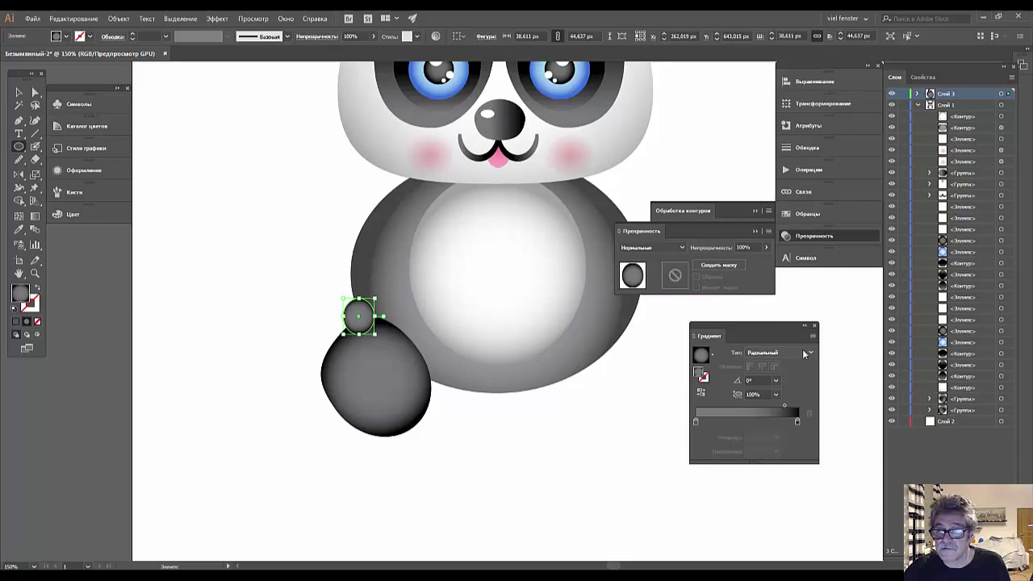
{"action": "left_click", "coordinate": [807, 353]}
{"action": "left_click", "coordinate": [783, 365]}
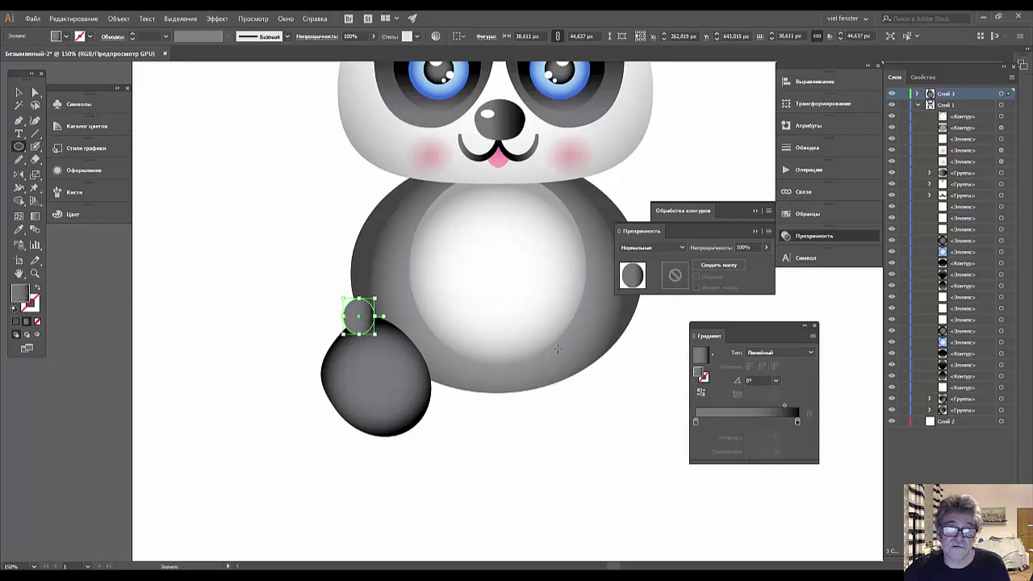
- Try several horizontal gradient spans across the toe oval with the Gradient tool
{"action": "left_click", "coordinate": [35, 217]}
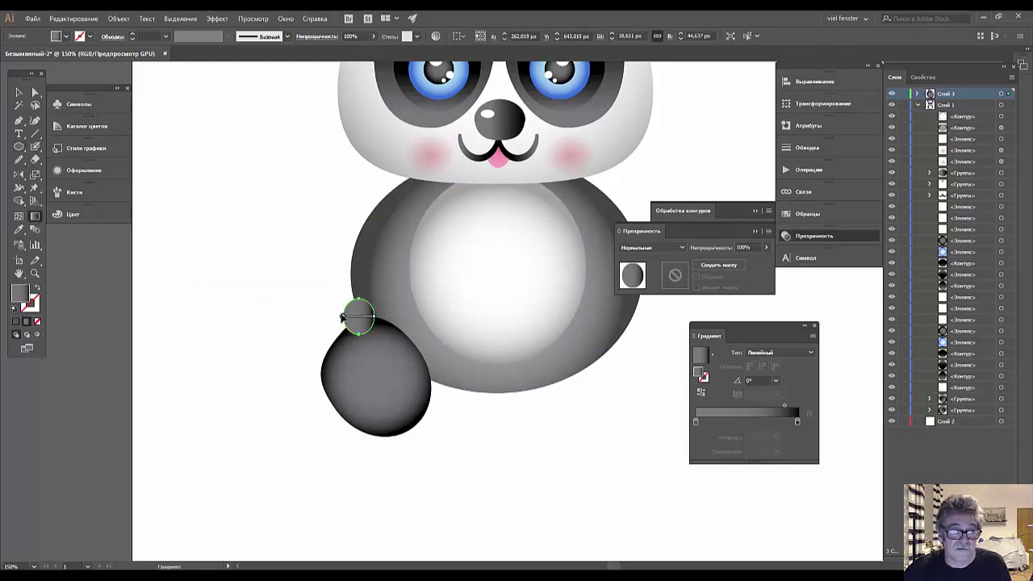
{"action": "left_click_drag", "start_coordinate": [356, 319], "coordinate": [326, 320]}
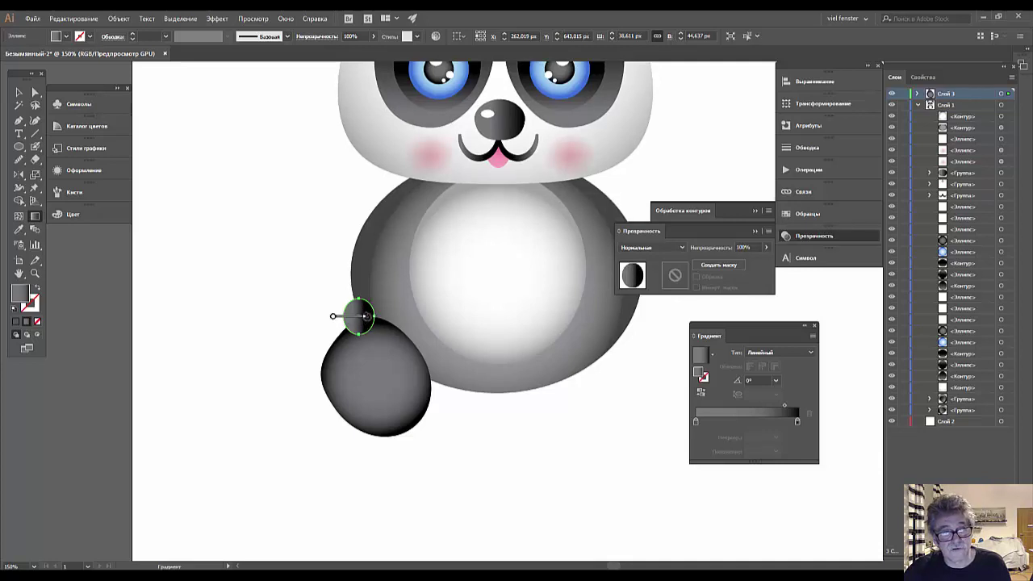
{"action": "key", "text": "ctrl+z"}
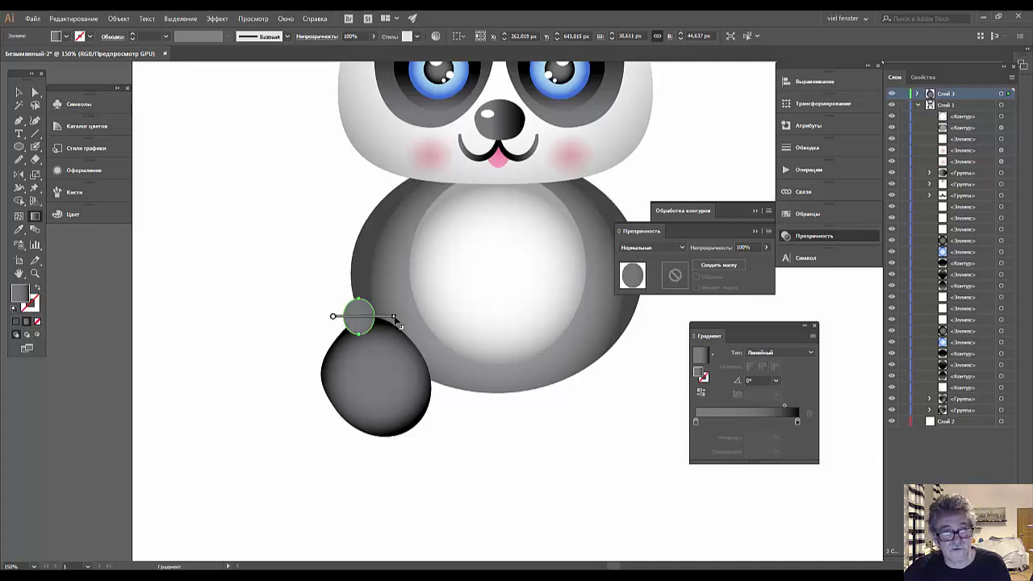
{"action": "left_click_drag", "start_coordinate": [393, 317], "coordinate": [371, 317]}
{"action": "left_click", "coordinate": [367, 318]}
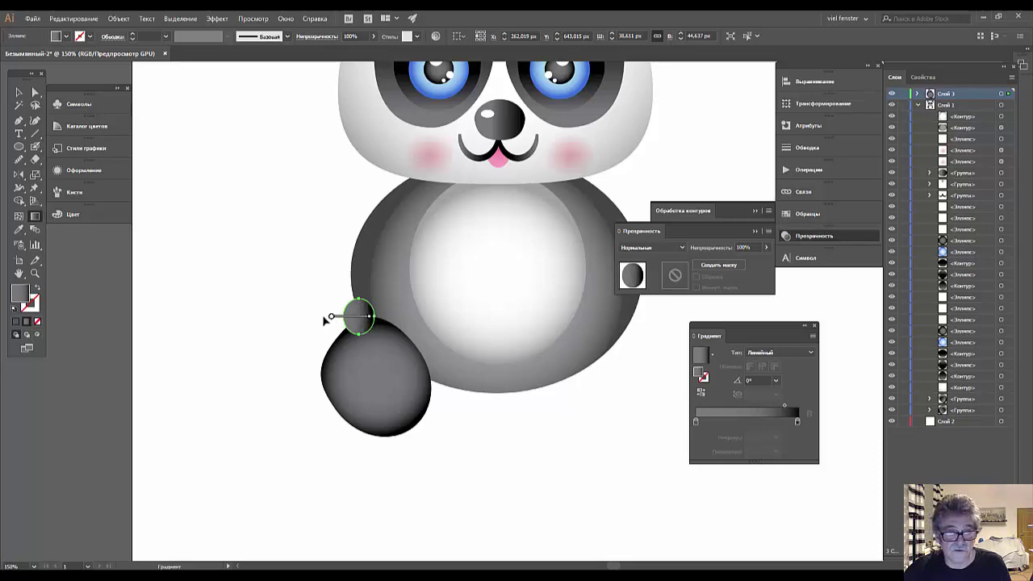
{"action": "left_click_drag", "start_coordinate": [313, 319], "coordinate": [320, 319]}
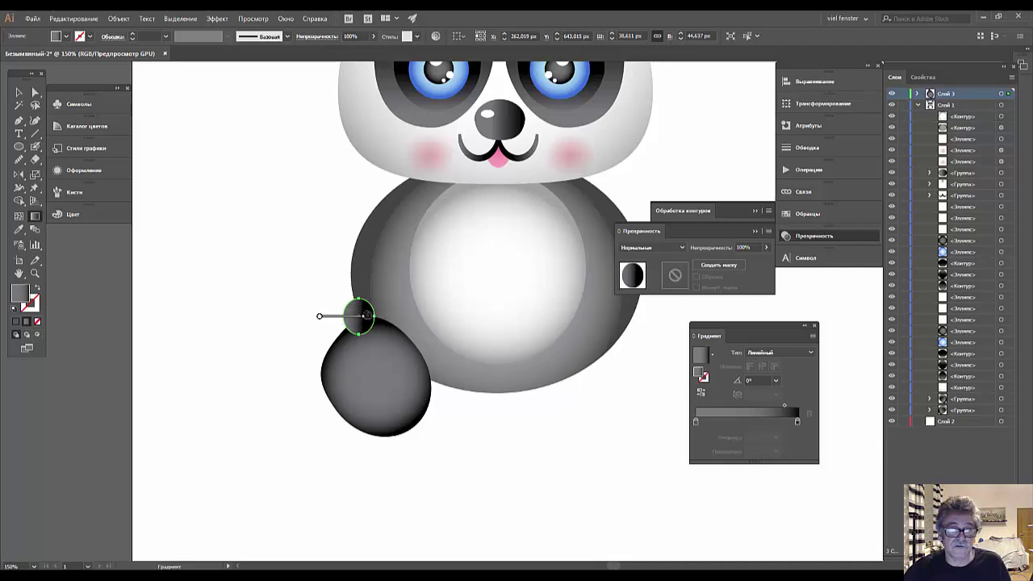
- Redraw the toe gradient along a steep diagonal and reverse it so the top darkens
{"action": "left_click_drag", "start_coordinate": [352, 304], "coordinate": [368, 336]}
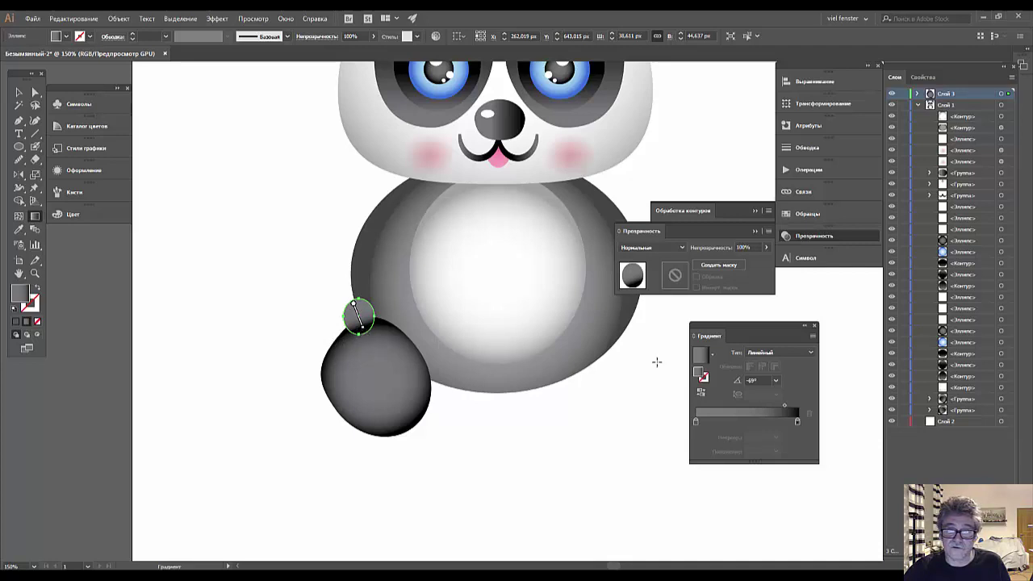
{"action": "left_click", "coordinate": [701, 394]}
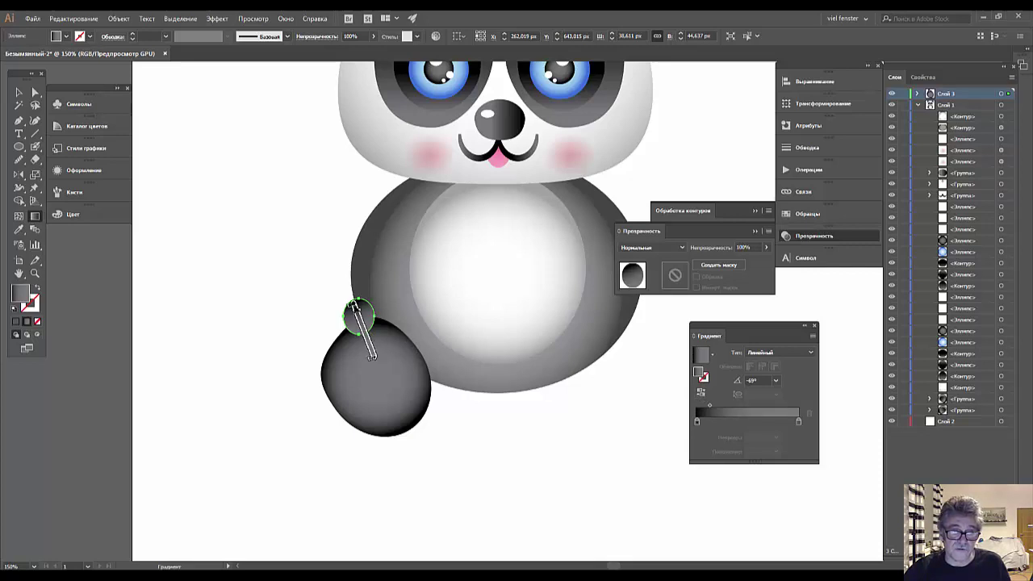
{"action": "left_click_drag", "start_coordinate": [371, 358], "coordinate": [360, 320]}
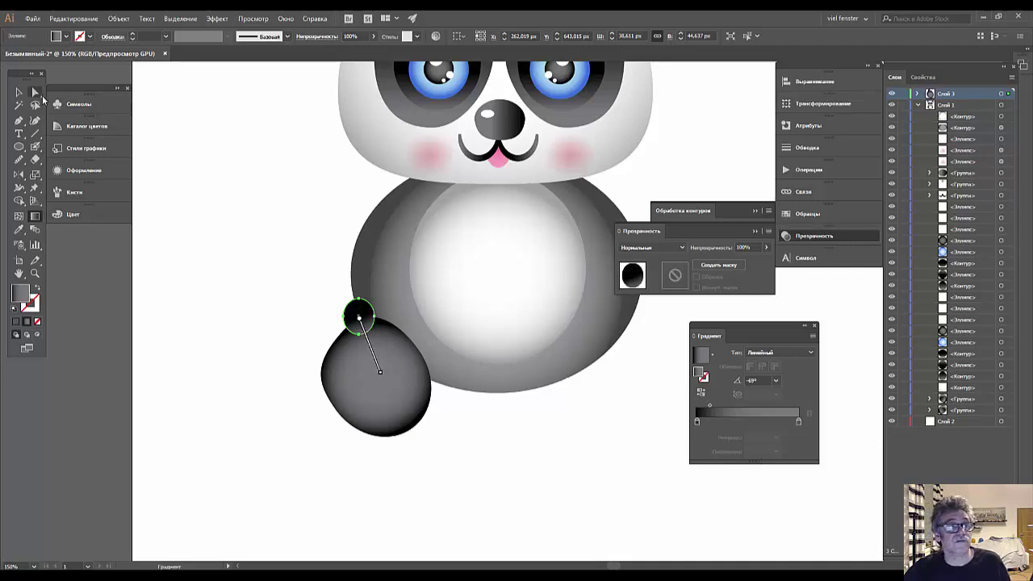
{"action": "left_click", "coordinate": [20, 92]}
- Rotate the toe oval to about -47° and enlarge it slightly
{"action": "left_click", "coordinate": [288, 299]}
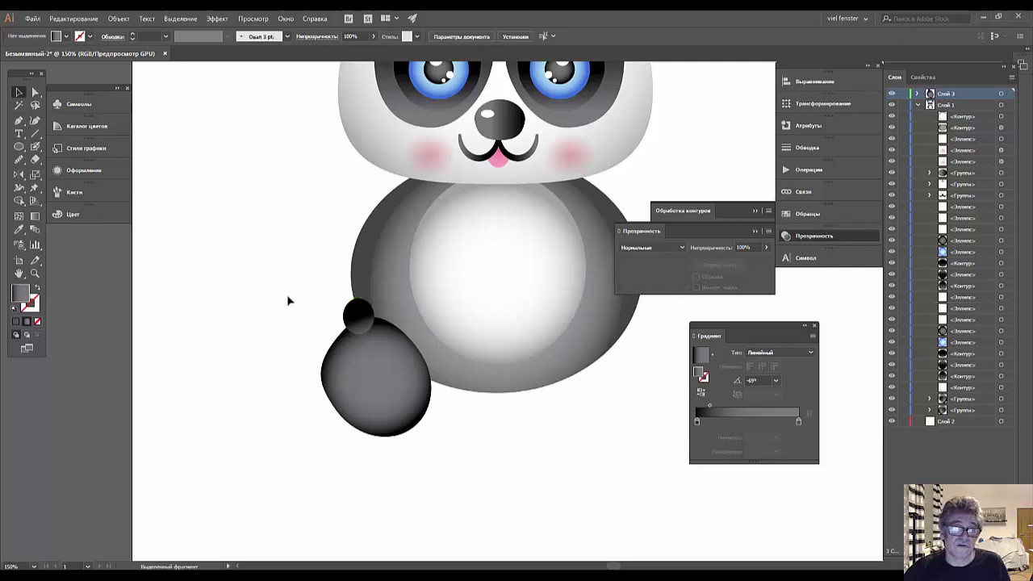
{"action": "left_click", "coordinate": [363, 314]}
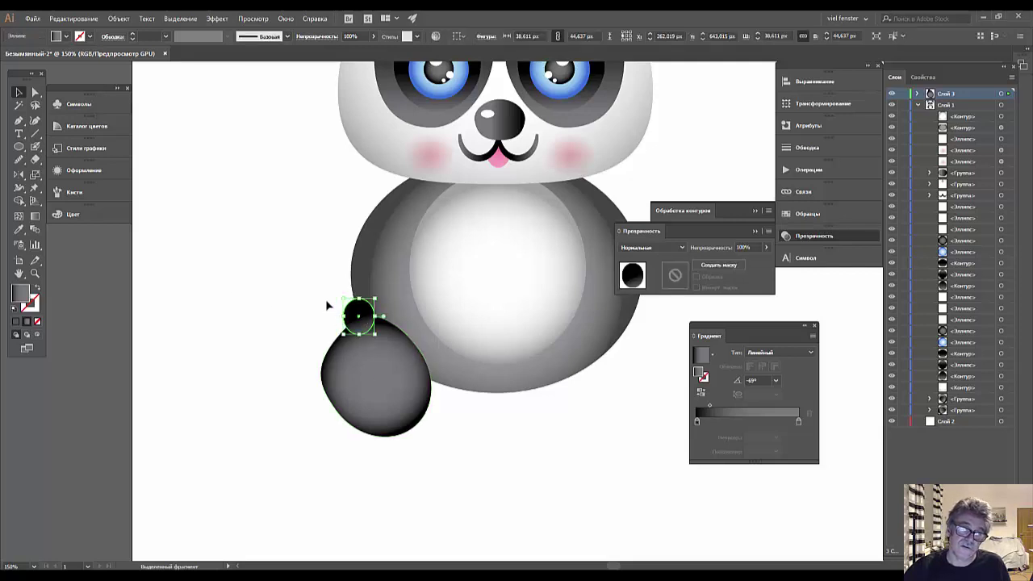
{"action": "mouse_move", "coordinate": [340, 296]}
{"action": "left_mouse_down"}
{"action": "mouse_move", "coordinate": [362, 340]}
{"action": "mouse_move", "coordinate": [362, 325]}
{"action": "left_mouse_up"}
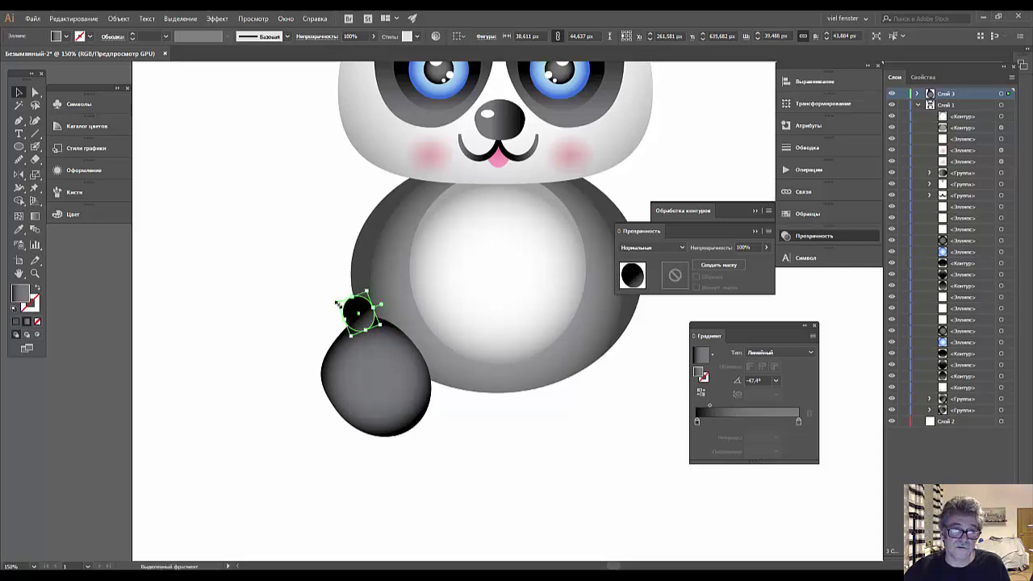
{"action": "mouse_move", "coordinate": [336, 303]}
{"action": "left_mouse_down"}
{"action": "mouse_move", "coordinate": [347, 334]}
{"action": "mouse_move", "coordinate": [323, 316]}
{"action": "left_mouse_up"}
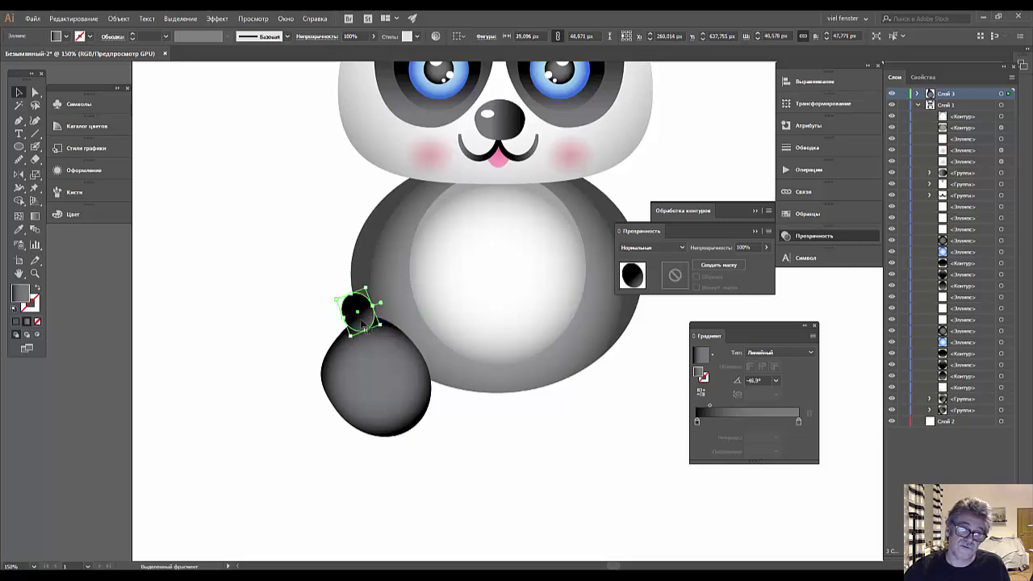
- Alt-drag two toe copies down-left along the paw's edge
{"action": "left_click", "coordinate": [505, 438]}
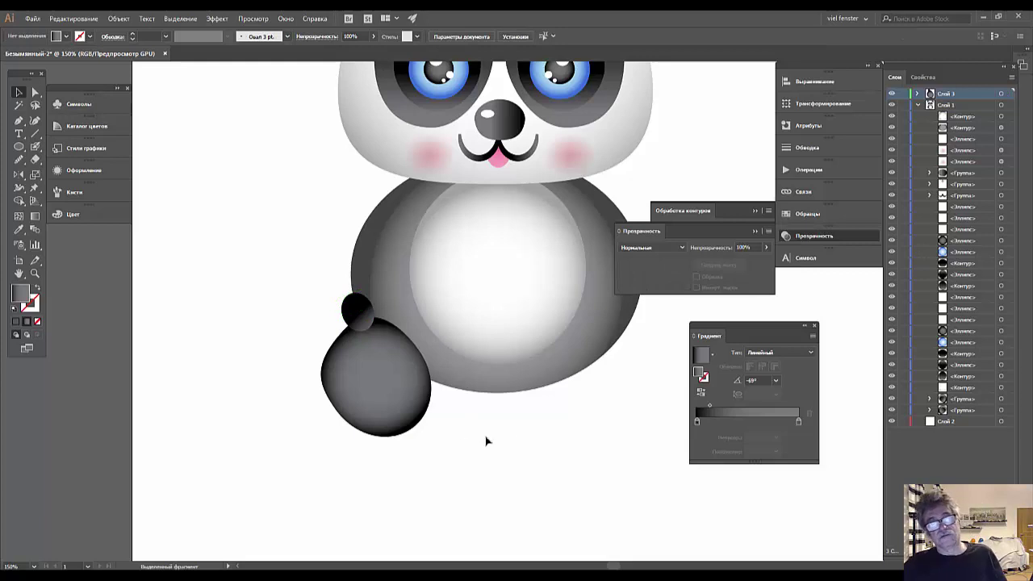
{"action": "left_click", "coordinate": [357, 310]}
{"action": "mouse_move", "coordinate": [362, 322]}
{"action": "left_mouse_down"}
{"action": "mouse_move", "coordinate": [334, 342]}
{"action": "mouse_move", "coordinate": [334, 311]}
{"action": "mouse_move", "coordinate": [336, 322]}
{"action": "left_mouse_up"}
{"action": "left_click", "coordinate": [510, 472]}
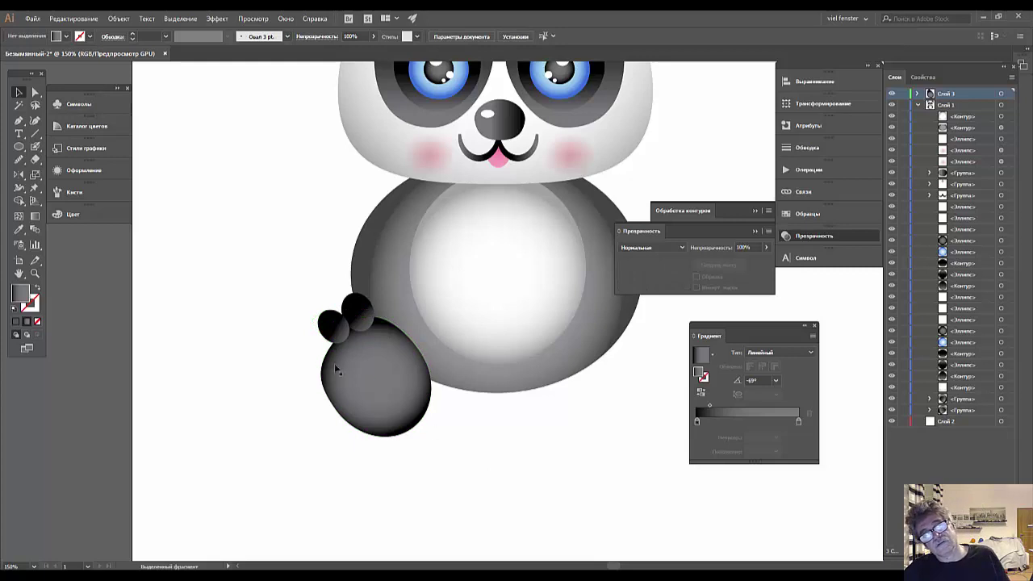
{"action": "left_click", "coordinate": [336, 337]}
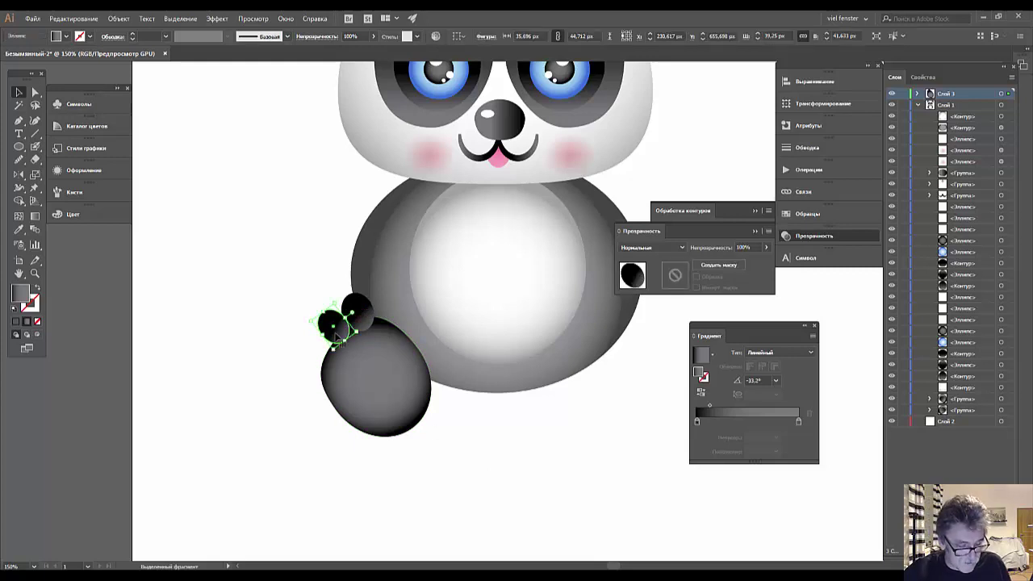
{"action": "mouse_move", "coordinate": [337, 335]}
{"action": "left_mouse_down"}
{"action": "mouse_move", "coordinate": [321, 360]}
{"action": "mouse_move", "coordinate": [343, 348]}
{"action": "mouse_move", "coordinate": [328, 356]}
{"action": "left_mouse_up"}
- Move the lowest toe onto the paw edge and rotate it about 24°
{"action": "left_click", "coordinate": [363, 379]}
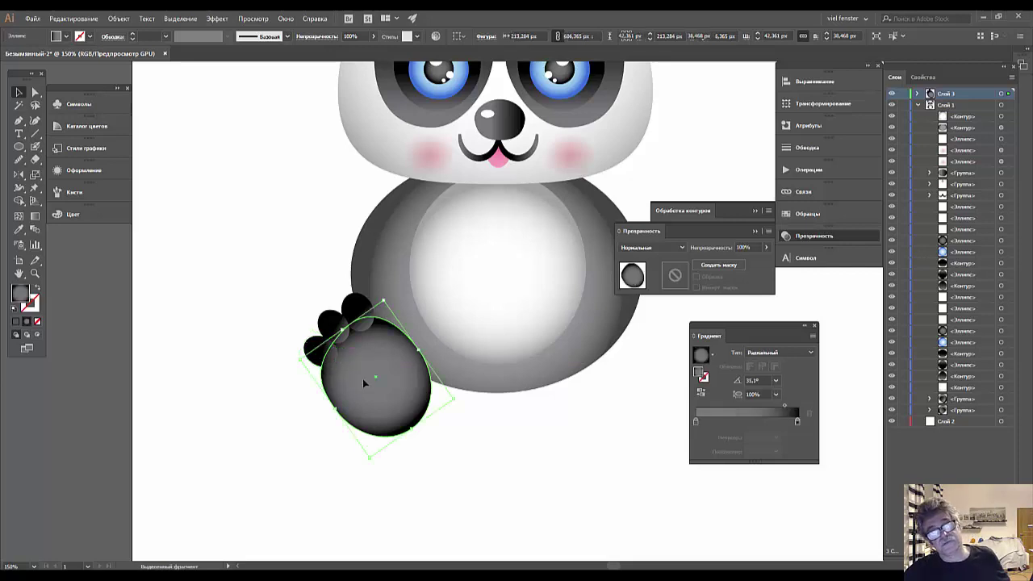
{"action": "left_click", "coordinate": [326, 358]}
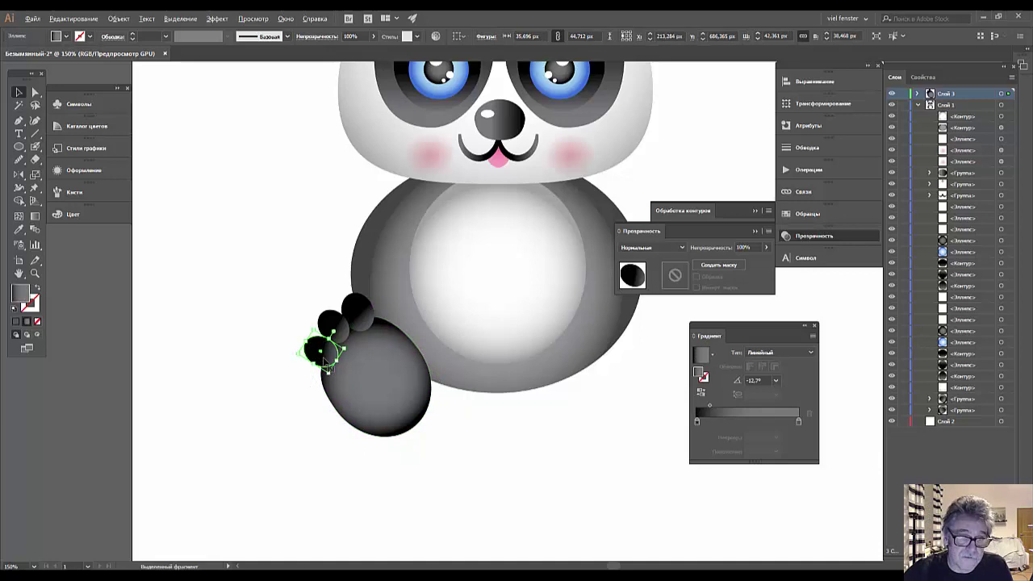
{"action": "left_click_drag", "start_coordinate": [322, 359], "coordinate": [312, 383]}
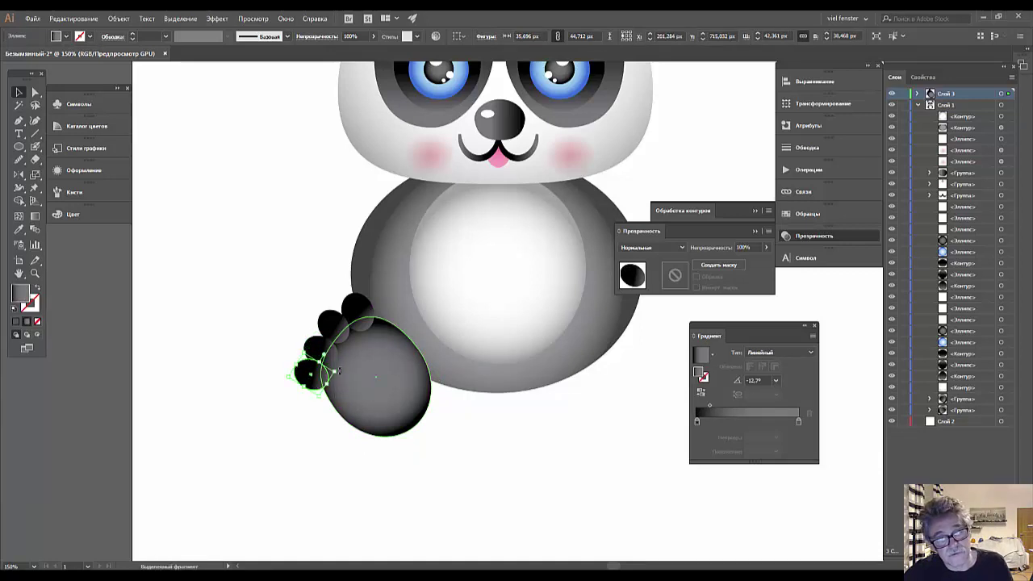
{"action": "mouse_move", "coordinate": [339, 371]}
{"action": "left_mouse_down"}
{"action": "mouse_move", "coordinate": [335, 361]}
{"action": "mouse_move", "coordinate": [300, 366]}
{"action": "mouse_move", "coordinate": [313, 373]}
{"action": "left_mouse_up"}
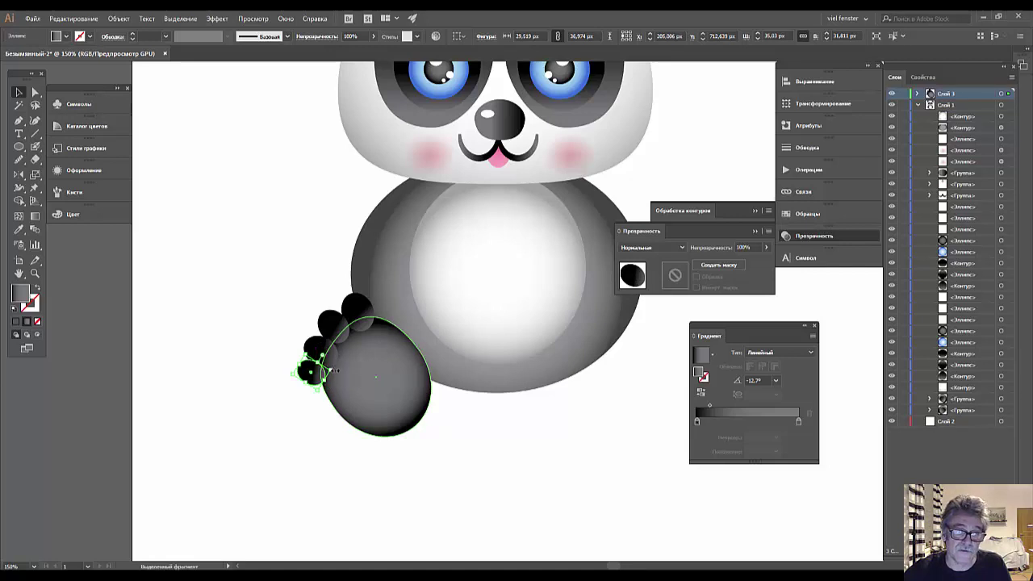
{"action": "left_click", "coordinate": [499, 454]}
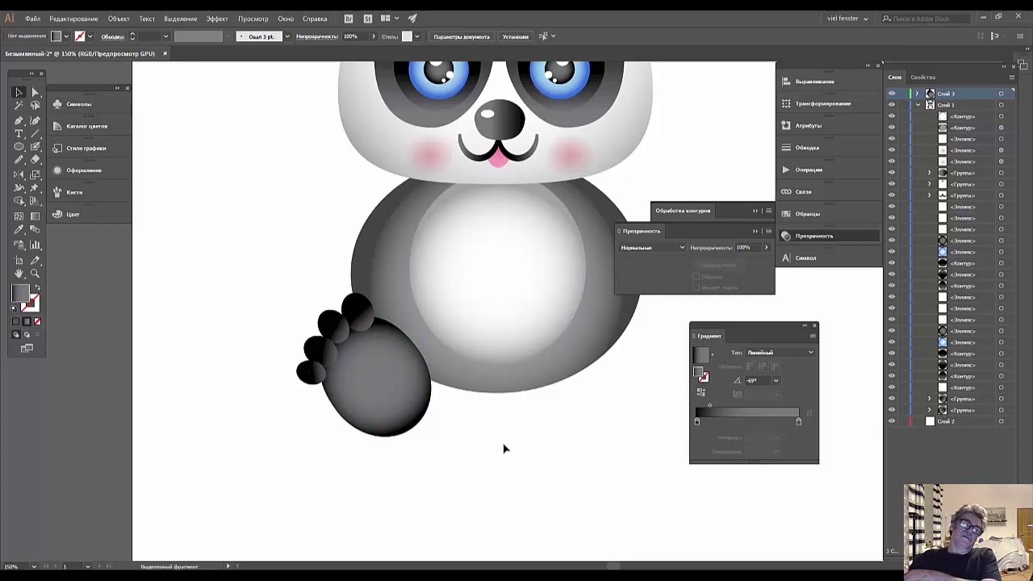
- Nudge the toes into place and check their spacing along the paw
{"action": "key", "text": "ctrl+0"}
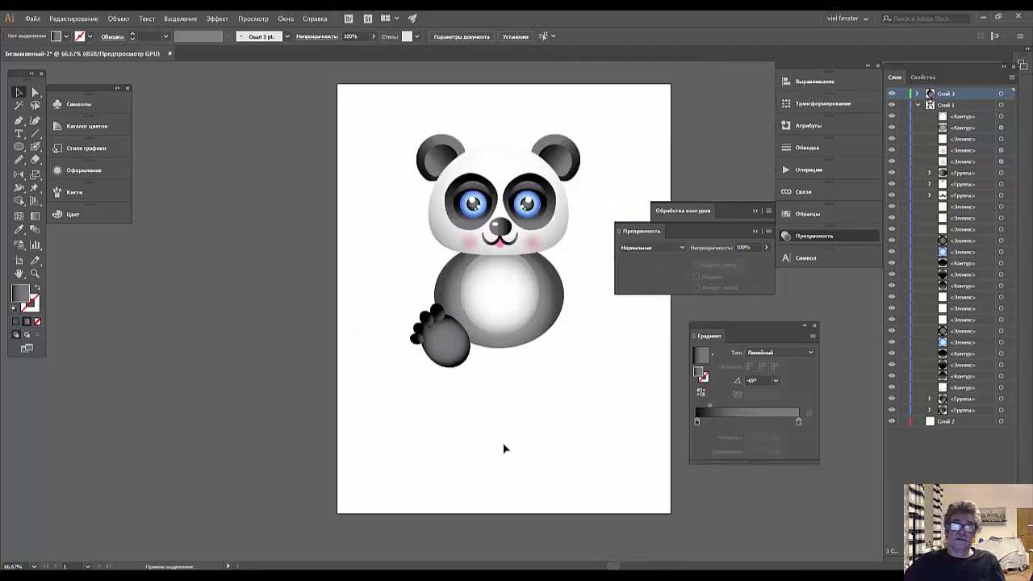
{"action": "key", "text": "ctrl+plus"}
{"action": "key", "text": "ctrl+plus"}
{"action": "key", "text": "ctrl+plus"}
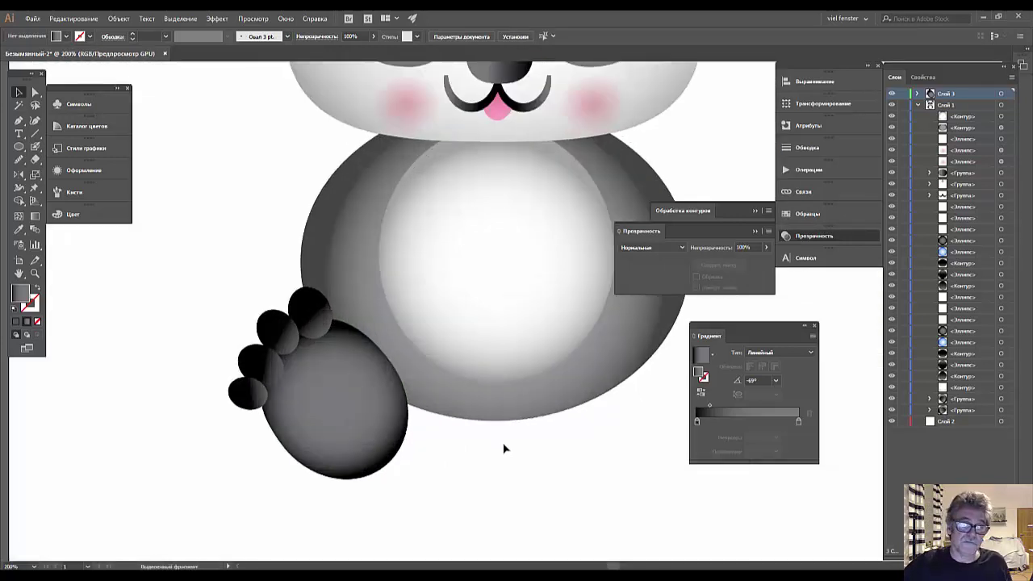
{"action": "mouse_move", "coordinate": [247, 401]}
{"action": "left_mouse_down"}
{"action": "mouse_move", "coordinate": [255, 403]}
{"action": "mouse_move", "coordinate": [281, 330]}
{"action": "left_mouse_up"}
{"action": "left_click", "coordinate": [262, 372], "text": "shift"}
{"action": "left_click", "coordinate": [311, 311]}
{"action": "left_click_drag", "start_coordinate": [278, 346], "coordinate": [285, 351]}
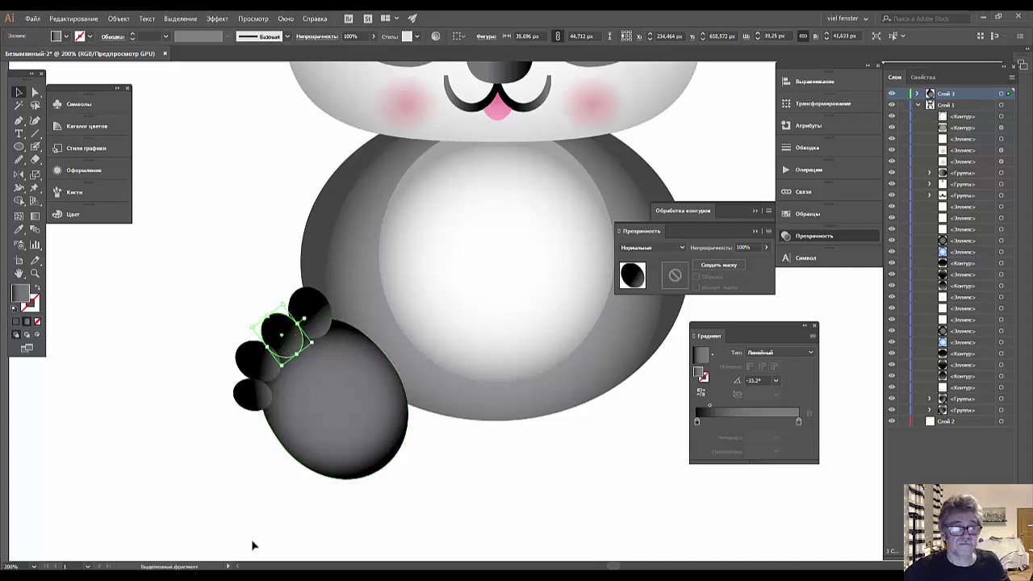
{"action": "left_click", "coordinate": [258, 517]}
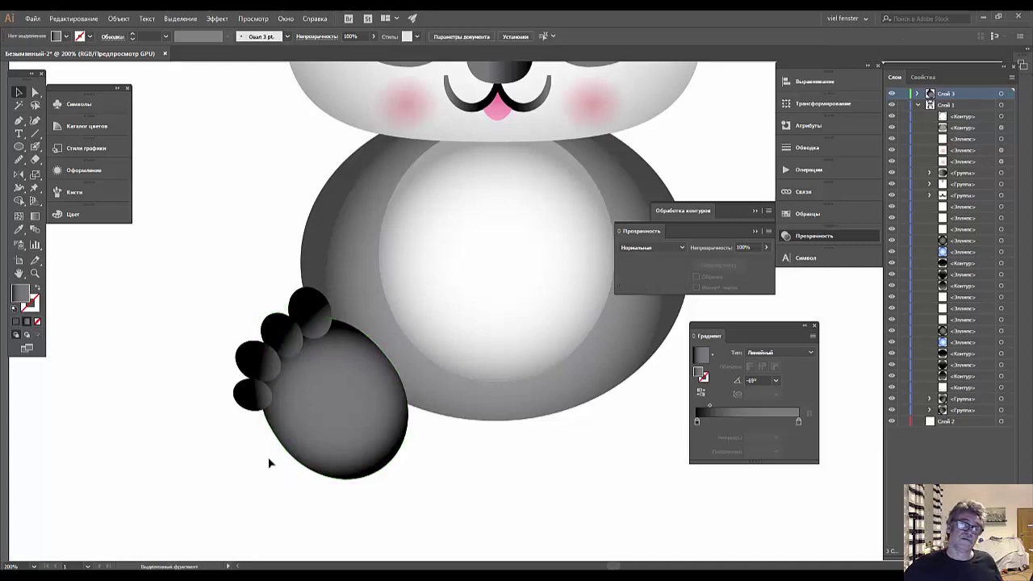
- Toggle pixel-grid snapping, smart guides and point snapping in the View options
{"action": "left_click", "coordinate": [253, 19]}
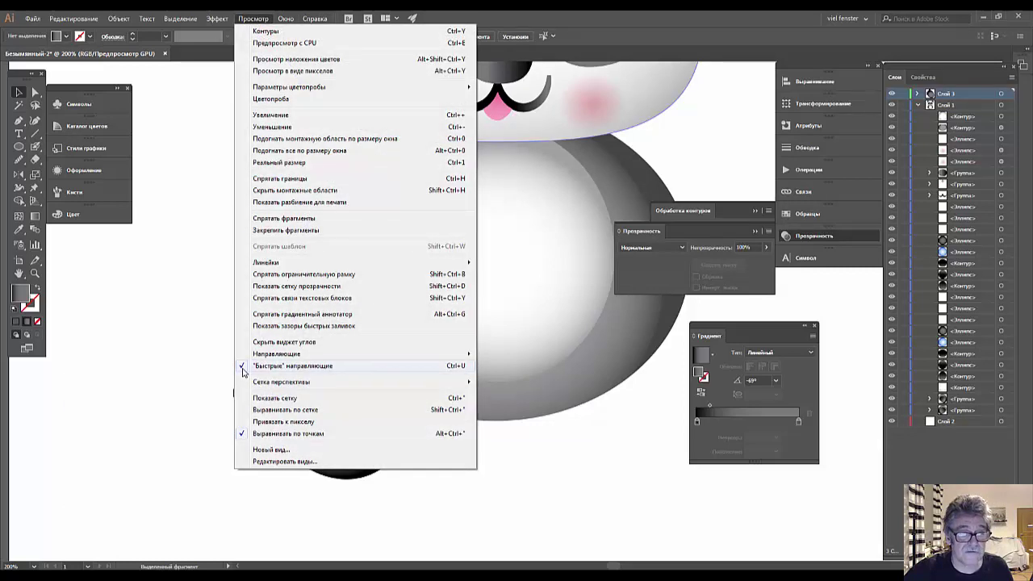
{"action": "left_click", "coordinate": [246, 421]}
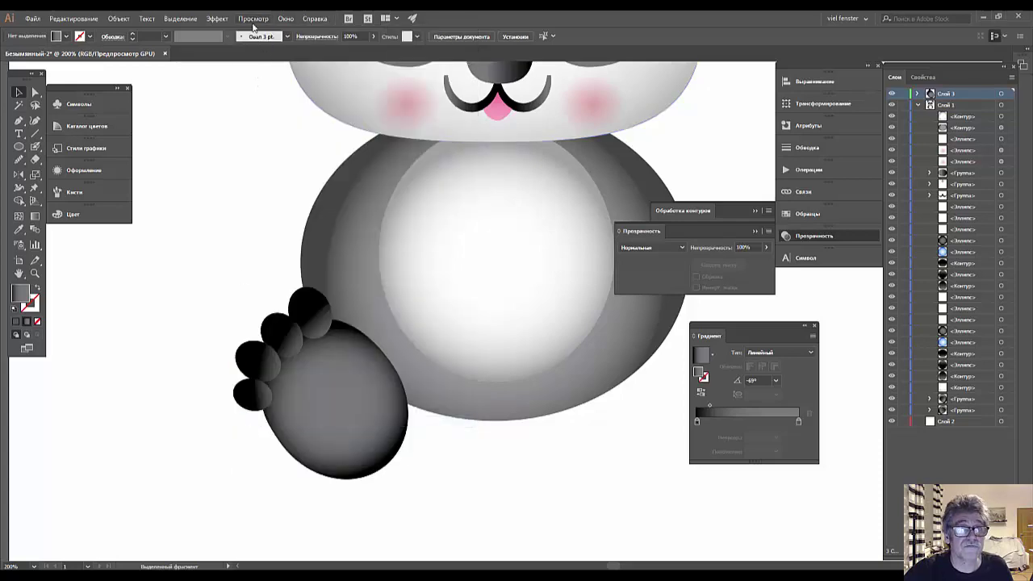
{"action": "left_click", "coordinate": [252, 20]}
{"action": "left_click", "coordinate": [244, 419]}
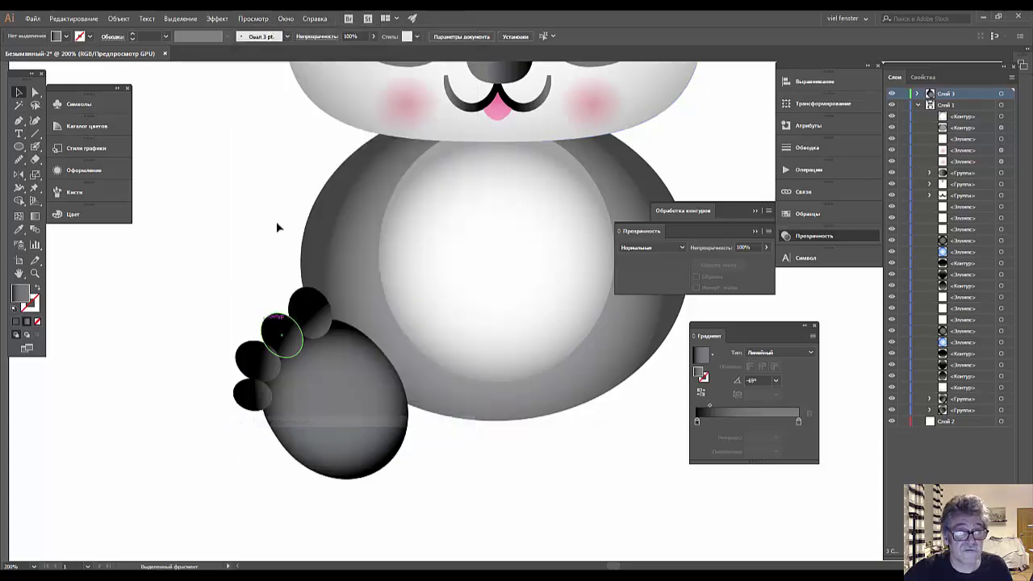
{"action": "left_click", "coordinate": [248, 18]}
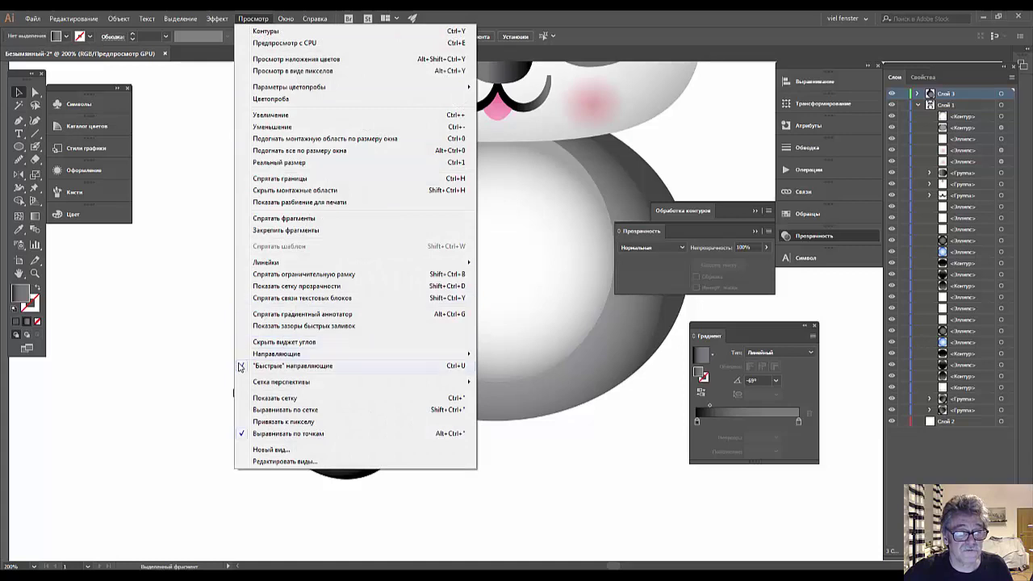
{"action": "left_click", "coordinate": [240, 367]}
{"action": "left_click", "coordinate": [256, 19]}
{"action": "left_click", "coordinate": [242, 433]}
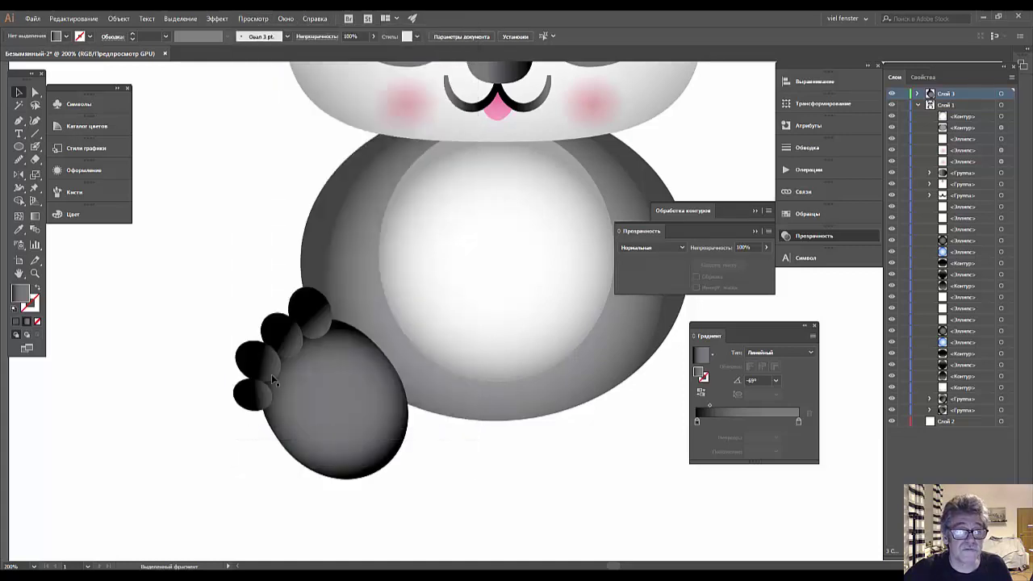
- Rotate the lowest toe to line up with the other toes and check the whole panda
{"action": "left_click", "coordinate": [268, 368]}
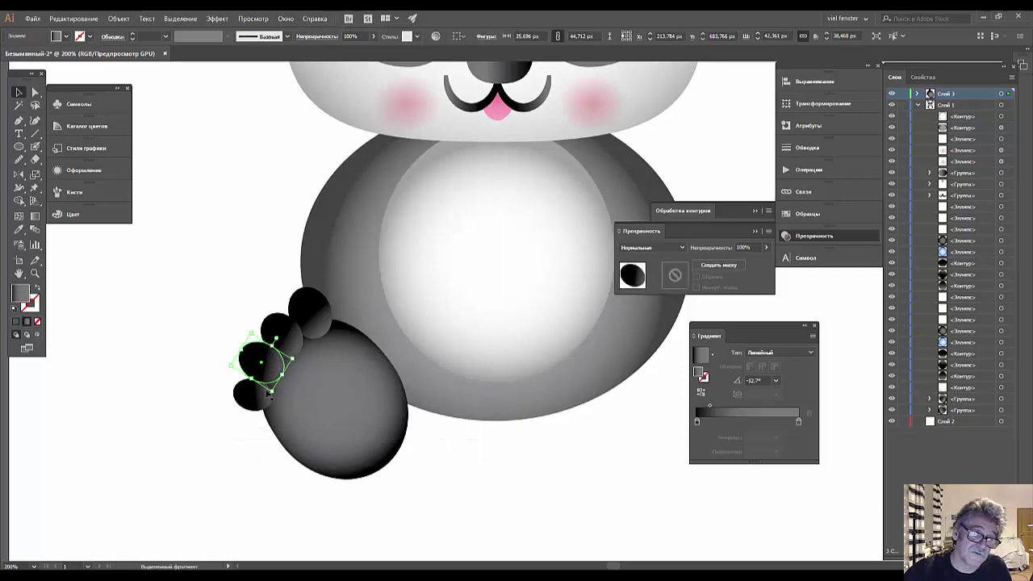
{"action": "left_click", "coordinate": [249, 393]}
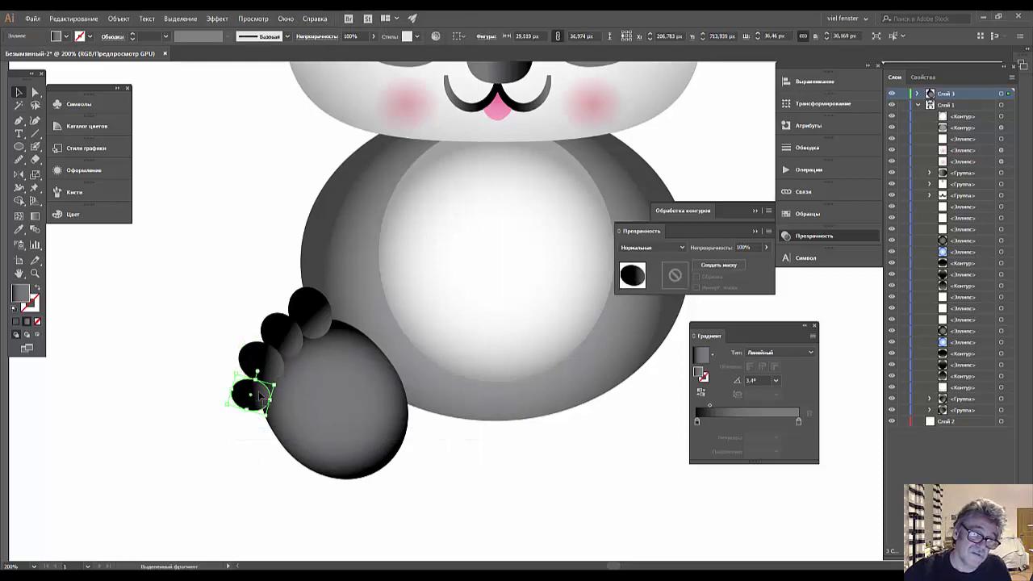
{"action": "left_click_drag", "start_coordinate": [275, 385], "coordinate": [268, 400]}
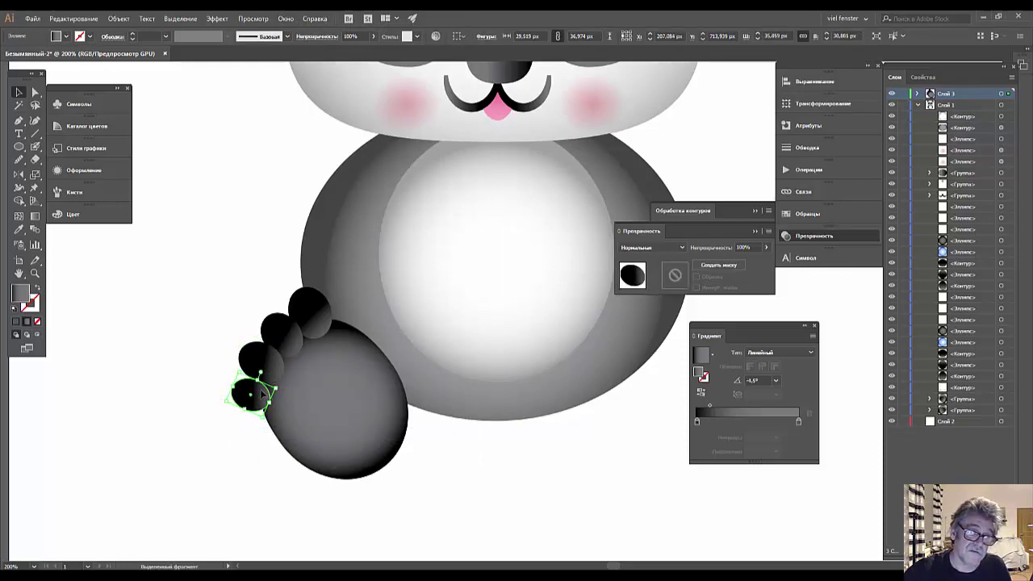
{"action": "left_click", "coordinate": [171, 423]}
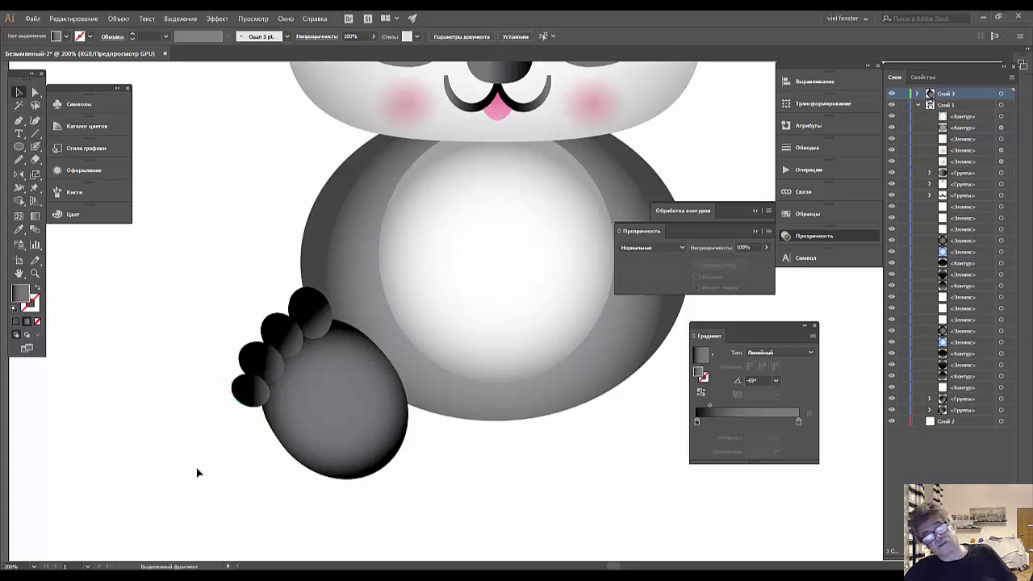
{"action": "key", "text": "ctrl+minus"}
{"action": "key", "text": "ctrl+minus"}
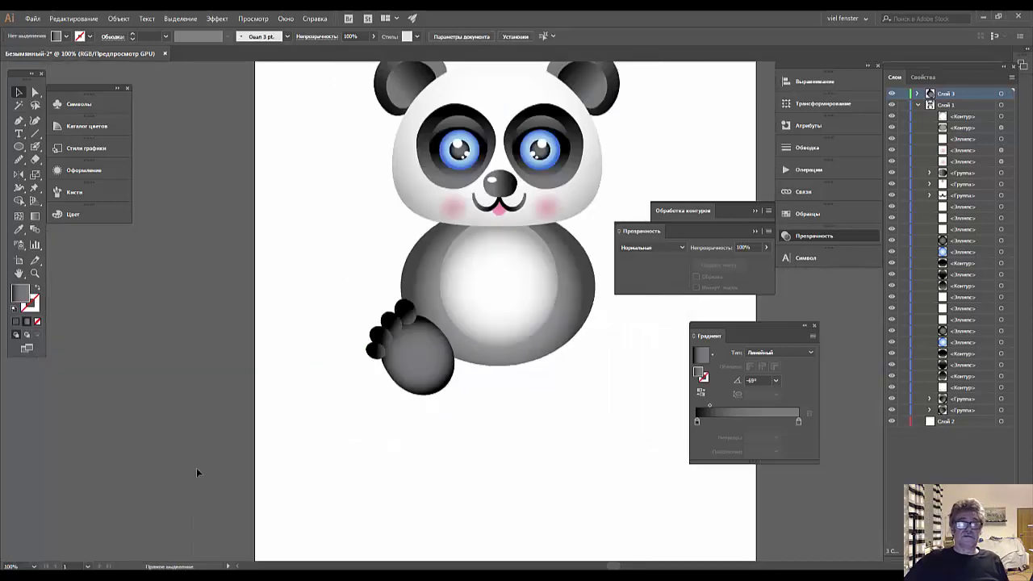
{"action": "key", "text": "ctrl+minus"}
{"action": "key", "text": "ctrl+plus"}
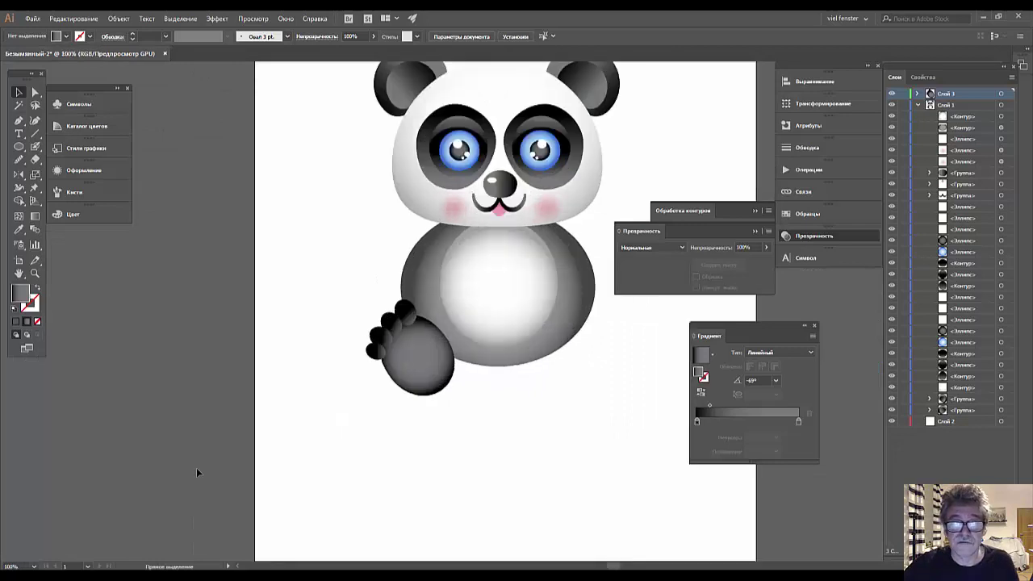
{"action": "key", "text": "ctrl+plus"}
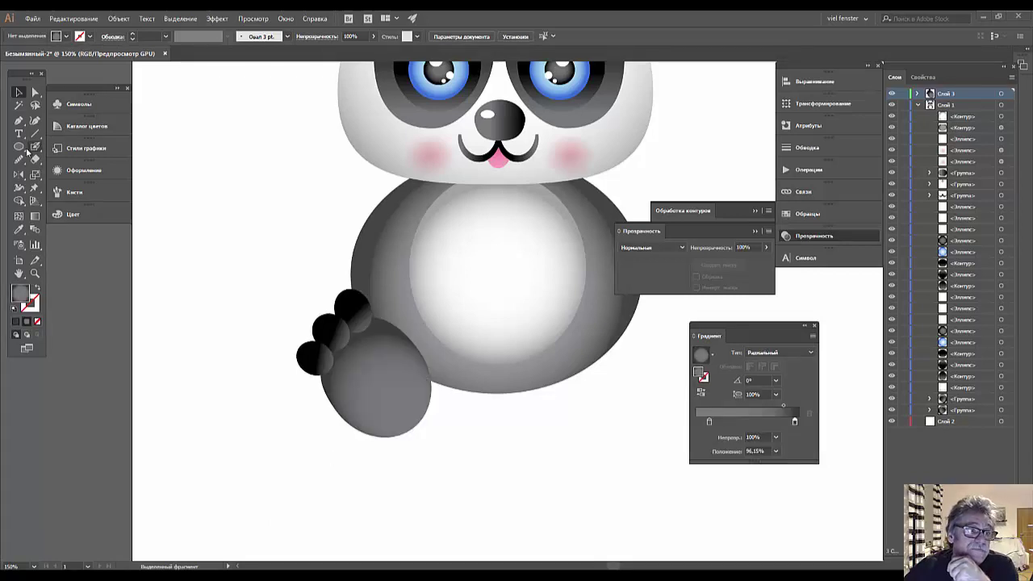
- Draw a circle over the foot's sole and give it the belly's white radial gradient
{"action": "left_click", "coordinate": [19, 146]}
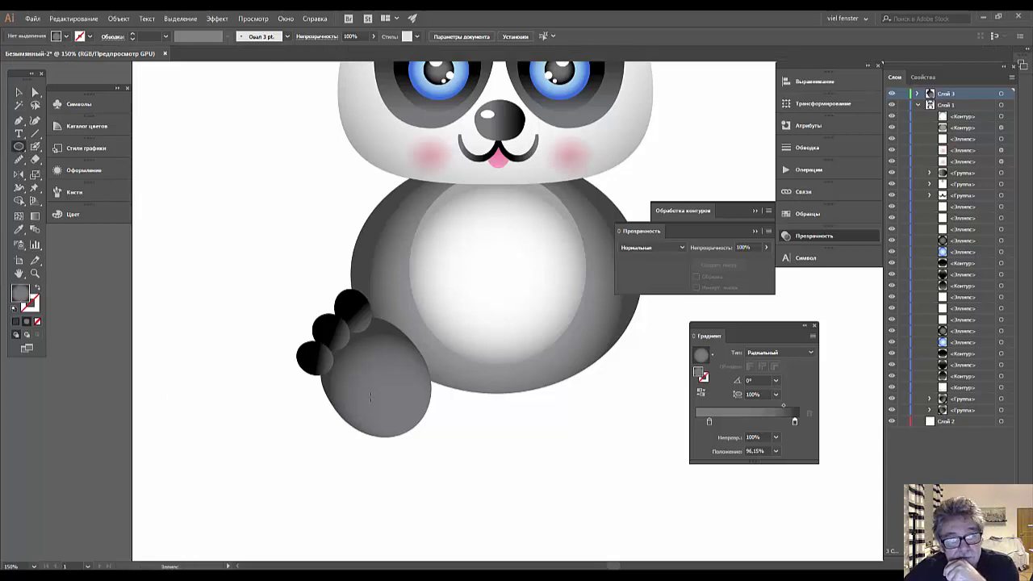
{"action": "left_click_drag", "start_coordinate": [363, 382], "coordinate": [410, 413]}
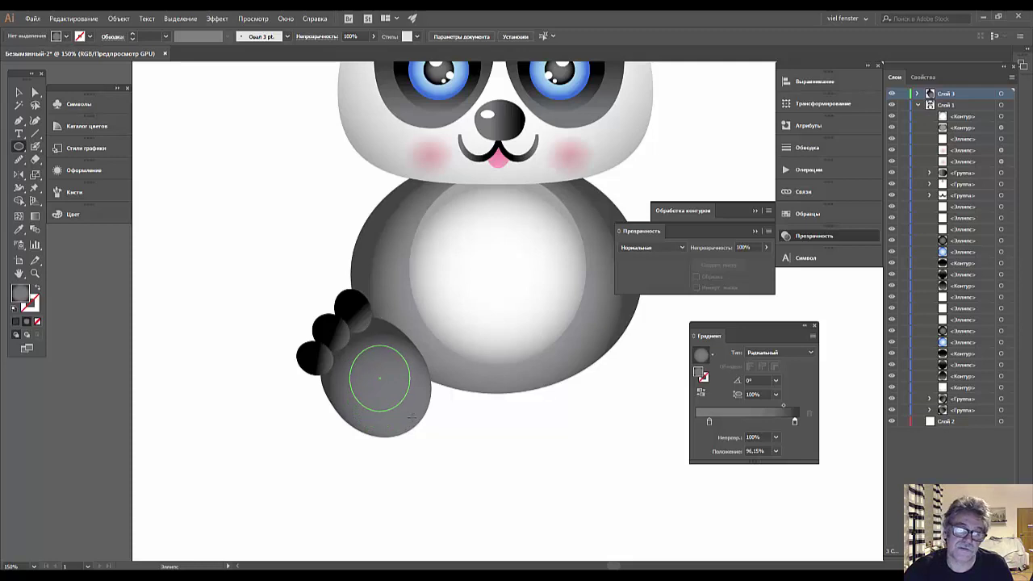
{"action": "left_click_drag", "start_coordinate": [410, 413], "coordinate": [415, 422]}
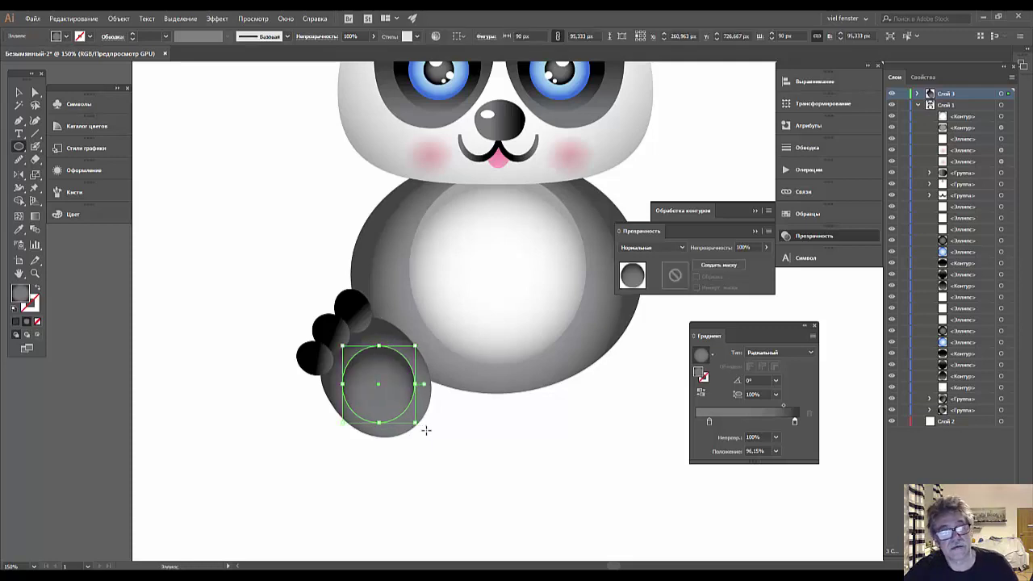
{"action": "left_click", "coordinate": [18, 231]}
{"action": "left_click", "coordinate": [480, 255]}
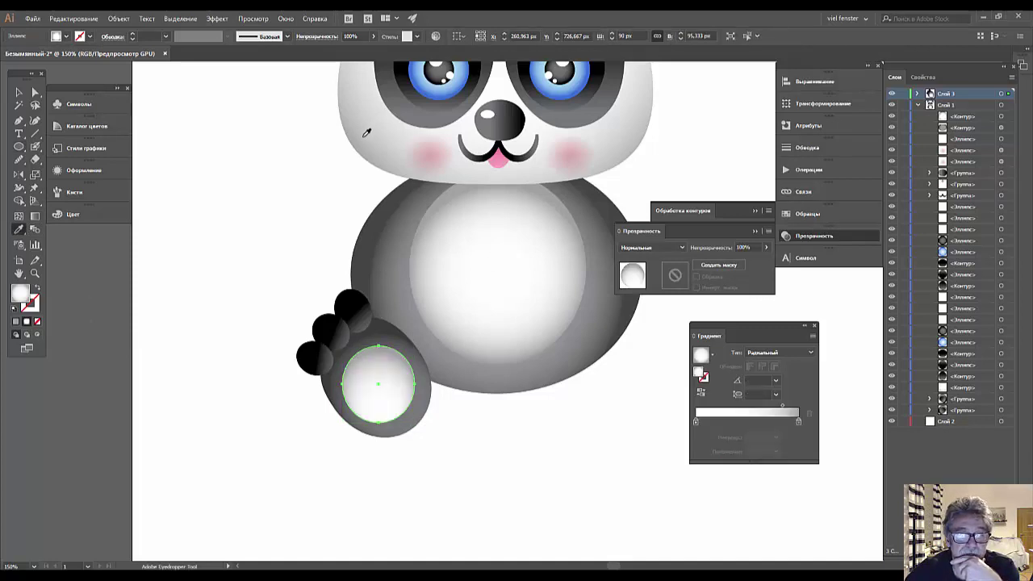
- Reposition and resize the pad's radial gradient so it is lighter toward the upper left
{"action": "left_click", "coordinate": [34, 216]}
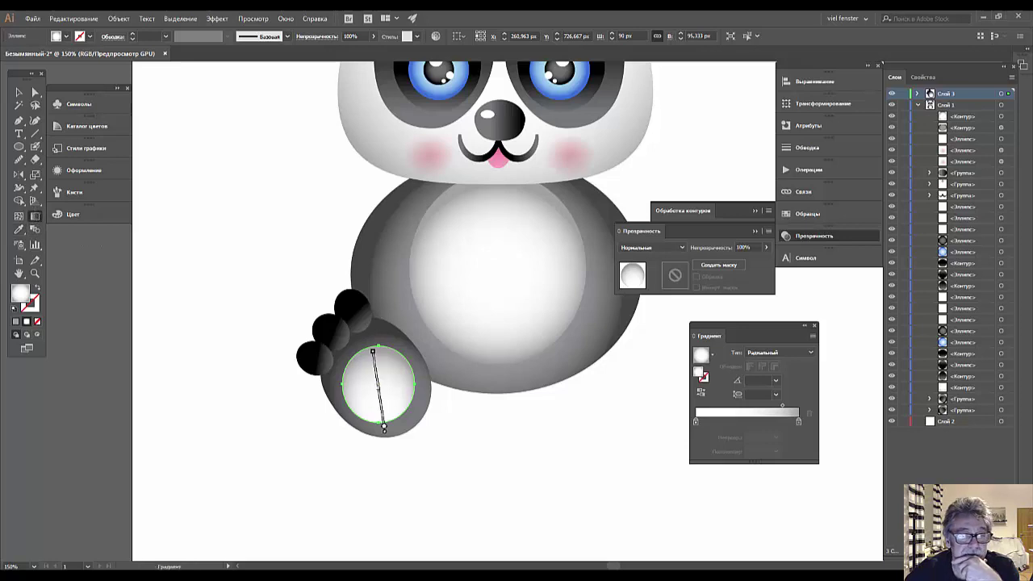
{"action": "mouse_move", "coordinate": [385, 428]}
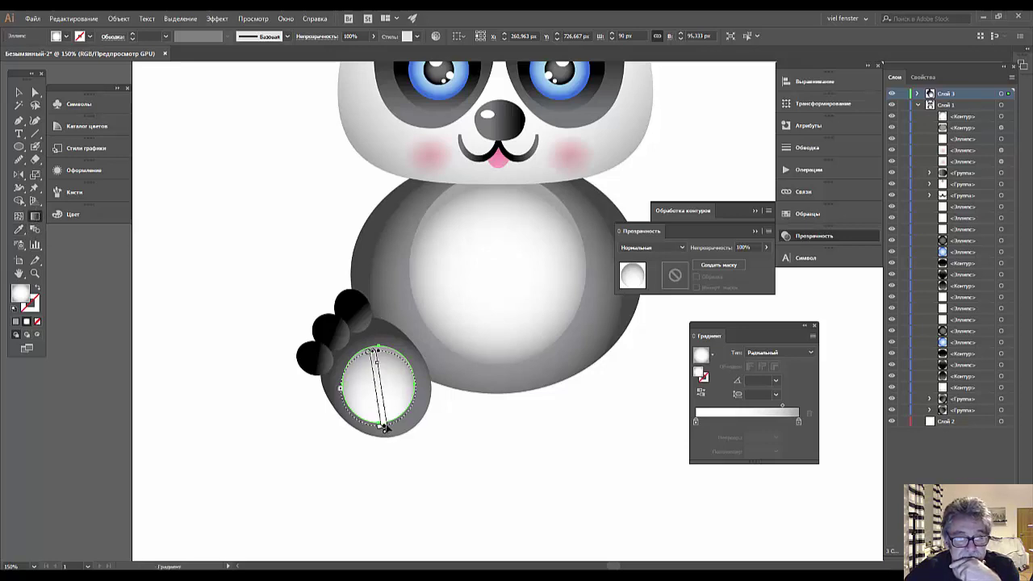
{"action": "left_click_drag", "start_coordinate": [384, 428], "coordinate": [383, 421]}
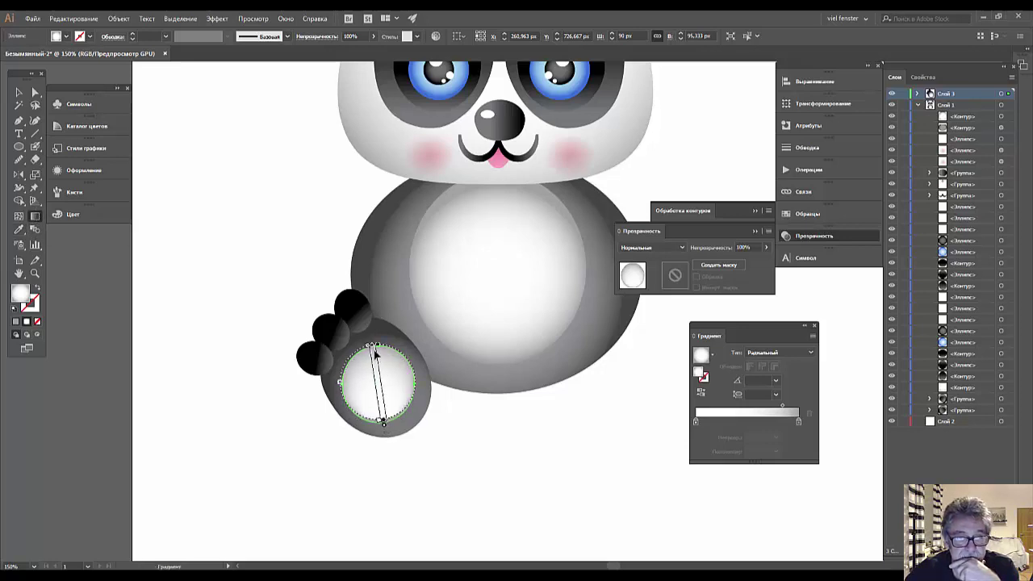
{"action": "left_click_drag", "start_coordinate": [373, 347], "coordinate": [374, 359]}
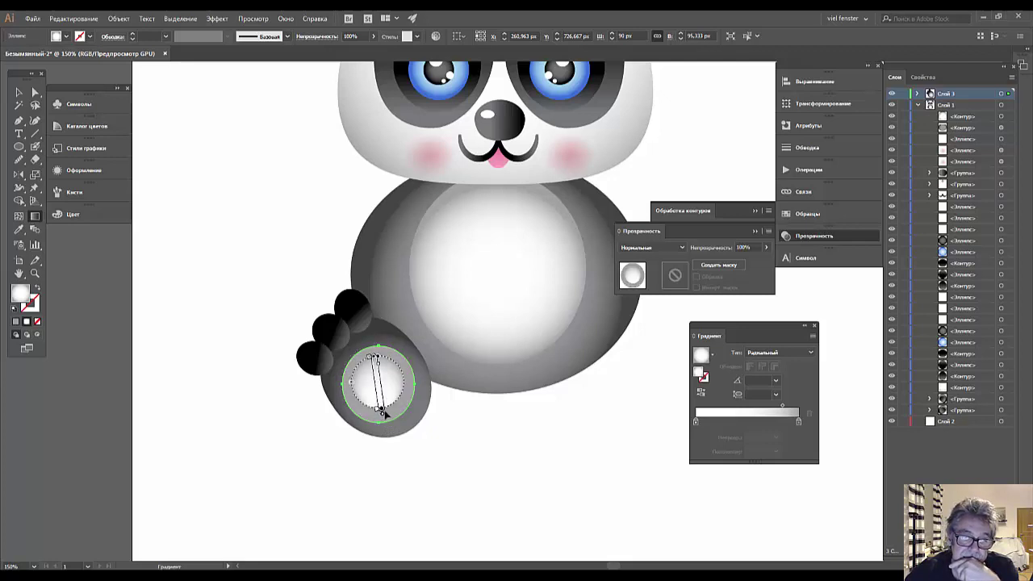
{"action": "left_click_drag", "start_coordinate": [383, 412], "coordinate": [382, 416]}
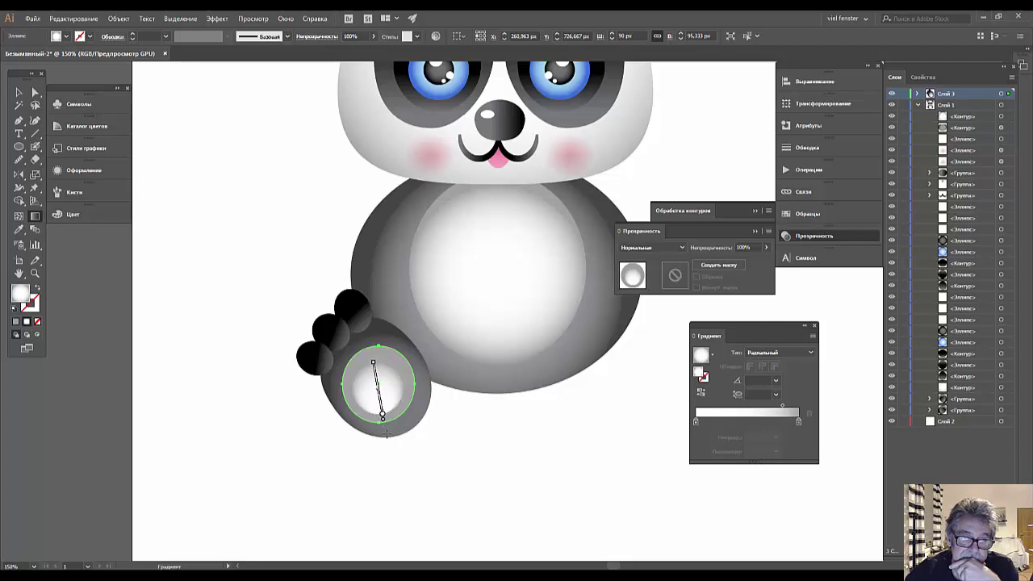
{"action": "left_click_drag", "start_coordinate": [374, 365], "coordinate": [374, 353]}
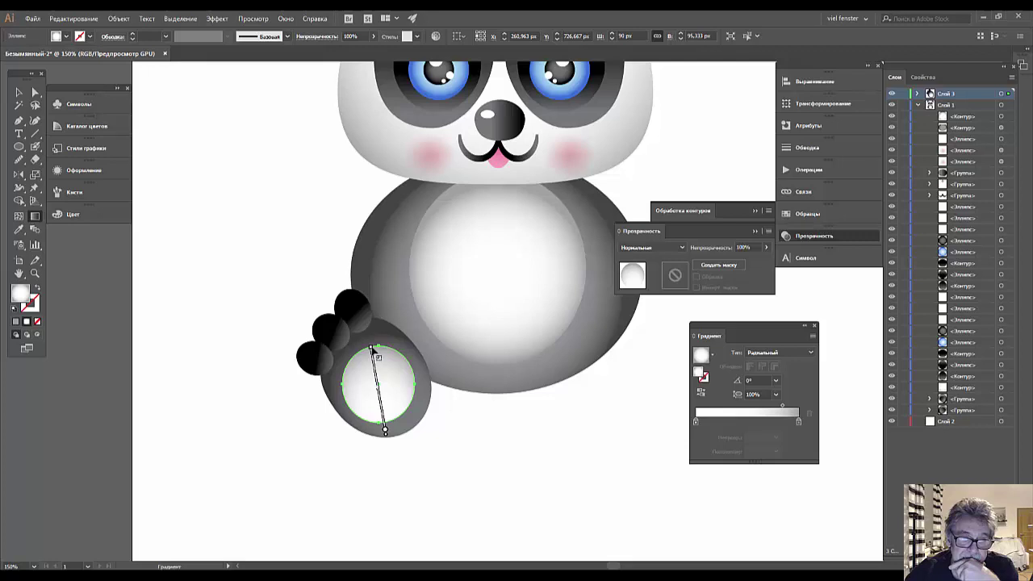
{"action": "left_click_drag", "start_coordinate": [372, 348], "coordinate": [372, 353]}
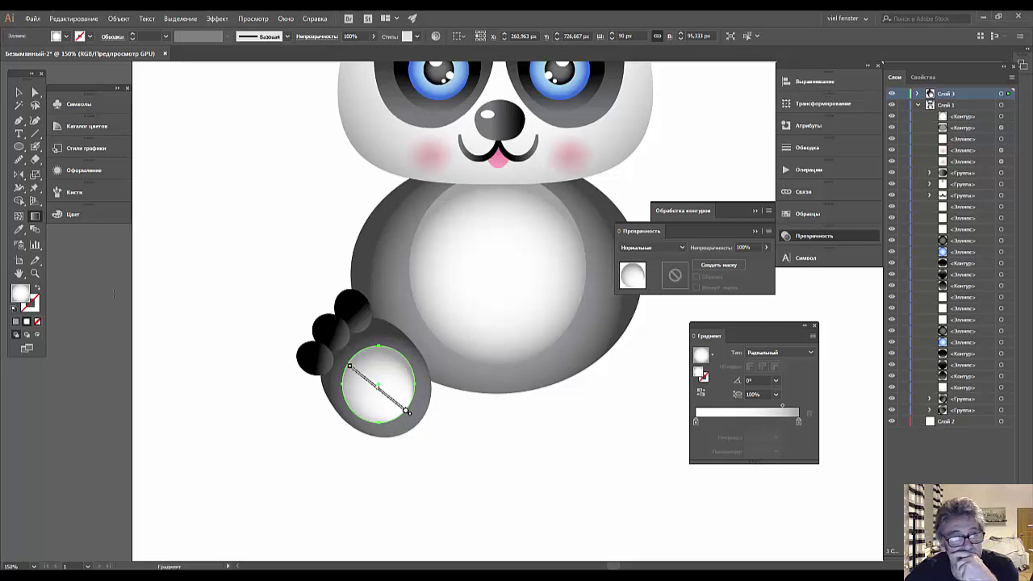
{"action": "left_click", "coordinate": [18, 92]}
{"action": "left_click", "coordinate": [137, 225]}
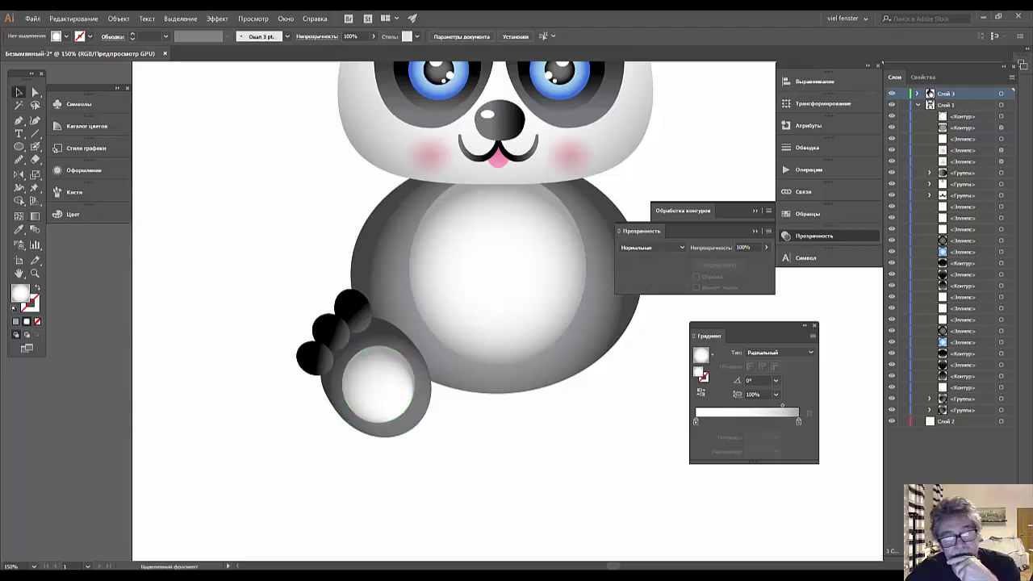
- Duplicate the sole pad up toward the toes and shrink the copy into a small toe pad
{"action": "key", "text": "ctrl+0"}
{"action": "key", "text": "ctrl+minus"}
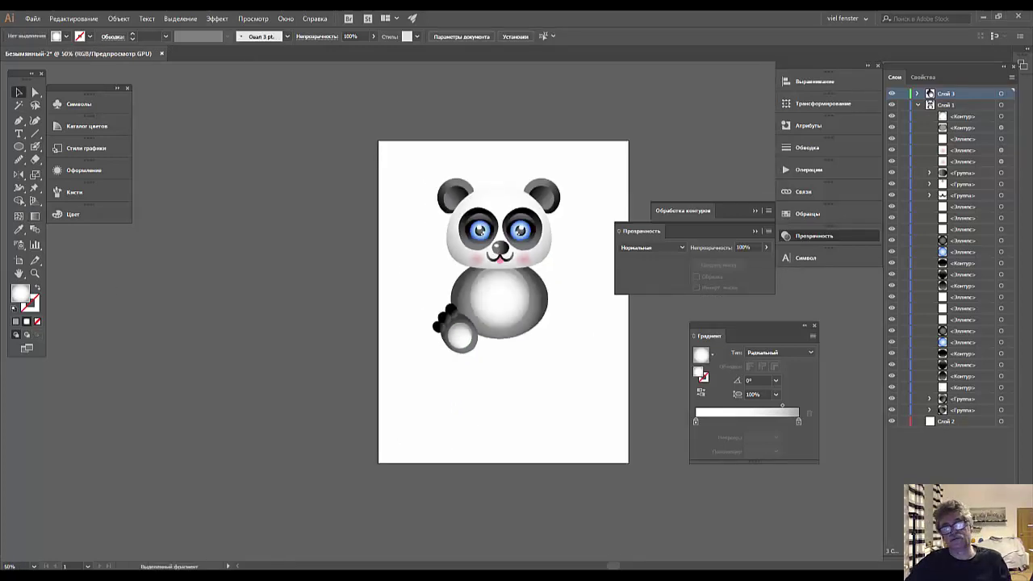
{"action": "key", "text": "ctrl+plus"}
{"action": "key", "text": "ctrl+plus"}
{"action": "key", "text": "ctrl+plus"}
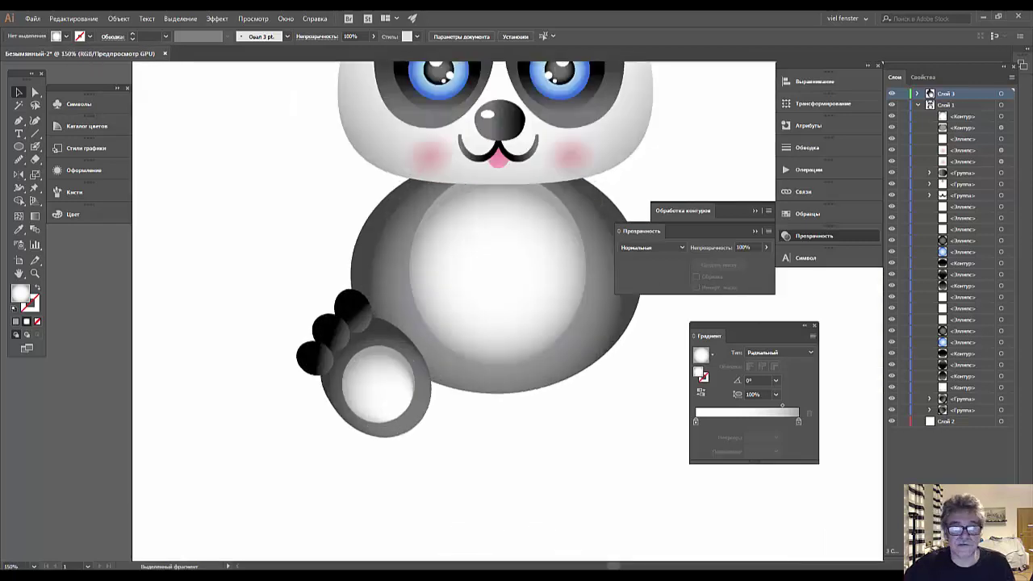
{"action": "left_click", "coordinate": [388, 401]}
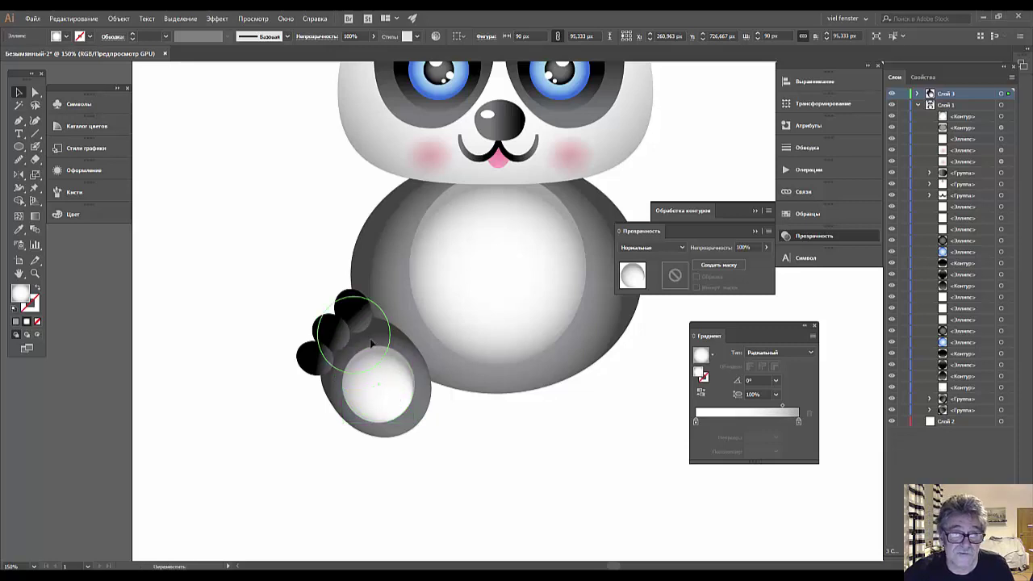
{"action": "left_click_drag", "start_coordinate": [388, 384], "coordinate": [387, 333]}
{"action": "mouse_move", "coordinate": [397, 296]}
{"action": "left_mouse_down"}
{"action": "mouse_move", "coordinate": [342, 358]}
{"action": "mouse_move", "coordinate": [363, 328]}
{"action": "left_mouse_up"}
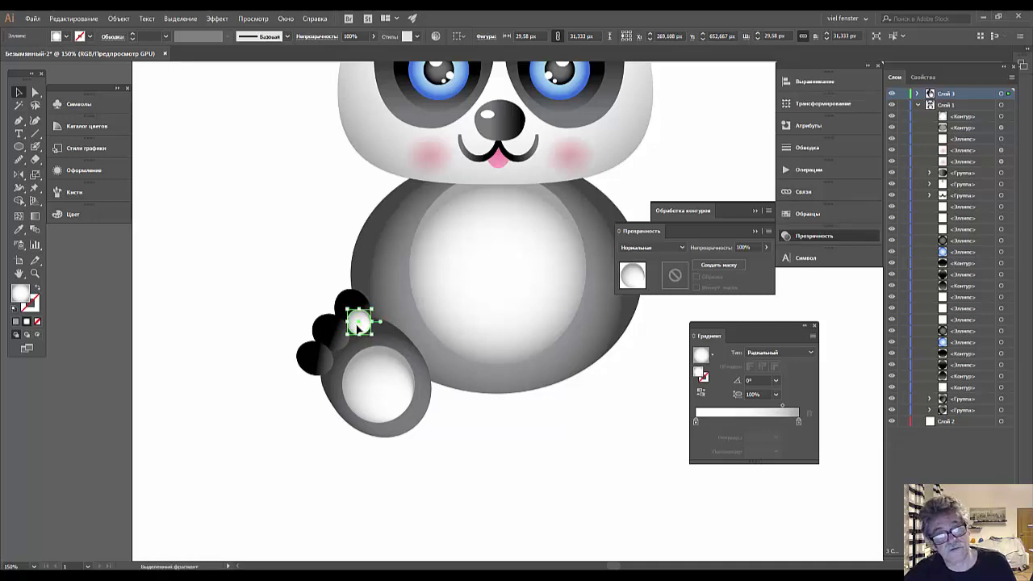
{"action": "left_click", "coordinate": [282, 447]}
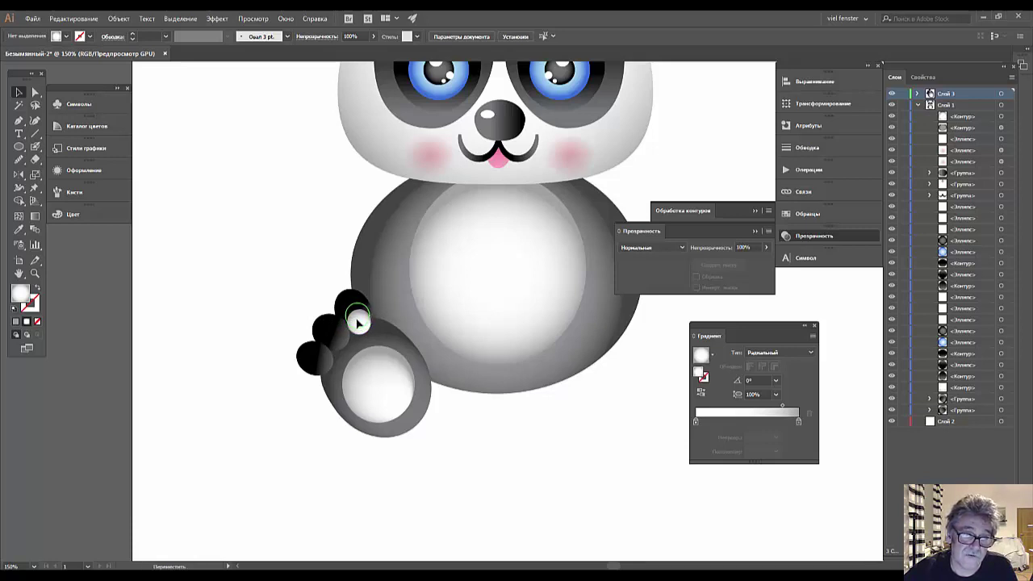
- Copy the toe pad onto the lowest toe and nudge the neighbouring pad onto its toe
{"action": "left_click", "coordinate": [356, 322]}
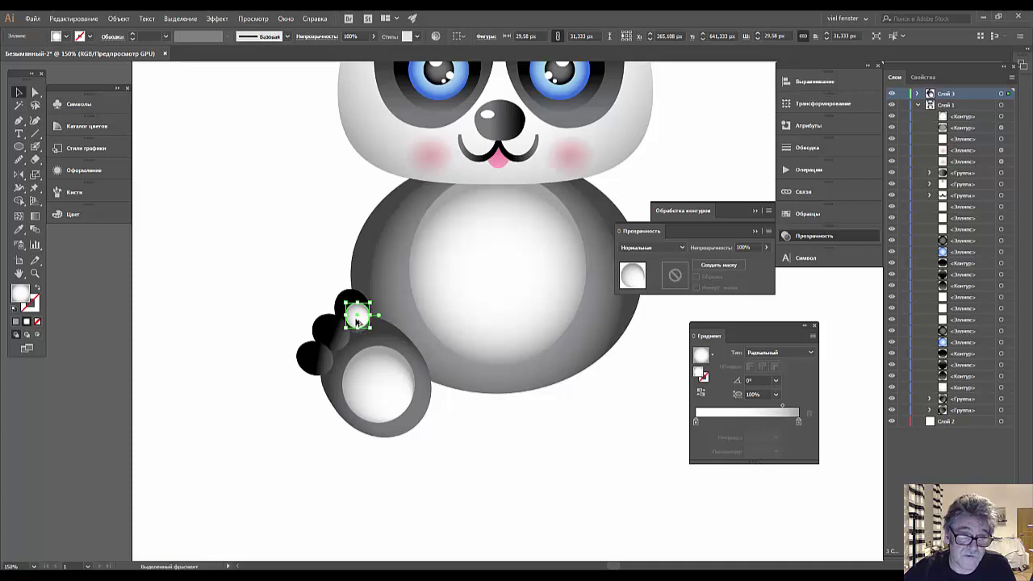
{"action": "left_click_drag", "start_coordinate": [358, 321], "coordinate": [321, 365]}
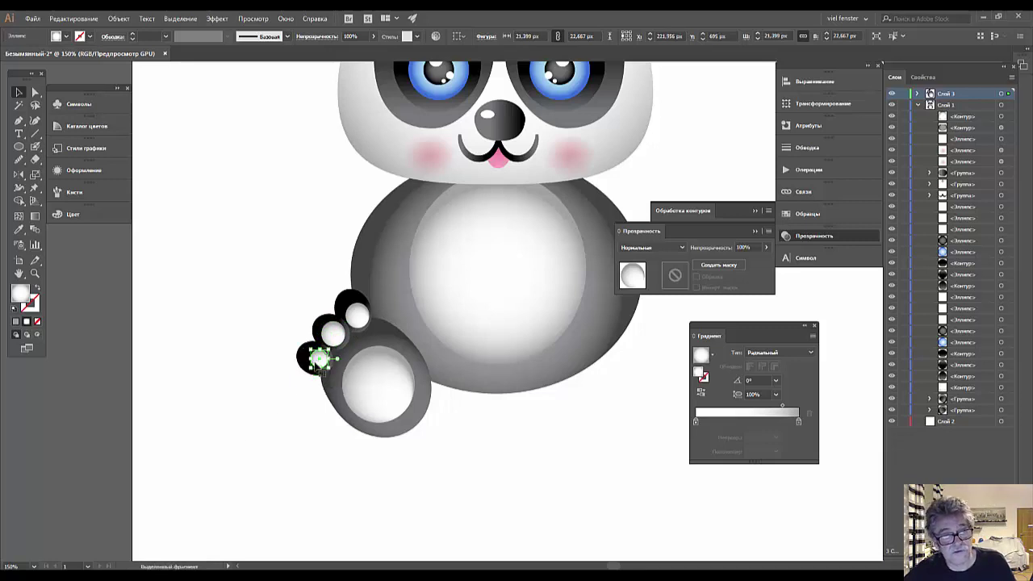
{"action": "left_click_drag", "start_coordinate": [323, 365], "coordinate": [318, 366]}
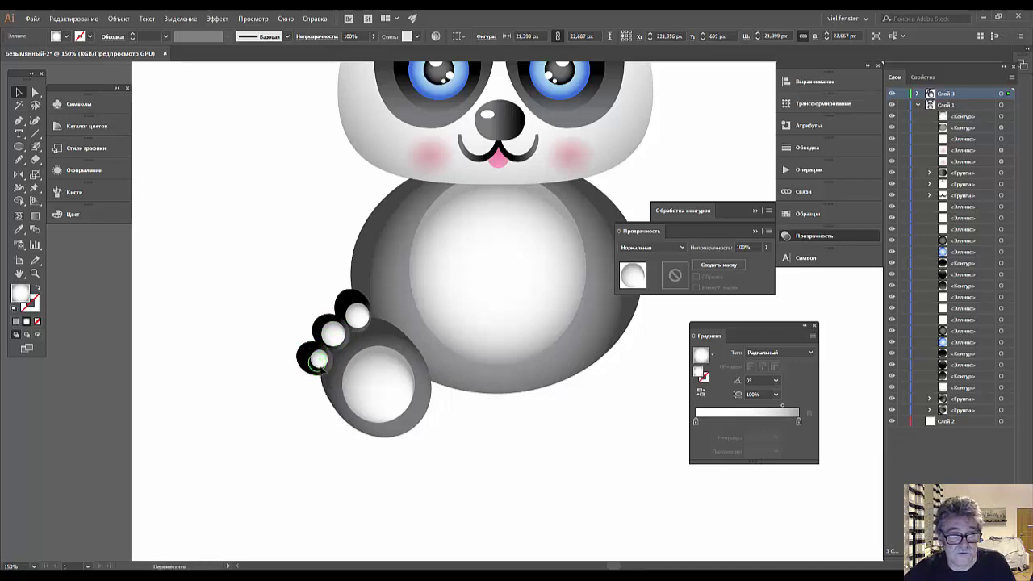
{"action": "left_click", "coordinate": [334, 331]}
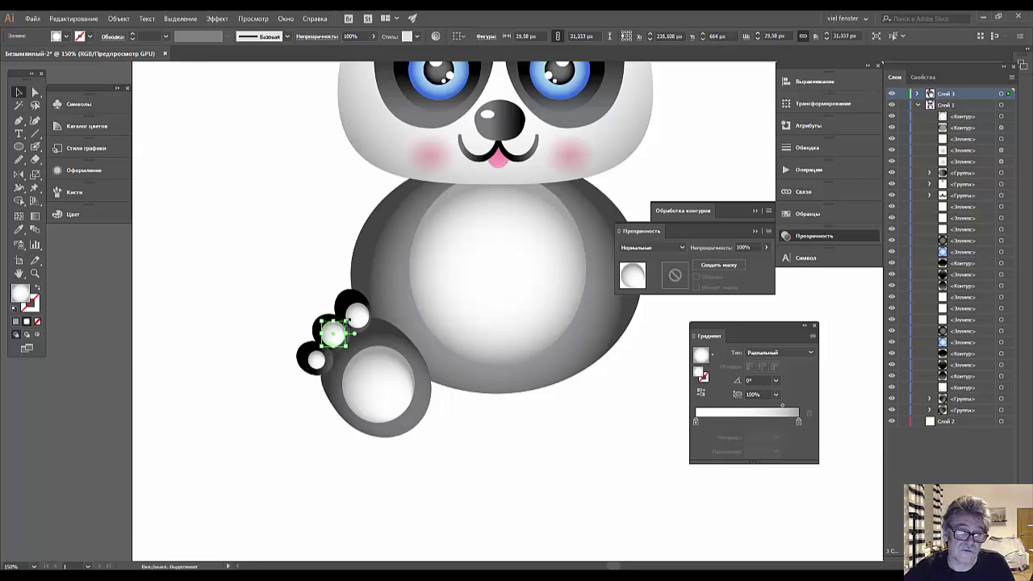
{"action": "left_click_drag", "start_coordinate": [333, 330], "coordinate": [335, 336]}
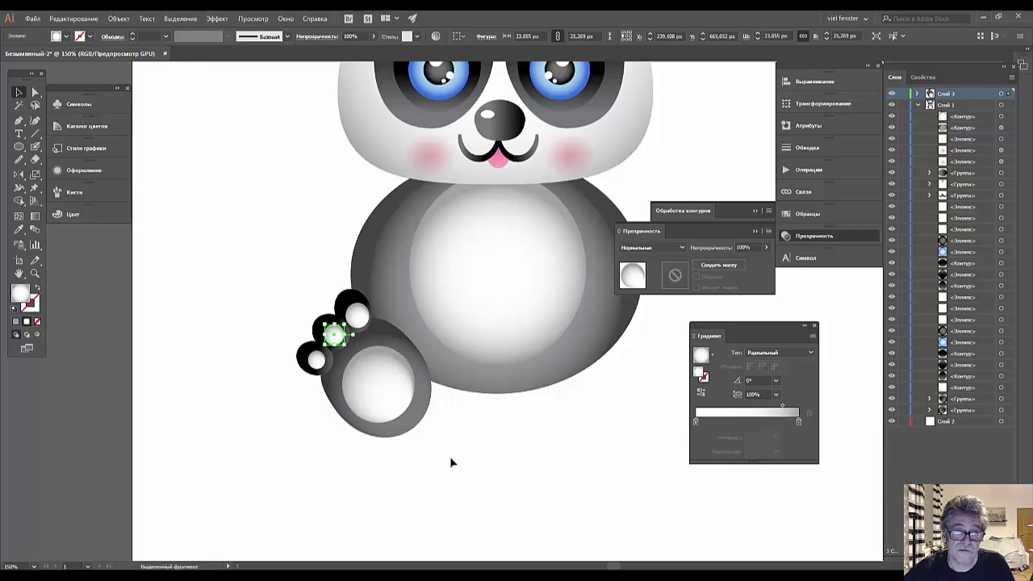
{"action": "left_click", "coordinate": [492, 510]}
- Nudge the top black toe two steps to the right
{"action": "key", "text": "ctrl+minus"}
{"action": "key", "text": "ctrl+minus"}
{"action": "key", "text": "ctrl+minus"}
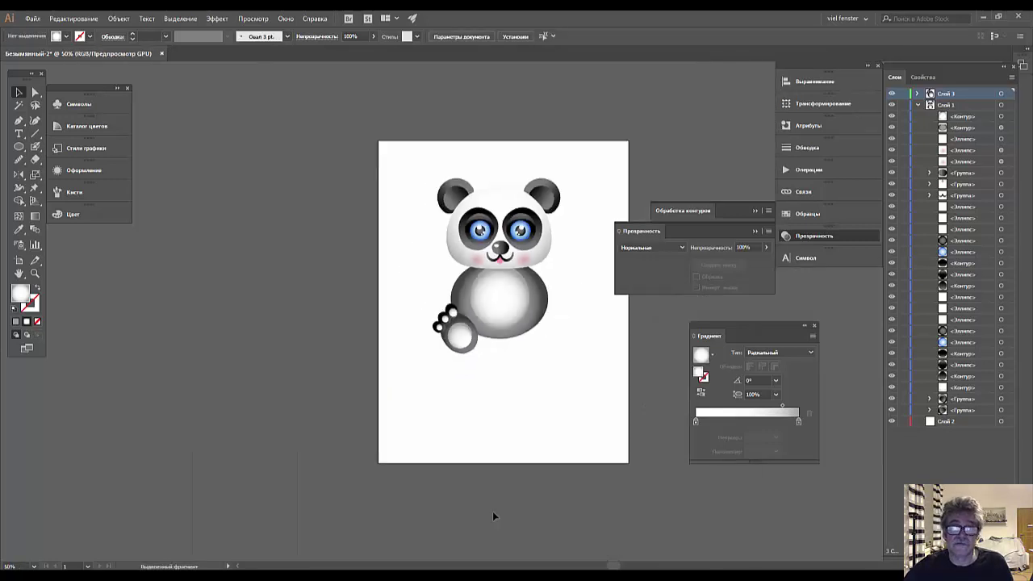
{"action": "key", "text": "ctrl+plus"}
{"action": "key", "text": "ctrl+plus"}
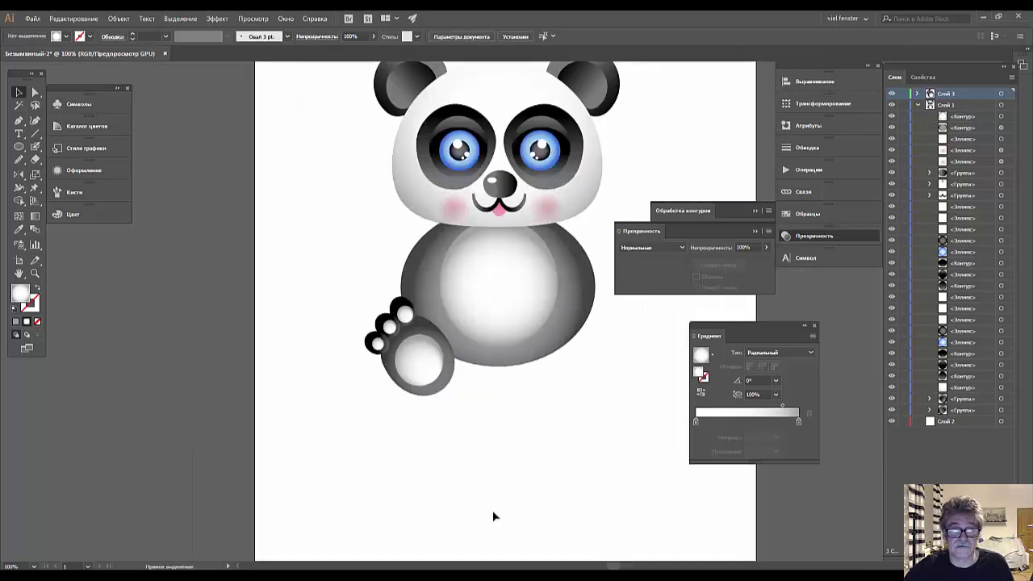
{"action": "key", "text": "ctrl+plus"}
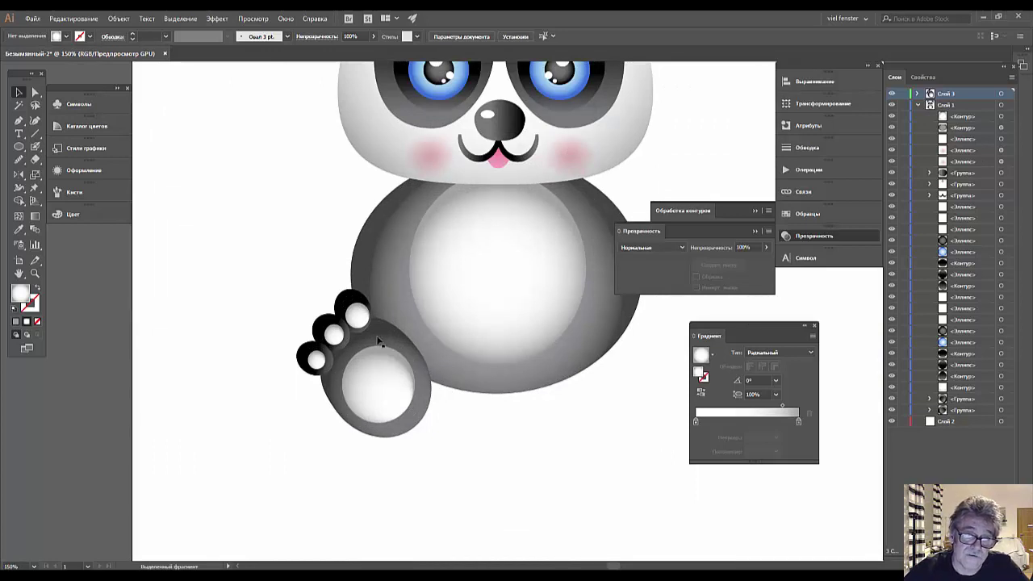
{"action": "left_click", "coordinate": [368, 322]}
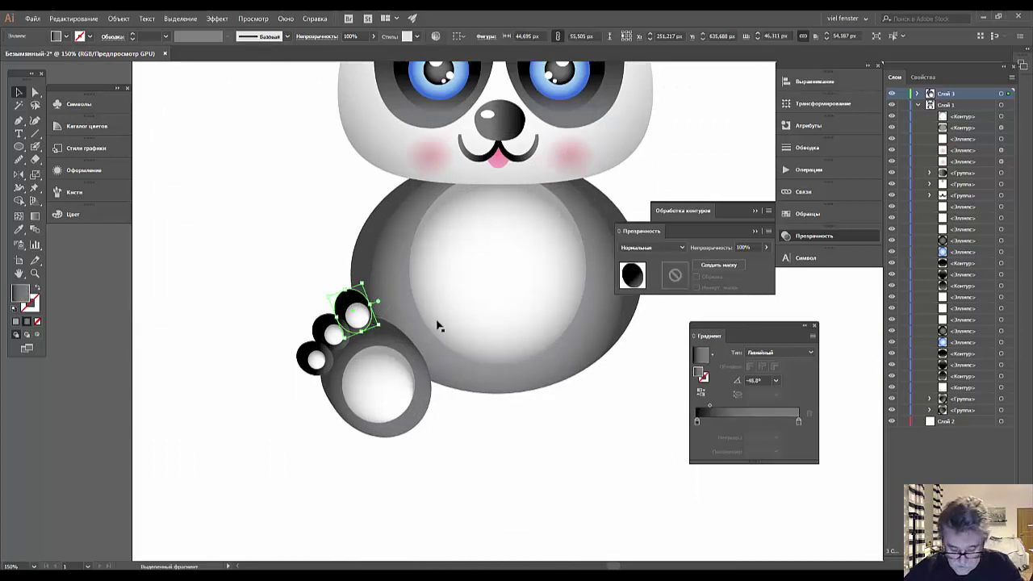
{"action": "key", "text": "Right"}
{"action": "key", "text": "Right"}
{"action": "key", "text": "Right"}
{"action": "key", "text": "Right"}
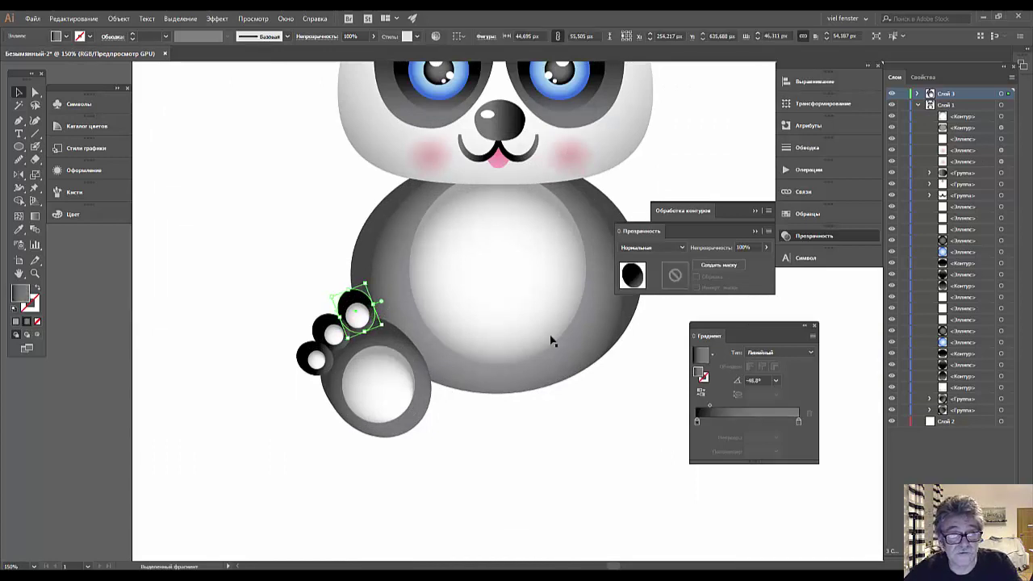
{"action": "key", "text": "Right"}
{"action": "left_click", "coordinate": [363, 317]}
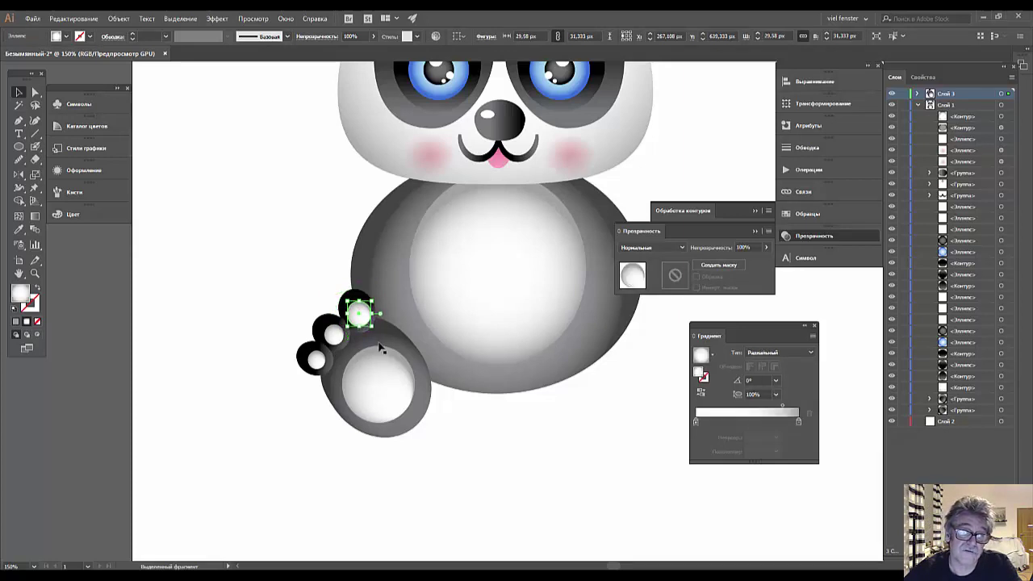
{"action": "left_click", "coordinate": [270, 274]}
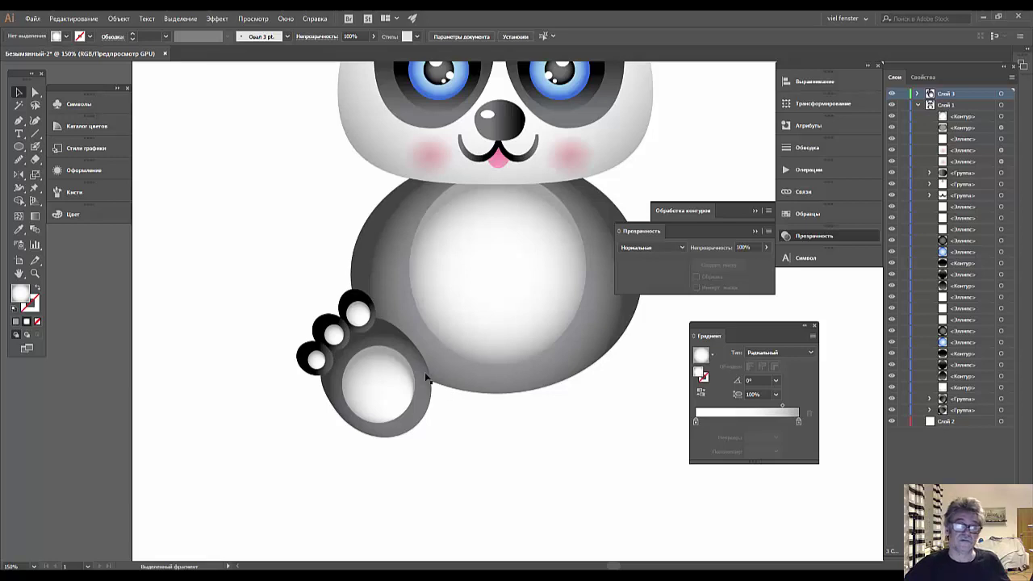
- Nudge the white paw pad down and right, then enlarge it slightly
{"action": "left_click", "coordinate": [405, 380]}
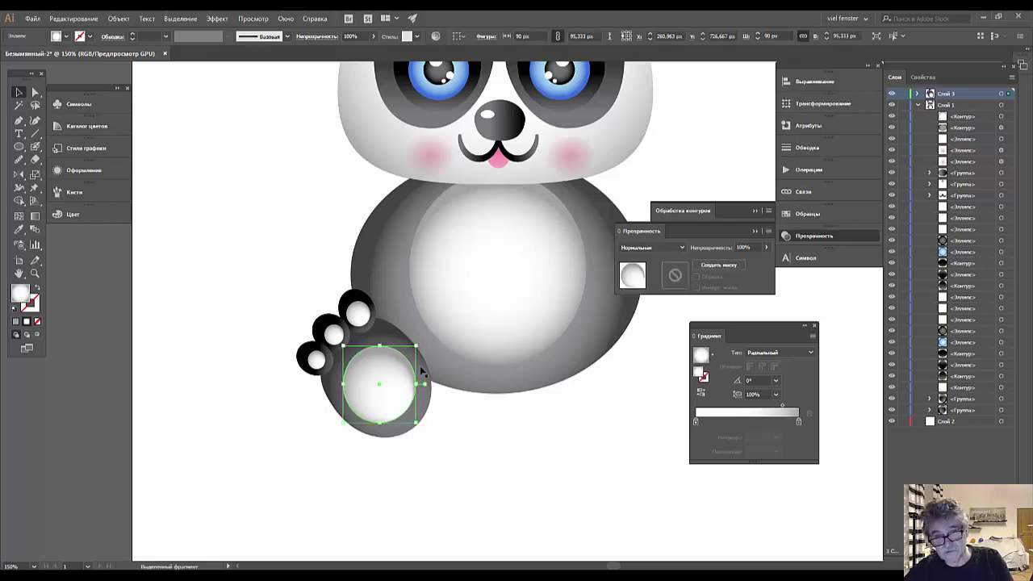
{"action": "left_click", "coordinate": [459, 431]}
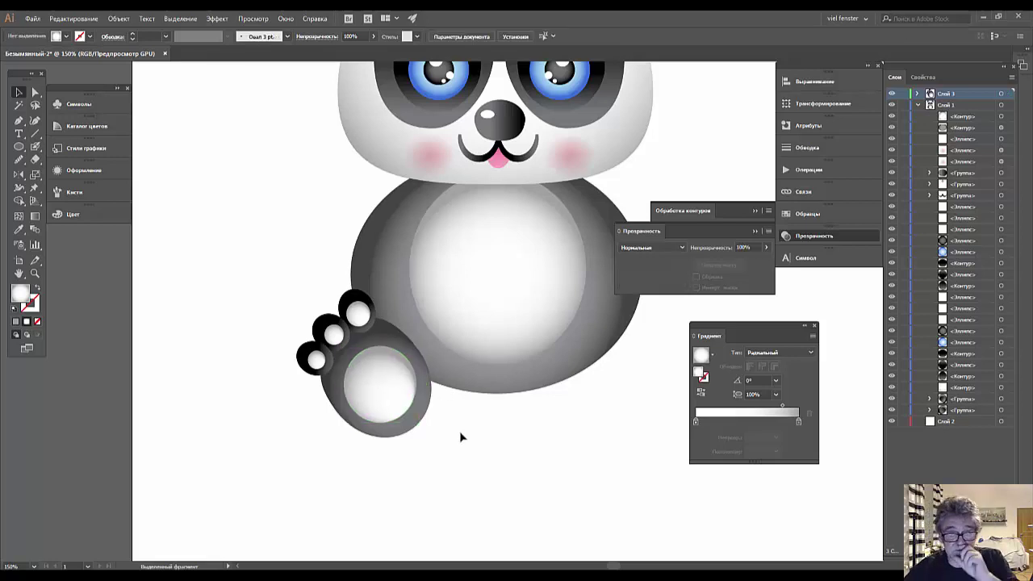
{"action": "left_click", "coordinate": [405, 396]}
{"action": "key", "text": "Down"}
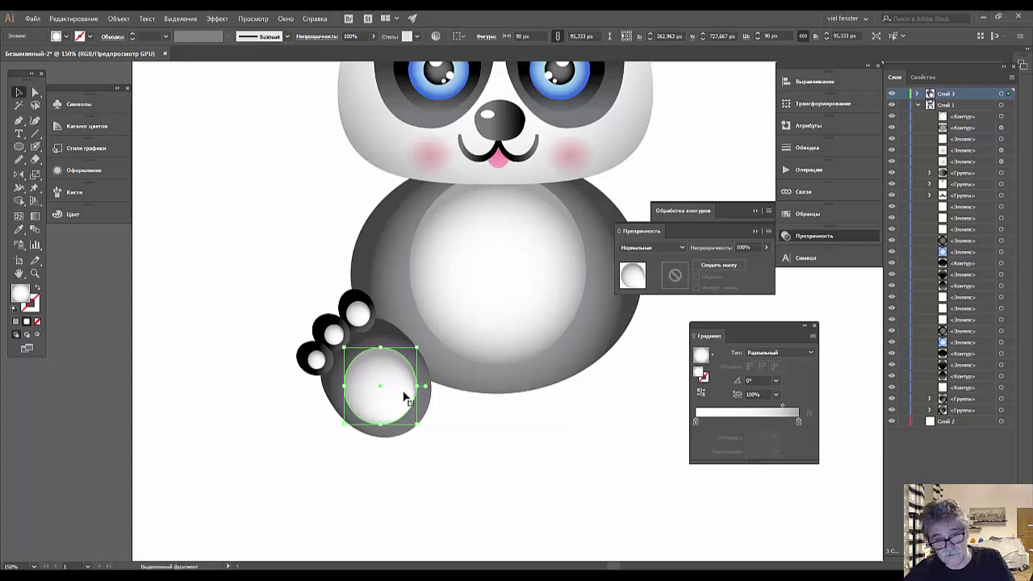
{"action": "key", "text": "Down"}
{"action": "key", "text": "Down"}
{"action": "key", "text": "Down"}
{"action": "key", "text": "Down"}
{"action": "key", "text": "Right"}
{"action": "key", "text": "Right"}
{"action": "key", "text": "Right"}
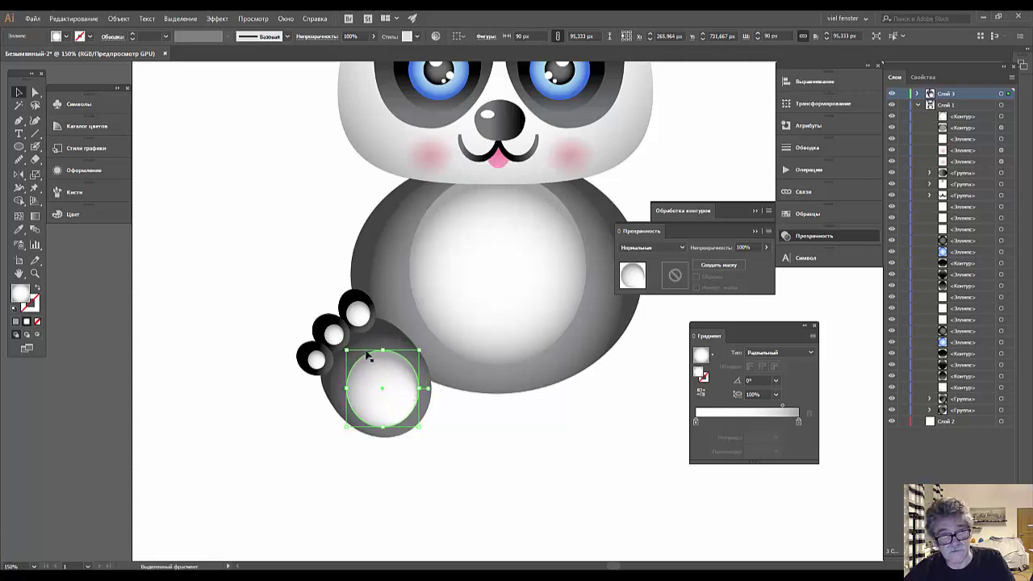
{"action": "left_click_drag", "start_coordinate": [345, 350], "coordinate": [339, 344]}
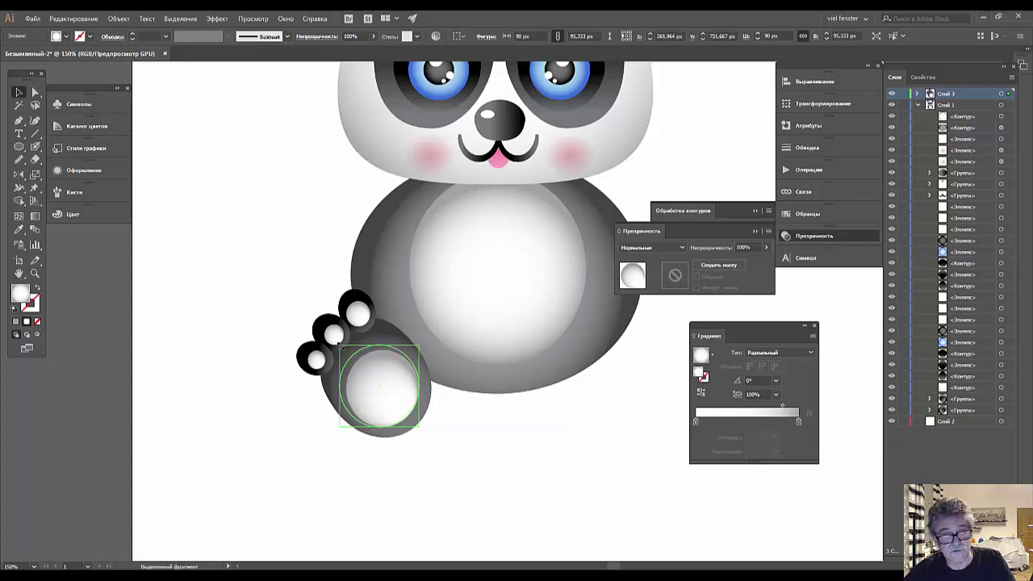
{"action": "left_click", "coordinate": [483, 460]}
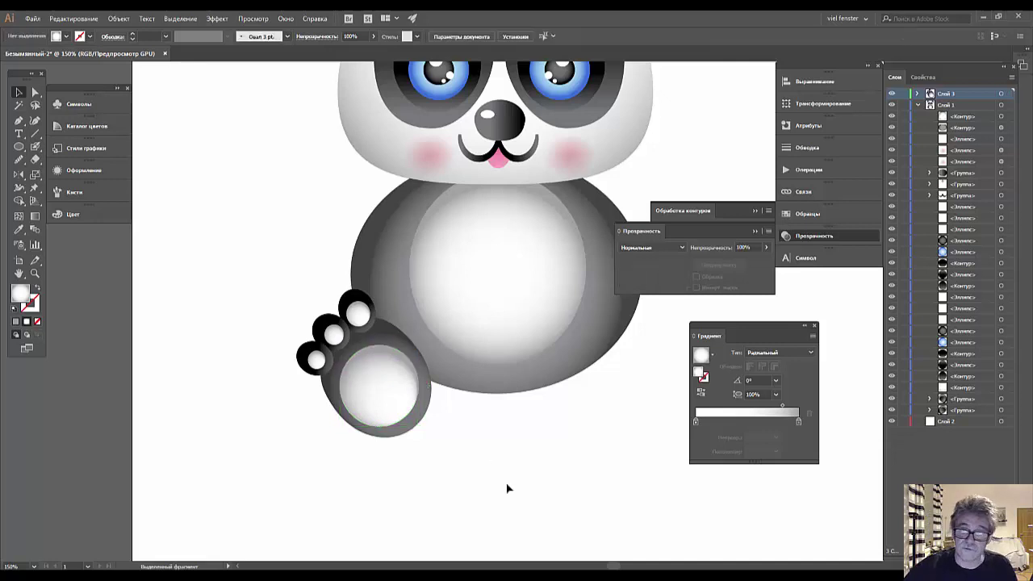
{"action": "key", "text": "ctrl+minus"}
{"action": "key", "text": "ctrl+minus"}
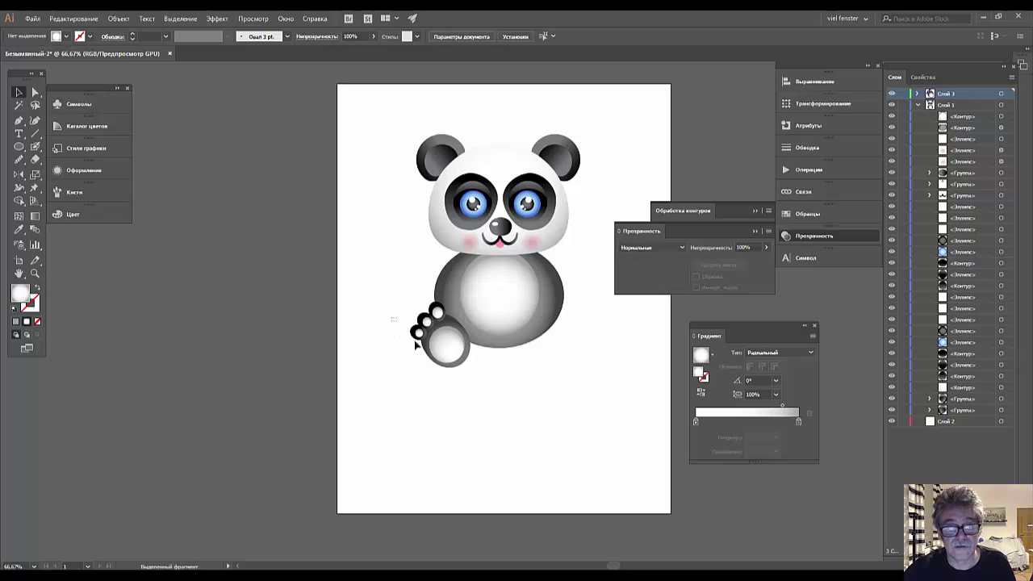
- Lock Layer 1, the layer containing the belly ellipse
{"action": "left_click_drag", "start_coordinate": [392, 320], "coordinate": [459, 399]}
{"action": "left_click", "coordinate": [497, 419]}
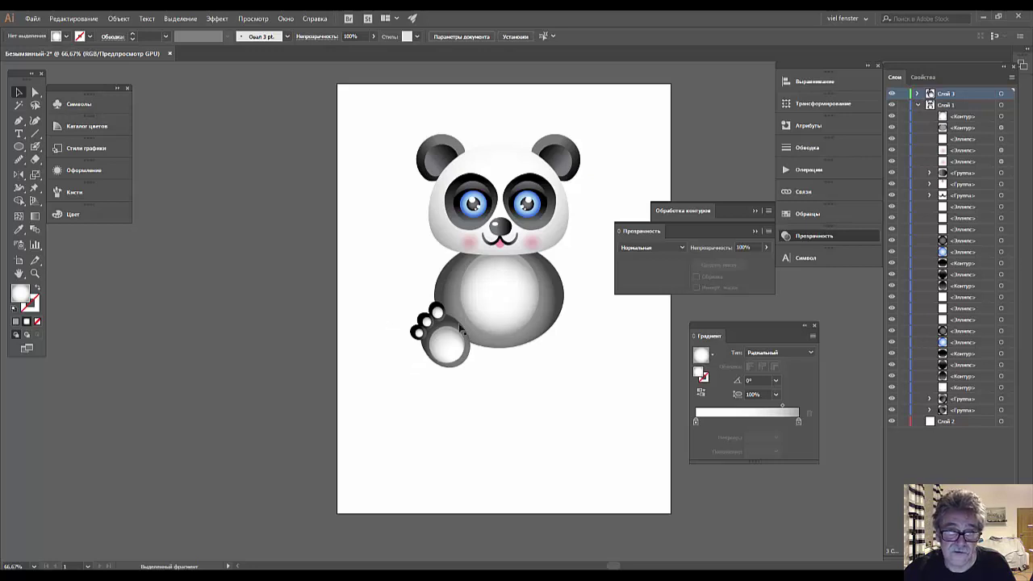
{"action": "left_click", "coordinate": [510, 343]}
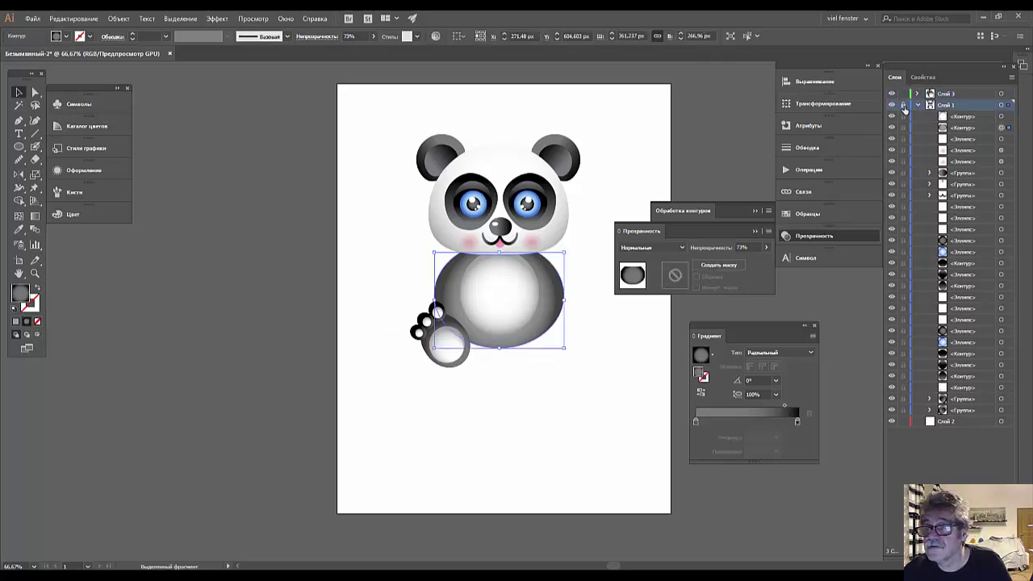
{"action": "left_click", "coordinate": [903, 106]}
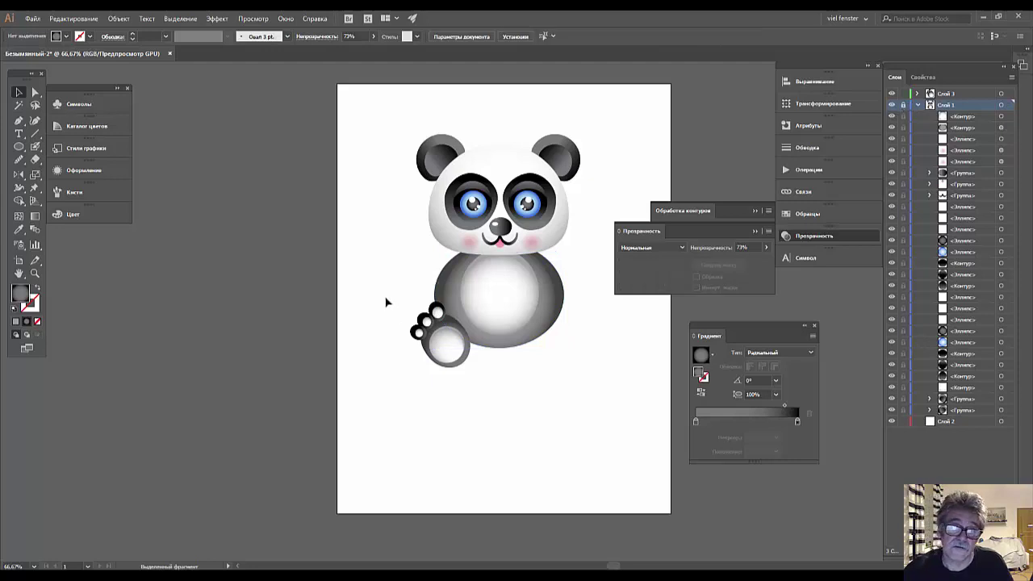
- Marquee-select the whole paw group and scale it up slightly
{"action": "left_click_drag", "start_coordinate": [386, 302], "coordinate": [478, 378]}
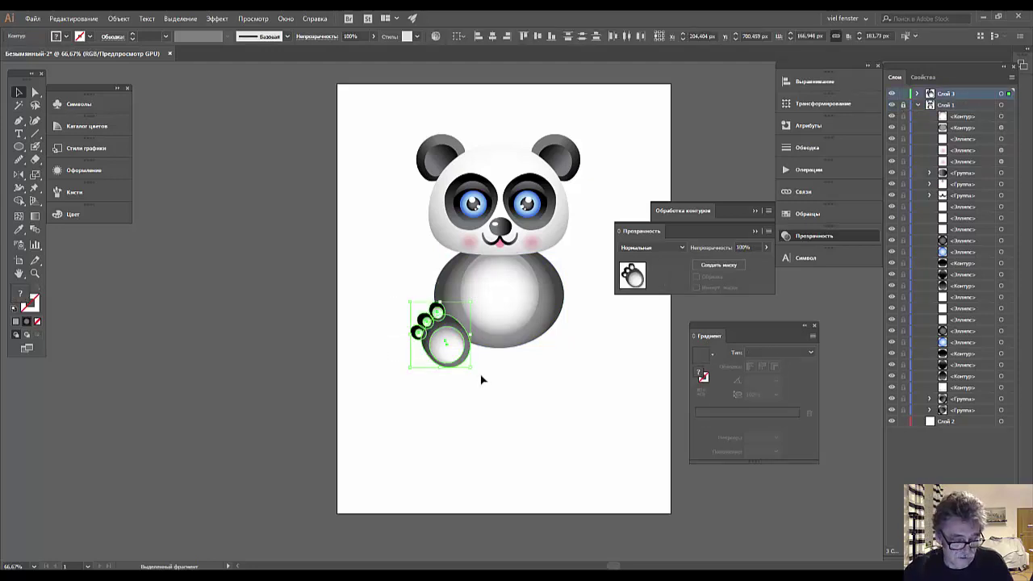
{"action": "left_click_drag", "start_coordinate": [470, 303], "coordinate": [476, 296]}
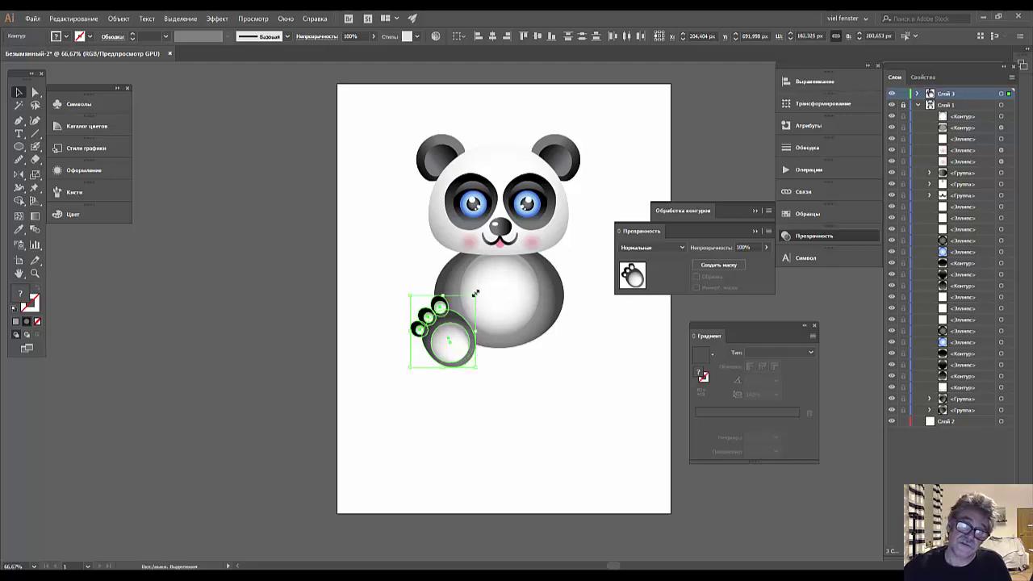
{"action": "left_click_drag", "start_coordinate": [475, 297], "coordinate": [477, 294]}
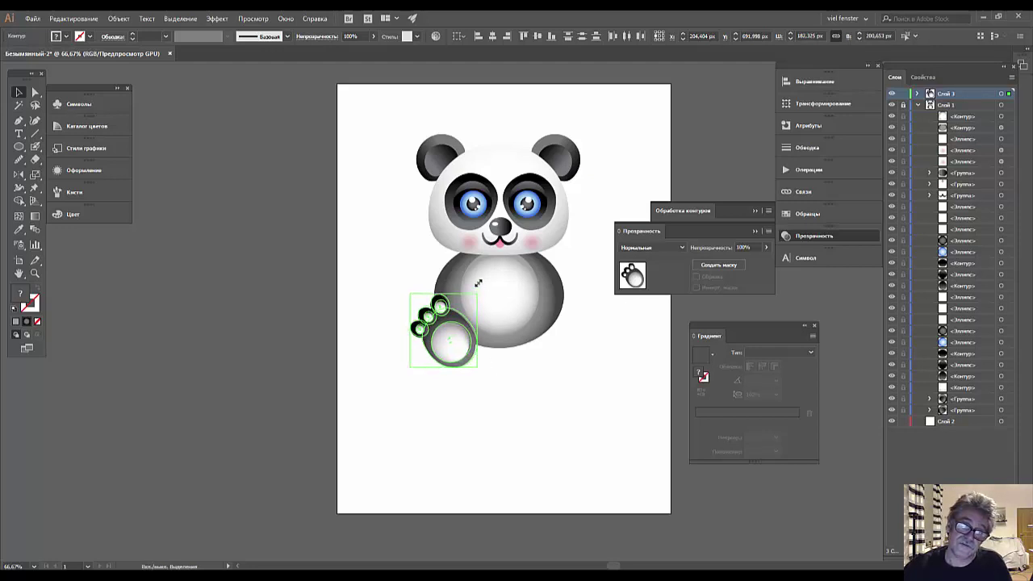
{"action": "left_click", "coordinate": [500, 385]}
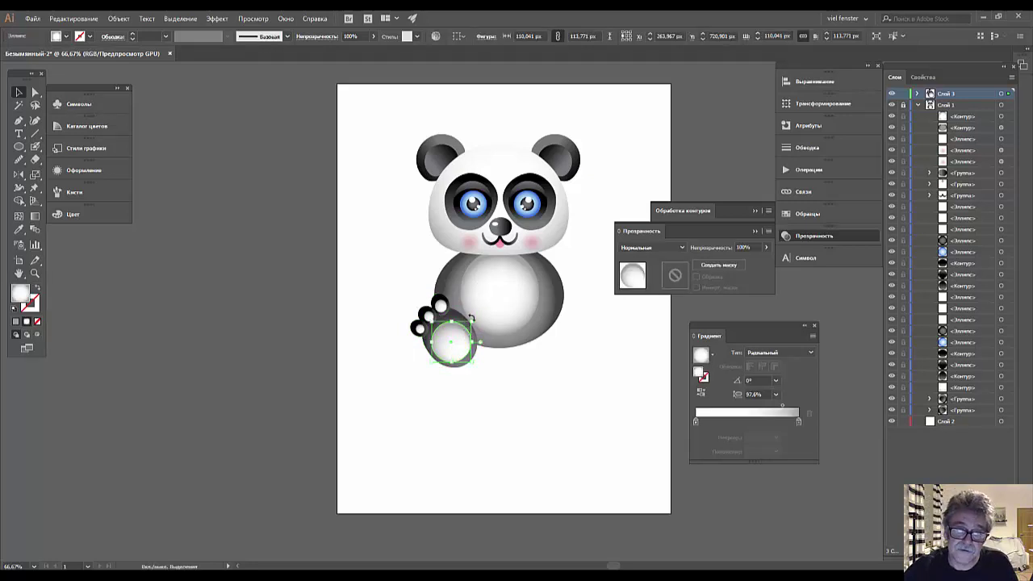
- Shrink the light pad circle to about 87.7 × 90.7 px
{"action": "left_click", "coordinate": [456, 339]}
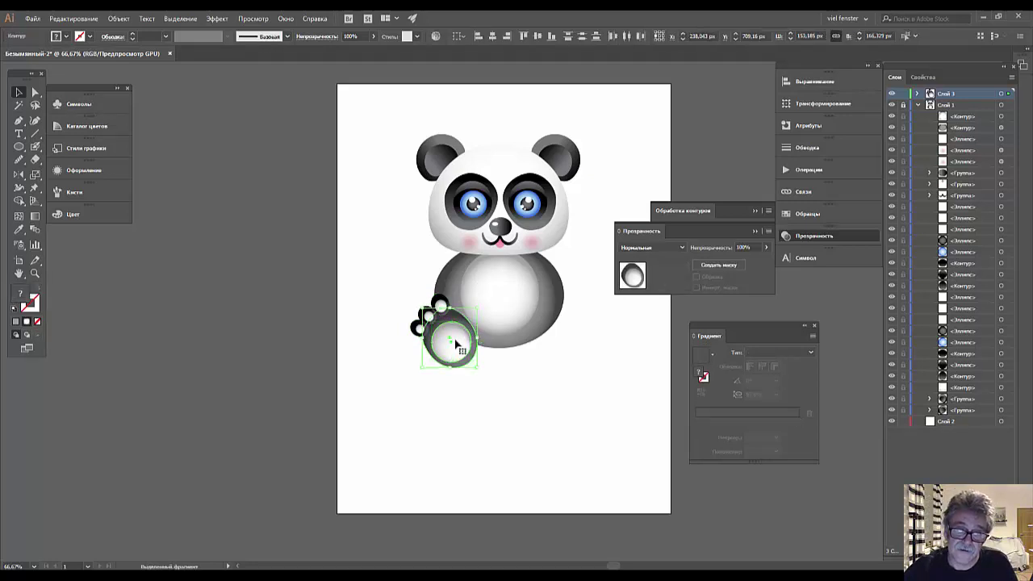
{"action": "left_click", "coordinate": [489, 395]}
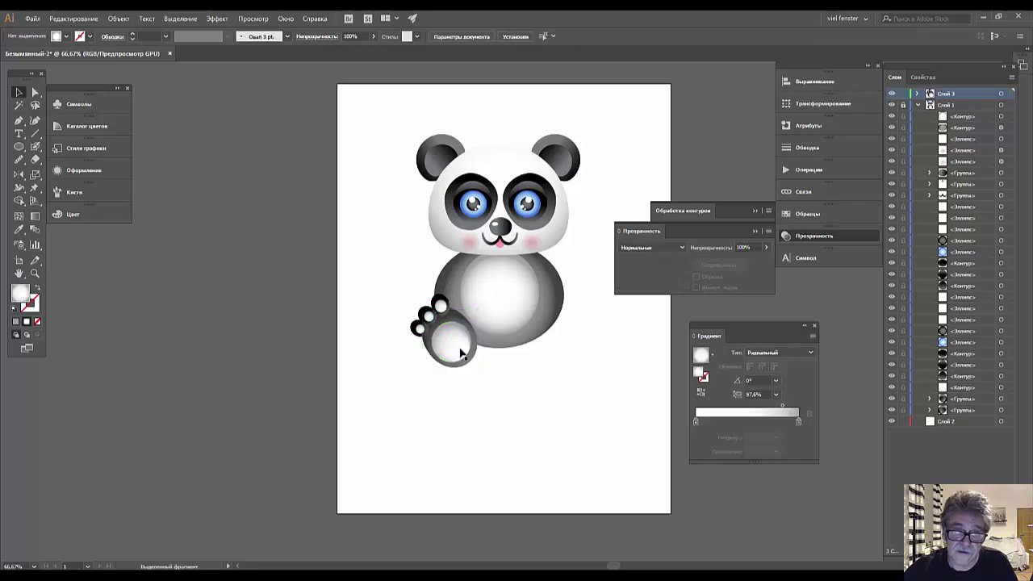
{"action": "mouse_move", "coordinate": [474, 321]}
{"action": "left_mouse_down"}
{"action": "mouse_move", "coordinate": [463, 332]}
{"action": "mouse_move", "coordinate": [468, 357]}
{"action": "left_mouse_up"}
{"action": "left_click", "coordinate": [512, 482]}
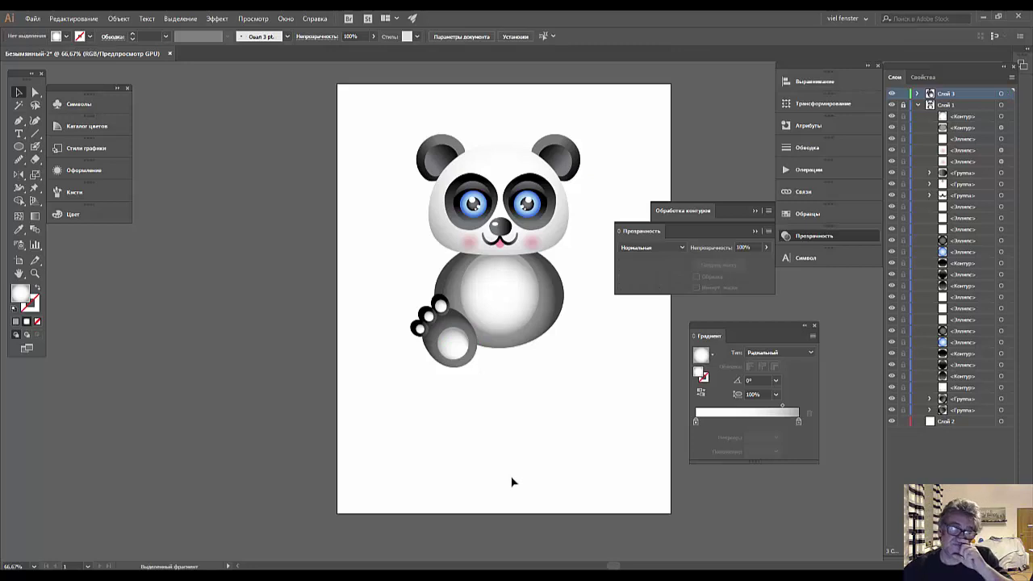
{"action": "left_click", "coordinate": [430, 359]}
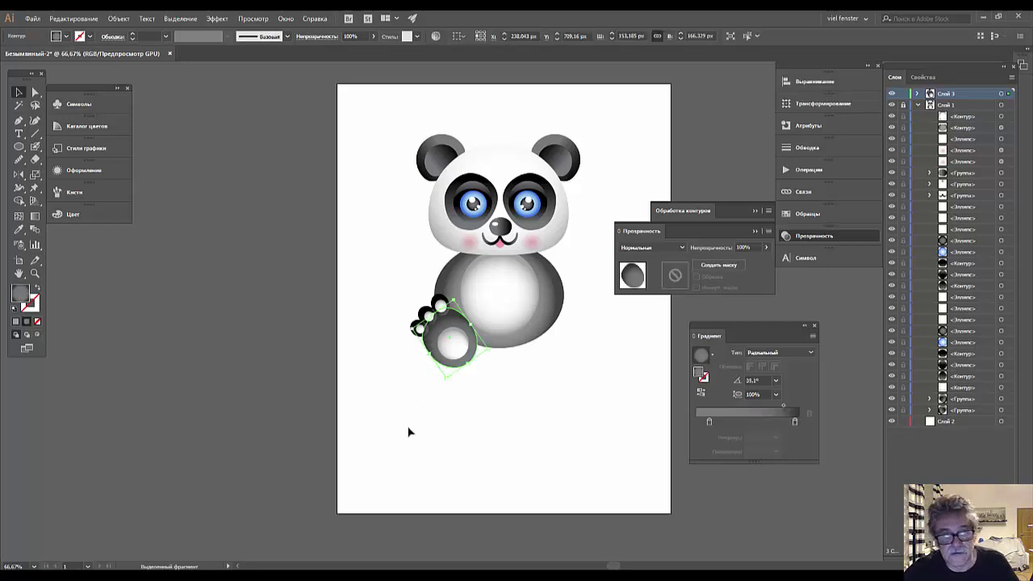
- With Direct Selection, move an anchor on the paw outline up-right
{"action": "scroll", "coordinate": [409, 431], "scroll_direction": "up", "scroll_amount": 1}
{"action": "scroll", "coordinate": [409, 431], "scroll_direction": "up", "scroll_amount": 1}
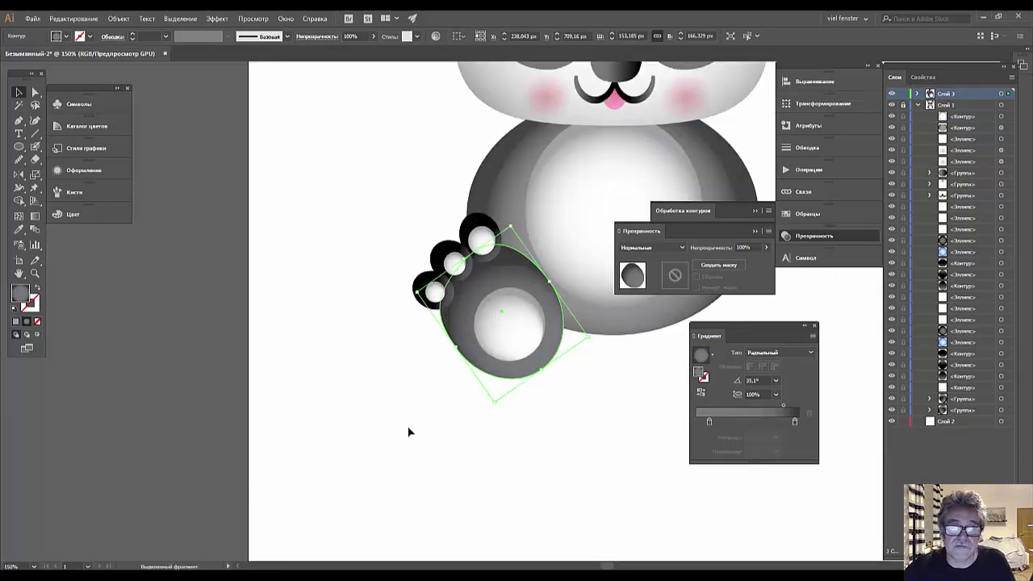
{"action": "left_click", "coordinate": [35, 93]}
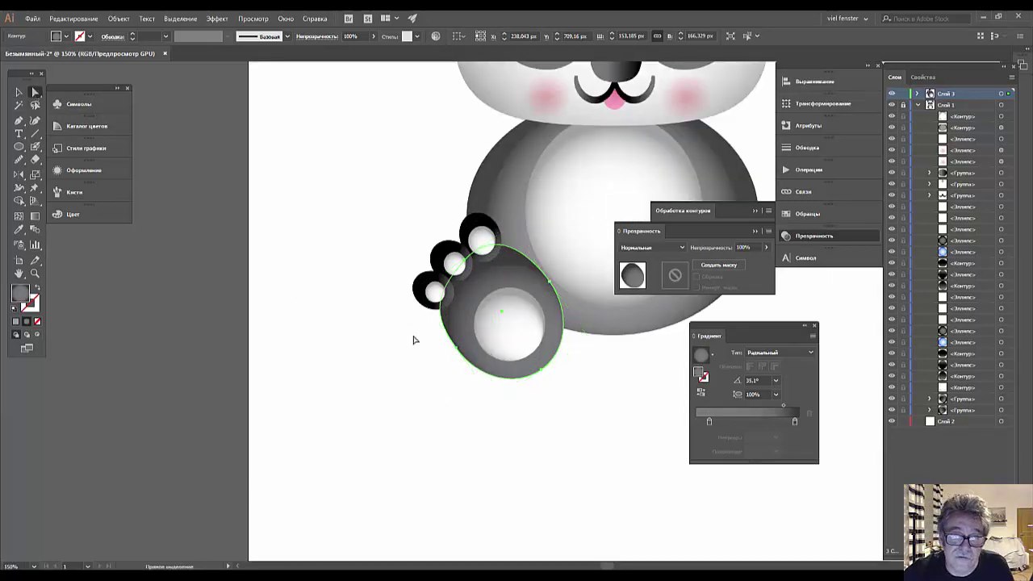
{"action": "left_click_drag", "start_coordinate": [456, 349], "coordinate": [457, 351]}
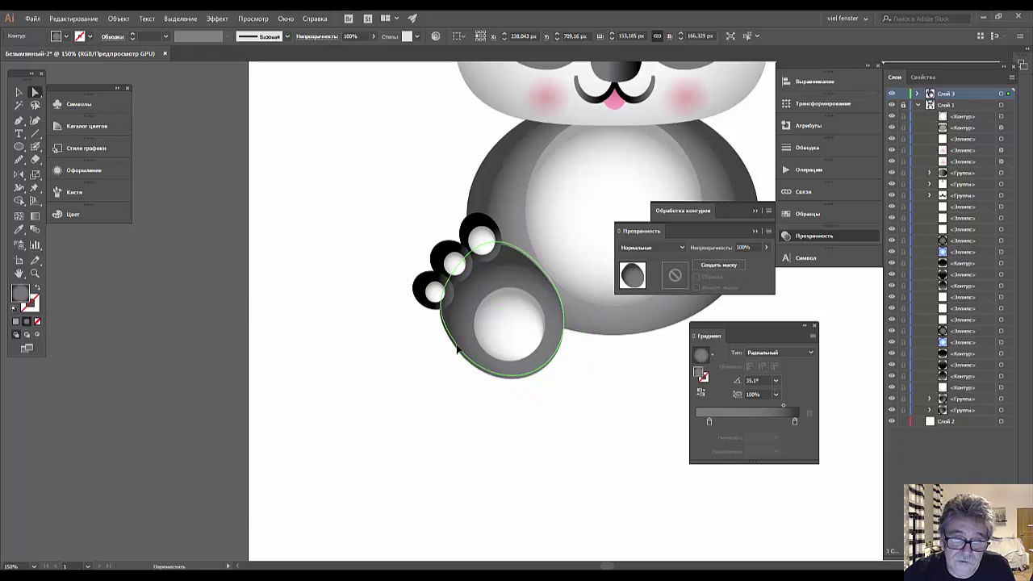
{"action": "left_click", "coordinate": [456, 350]}
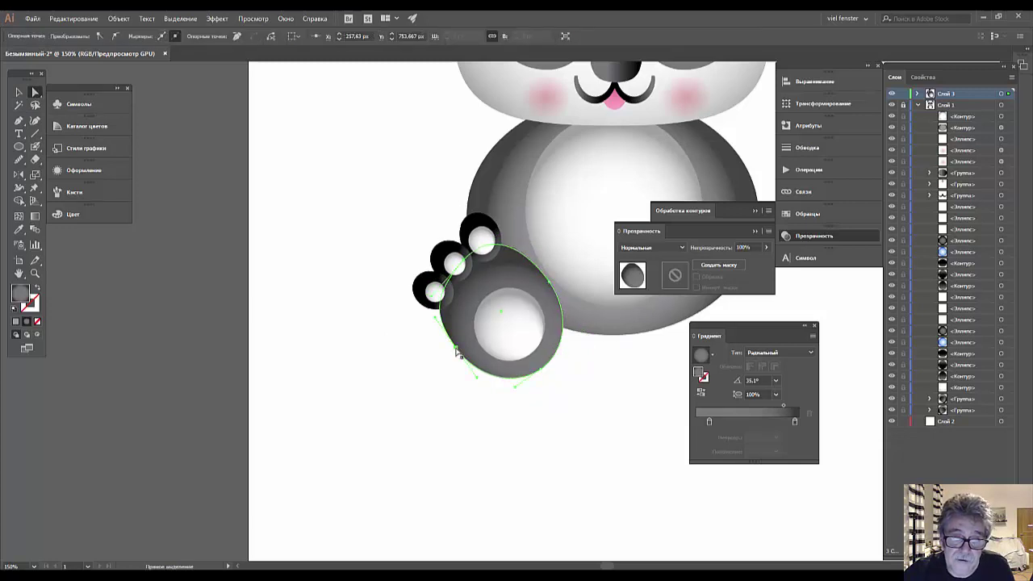
{"action": "left_click_drag", "start_coordinate": [456, 350], "coordinate": [463, 343]}
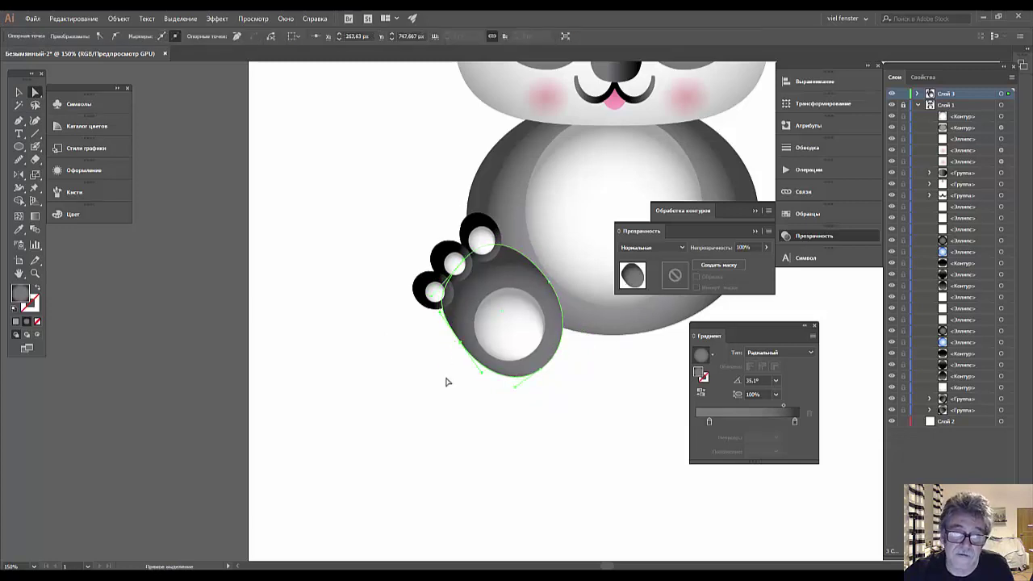
{"action": "left_click", "coordinate": [452, 407]}
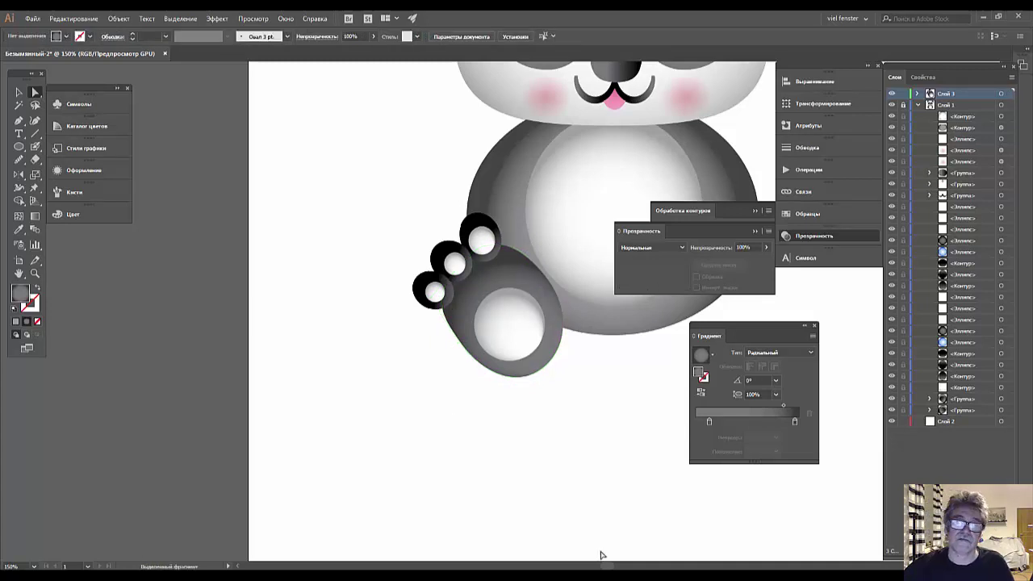
{"action": "key", "text": "ctrl+minus"}
{"action": "key", "text": "ctrl+minus"}
{"action": "key", "text": "ctrl+minus"}
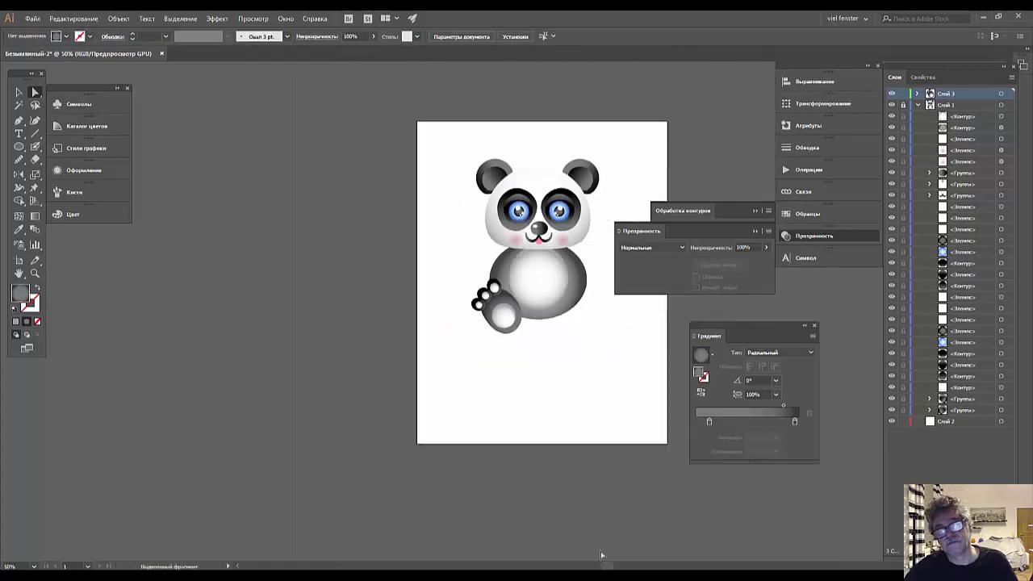
{"action": "key", "text": "ctrl+plus"}
{"action": "key", "text": "ctrl+plus"}
{"action": "key", "text": "ctrl+plus"}
{"action": "key", "text": "ctrl+plus"}
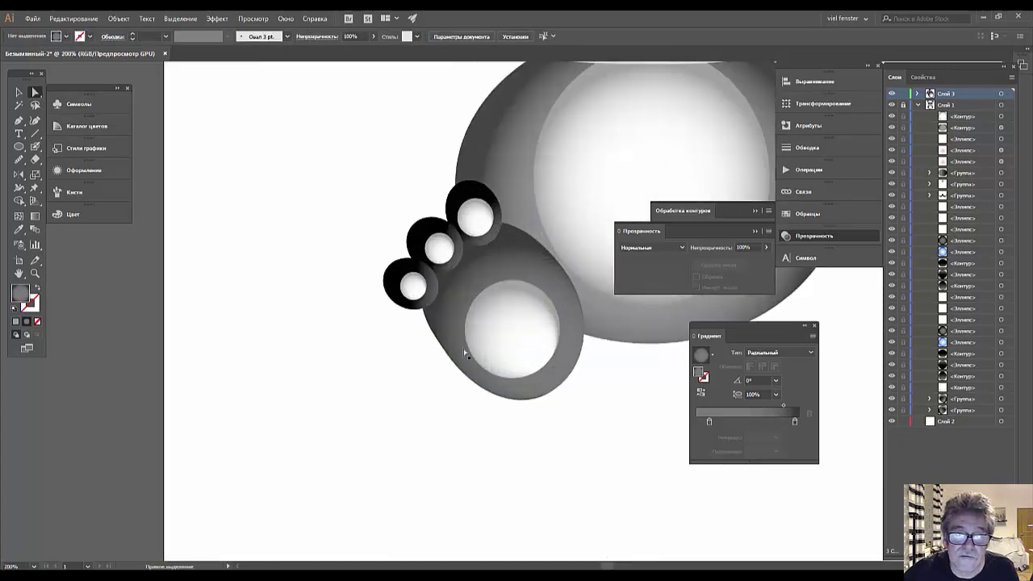
- Reshape the paw outline's lower-left curve and lower edge by dragging its anchors
{"action": "left_click", "coordinate": [453, 361]}
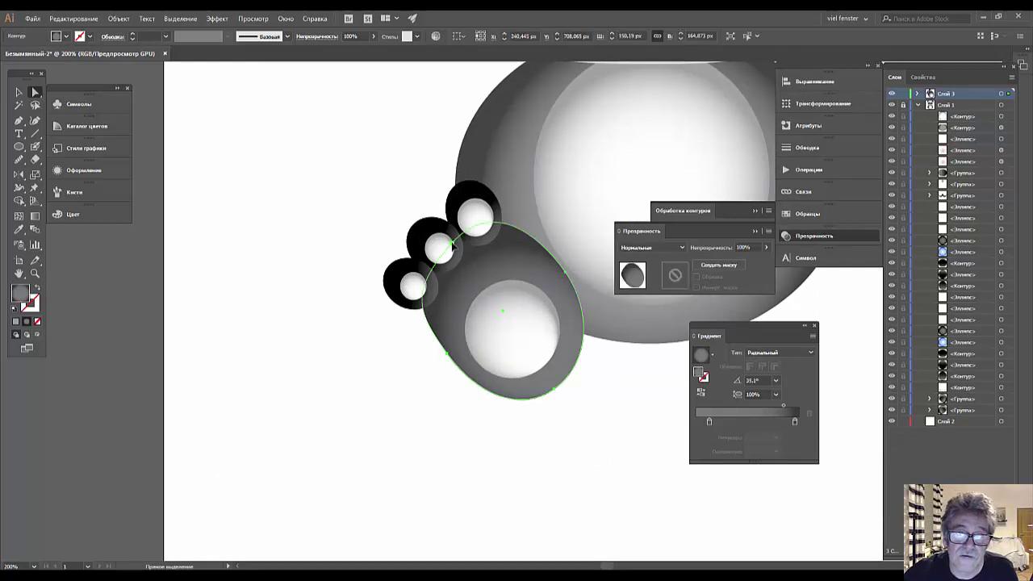
{"action": "left_click", "coordinate": [417, 296]}
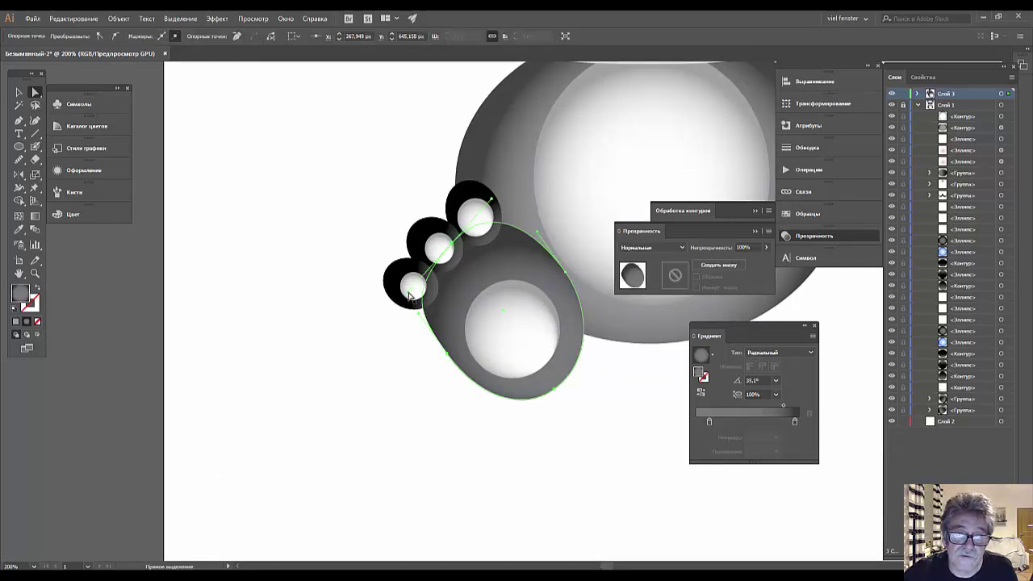
{"action": "left_click_drag", "start_coordinate": [408, 297], "coordinate": [380, 311]}
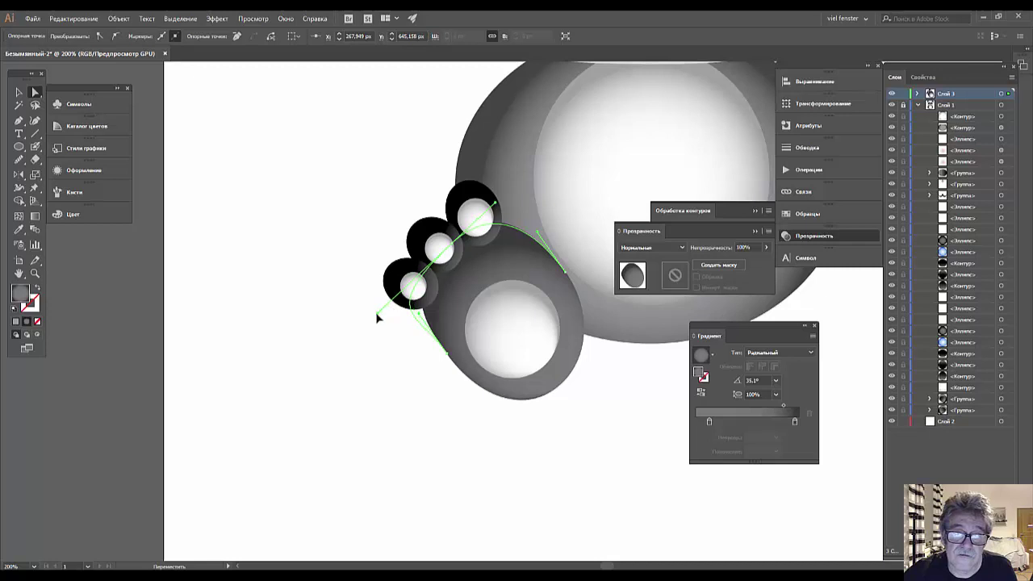
{"action": "left_click_drag", "start_coordinate": [381, 312], "coordinate": [385, 312]}
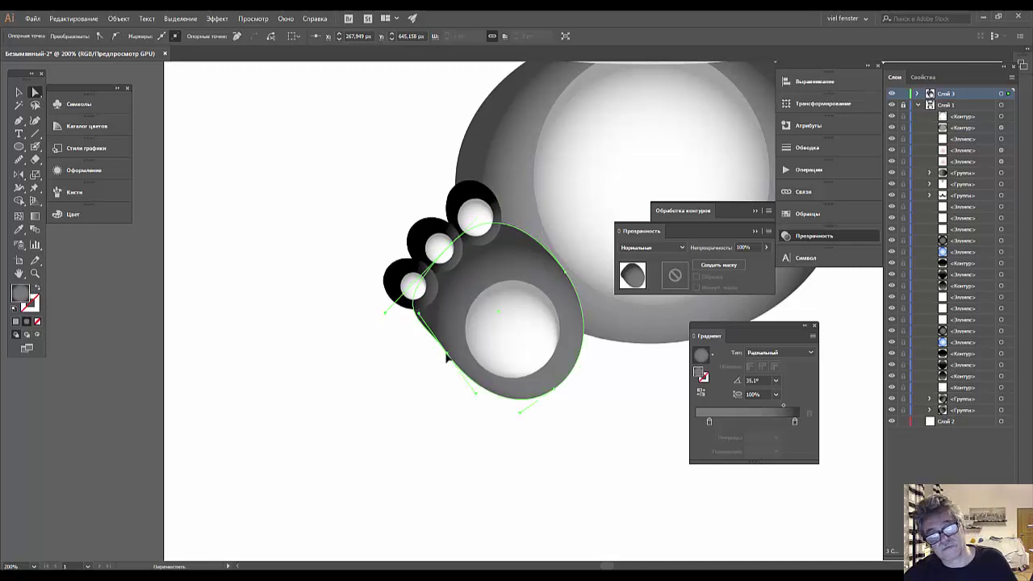
{"action": "left_click_drag", "start_coordinate": [448, 358], "coordinate": [459, 363]}
{"action": "left_click", "coordinate": [574, 493]}
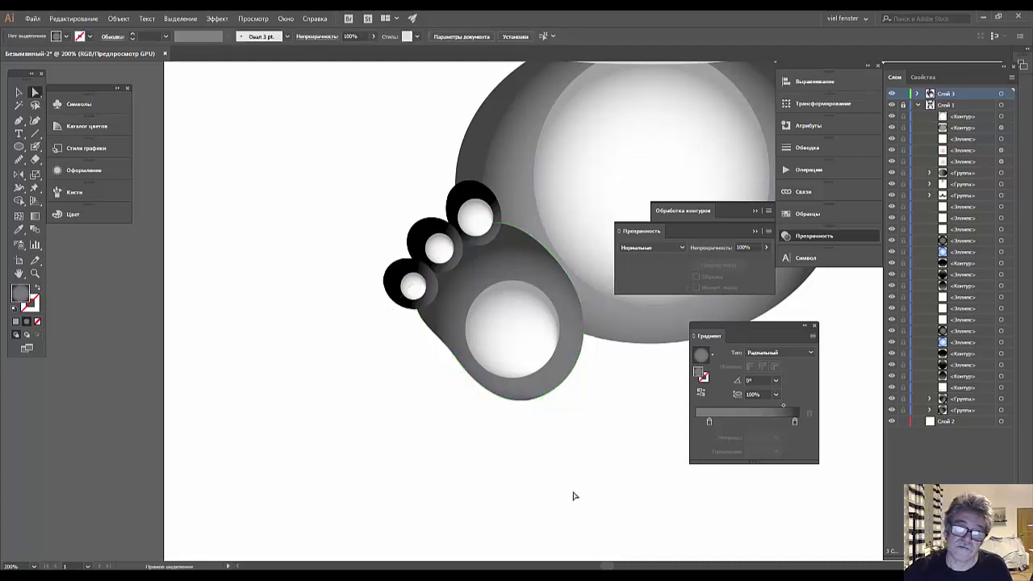
{"action": "key", "text": "ctrl+minus"}
{"action": "key", "text": "ctrl+minus"}
{"action": "key", "text": "ctrl+minus"}
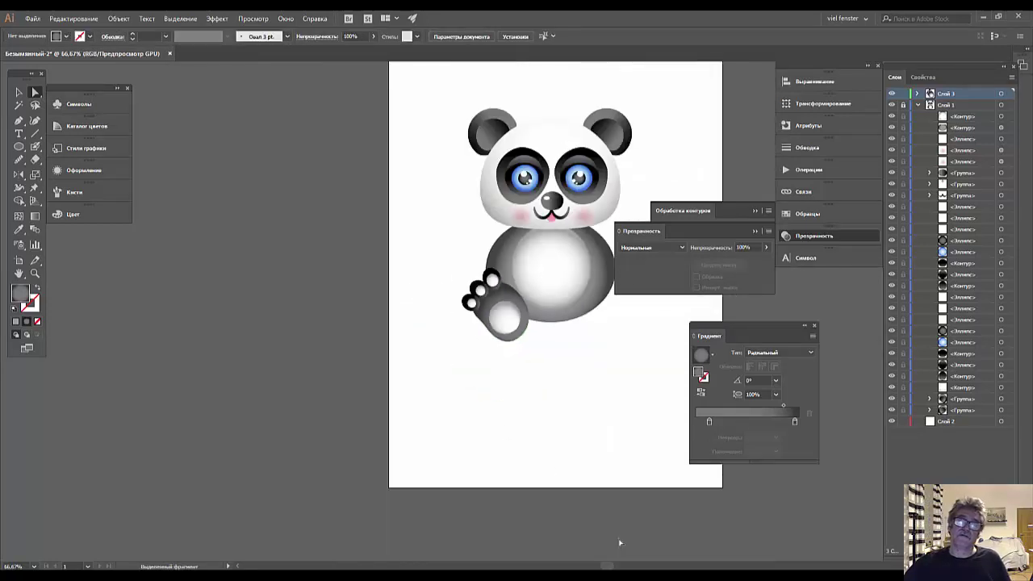
{"action": "key", "text": "ctrl+minus"}
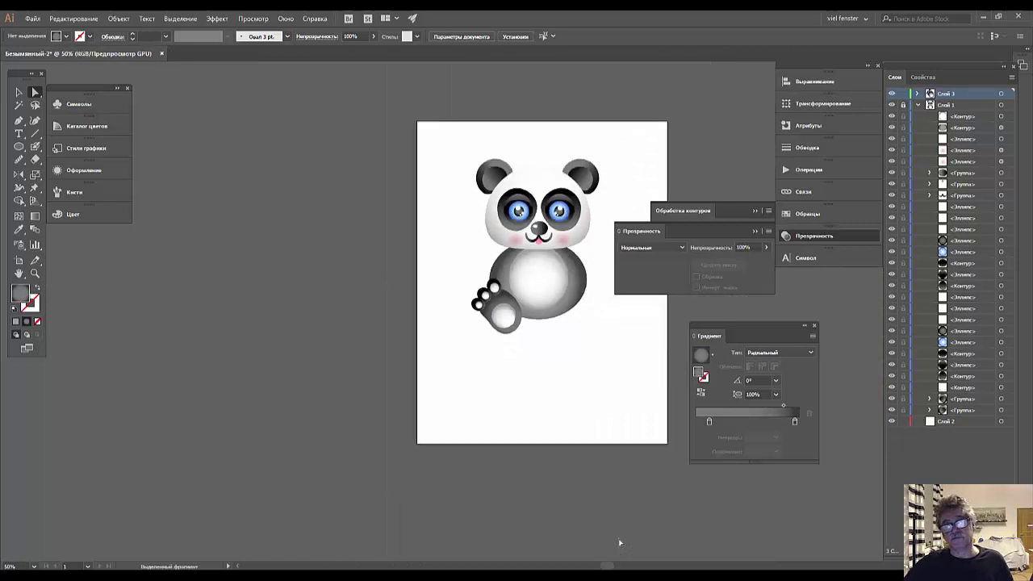
{"action": "key", "text": "ctrl+plus"}
{"action": "key", "text": "ctrl+plus"}
{"action": "key", "text": "ctrl+plus"}
{"action": "key", "text": "ctrl+plus"}
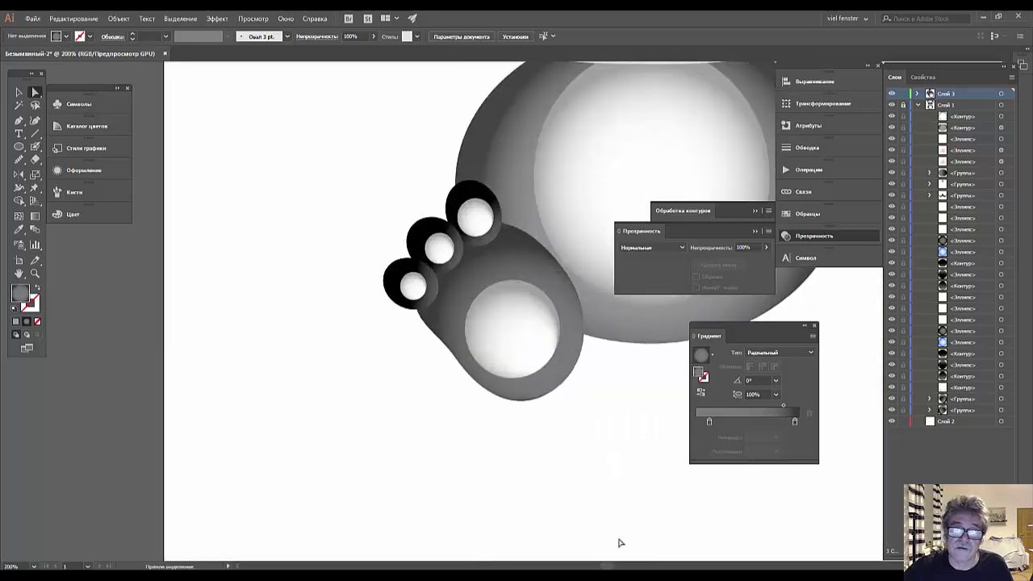
- Shift the white pad inside the paw and flatten its lower curve
{"action": "left_click", "coordinate": [531, 361]}
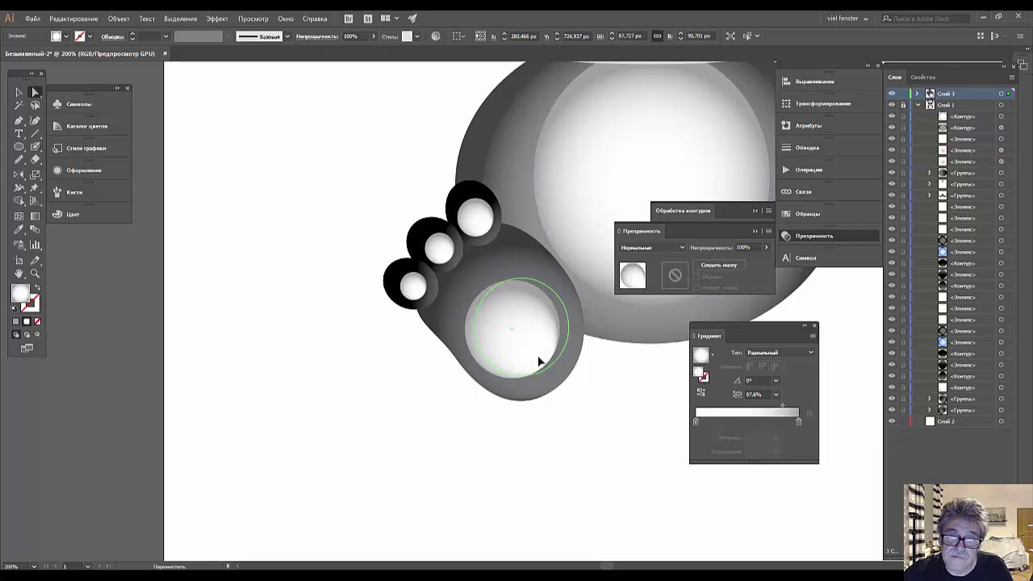
{"action": "left_click_drag", "start_coordinate": [539, 362], "coordinate": [526, 366]}
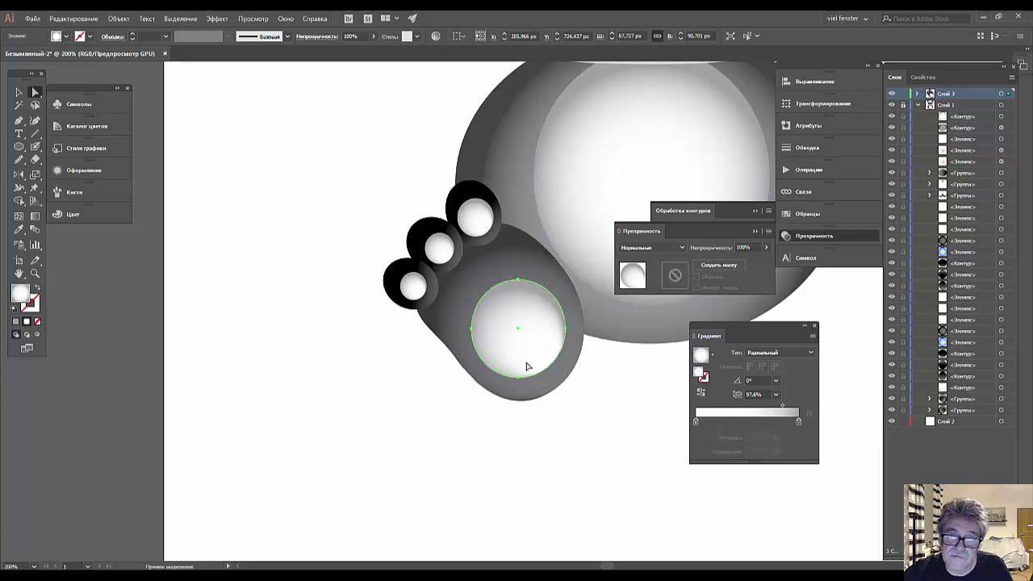
{"action": "left_click", "coordinate": [473, 331]}
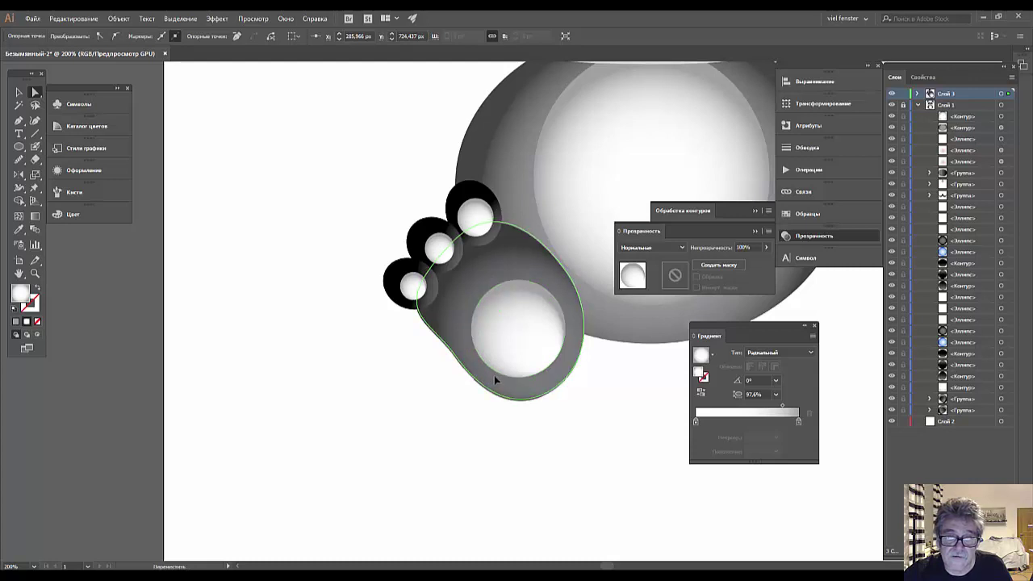
{"action": "left_click", "coordinate": [498, 374]}
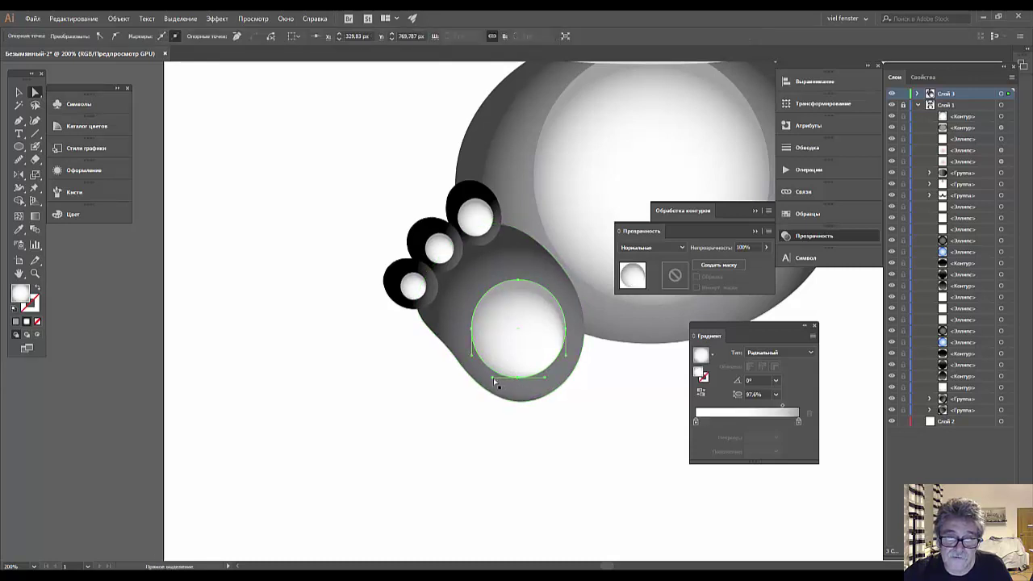
{"action": "left_click_drag", "start_coordinate": [493, 380], "coordinate": [492, 372]}
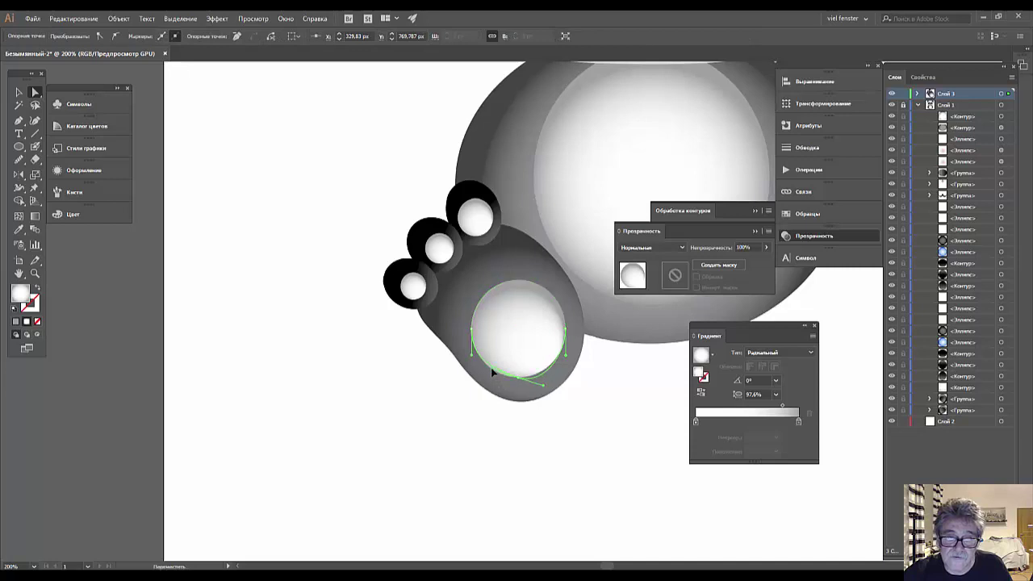
{"action": "left_click", "coordinate": [536, 484]}
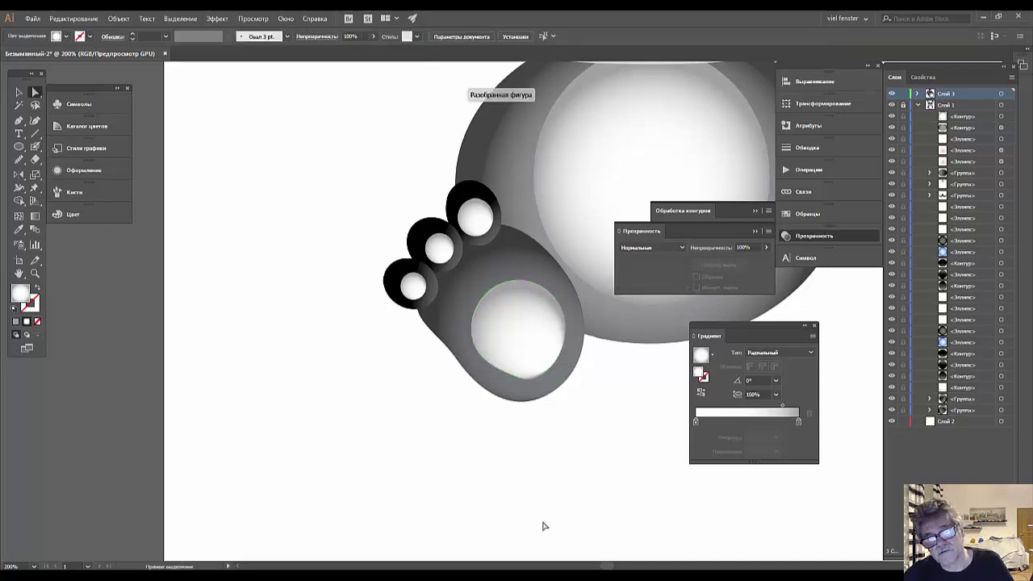
{"action": "key", "text": "ctrl+minus"}
{"action": "key", "text": "ctrl+minus"}
{"action": "key", "text": "ctrl+minus"}
{"action": "key", "text": "ctrl+minus"}
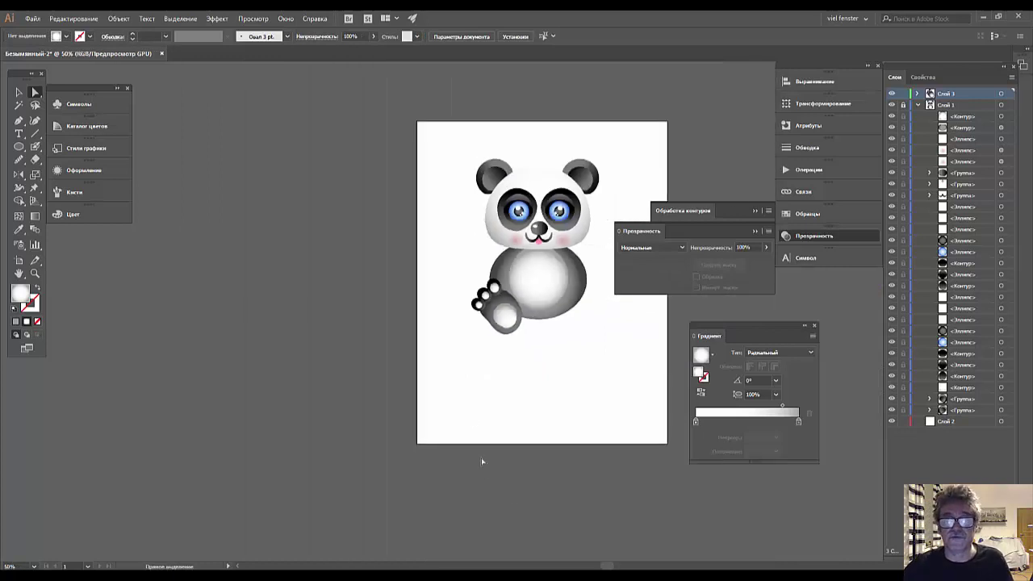
- Select all the parts of the panda's paw and group them
{"action": "left_click_drag", "start_coordinate": [448, 271], "coordinate": [554, 404]}
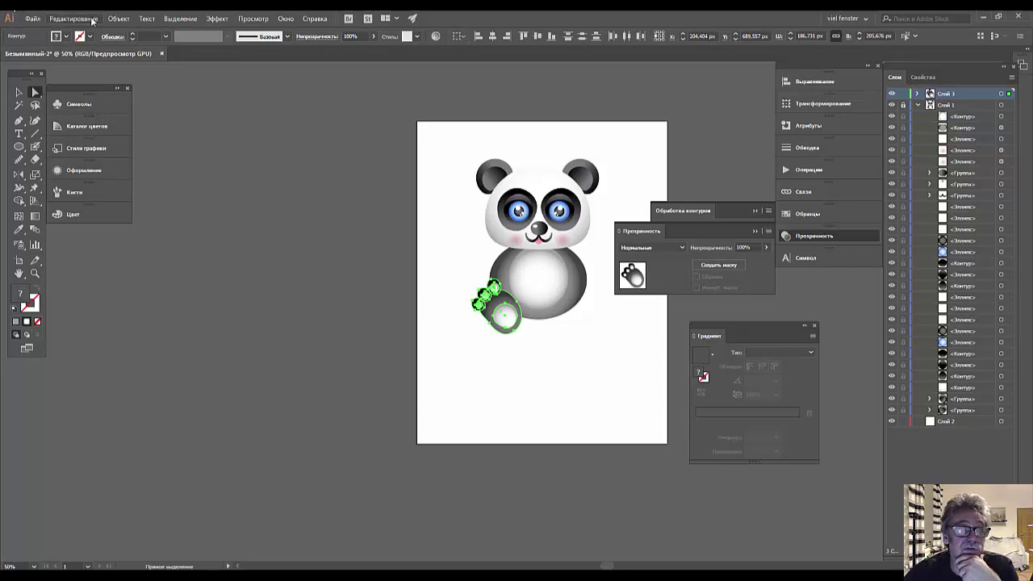
{"action": "left_click", "coordinate": [116, 19]}
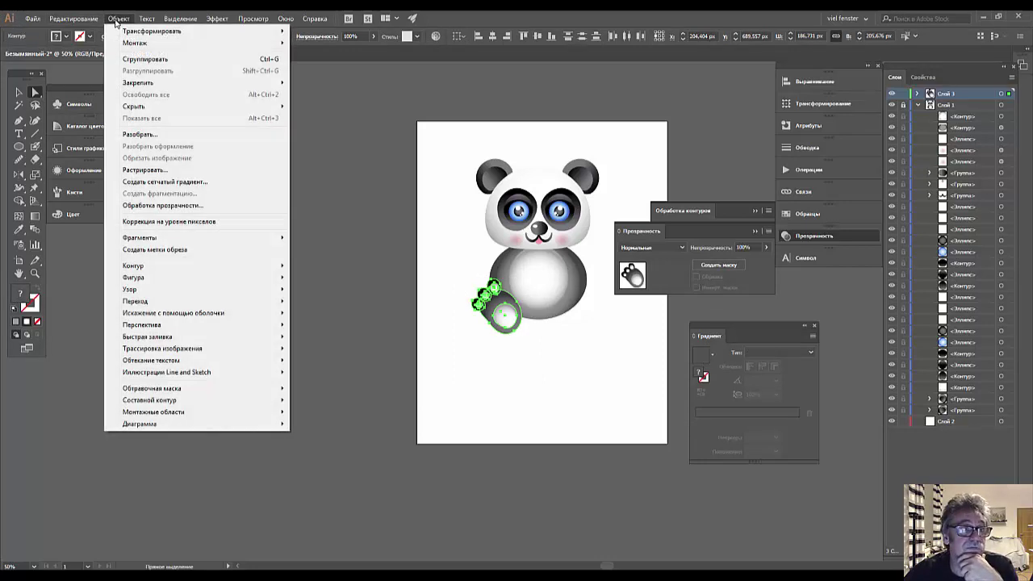
{"action": "left_click", "coordinate": [130, 61]}
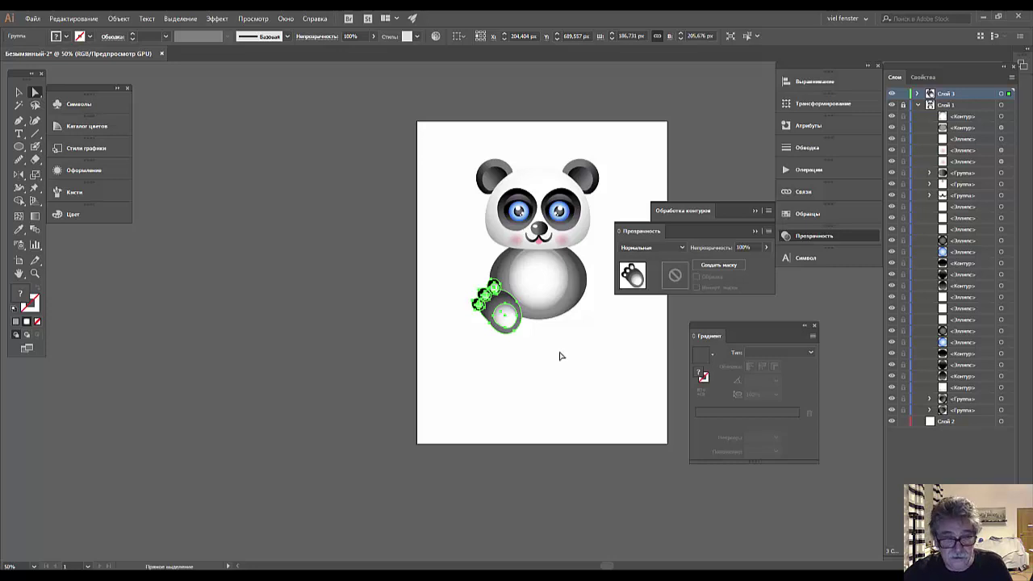
- Alt-drag a copy of the paw to the belly's right and reflect it vertically
{"action": "key", "text": "alt"}
{"action": "left_click_drag", "start_coordinate": [505, 310], "coordinate": [567, 299]}
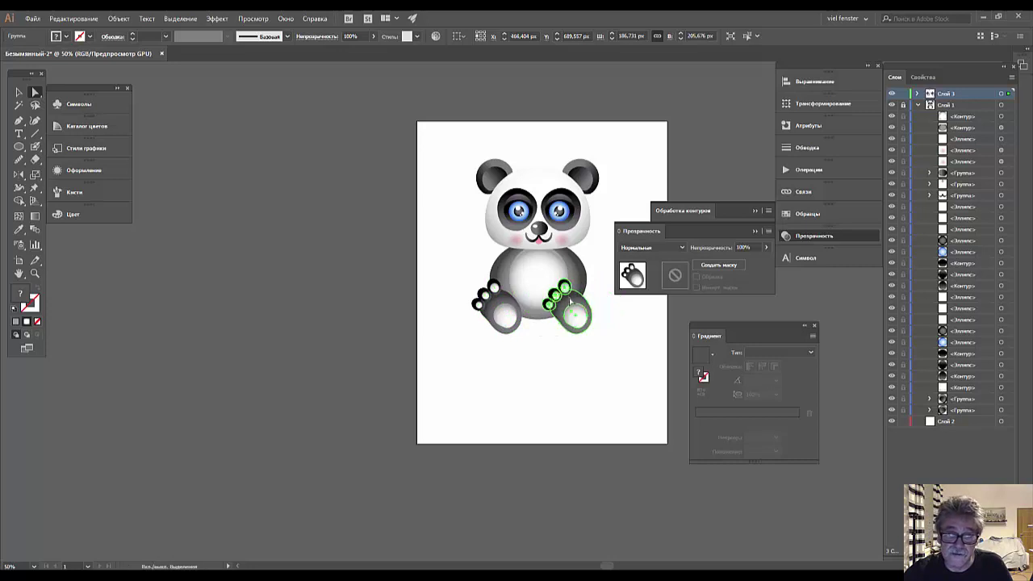
{"action": "right_click", "coordinate": [569, 299]}
{"action": "mouse_move", "coordinate": [618, 406]}
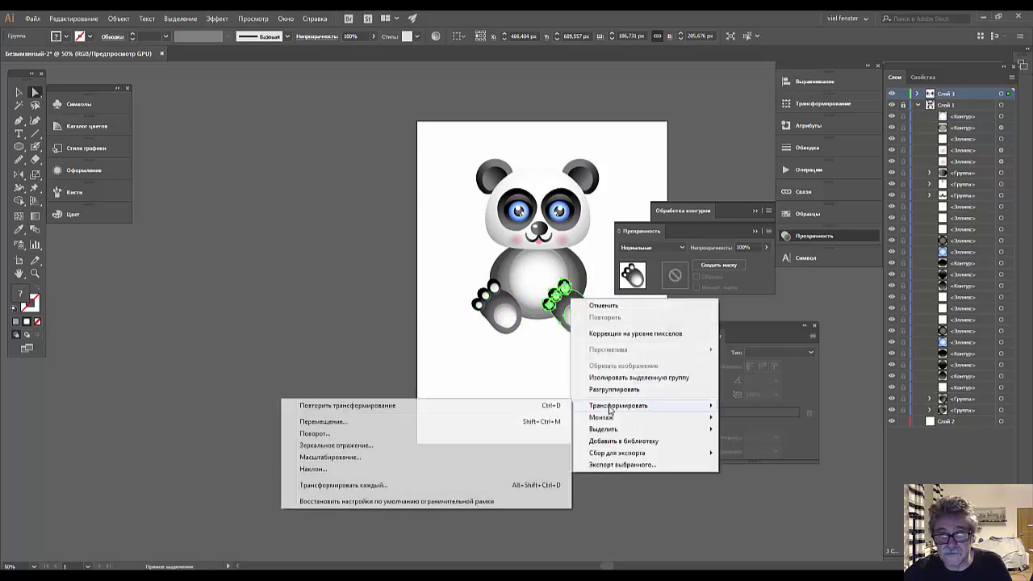
{"action": "left_click", "coordinate": [327, 446]}
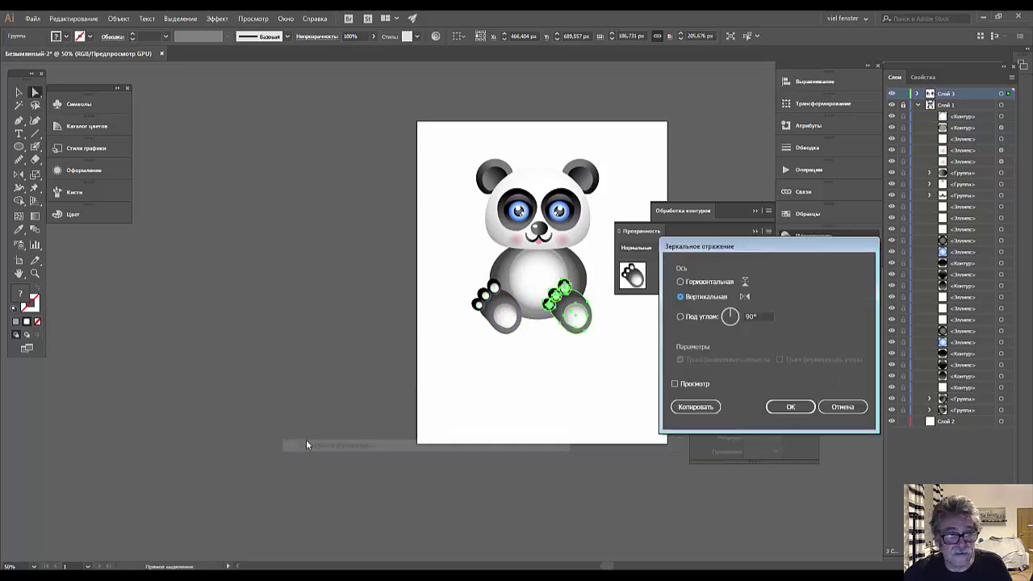
{"action": "left_click", "coordinate": [780, 408]}
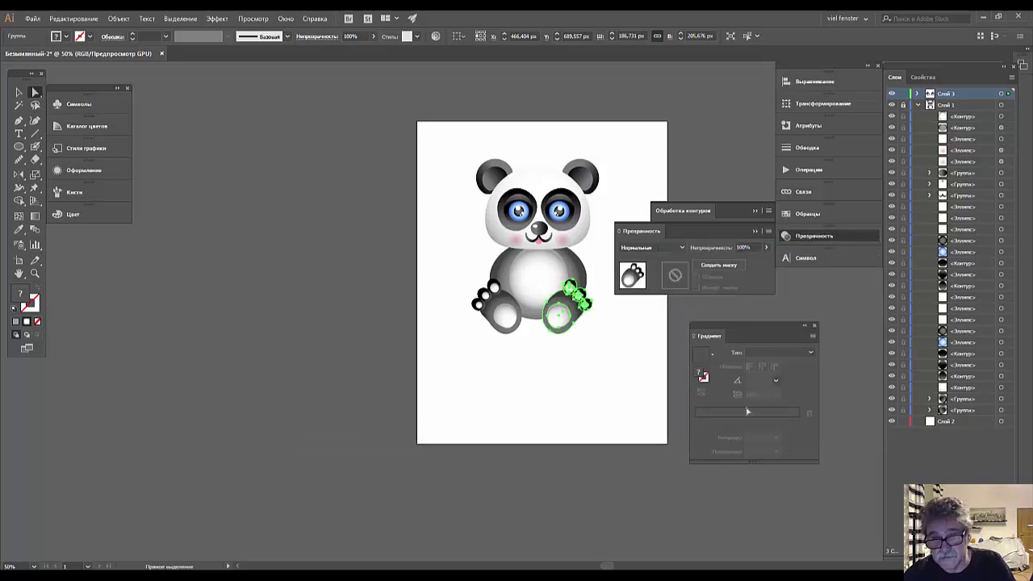
- Nudge the mirrored paw a few pixels right into place, then deselect
{"action": "key", "text": "Right"}
{"action": "key", "text": "Right"}
{"action": "key", "text": "Right"}
{"action": "key", "text": "Right"}
{"action": "key", "text": "Right"}
{"action": "key", "text": "Right"}
{"action": "key", "text": "Right"}
{"action": "key", "text": "Right"}
{"action": "key", "text": "Right"}
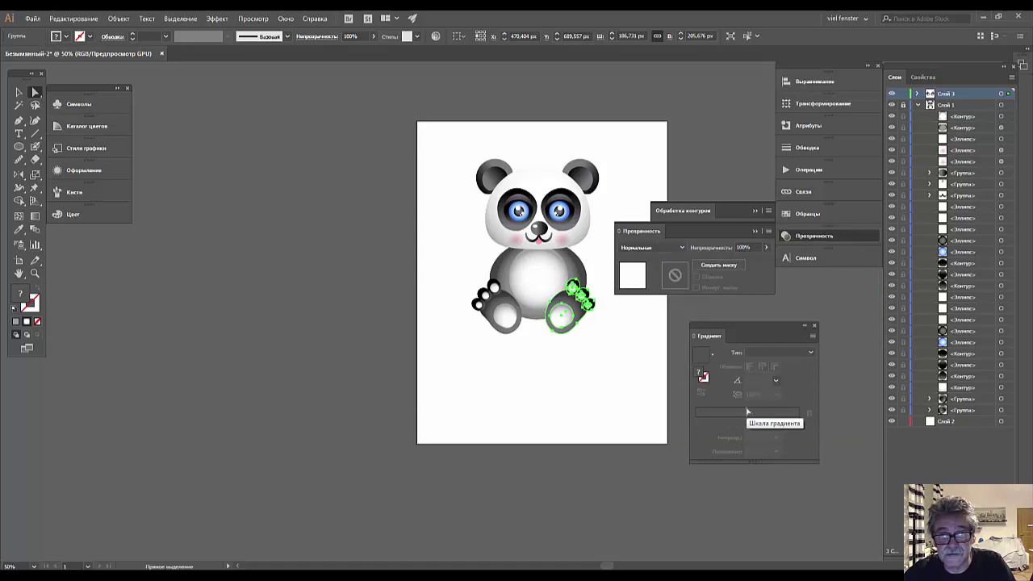
{"action": "key", "text": "Right"}
{"action": "key", "text": "Right"}
{"action": "key", "text": "Right"}
{"action": "left_click", "coordinate": [18, 93]}
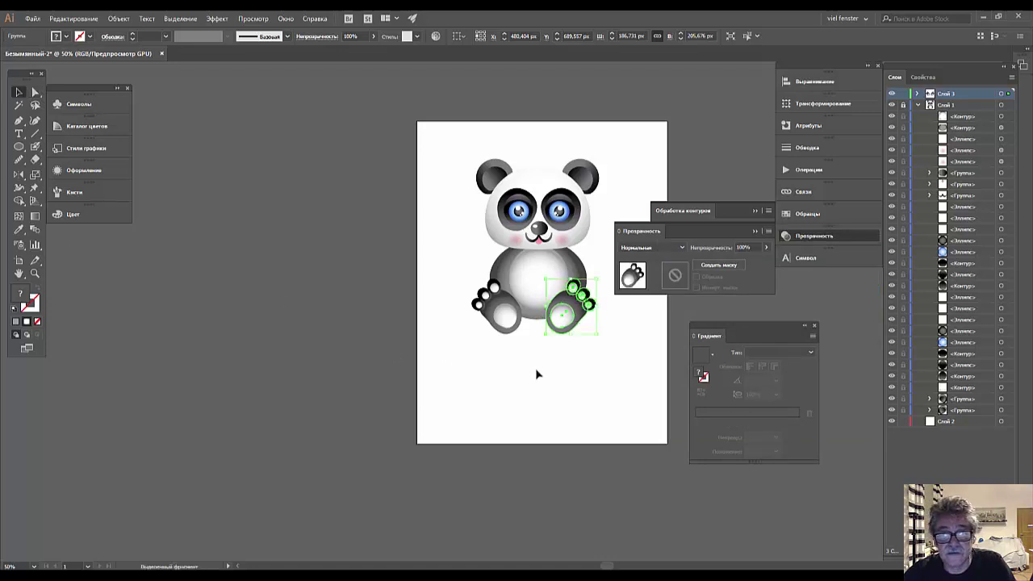
{"action": "key", "text": "Right"}
{"action": "key", "text": "Right"}
{"action": "key", "text": "Right"}
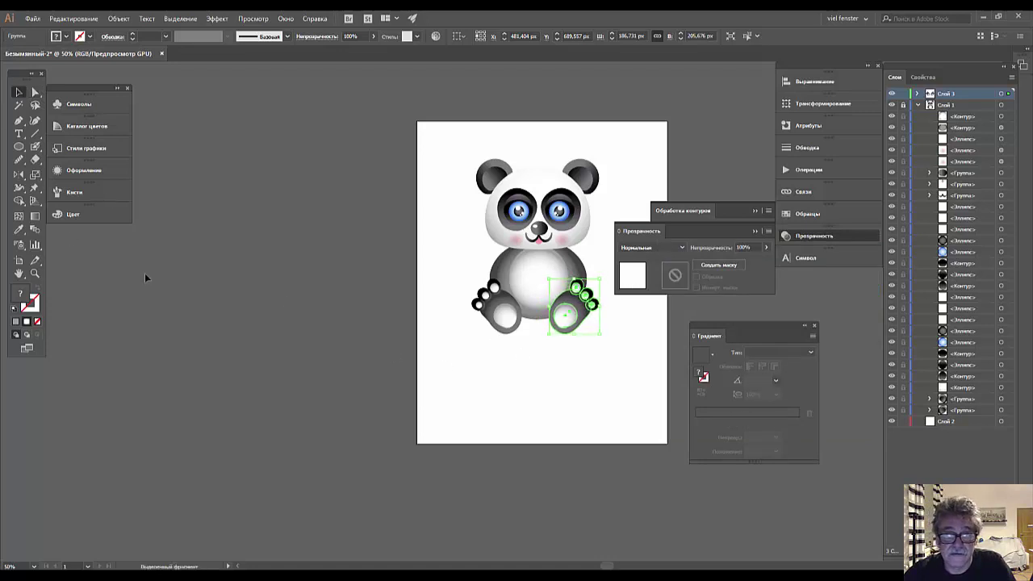
{"action": "key", "text": "Right"}
{"action": "key", "text": "Right"}
{"action": "key", "text": "Right"}
{"action": "key", "text": "Right"}
{"action": "key", "text": "Right"}
{"action": "key", "text": "Right"}
{"action": "key", "text": "Right"}
{"action": "key", "text": "Right"}
{"action": "key", "text": "Right"}
{"action": "key", "text": "Right"}
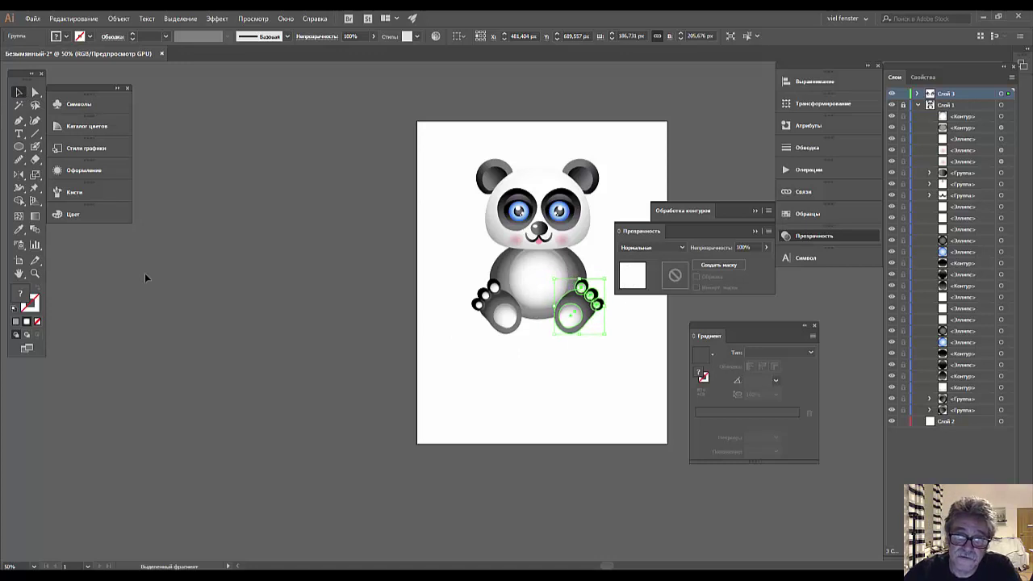
{"action": "key", "text": "Right"}
{"action": "key", "text": "Right"}
{"action": "key", "text": "Right"}
{"action": "key", "text": "Right"}
{"action": "key", "text": "Right"}
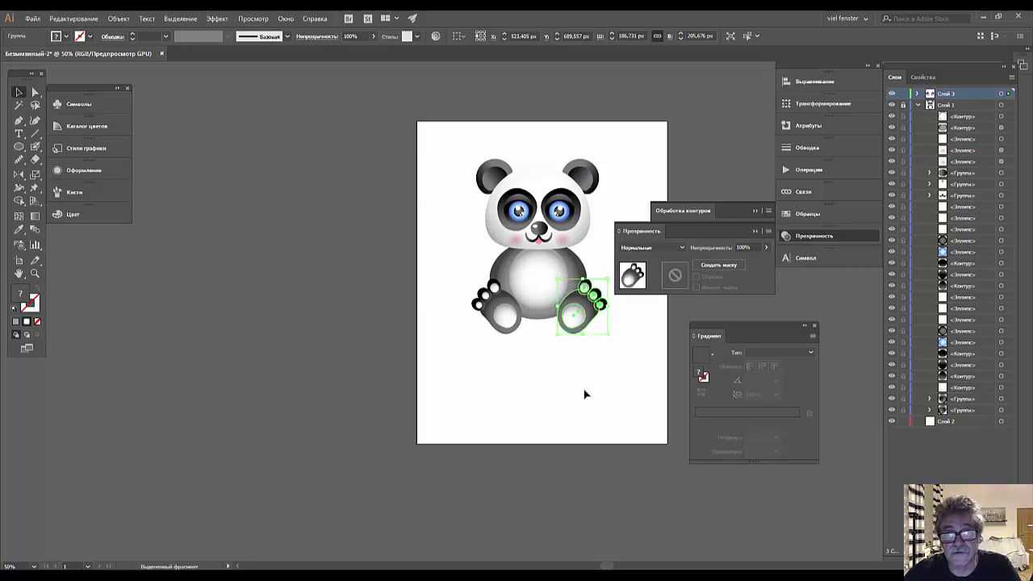
{"action": "left_click", "coordinate": [555, 392]}
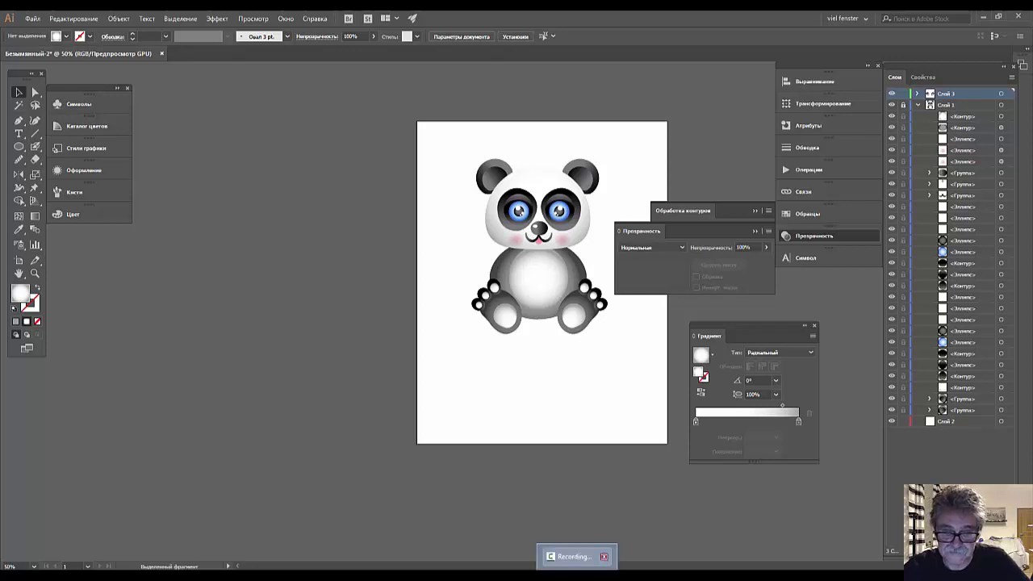
- Drag the red heart up onto the belly between the feet, then select it with the paws
{"action": "left_click", "coordinate": [607, 566]}
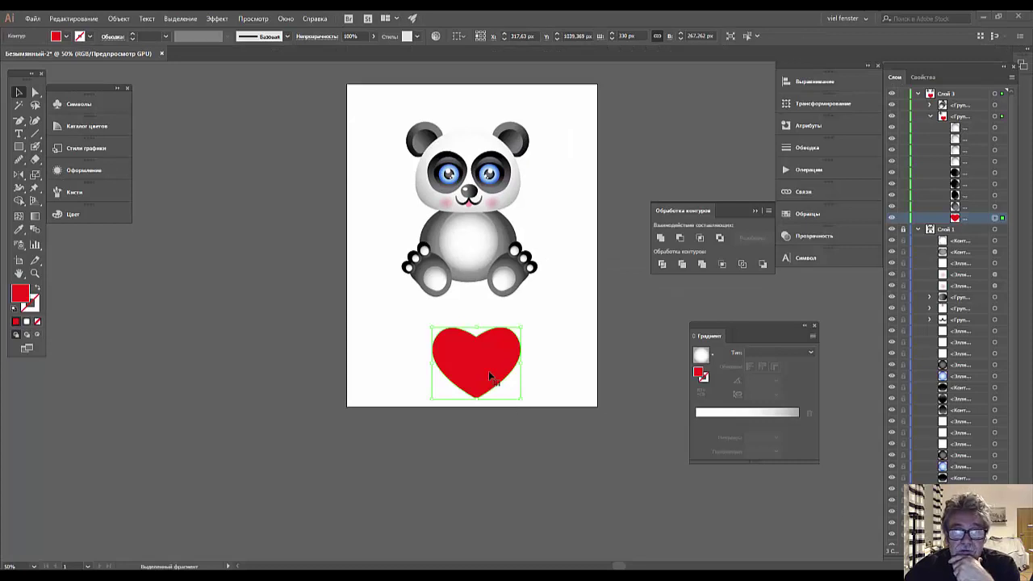
{"action": "left_click_drag", "start_coordinate": [485, 364], "coordinate": [472, 259]}
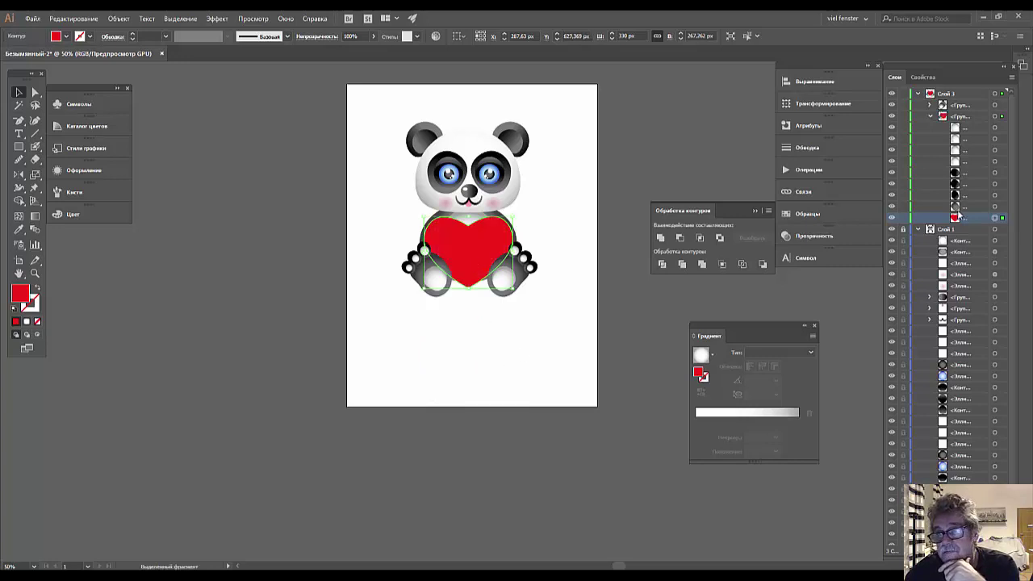
{"action": "left_click", "coordinate": [520, 321]}
{"action": "left_click", "coordinate": [476, 263]}
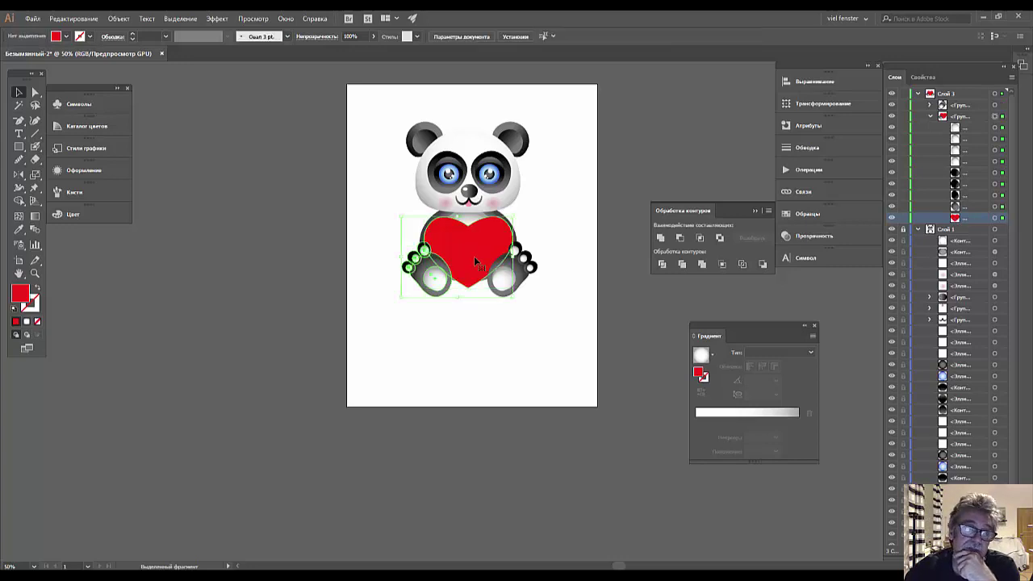
- Try a radial gradient on the heart-and-paw group, then undo it so the heart stays red
{"action": "double_click", "coordinate": [25, 299]}
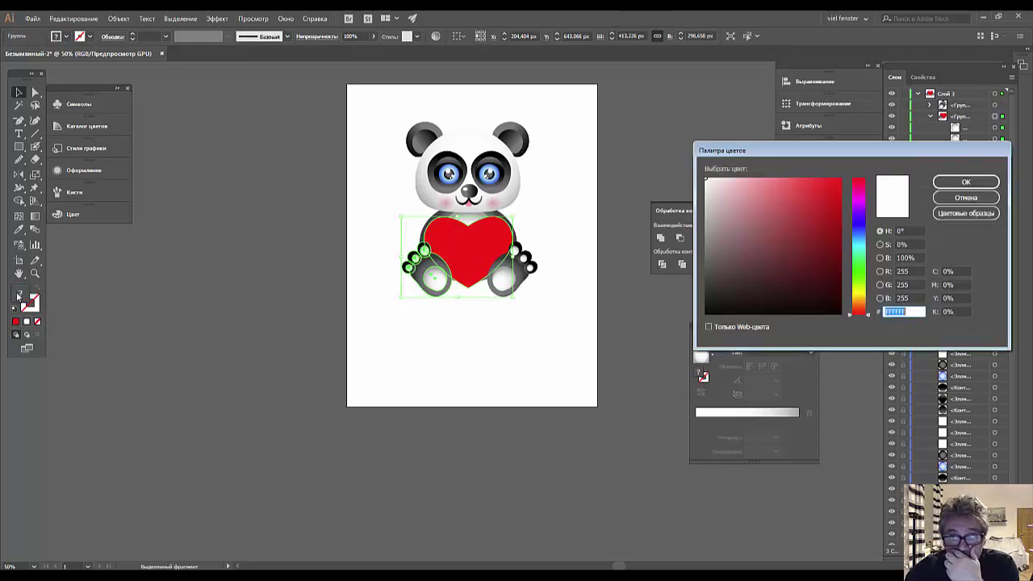
{"action": "left_click", "coordinate": [980, 200]}
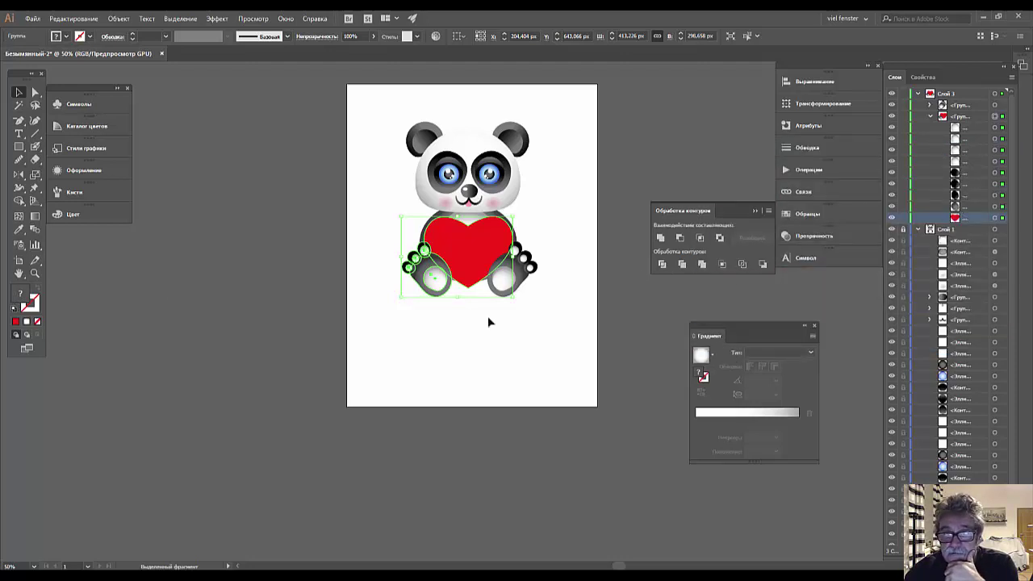
{"action": "left_click", "coordinate": [699, 357]}
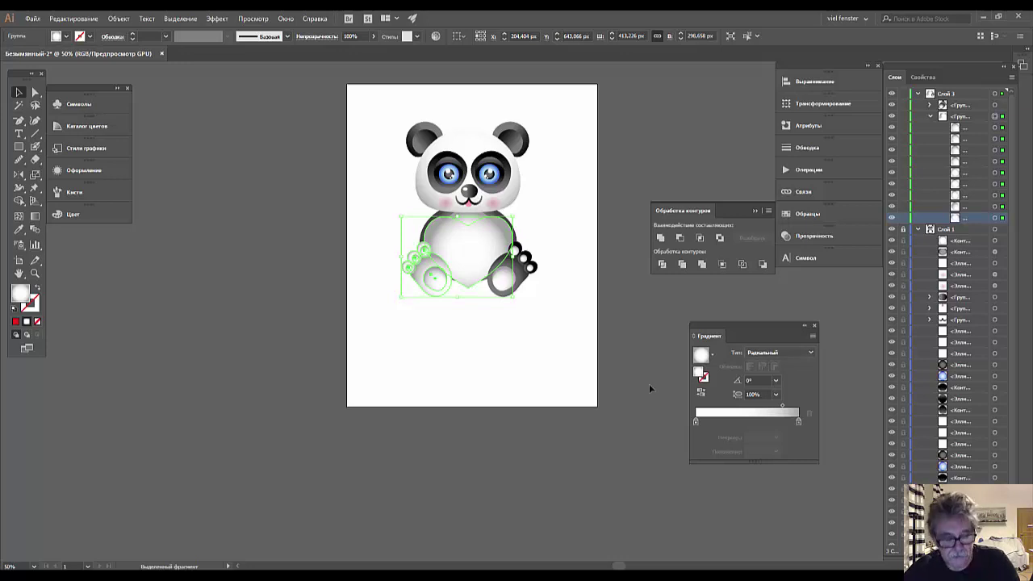
{"action": "left_click", "coordinate": [610, 481]}
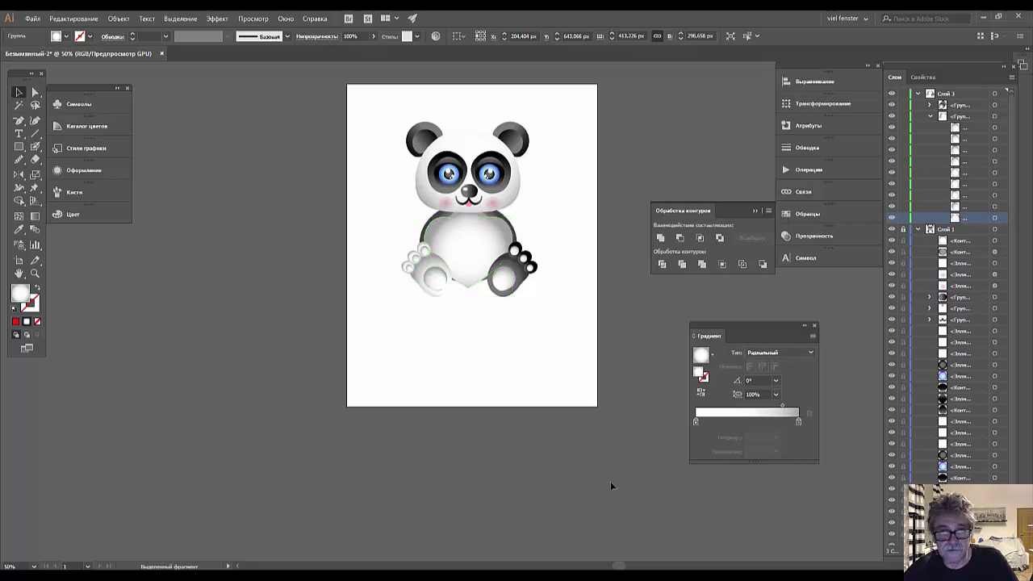
{"action": "key", "text": "ctrl+z"}
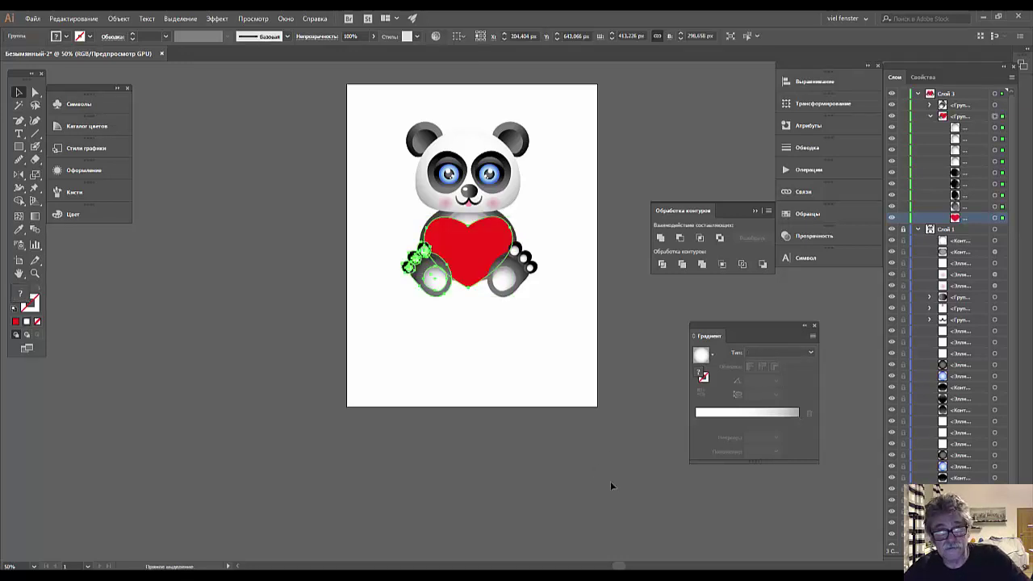
- Select only the heart using its target circle in the Layers panel
{"action": "left_click", "coordinate": [472, 253]}
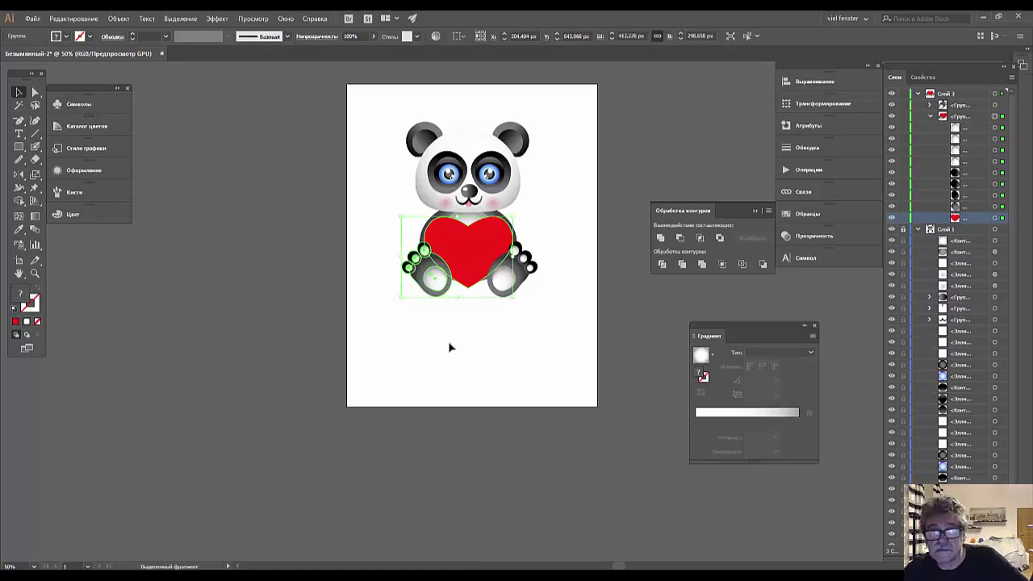
{"action": "left_click", "coordinate": [524, 358]}
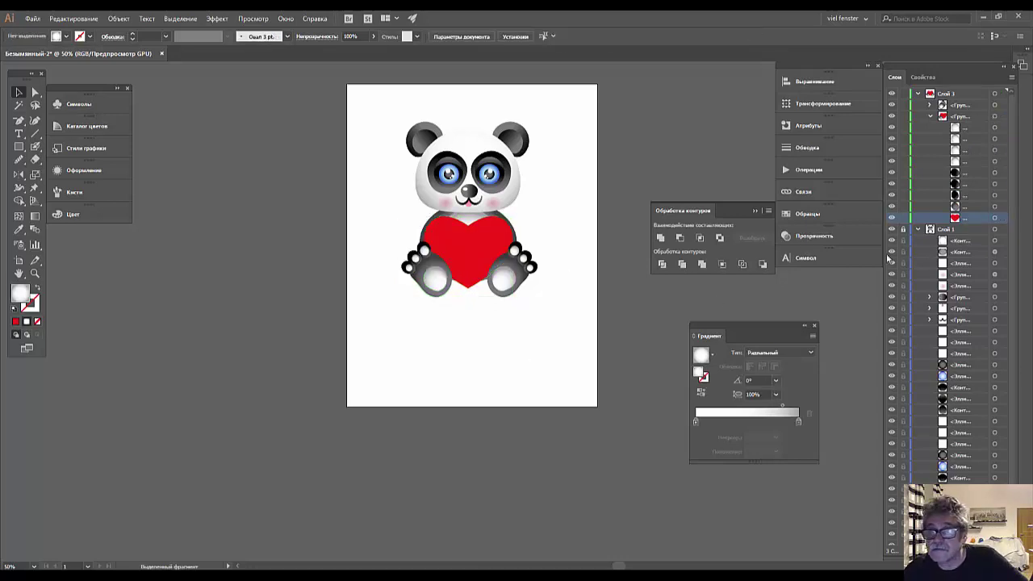
{"action": "left_click", "coordinate": [994, 218]}
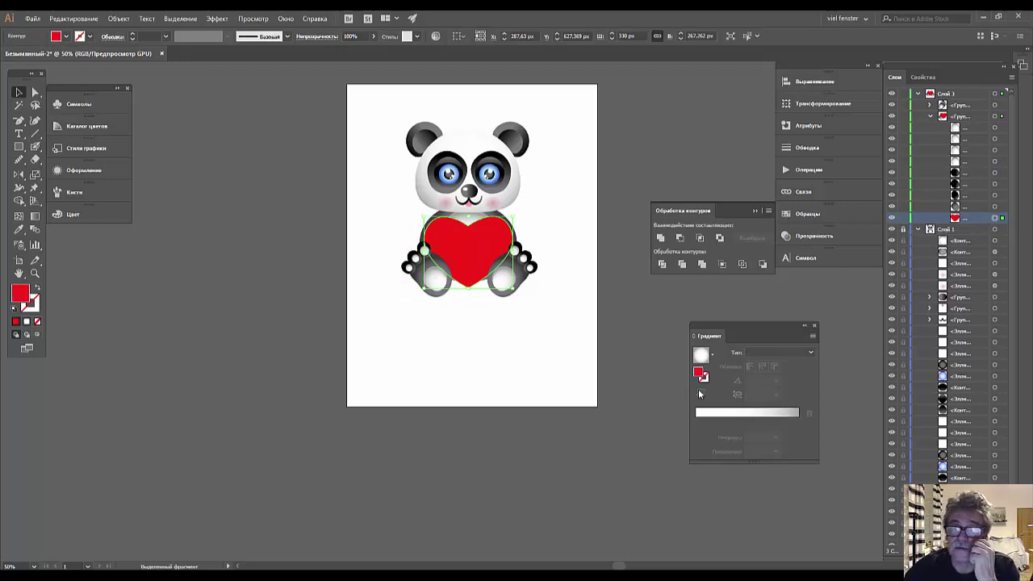
- Apply a radial gradient to the heart and remove the white stops, leaving red stops
{"action": "left_click", "coordinate": [757, 413]}
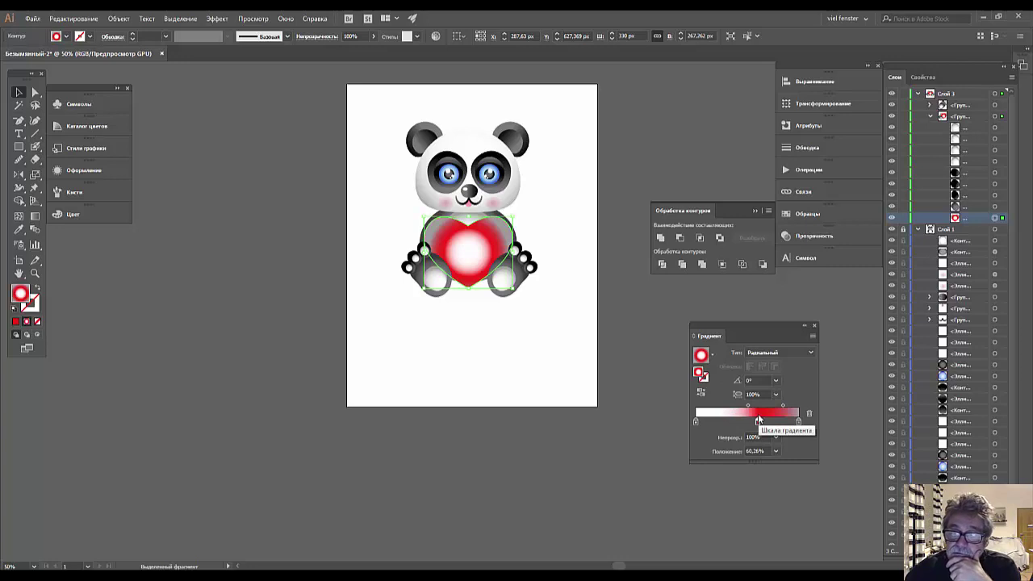
{"action": "mouse_move", "coordinate": [799, 421]}
{"action": "left_mouse_down"}
{"action": "mouse_move", "coordinate": [799, 442]}
{"action": "mouse_move", "coordinate": [774, 421]}
{"action": "left_mouse_up"}
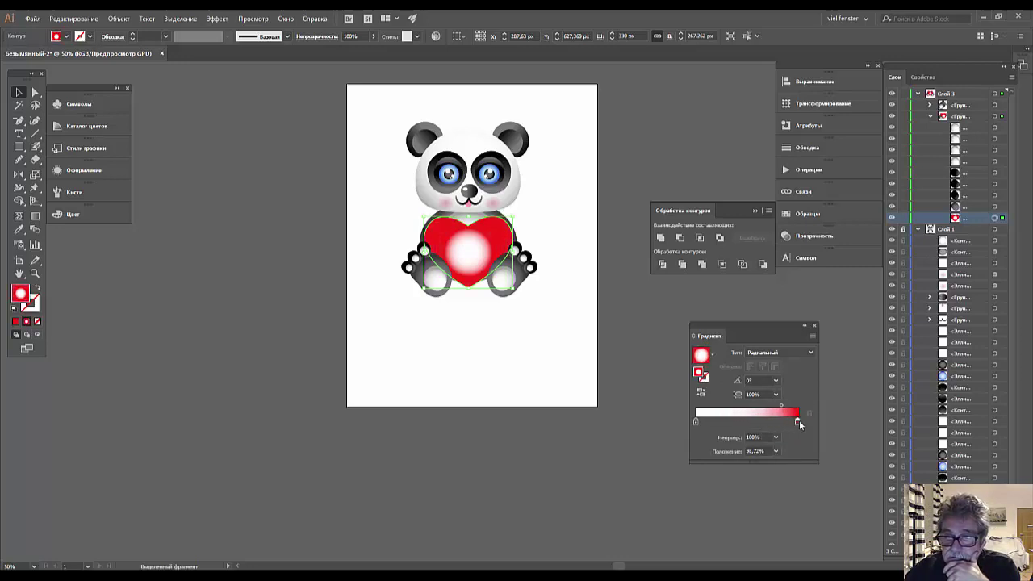
{"action": "left_click", "coordinate": [696, 422]}
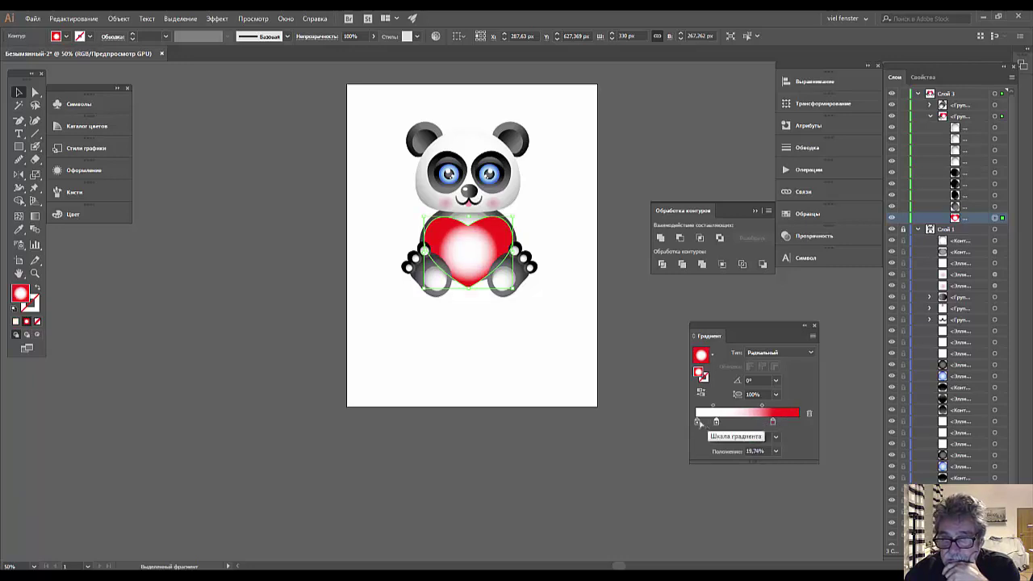
{"action": "left_click_drag", "start_coordinate": [697, 422], "coordinate": [698, 440]}
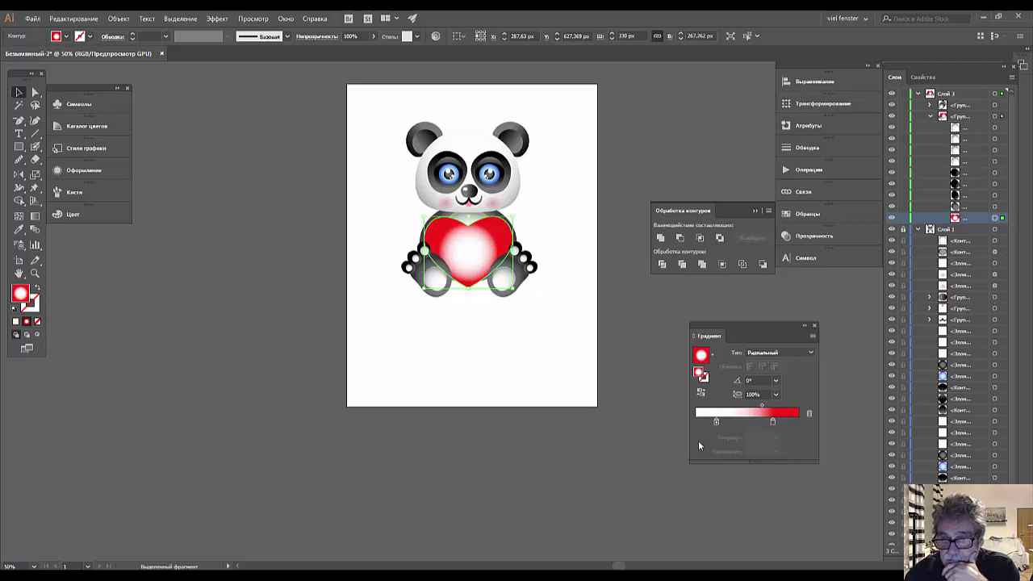
{"action": "left_click", "coordinate": [782, 422]}
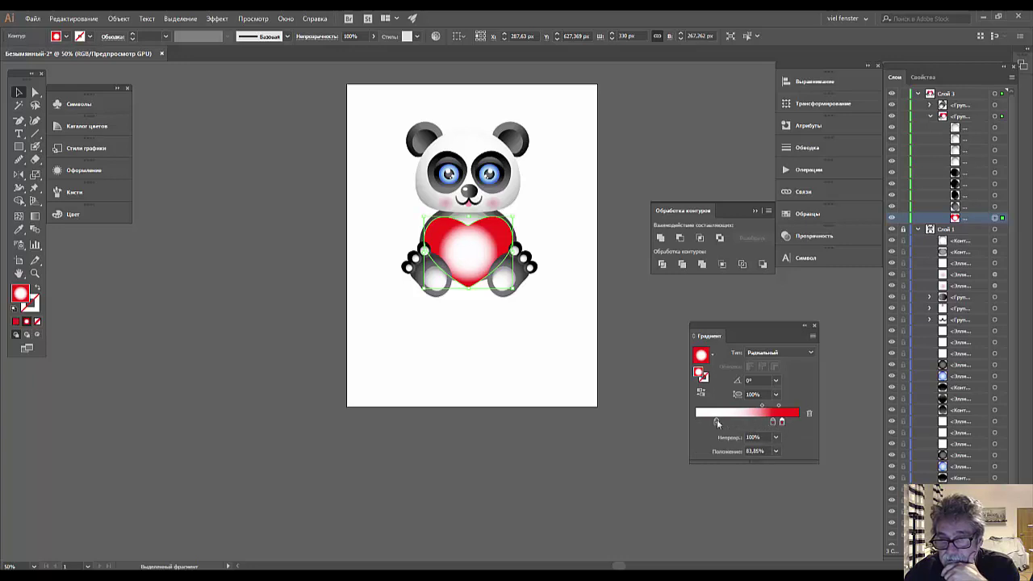
{"action": "left_click", "coordinate": [717, 420]}
{"action": "left_click_drag", "start_coordinate": [717, 419], "coordinate": [715, 447]}
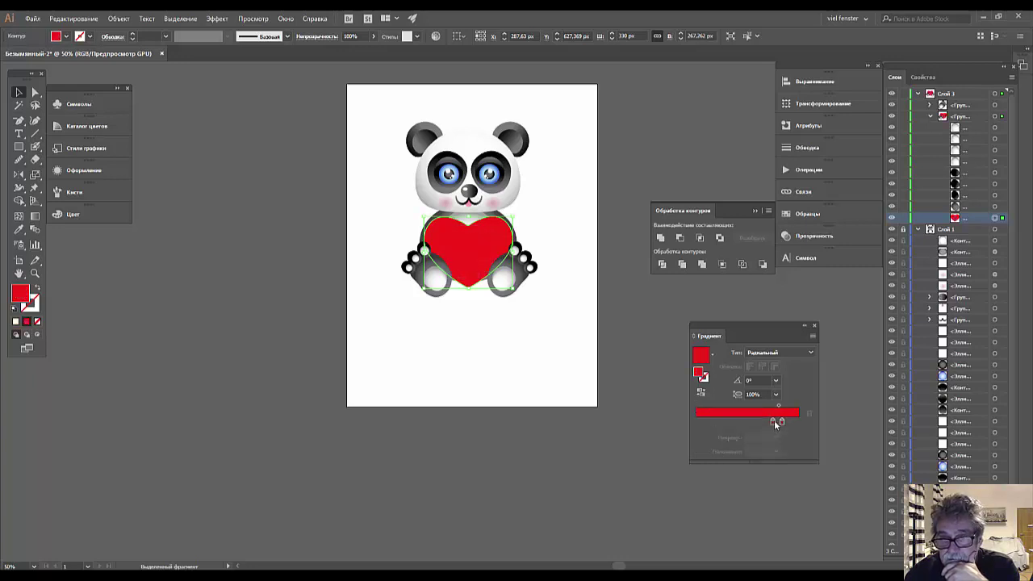
{"action": "left_click_drag", "start_coordinate": [774, 420], "coordinate": [696, 422]}
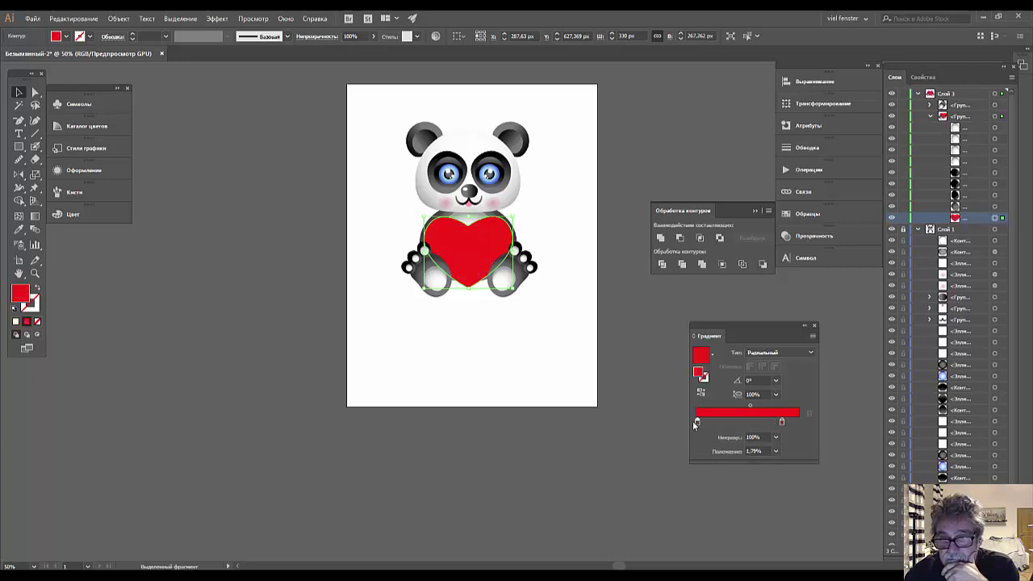
{"action": "left_click_drag", "start_coordinate": [782, 423], "coordinate": [799, 421]}
- Try a dark end stop, shift the midpoint toward the end, then remove the dark stop
{"action": "double_click", "coordinate": [799, 422]}
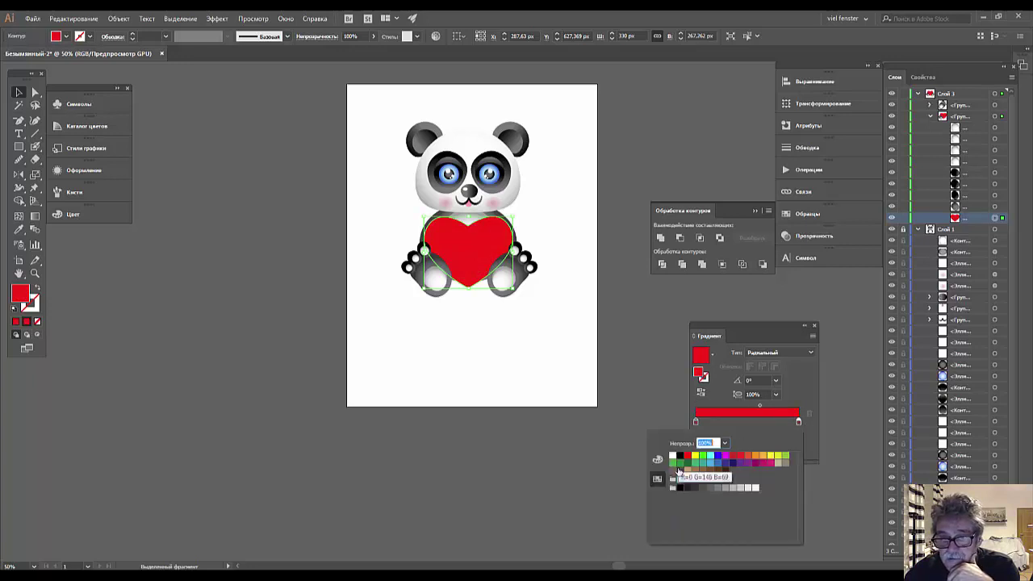
{"action": "left_click", "coordinate": [679, 486]}
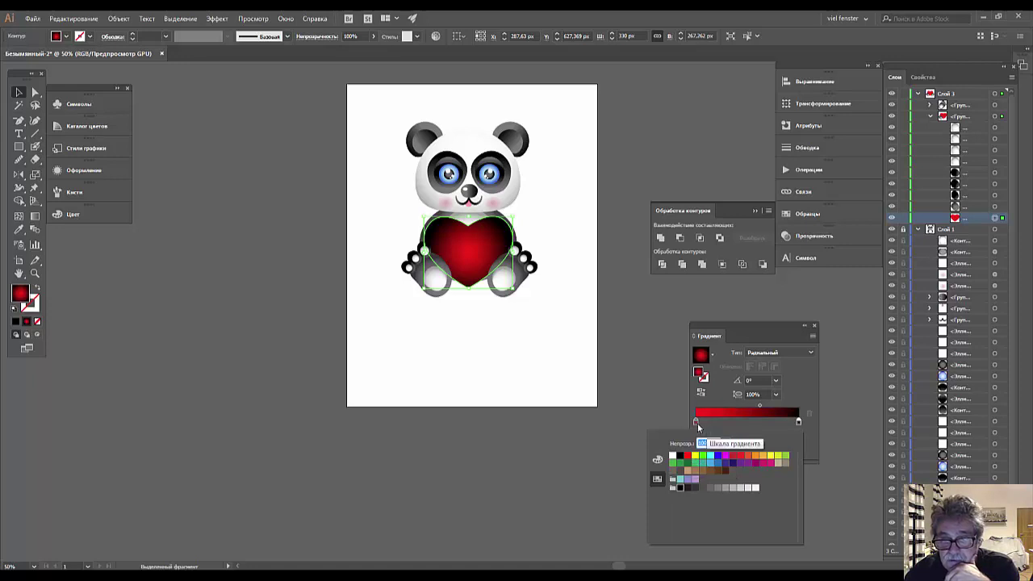
{"action": "left_click", "coordinate": [697, 423]}
{"action": "left_click_drag", "start_coordinate": [760, 407], "coordinate": [767, 407]}
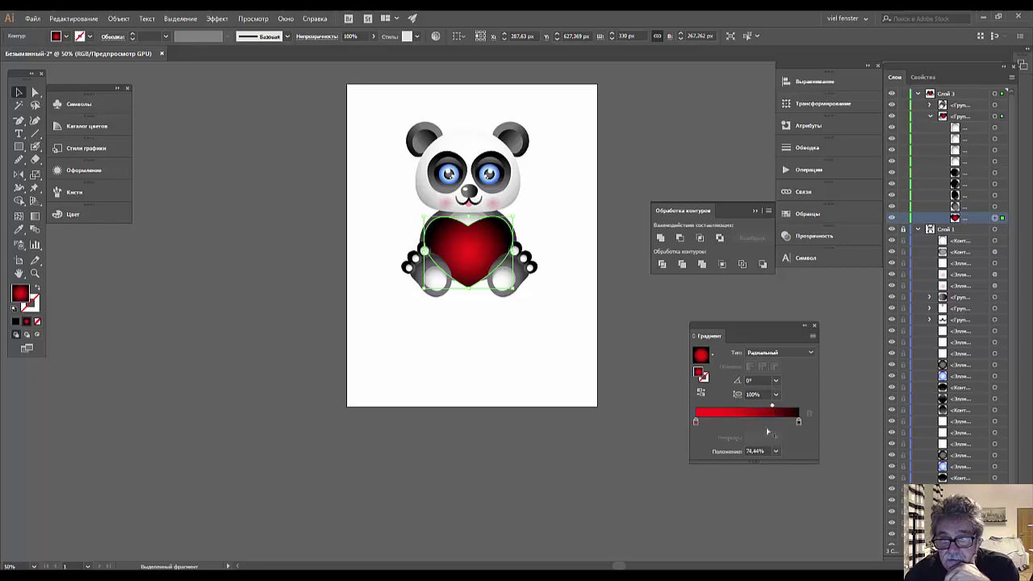
{"action": "left_click", "coordinate": [772, 424]}
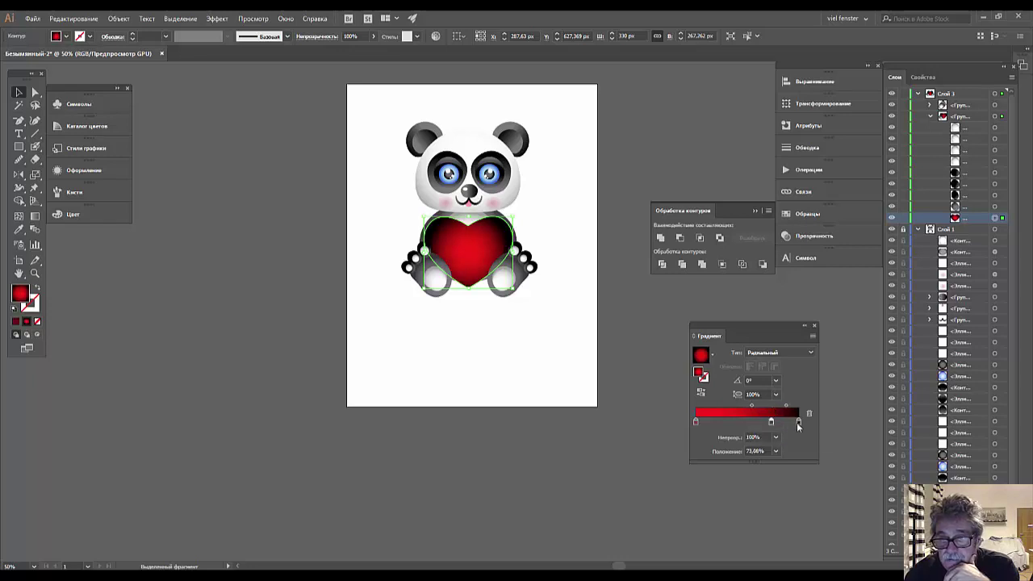
{"action": "mouse_move", "coordinate": [798, 423]}
{"action": "left_mouse_down"}
{"action": "mouse_move", "coordinate": [797, 442]}
{"action": "mouse_move", "coordinate": [799, 421]}
{"action": "left_mouse_up"}
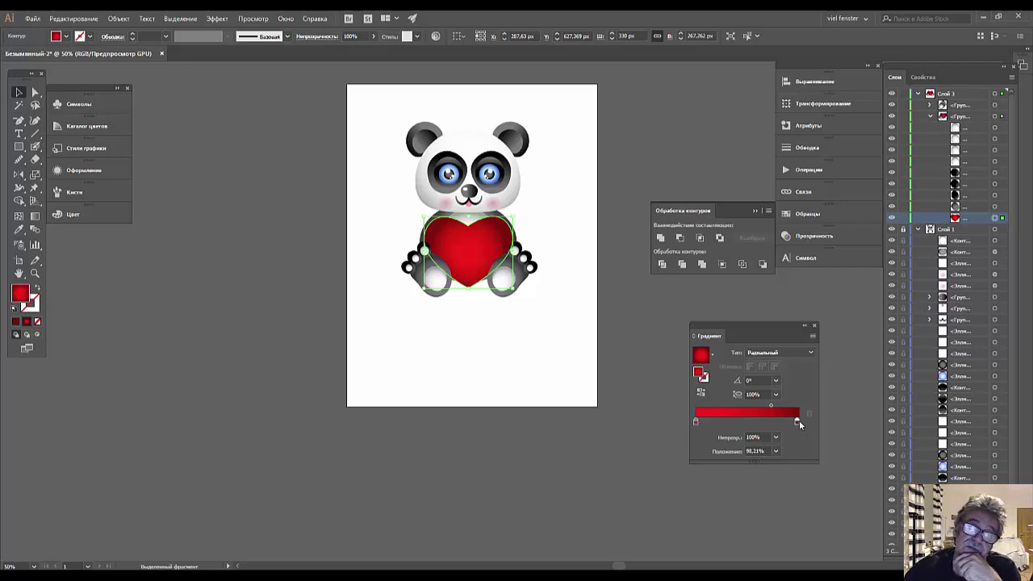
- Fine-tune the gradient midpoint, drop the extra rightmost stop, and deselect to check
{"action": "left_click", "coordinate": [696, 422]}
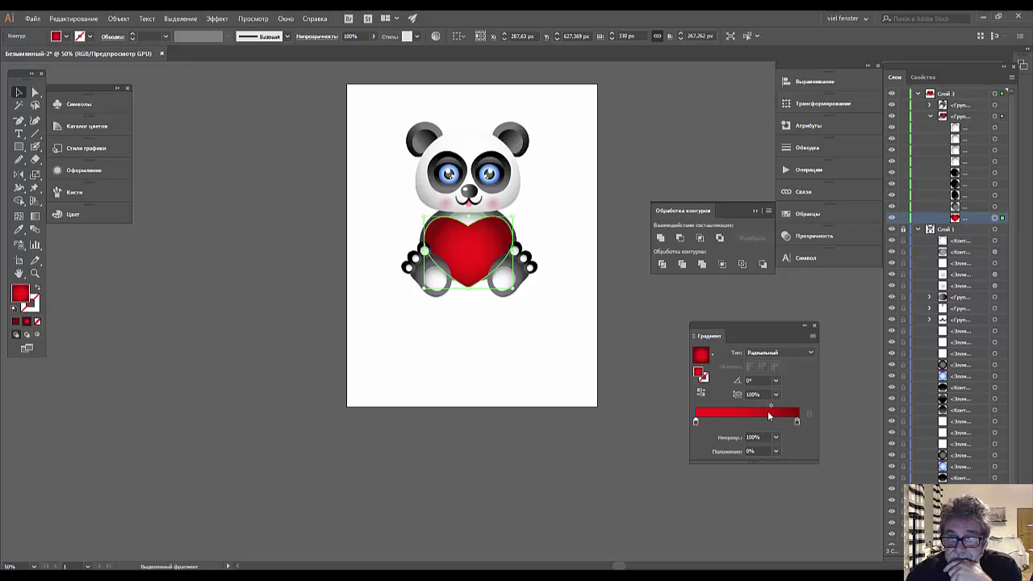
{"action": "left_click_drag", "start_coordinate": [770, 406], "coordinate": [754, 404]}
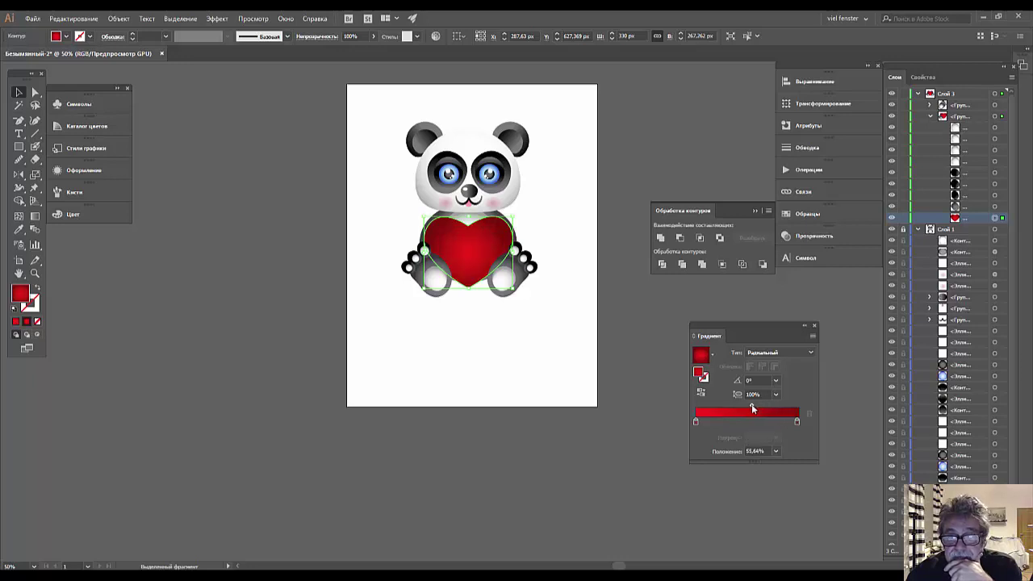
{"action": "mouse_move", "coordinate": [751, 406]}
{"action": "left_mouse_down"}
{"action": "mouse_move", "coordinate": [727, 406]}
{"action": "mouse_move", "coordinate": [771, 406]}
{"action": "left_mouse_up"}
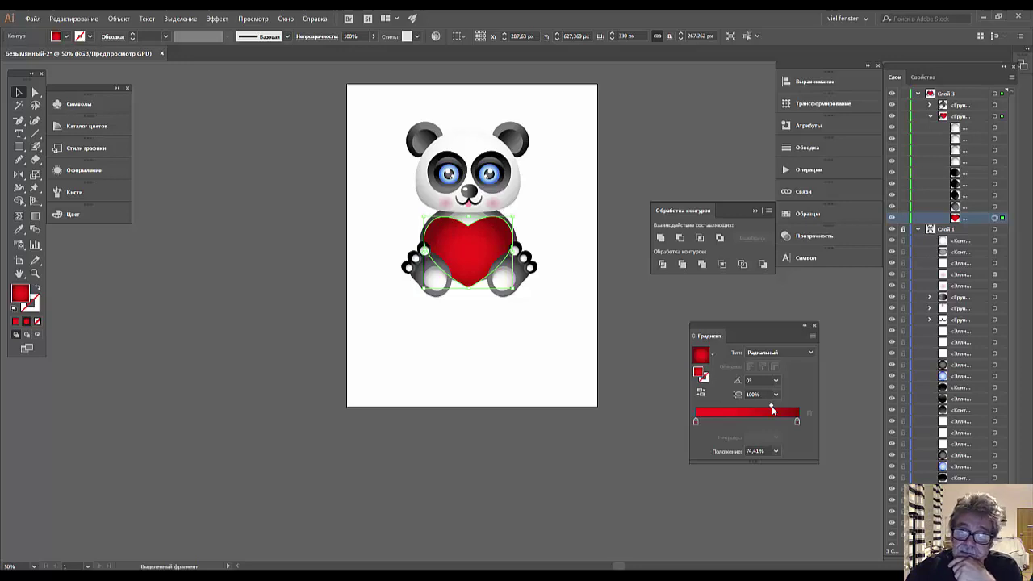
{"action": "double_click", "coordinate": [797, 423]}
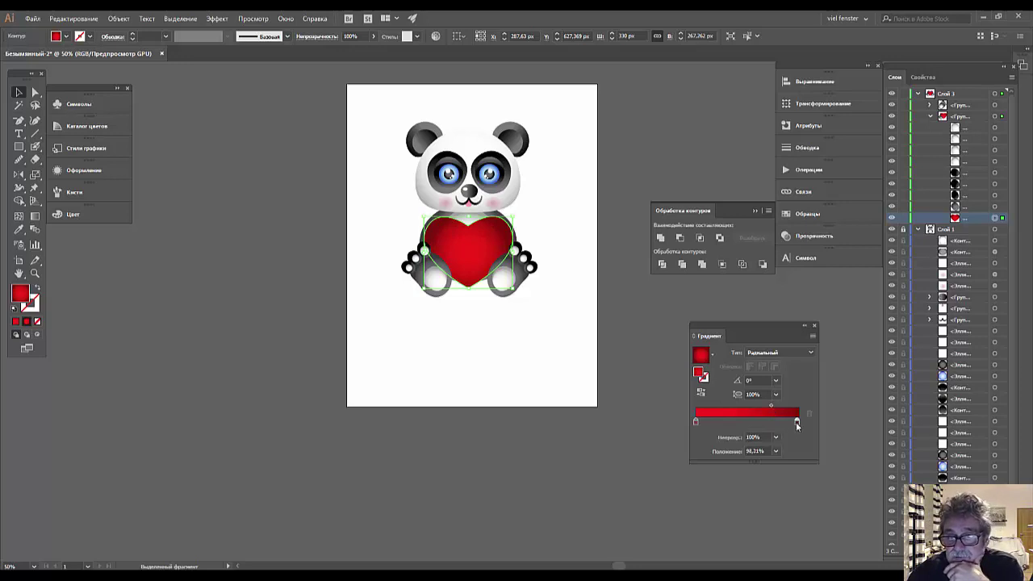
{"action": "key", "text": "Escape"}
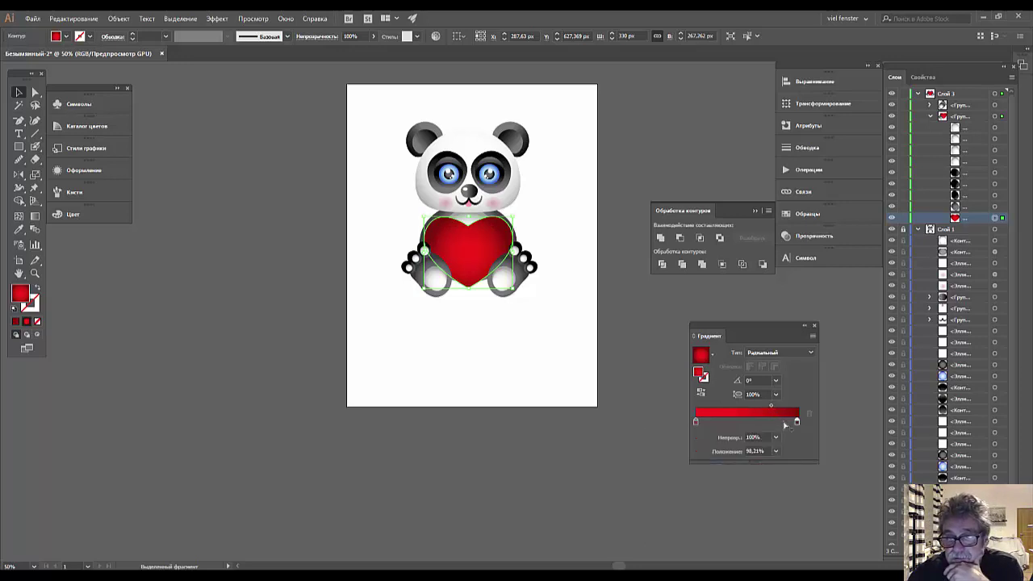
{"action": "left_click_drag", "start_coordinate": [797, 422], "coordinate": [797, 440]}
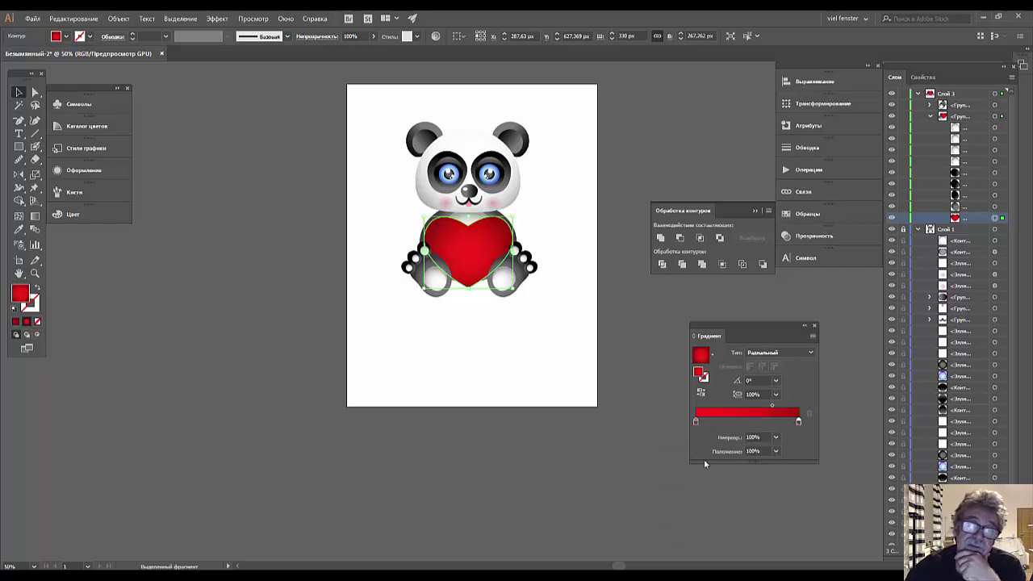
{"action": "left_click", "coordinate": [561, 456]}
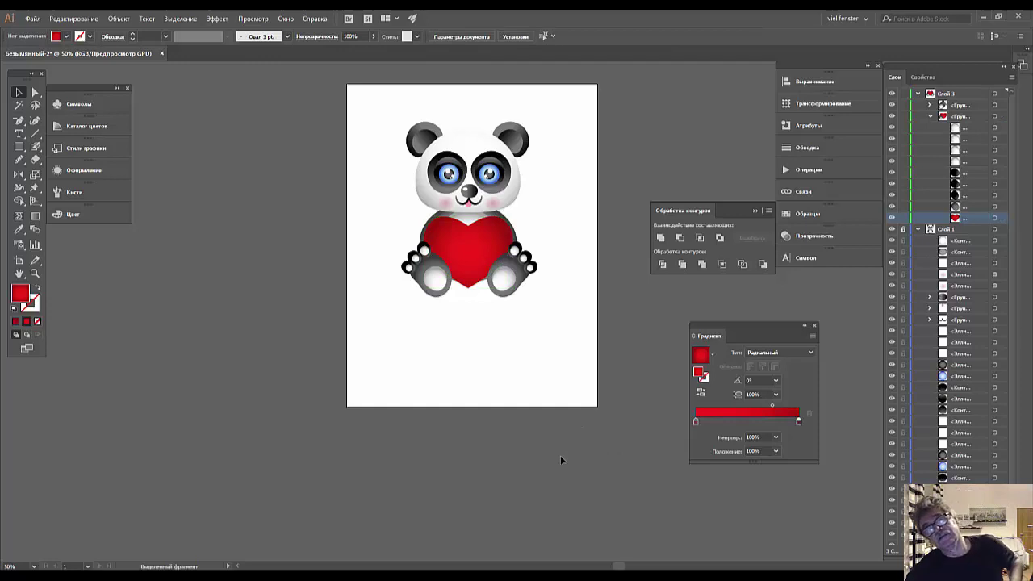
{"action": "left_click", "coordinate": [34, 216]}
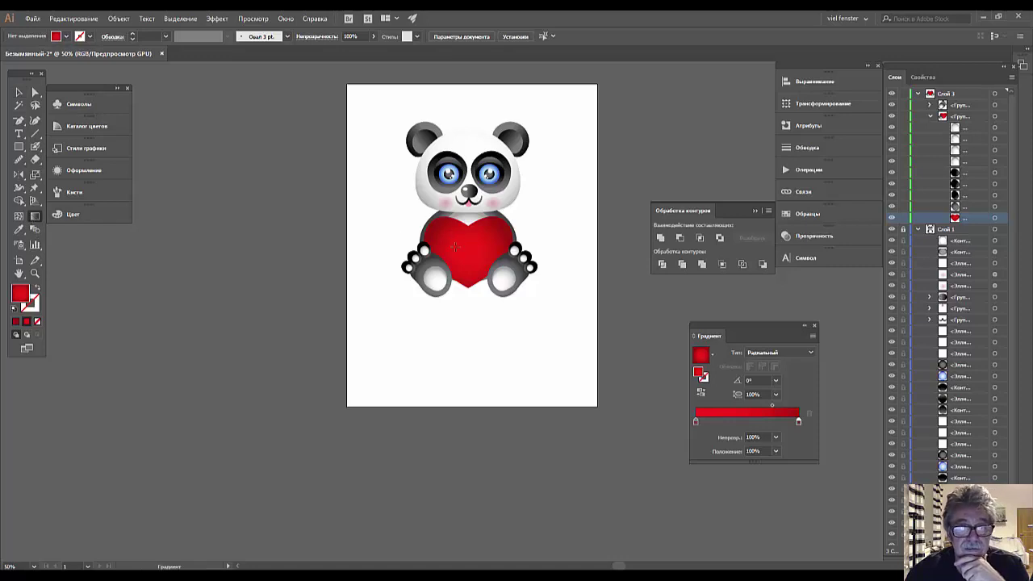
{"action": "left_click", "coordinate": [738, 421]}
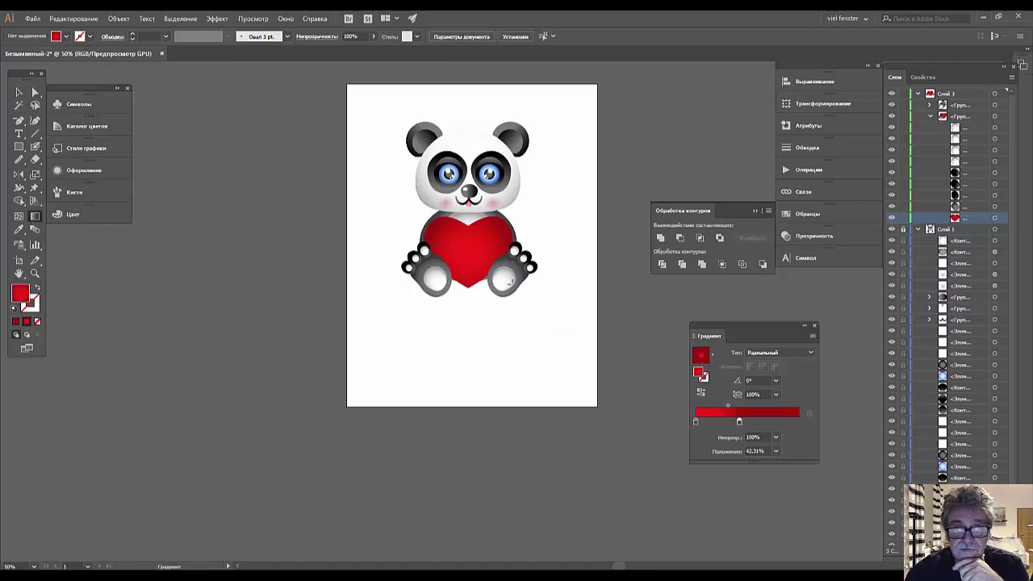
{"action": "left_click", "coordinate": [466, 251]}
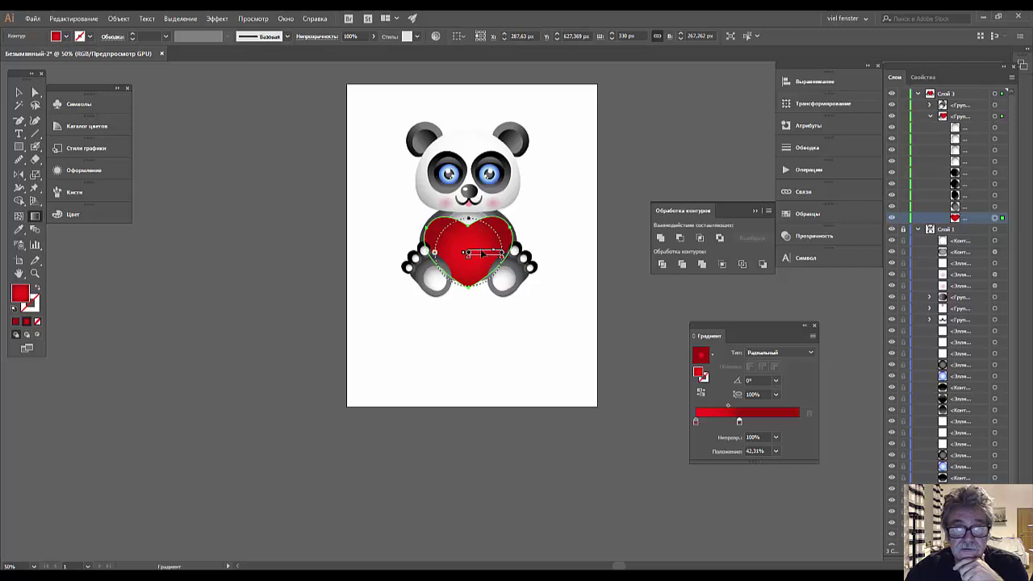
{"action": "mouse_move", "coordinate": [483, 251]}
{"action": "left_click_drag", "start_coordinate": [467, 255], "coordinate": [469, 246]}
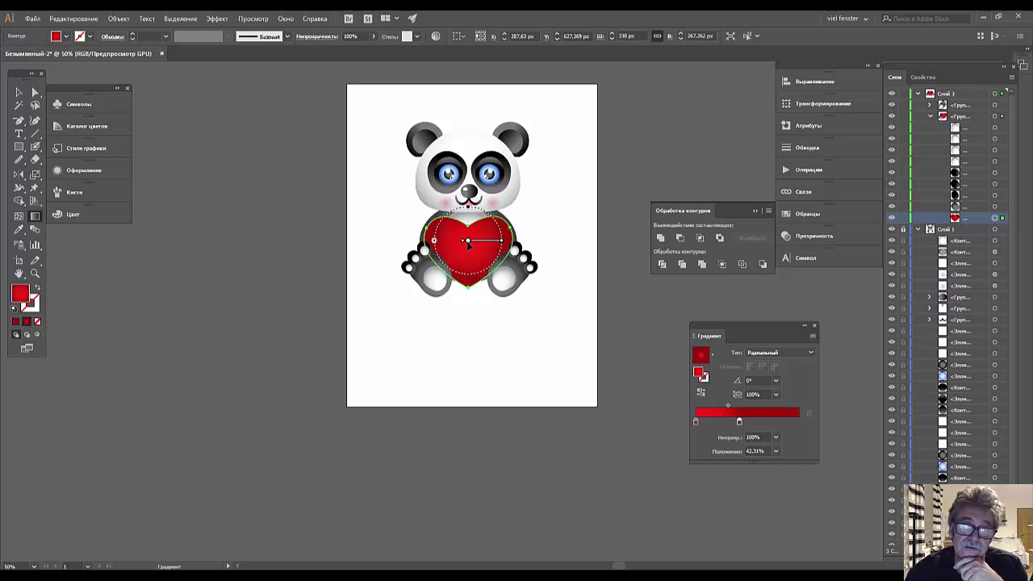
{"action": "left_click_drag", "start_coordinate": [463, 207], "coordinate": [472, 278]}
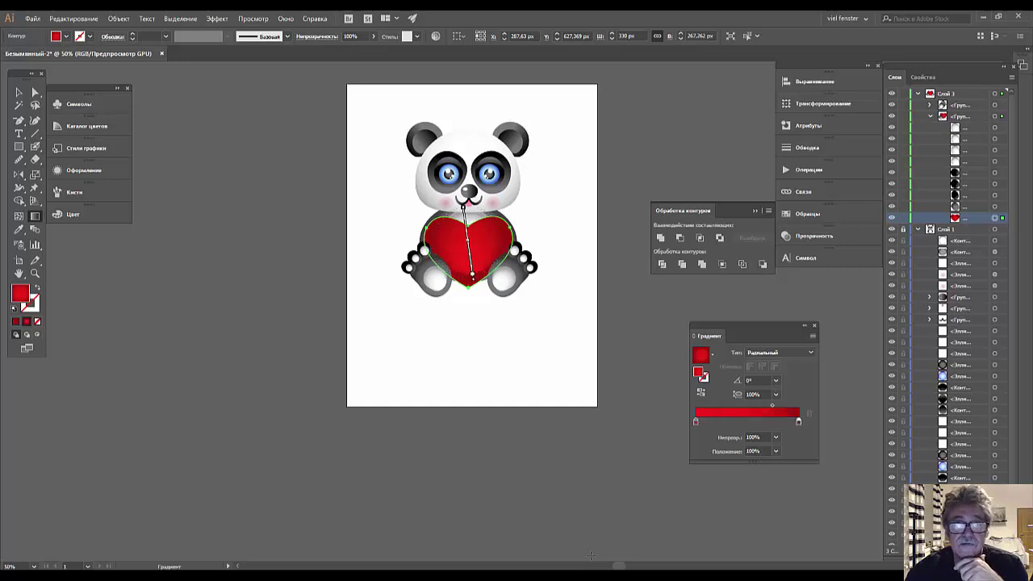
{"action": "key", "text": "v"}
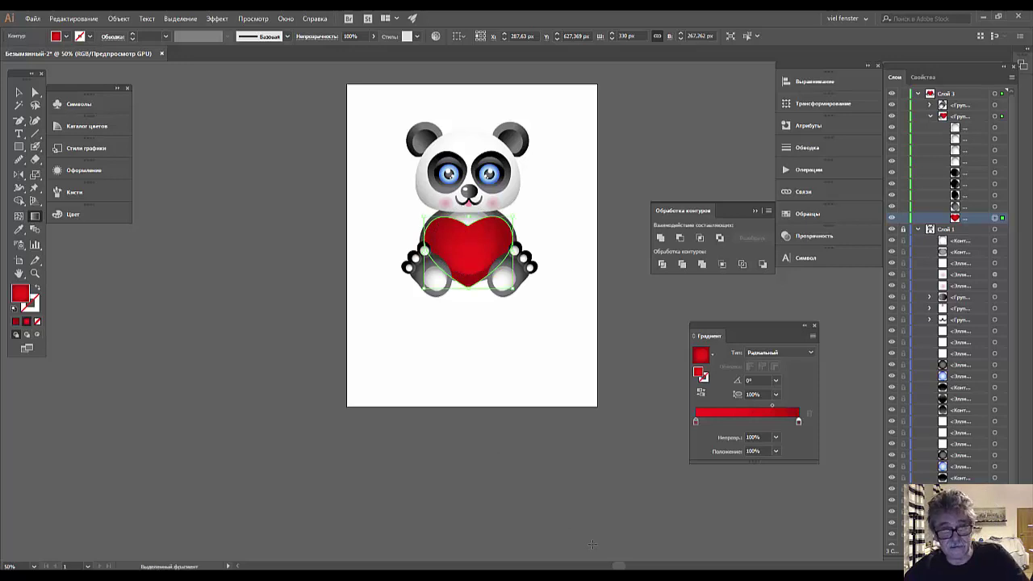
{"action": "key", "text": "g"}
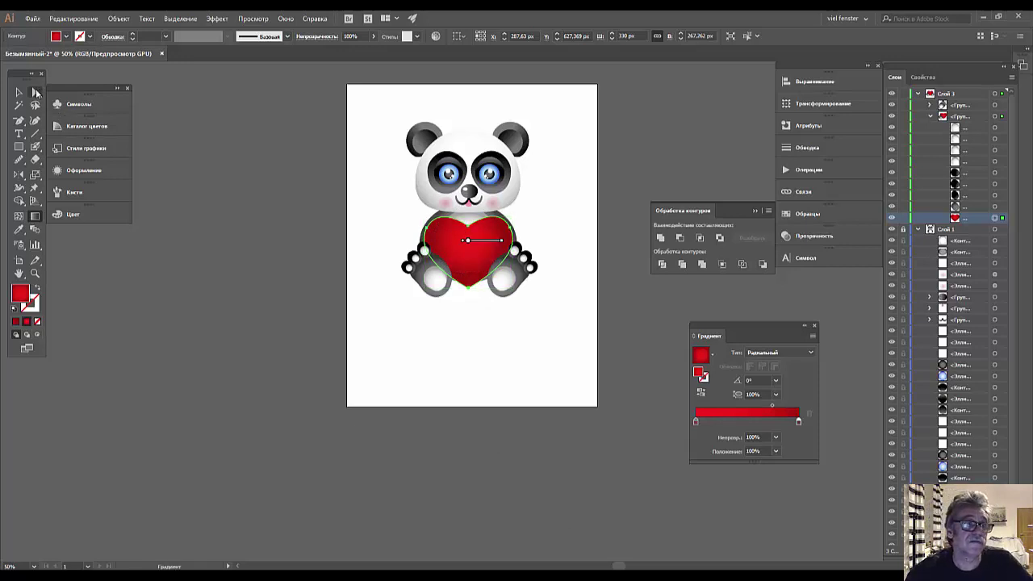
{"action": "left_click", "coordinate": [35, 94]}
{"action": "left_click", "coordinate": [171, 186]}
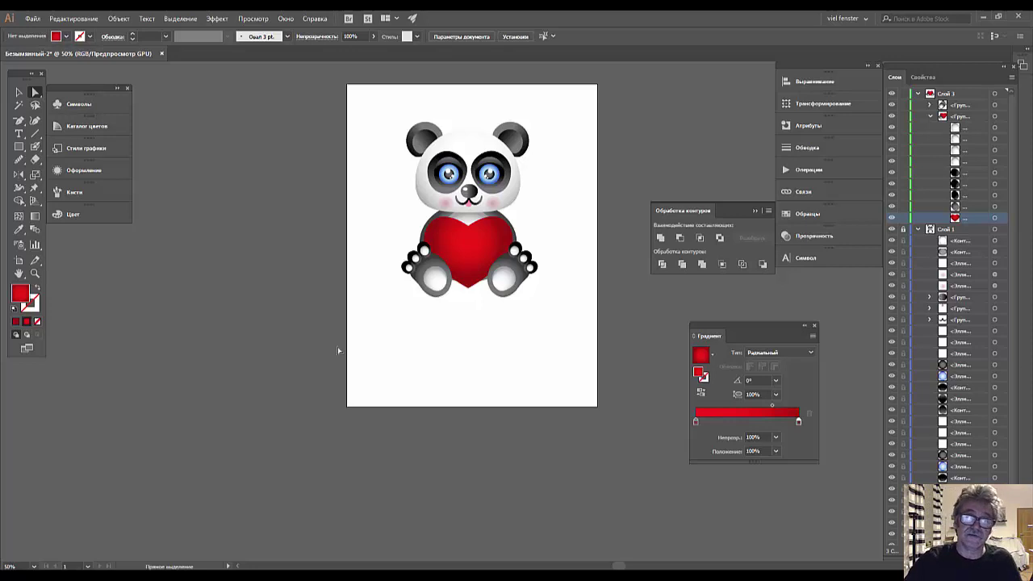
{"action": "key", "text": "ctrl+1"}
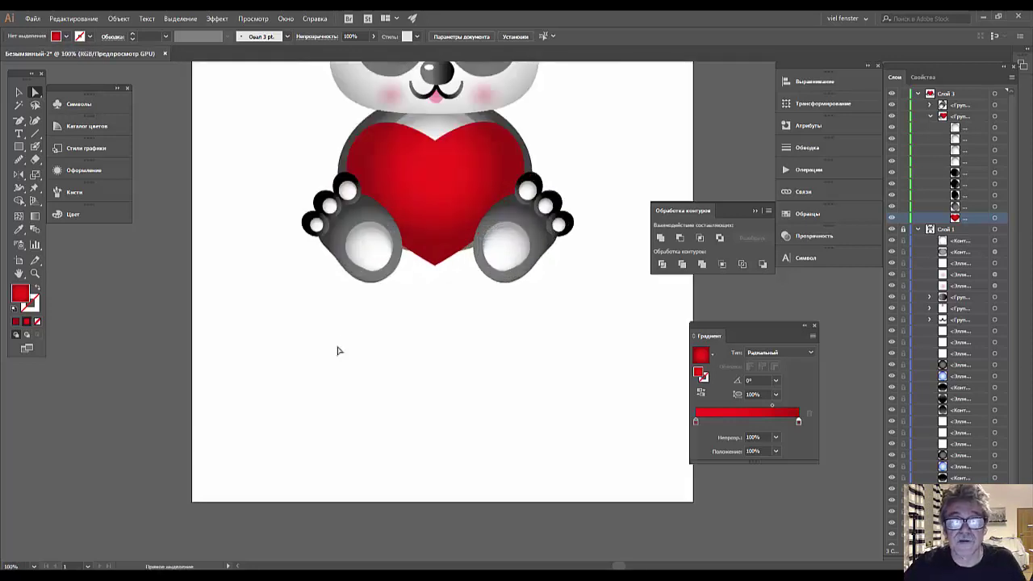
{"action": "double_click", "coordinate": [799, 422]}
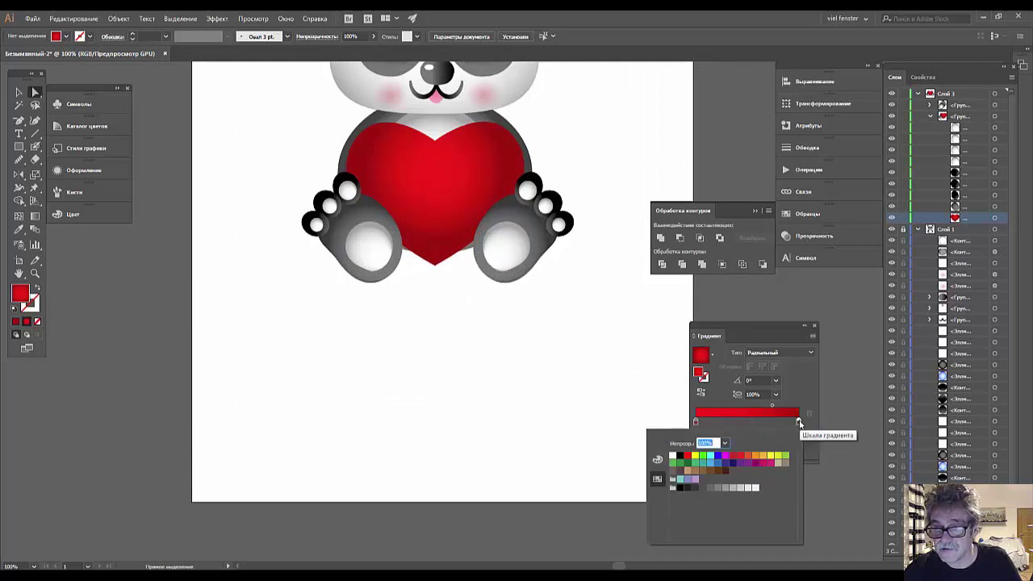
{"action": "key", "text": "Escape"}
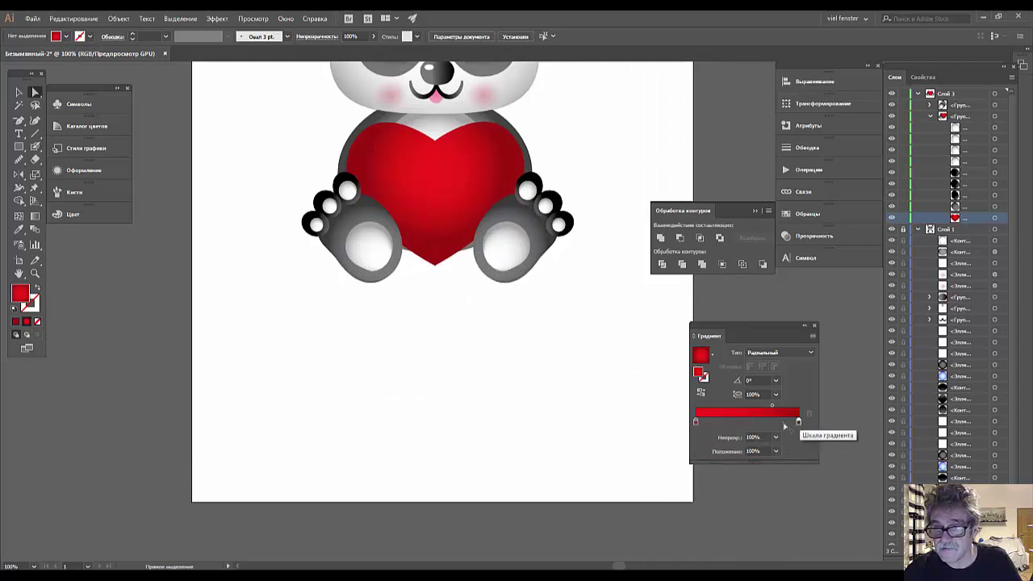
{"action": "left_click", "coordinate": [755, 421]}
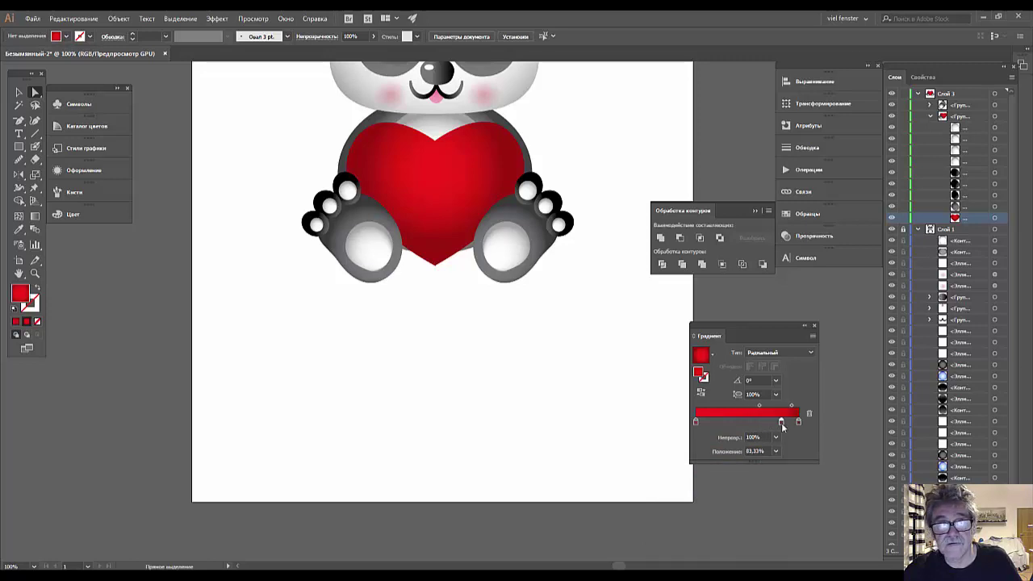
{"action": "left_click_drag", "start_coordinate": [781, 422], "coordinate": [778, 428]}
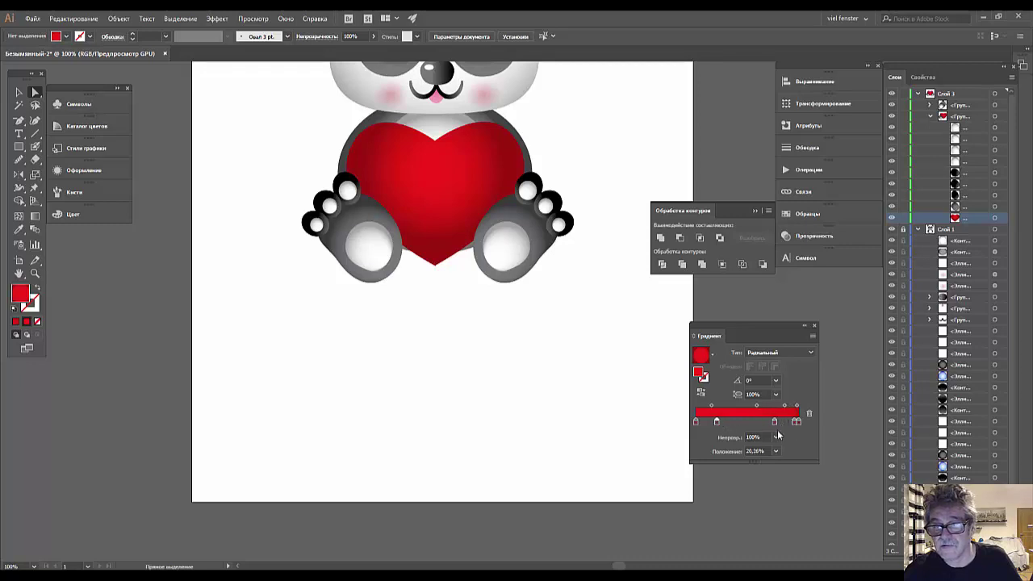
{"action": "left_click_drag", "start_coordinate": [796, 423], "coordinate": [791, 420]}
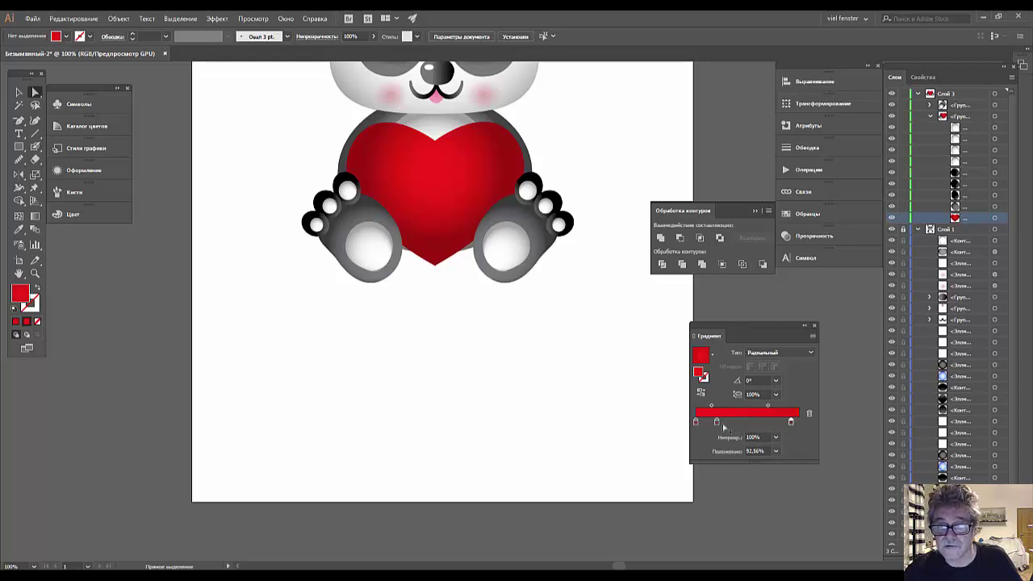
{"action": "left_click", "coordinate": [468, 191]}
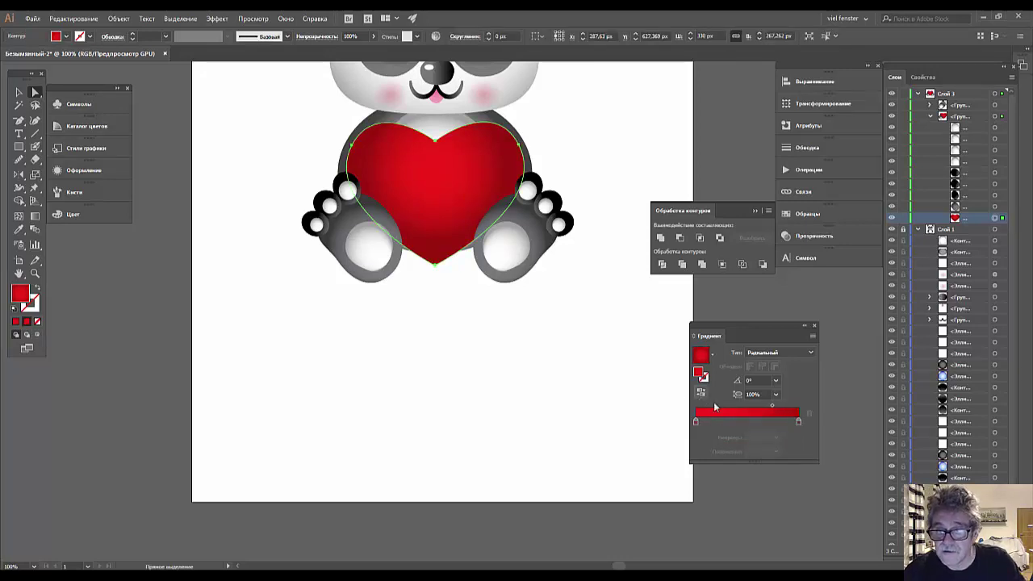
{"action": "left_click", "coordinate": [754, 421]}
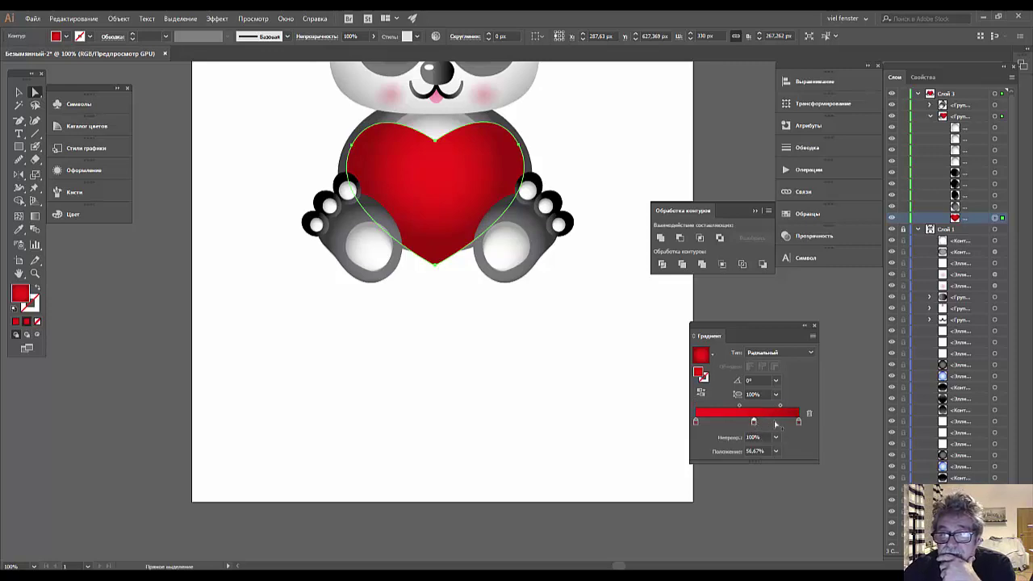
{"action": "left_click_drag", "start_coordinate": [754, 422], "coordinate": [757, 452]}
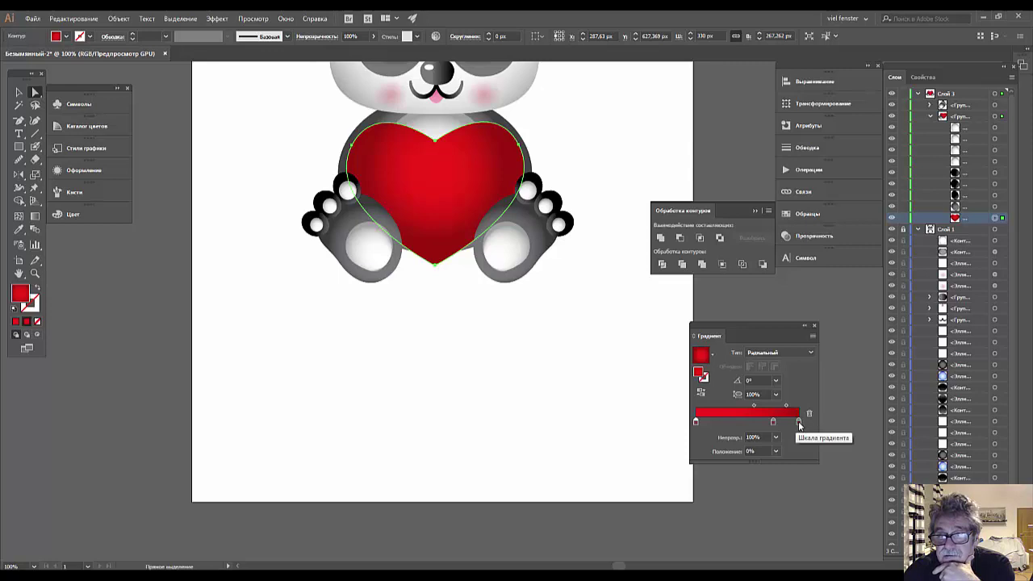
{"action": "left_click_drag", "start_coordinate": [798, 422], "coordinate": [793, 422]}
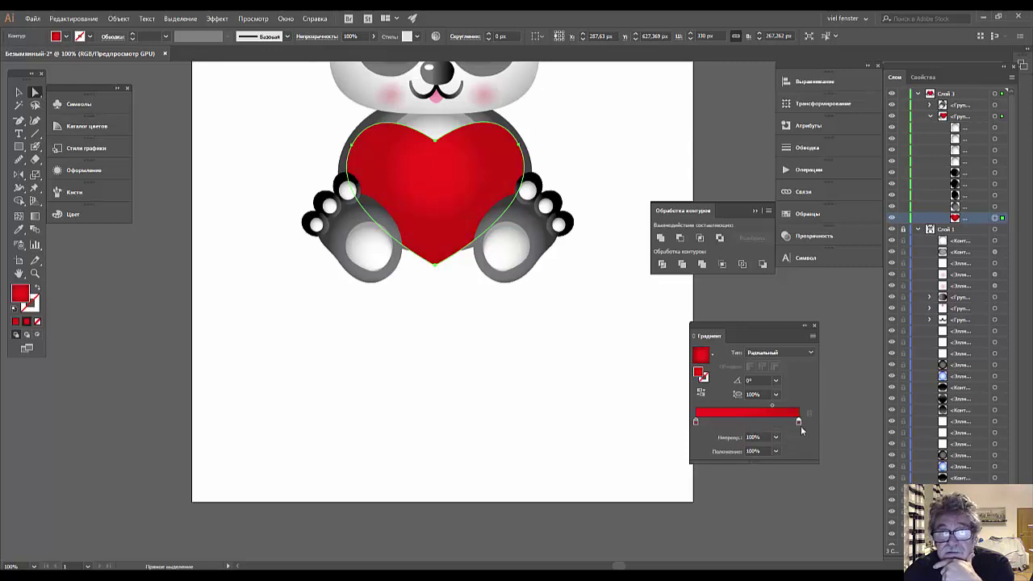
{"action": "left_click", "coordinate": [563, 400]}
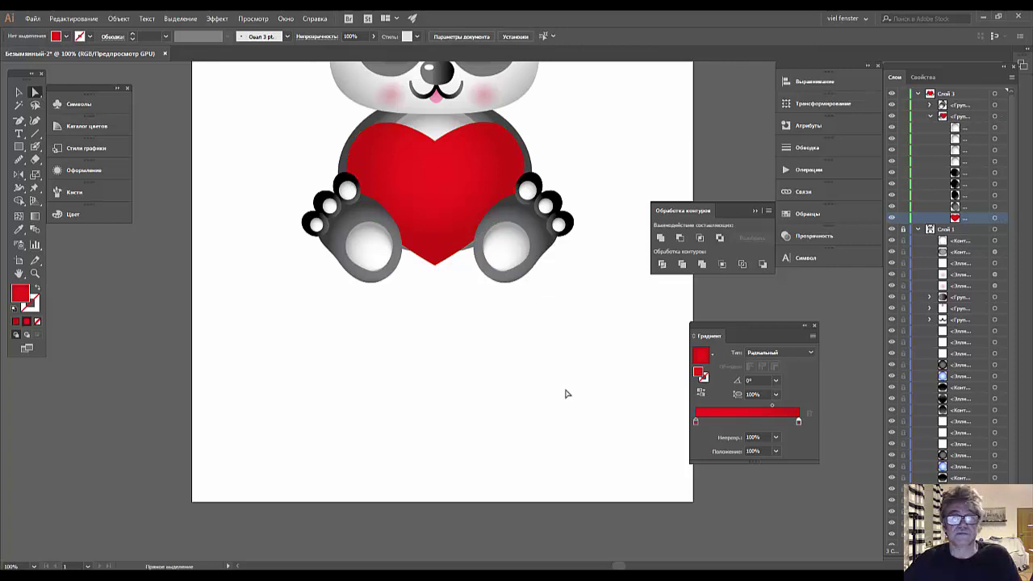
{"action": "key", "text": "ctrl+minus"}
{"action": "key", "text": "ctrl+minus"}
{"action": "key", "text": "ctrl+minus"}
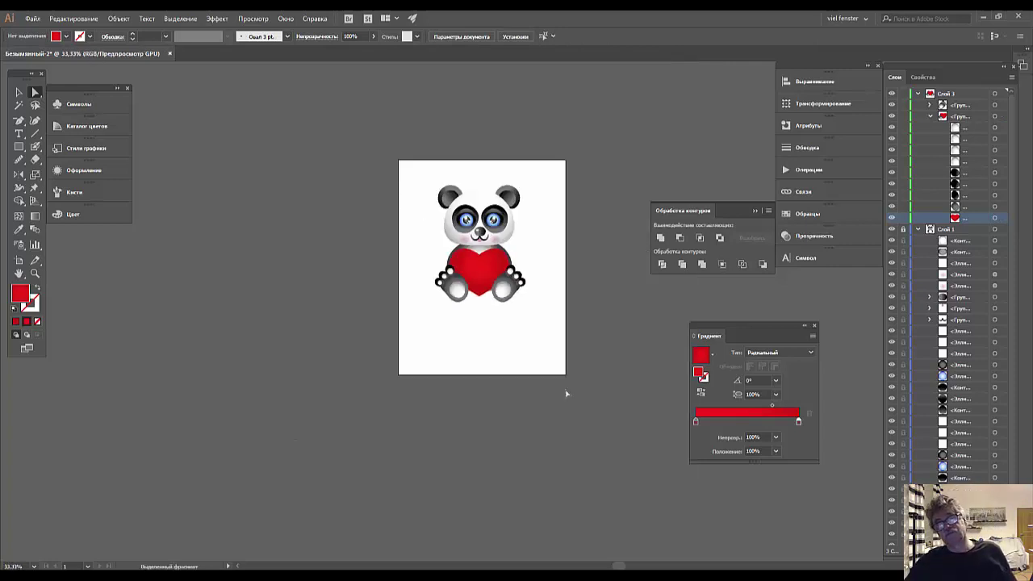
- Zoom in, switch the centre gradient stop to RGB sliders, and add some green
{"action": "key", "text": "ctrl+plus"}
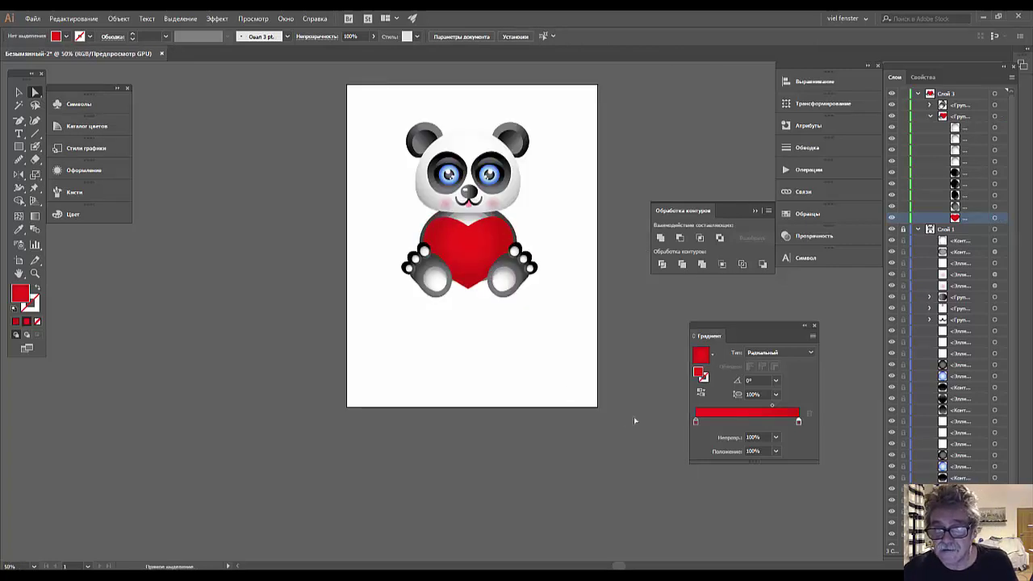
{"action": "double_click", "coordinate": [696, 423]}
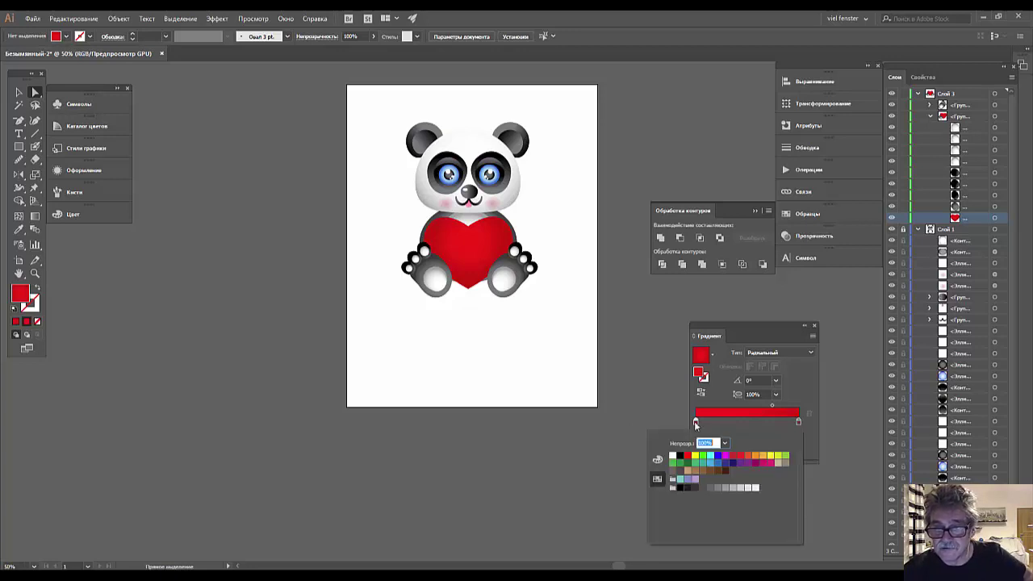
{"action": "key", "text": "Escape"}
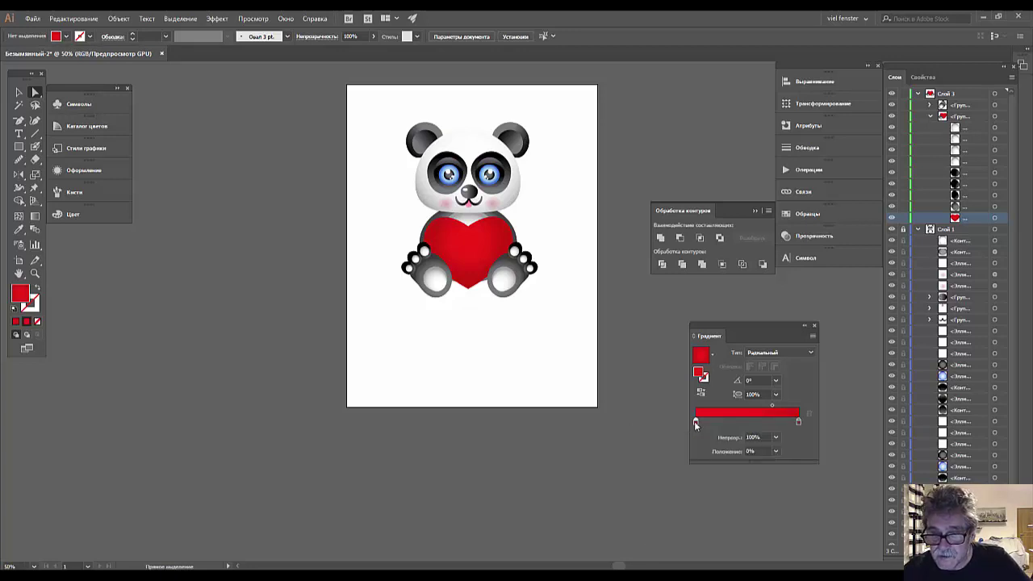
{"action": "double_click", "coordinate": [696, 422]}
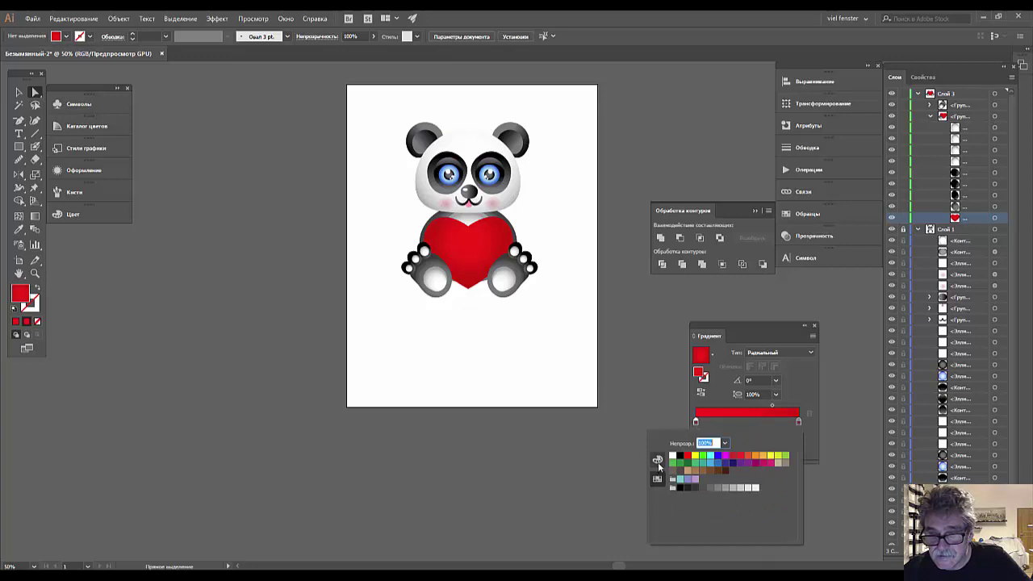
{"action": "left_click", "coordinate": [658, 460]}
{"action": "left_click_drag", "start_coordinate": [707, 482], "coordinate": [717, 481]}
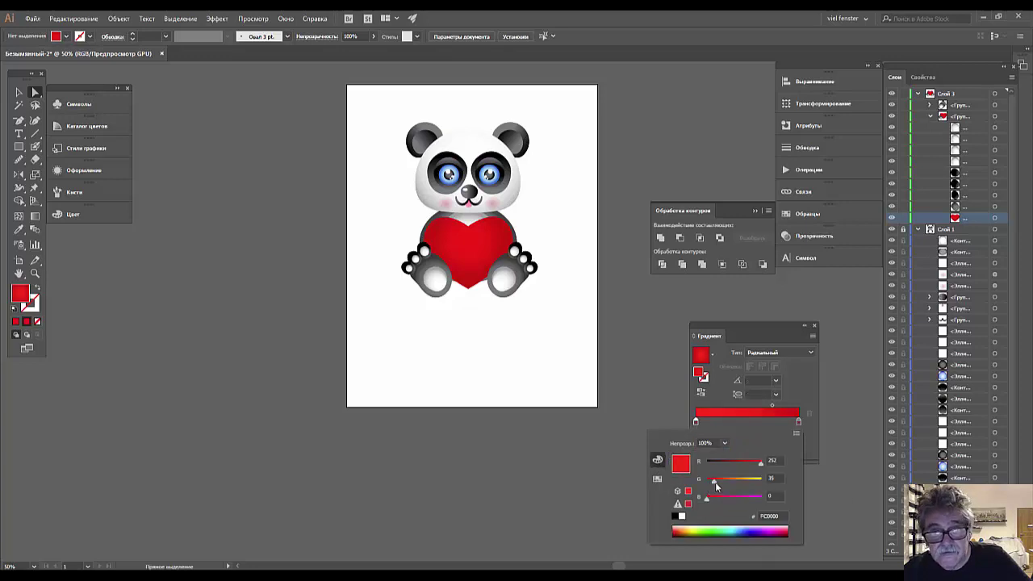
{"action": "left_click", "coordinate": [477, 252]}
- Reselect the heart and raise the centre stop's G to about 51, giving FC3300
{"action": "left_click", "coordinate": [477, 255]}
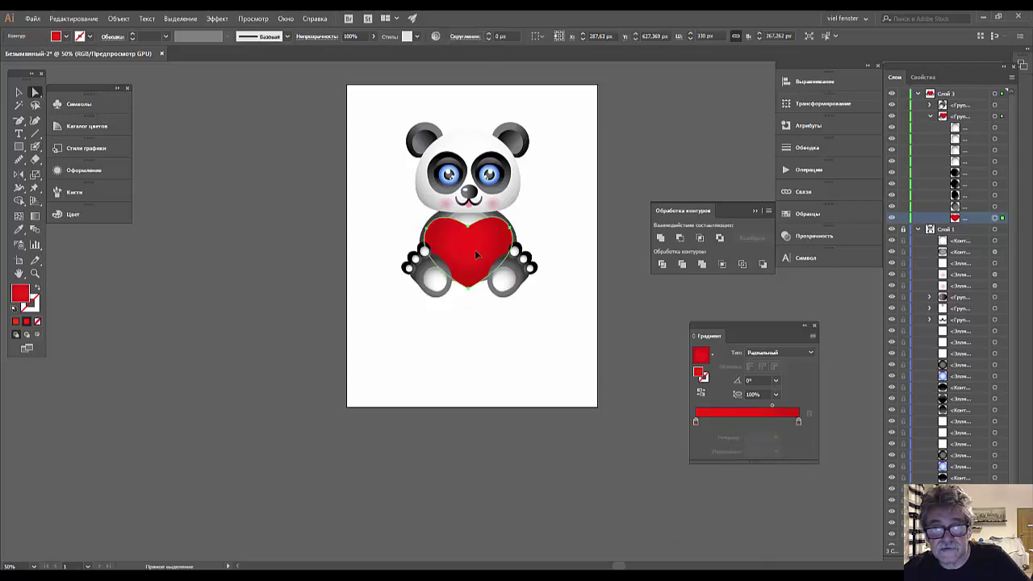
{"action": "double_click", "coordinate": [696, 421]}
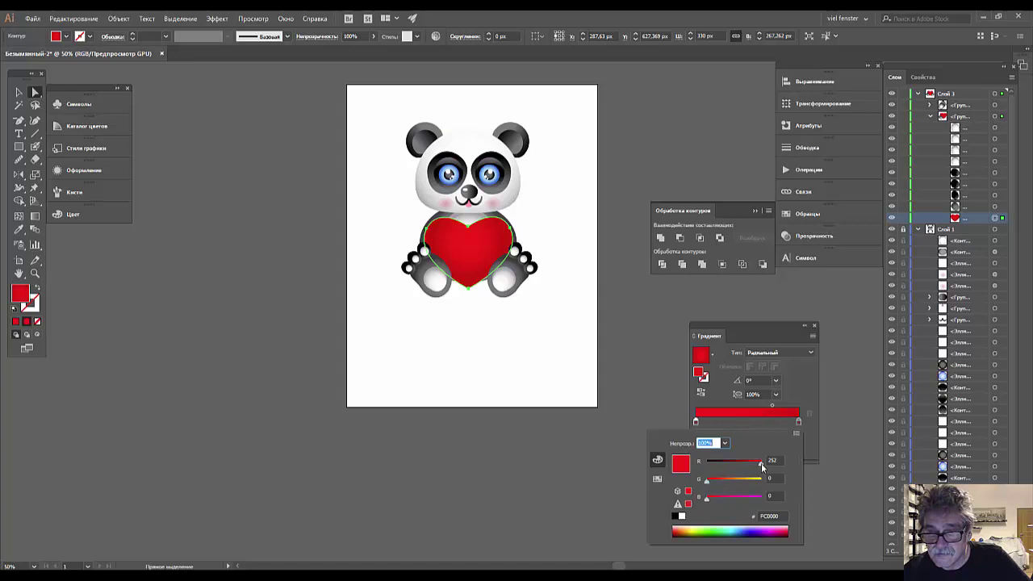
{"action": "mouse_move", "coordinate": [707, 481]}
{"action": "left_mouse_down"}
{"action": "mouse_move", "coordinate": [732, 485]}
{"action": "mouse_move", "coordinate": [720, 485]}
{"action": "left_mouse_up"}
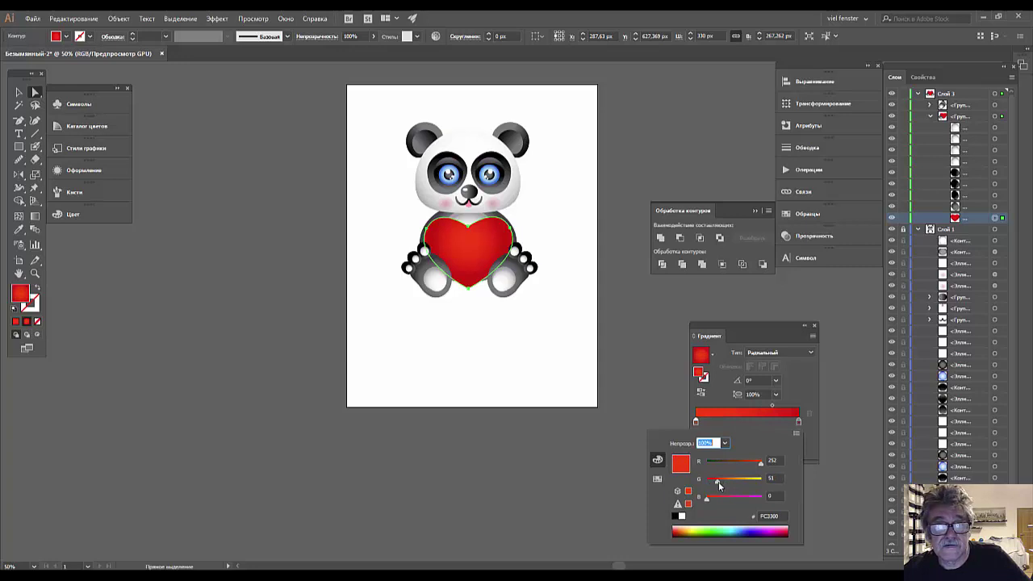
{"action": "left_click", "coordinate": [622, 478]}
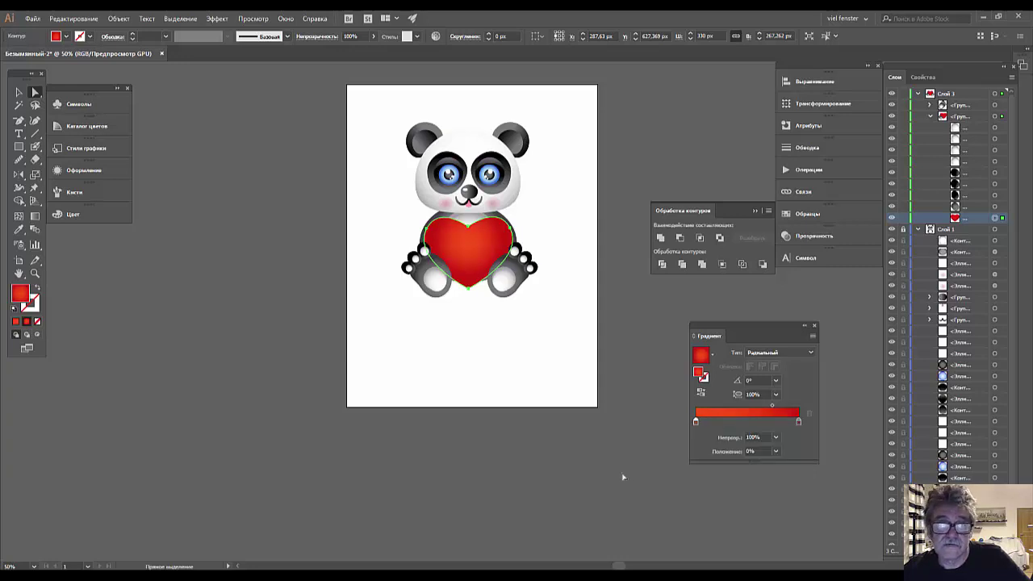
{"action": "left_click", "coordinate": [19, 92]}
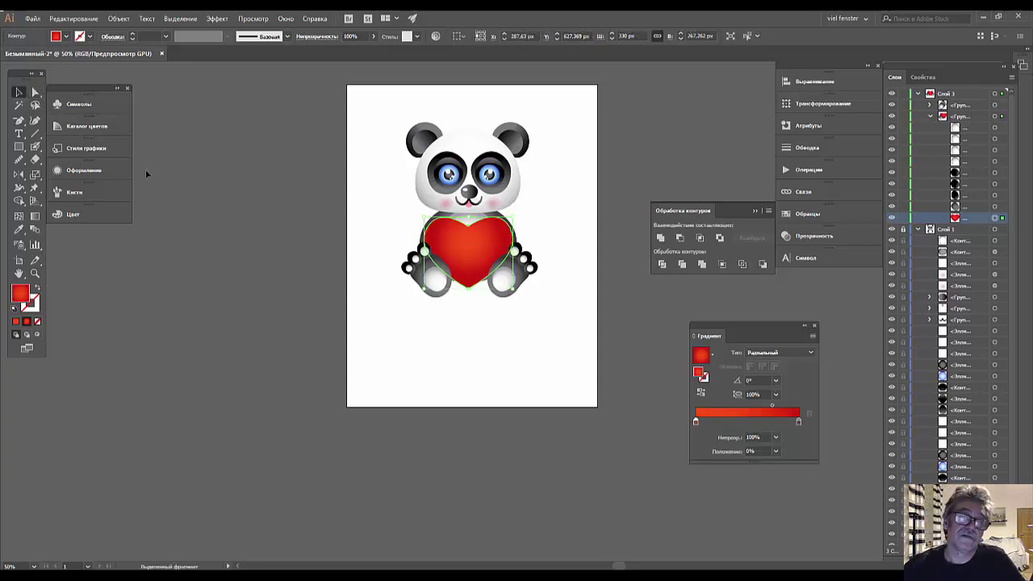
{"action": "left_click", "coordinate": [181, 226]}
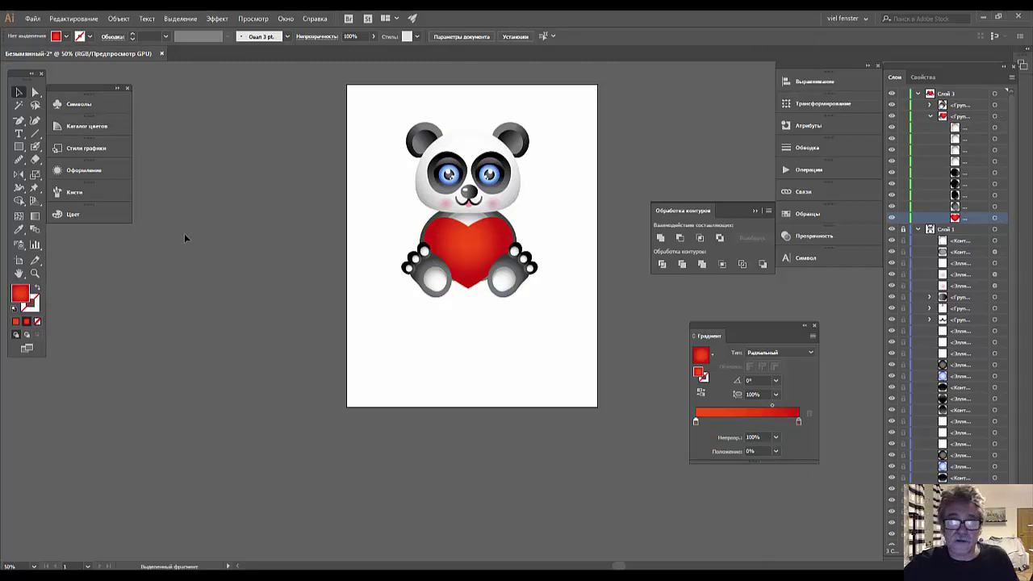
{"action": "key", "text": "ctrl+plus"}
{"action": "key", "text": "ctrl+plus"}
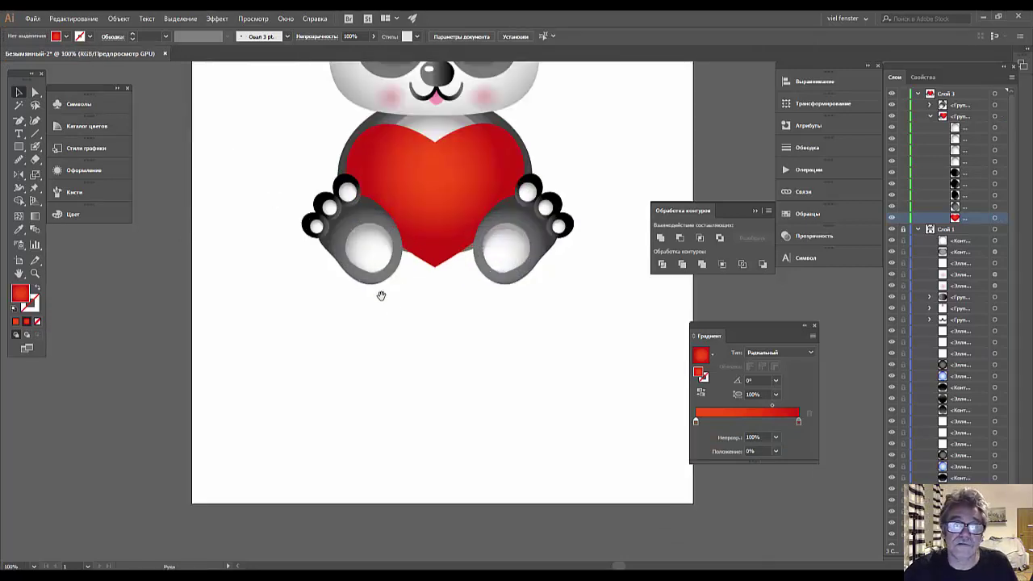
{"action": "scroll", "coordinate": [380, 293], "scroll_direction": "up", "scroll_amount": 5}
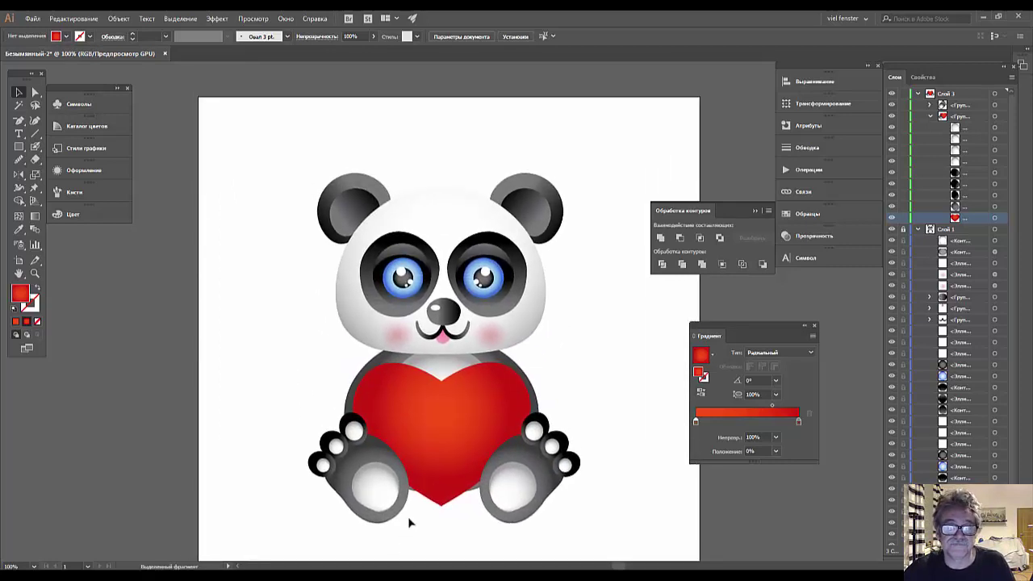
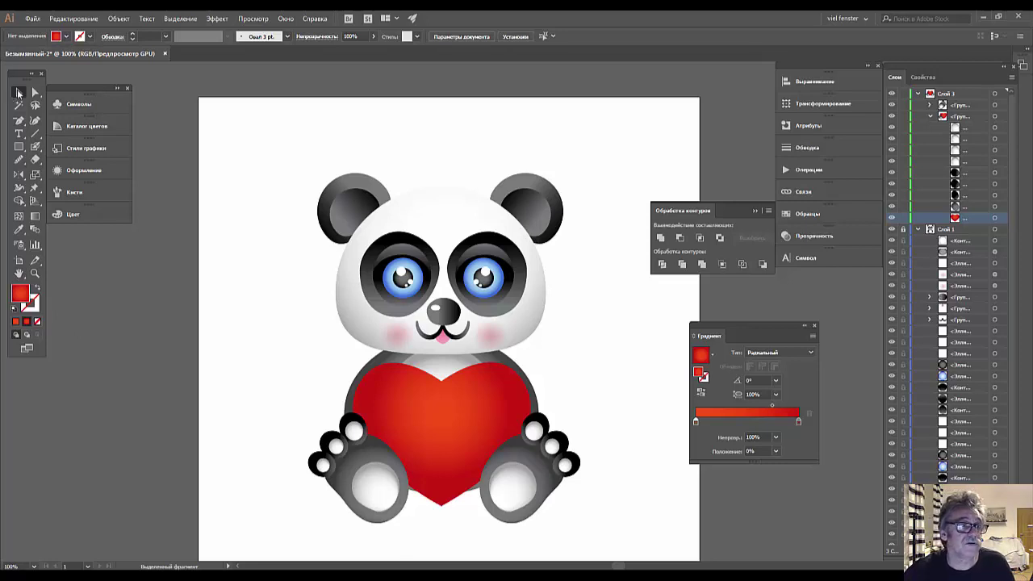
- Draw a circle over the heart's upper-right edge, discarding a trial rectangle first
{"action": "left_click", "coordinate": [19, 146]}
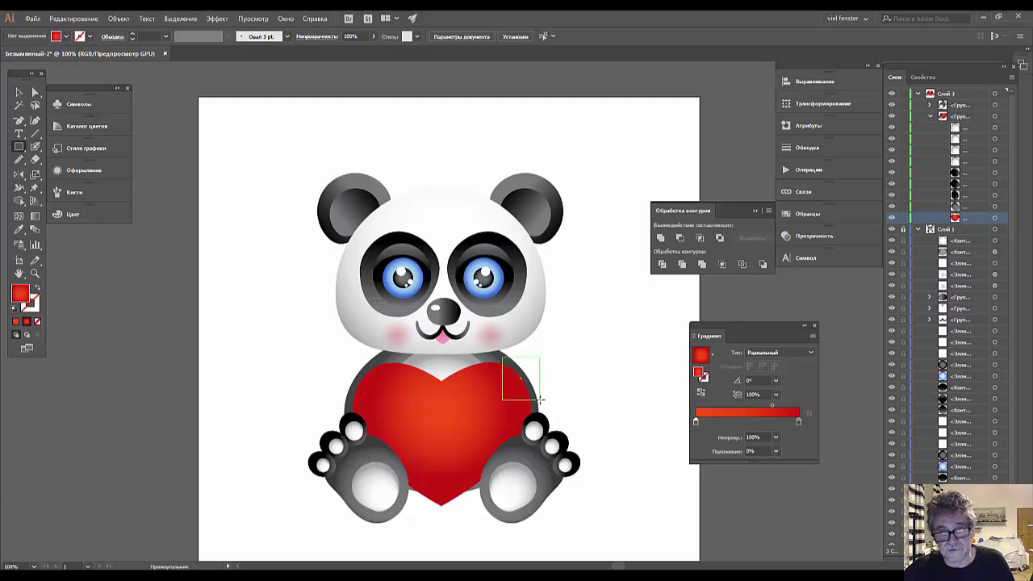
{"action": "left_click_drag", "start_coordinate": [502, 357], "coordinate": [540, 399]}
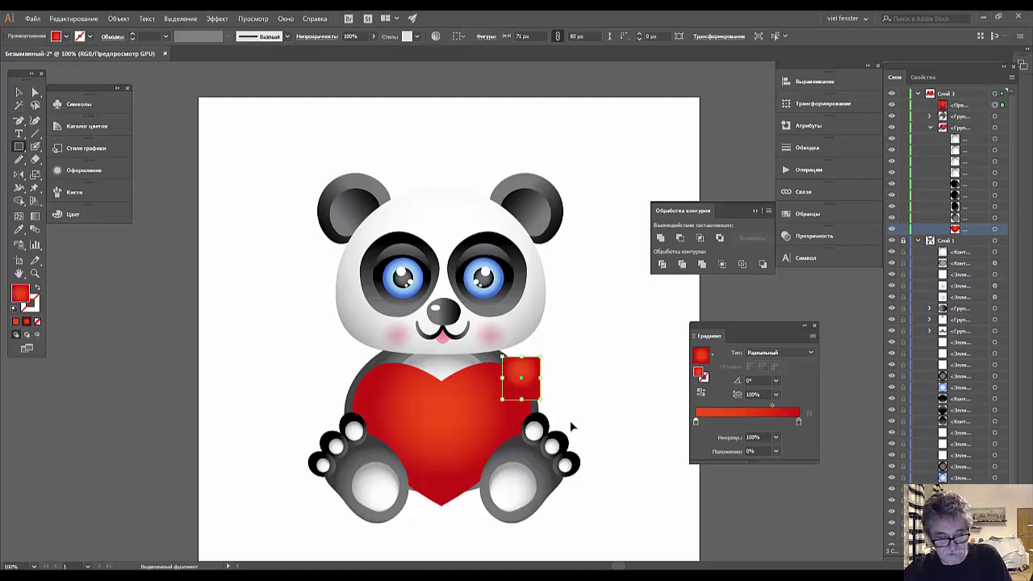
{"action": "key", "text": "Delete"}
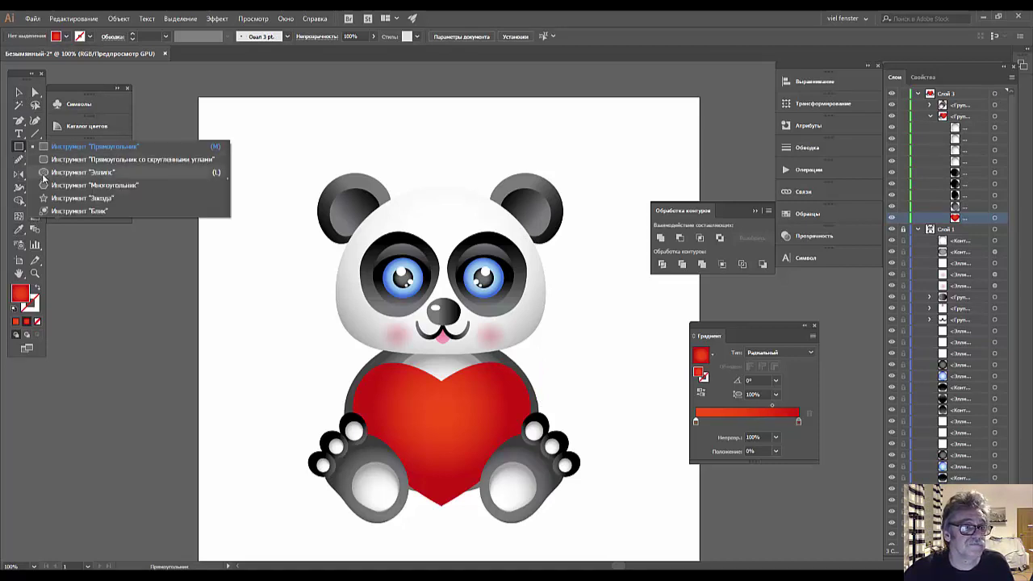
{"action": "left_click_drag", "start_coordinate": [20, 148], "coordinate": [45, 171]}
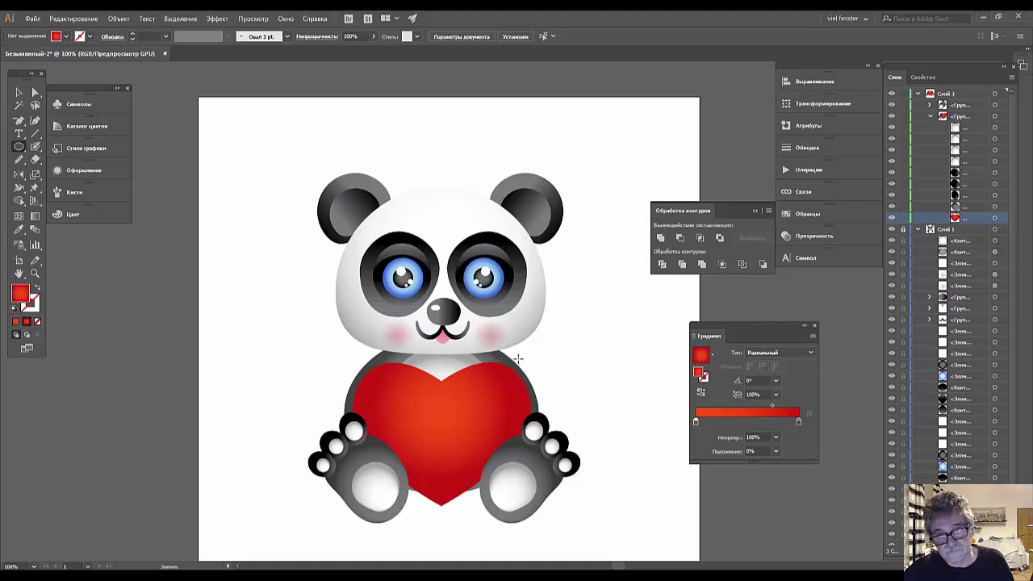
{"action": "mouse_move", "coordinate": [517, 359]}
{"action": "left_mouse_down"}
{"action": "mouse_move", "coordinate": [559, 409]}
{"action": "mouse_move", "coordinate": [545, 404]}
{"action": "left_mouse_up"}
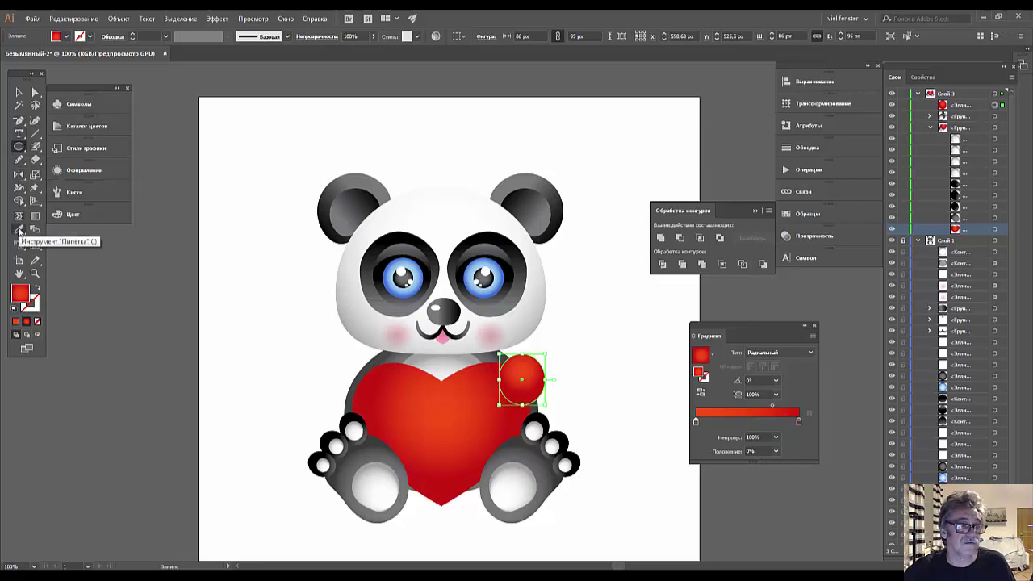
- Give the circle the ear's grey radial gradient and adjust its lower edge
{"action": "left_click", "coordinate": [19, 229]}
{"action": "left_click", "coordinate": [356, 211]}
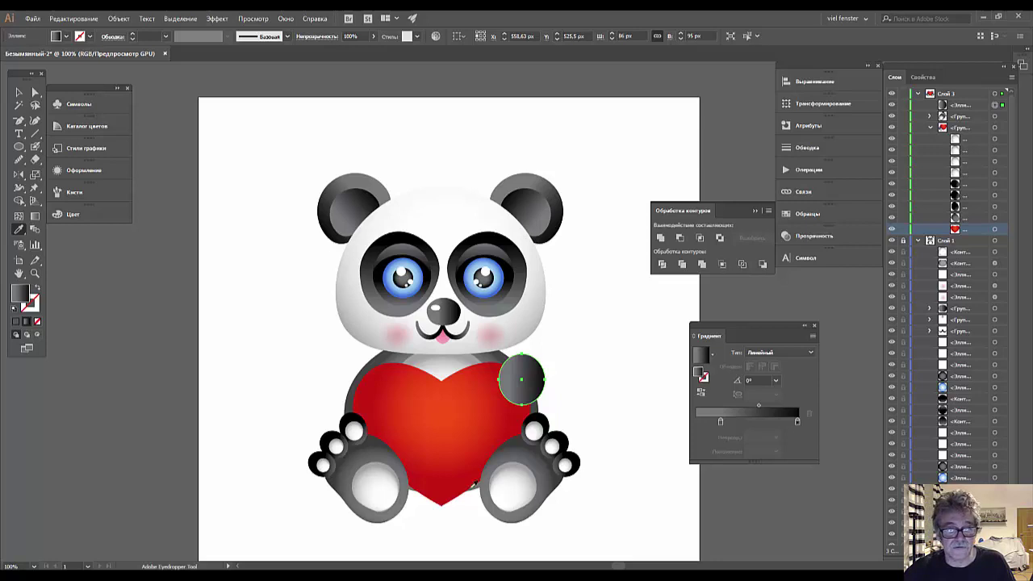
{"action": "left_click", "coordinate": [366, 451]}
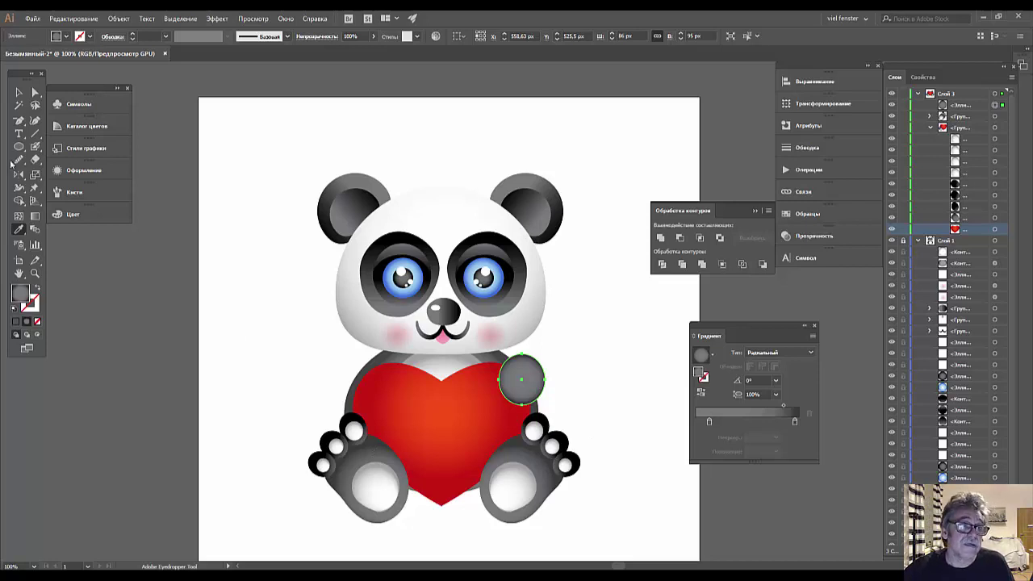
{"action": "left_click", "coordinate": [33, 93]}
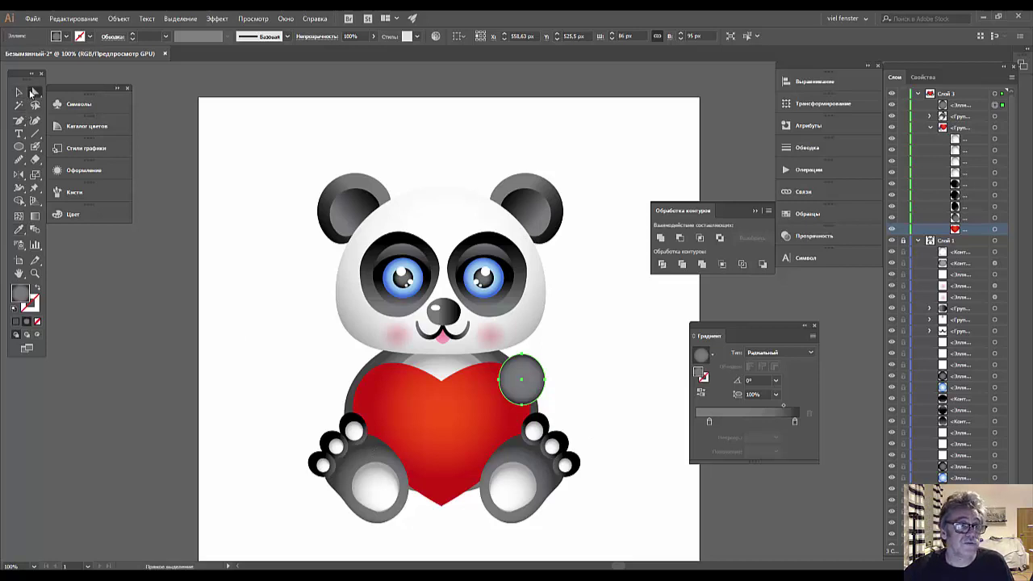
{"action": "left_click_drag", "start_coordinate": [520, 409], "coordinate": [523, 409]}
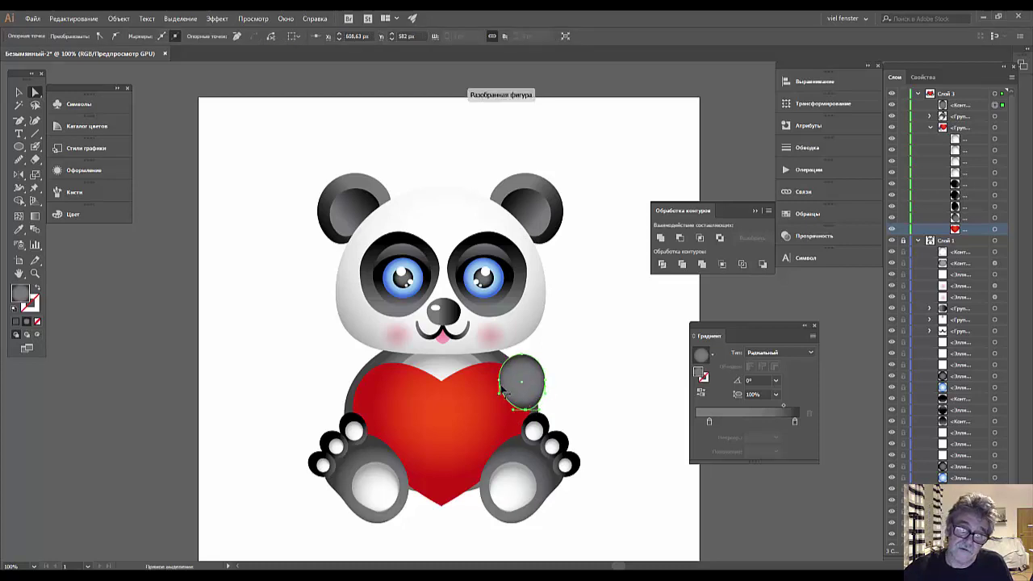
{"action": "left_click_drag", "start_coordinate": [501, 386], "coordinate": [497, 388]}
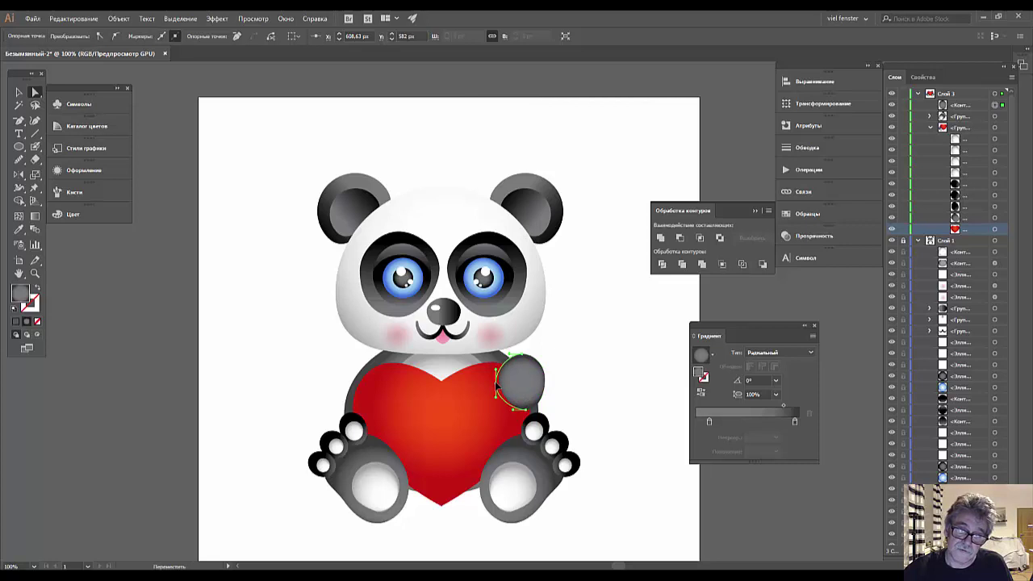
{"action": "key", "text": "ctrl+z"}
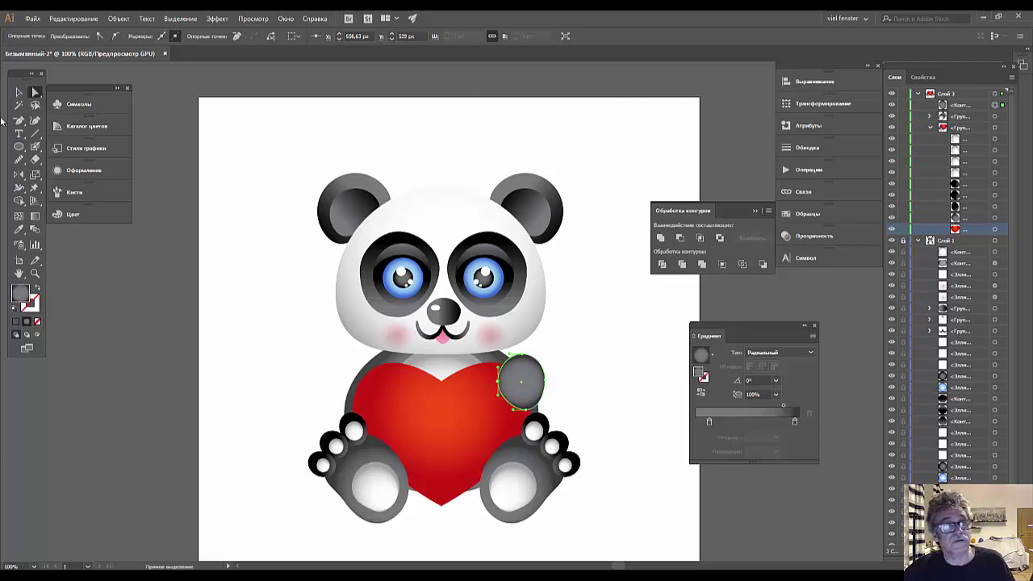
- Rotate the grey paw about 22 degrees and nudge it into place on the heart
{"action": "key", "text": "v"}
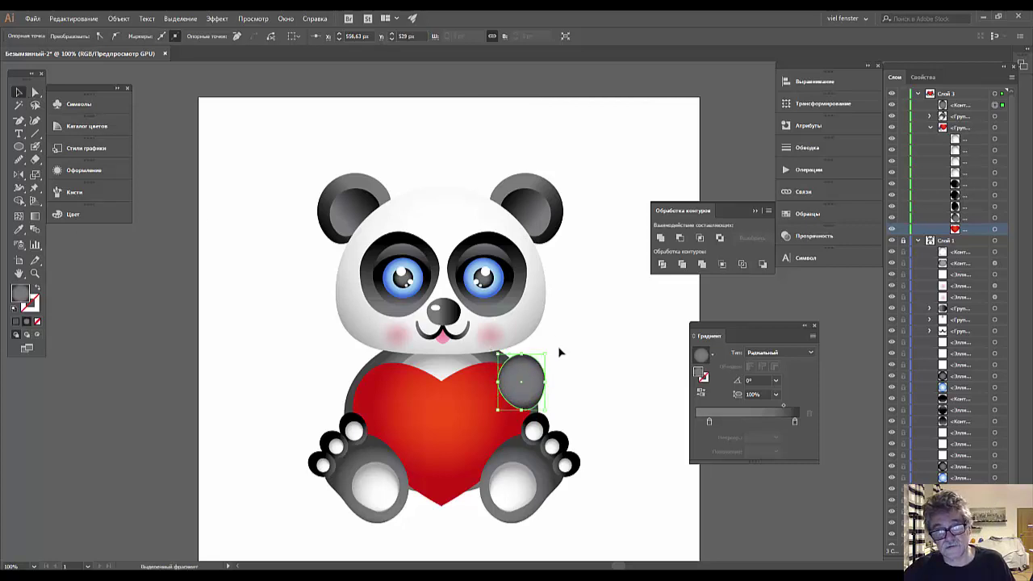
{"action": "left_click_drag", "start_coordinate": [550, 349], "coordinate": [536, 339]}
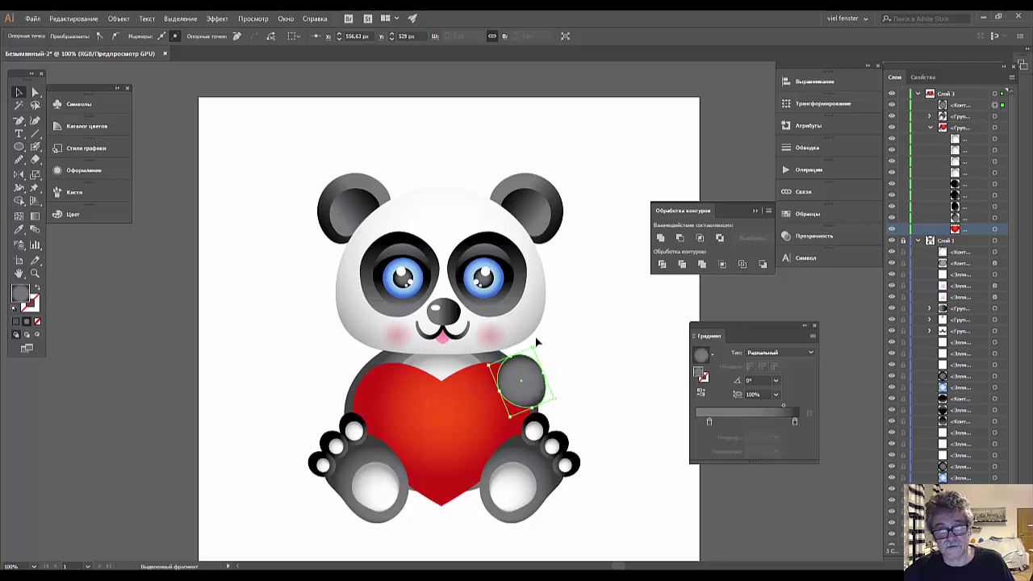
{"action": "left_click_drag", "start_coordinate": [521, 382], "coordinate": [522, 393]}
{"action": "left_click_drag", "start_coordinate": [519, 394], "coordinate": [517, 392]}
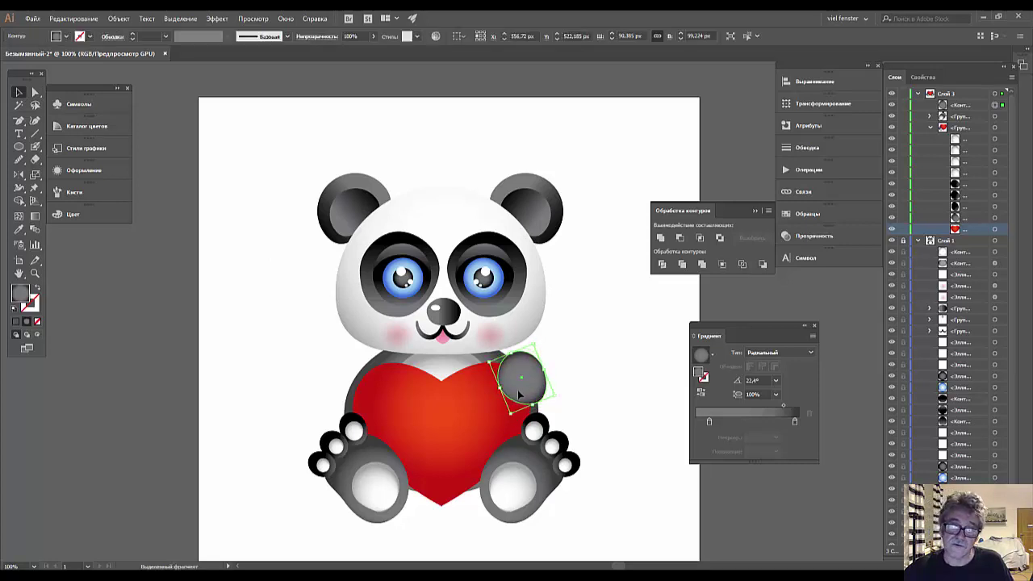
{"action": "left_click", "coordinate": [623, 478]}
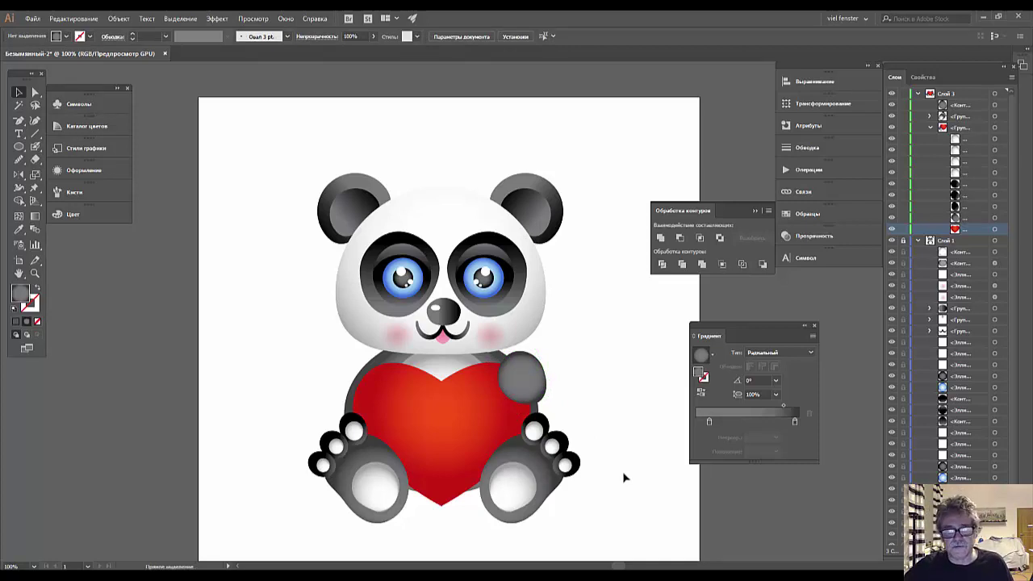
{"action": "key", "text": "ctrl+plus"}
{"action": "key", "text": "ctrl+minus"}
{"action": "key", "text": "ctrl+minus"}
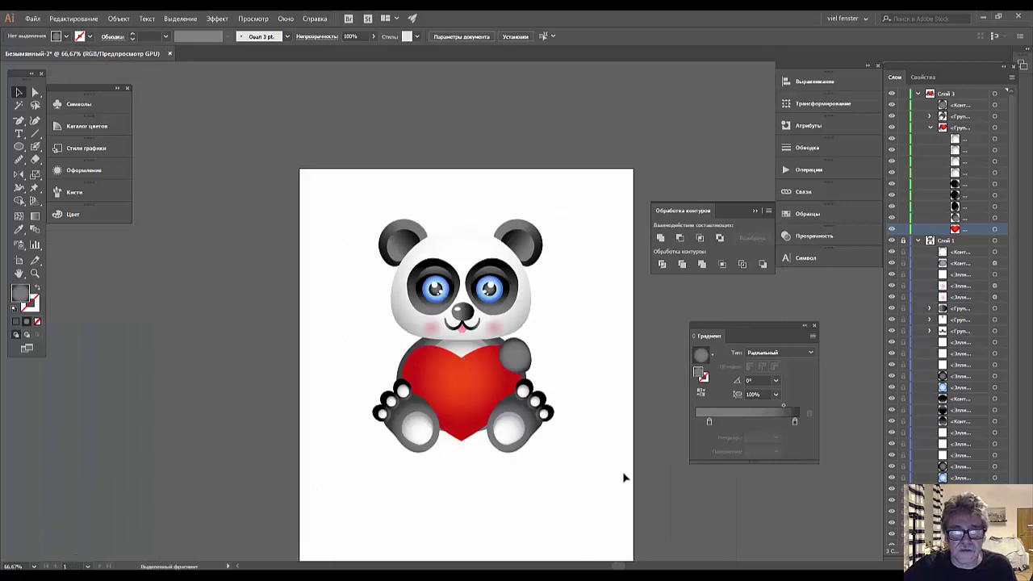
{"action": "mouse_move", "coordinate": [355, 387]}
{"action": "left_mouse_down"}
{"action": "mouse_move", "coordinate": [421, 469]}
{"action": "mouse_move", "coordinate": [443, 468]}
{"action": "left_mouse_up"}
{"action": "left_click", "coordinate": [444, 473]}
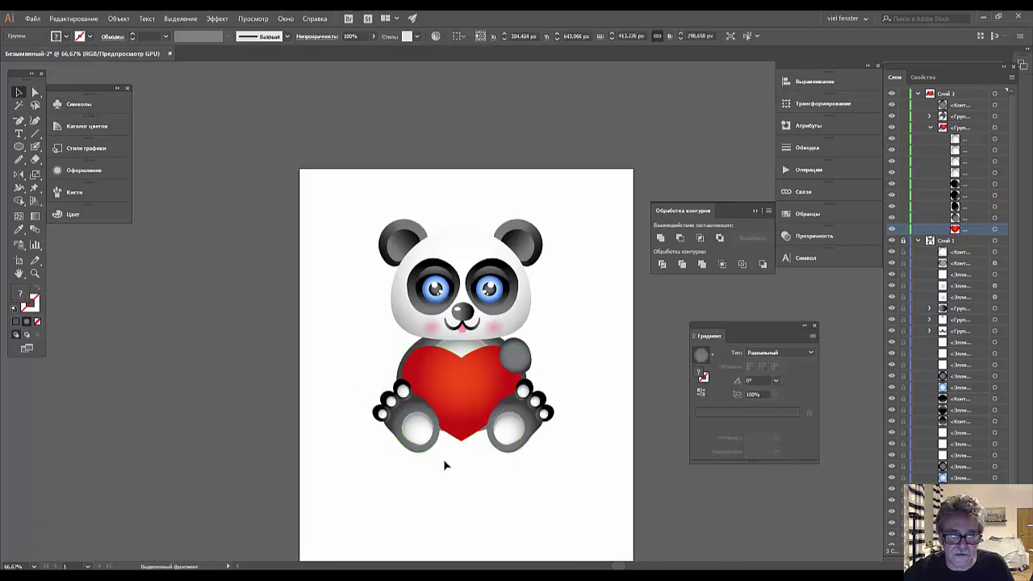
{"action": "left_click", "coordinate": [451, 412]}
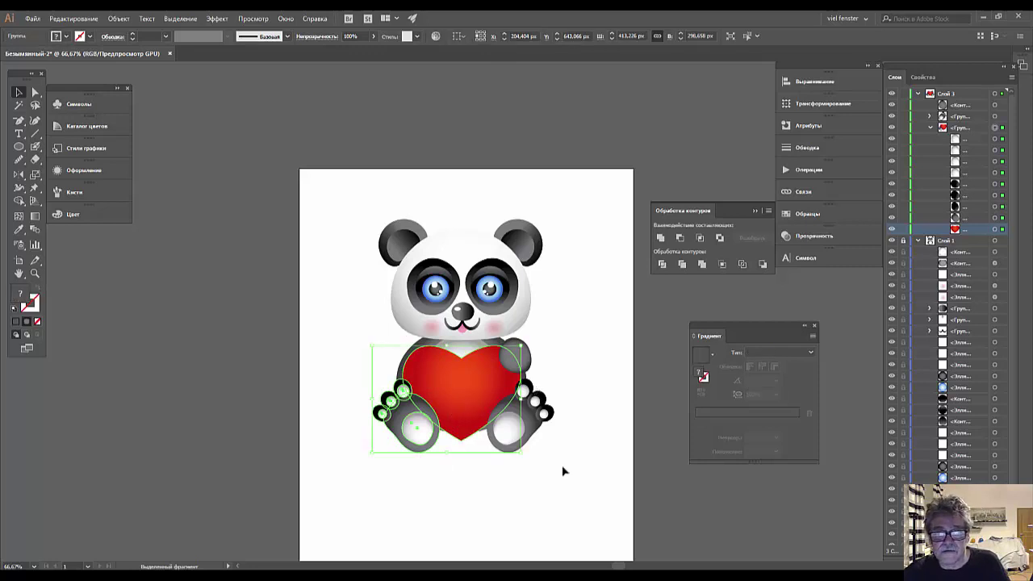
{"action": "left_click", "coordinate": [445, 361]}
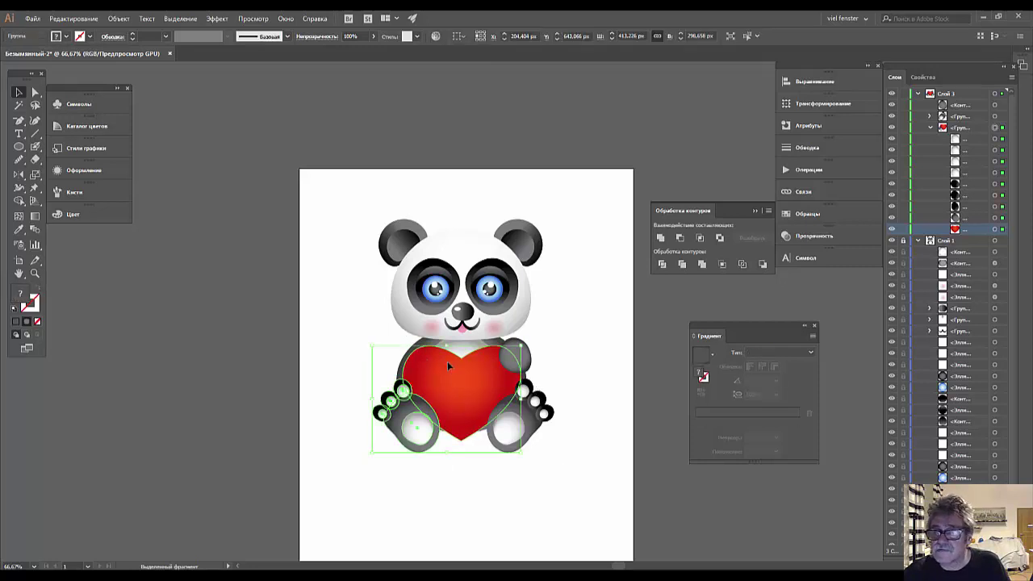
{"action": "left_click", "coordinate": [509, 501]}
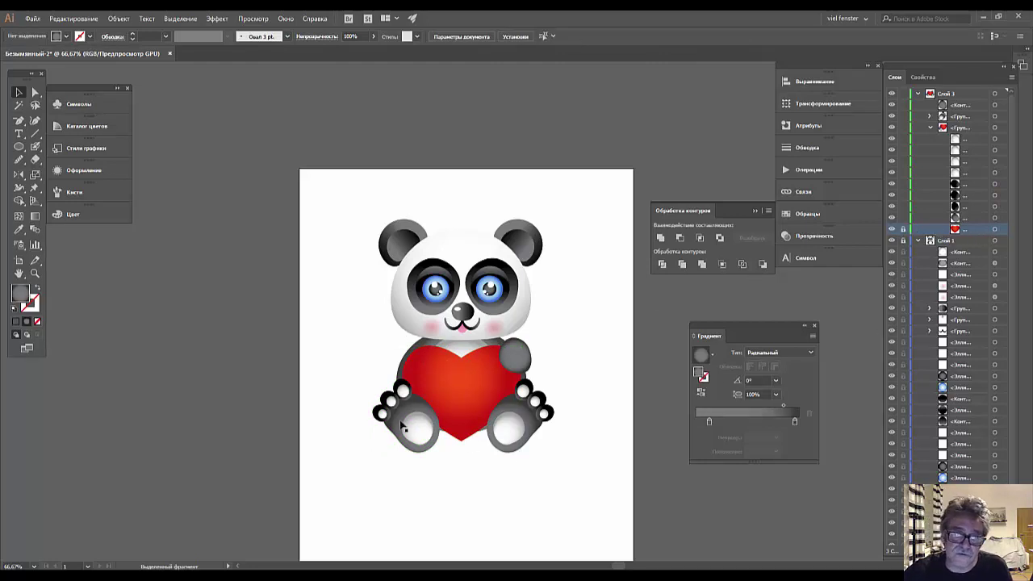
{"action": "left_click", "coordinate": [388, 407]}
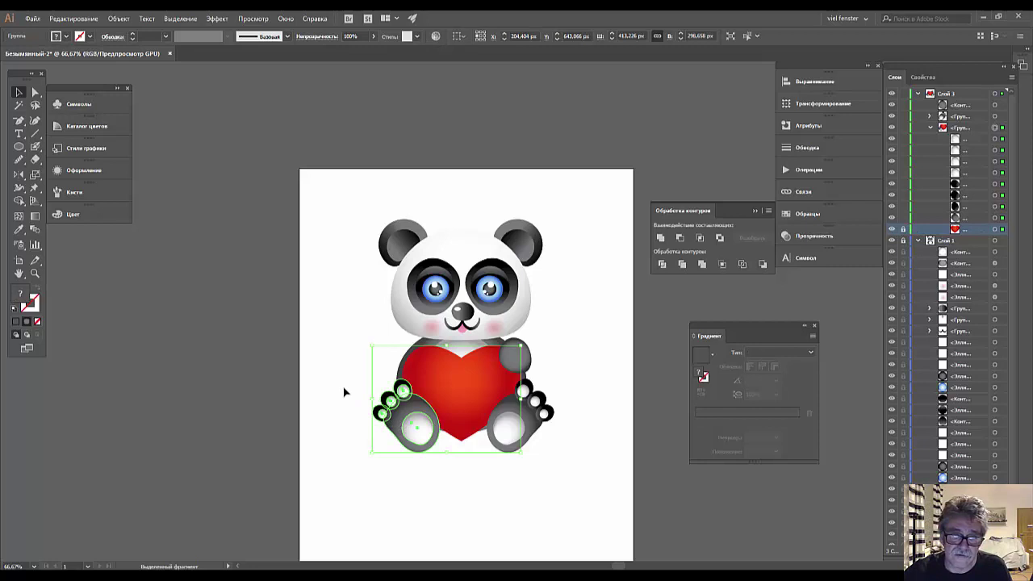
{"action": "left_click_drag", "start_coordinate": [403, 413], "coordinate": [382, 449]}
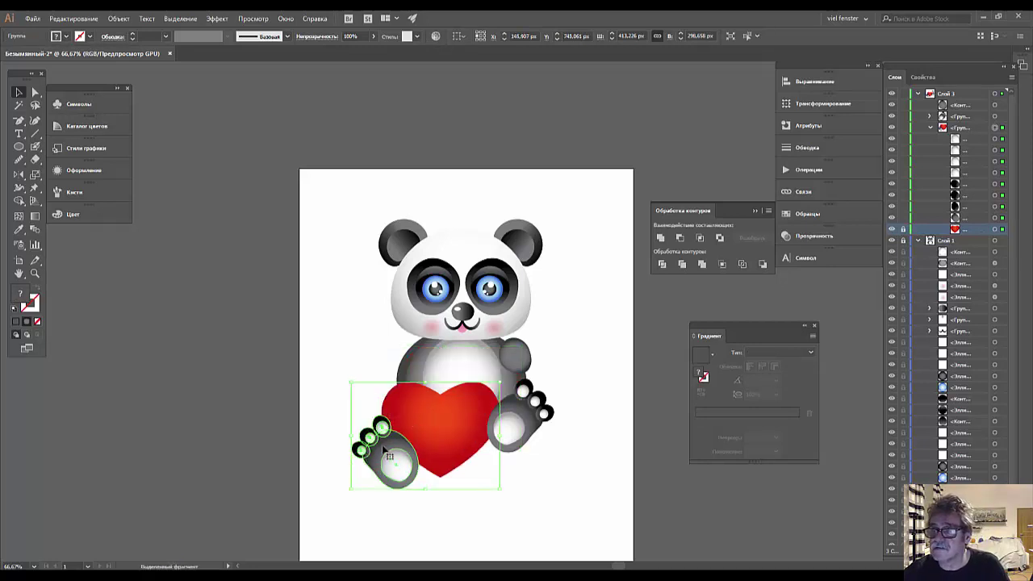
{"action": "left_click", "coordinate": [389, 456], "text": "ctrl"}
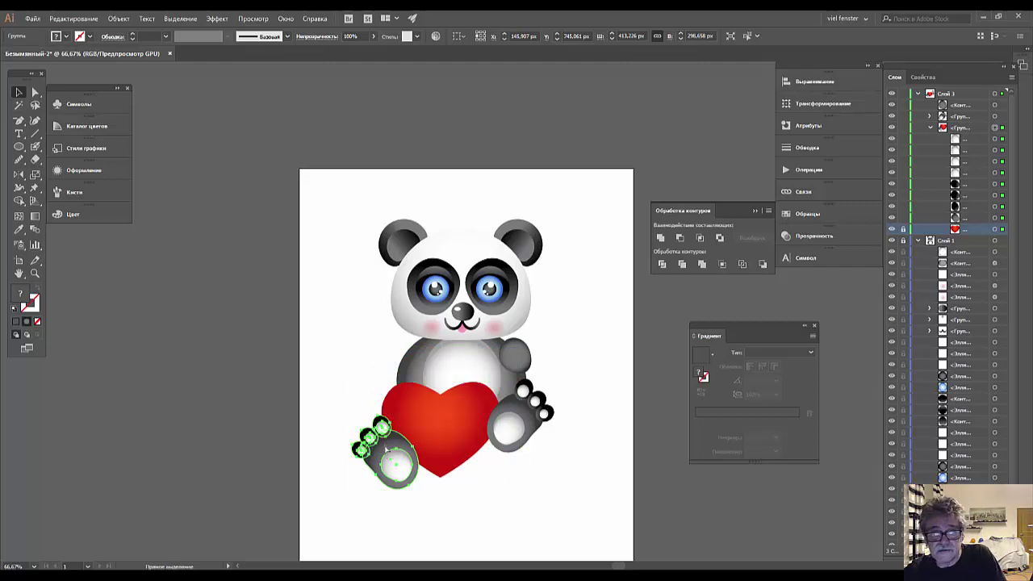
{"action": "key", "text": "ctrl+z"}
{"action": "key", "text": "ctrl+z"}
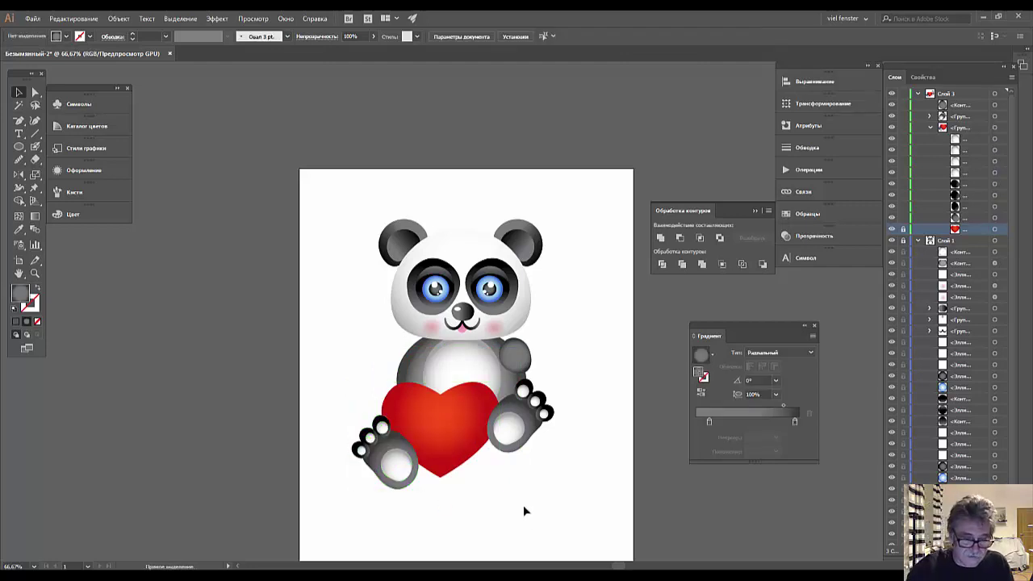
{"action": "key", "text": "ctrl+z"}
{"action": "key", "text": "ctrl+z"}
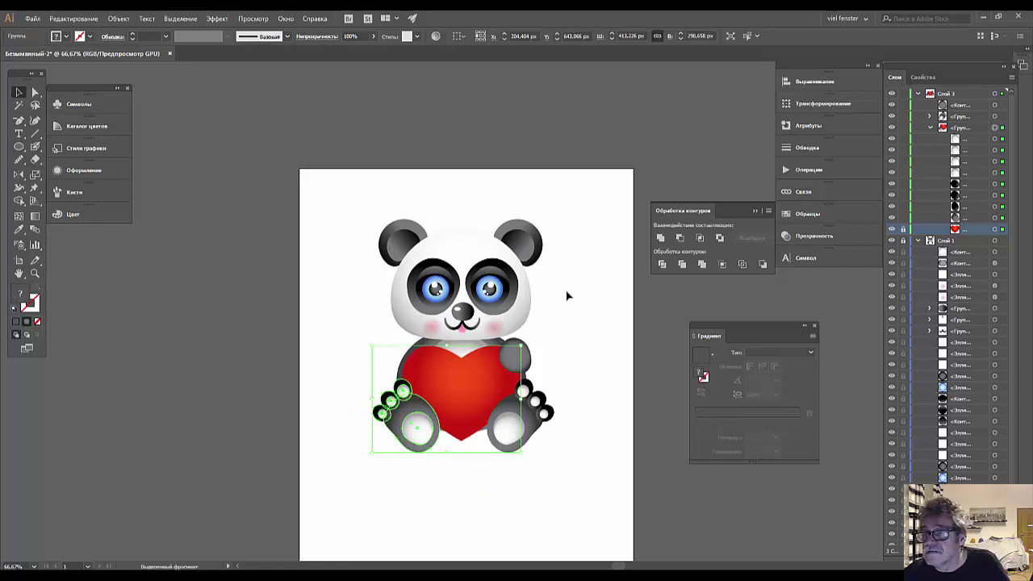
{"action": "left_click", "coordinate": [931, 128]}
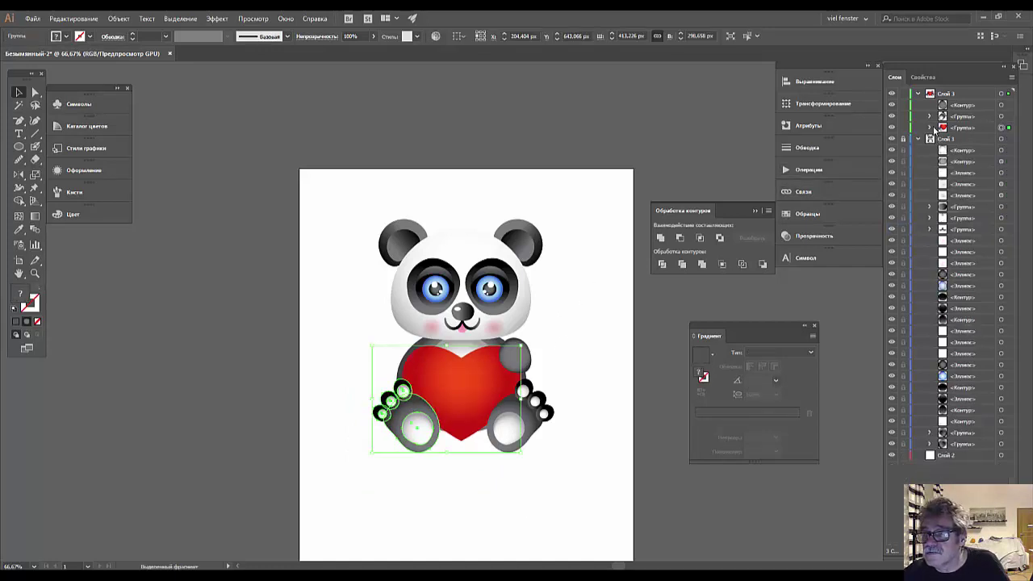
{"action": "left_click", "coordinate": [931, 129]}
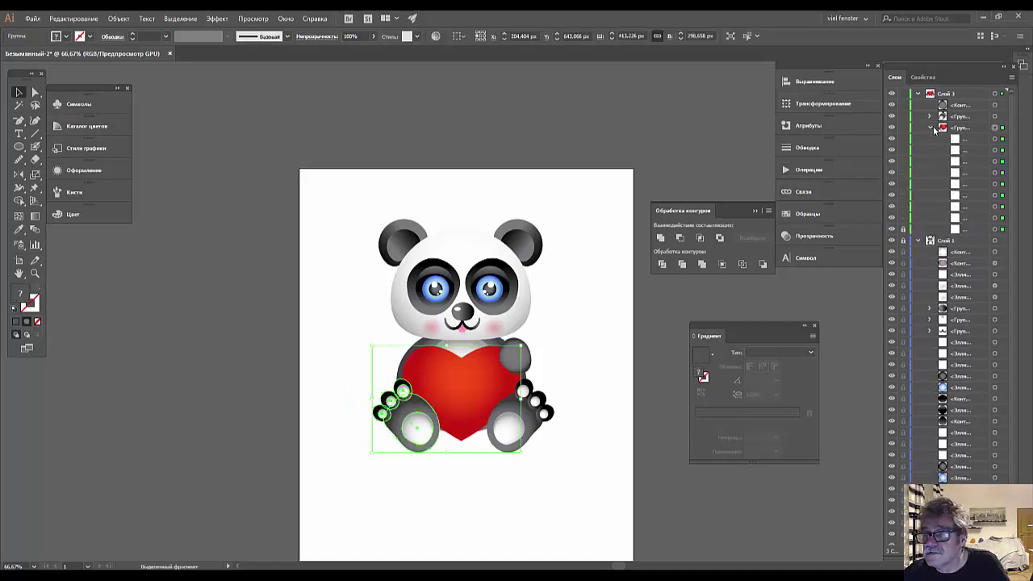
{"action": "left_click", "coordinate": [892, 230]}
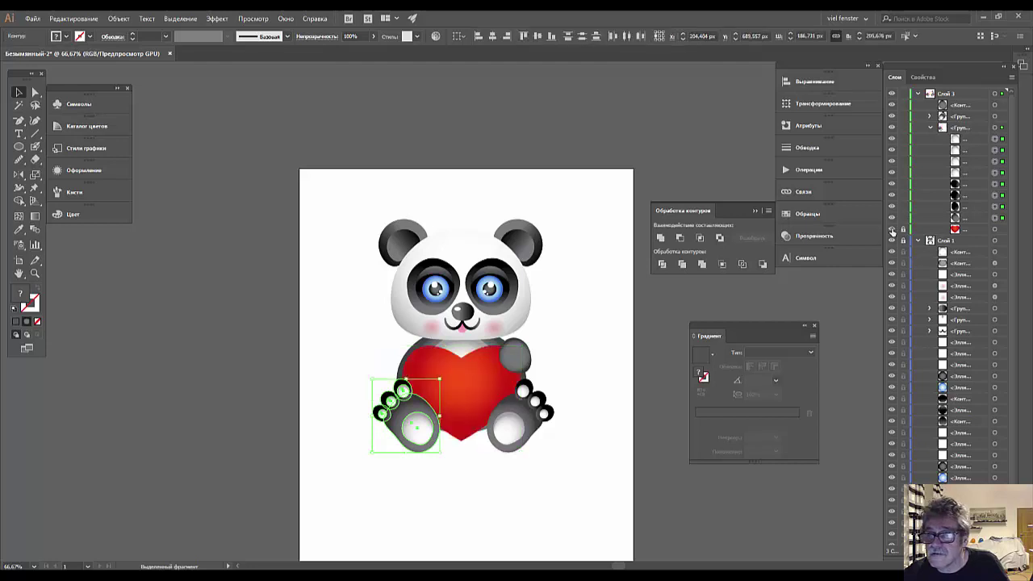
{"action": "key", "text": "ctrl+shift+a"}
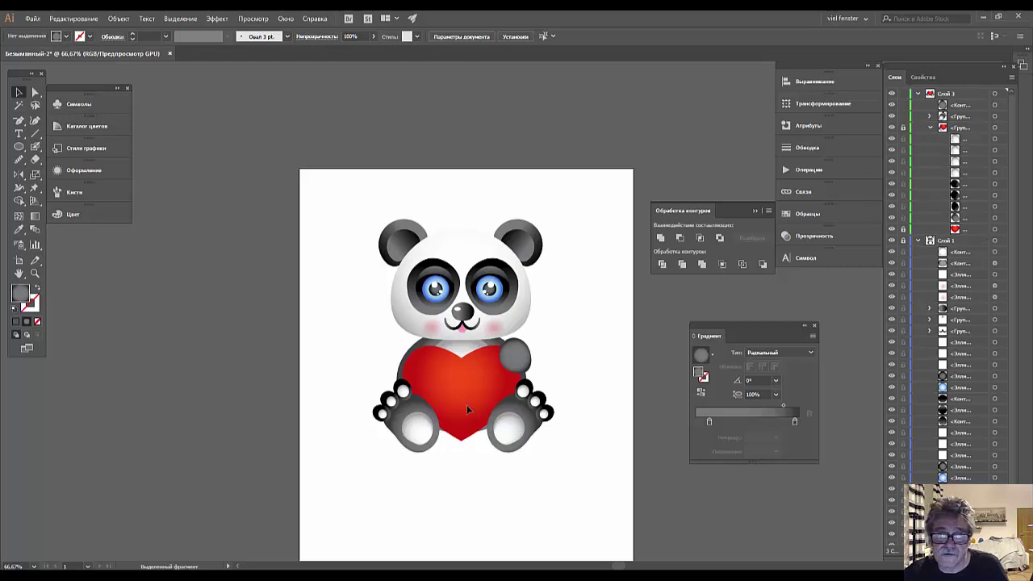
{"action": "left_click", "coordinate": [930, 128]}
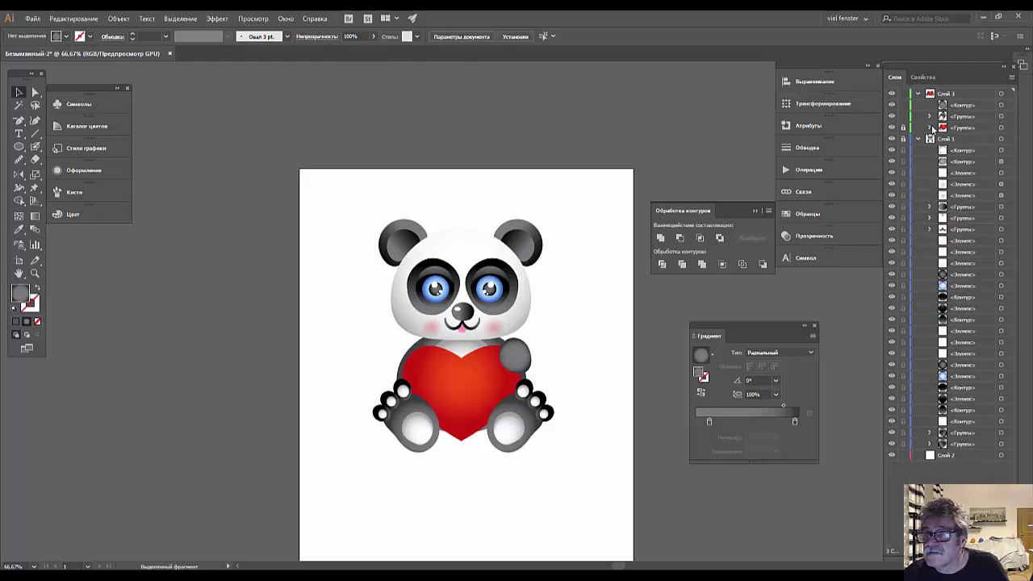
{"action": "left_click", "coordinate": [930, 127]}
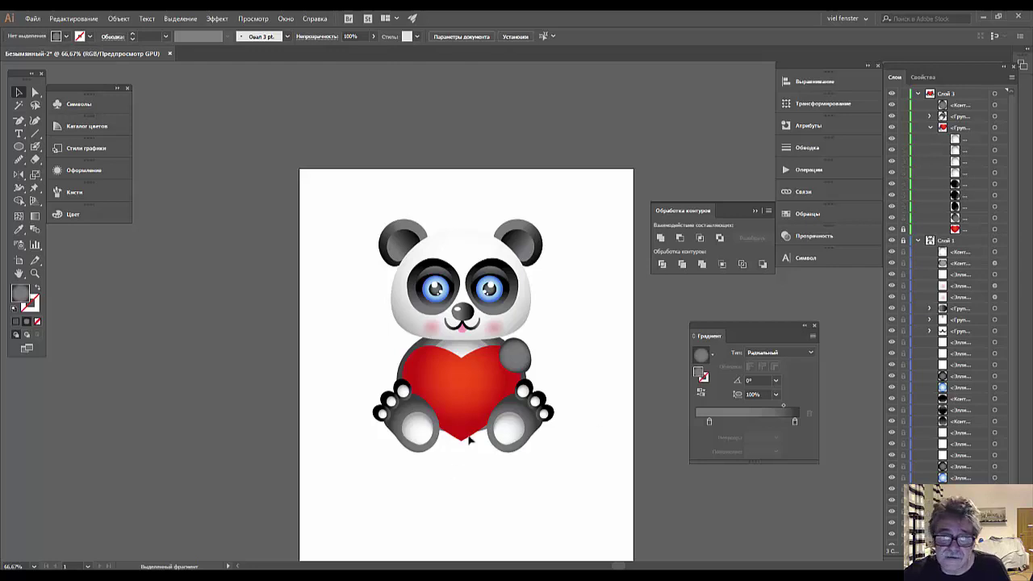
{"action": "left_click", "coordinate": [419, 407]}
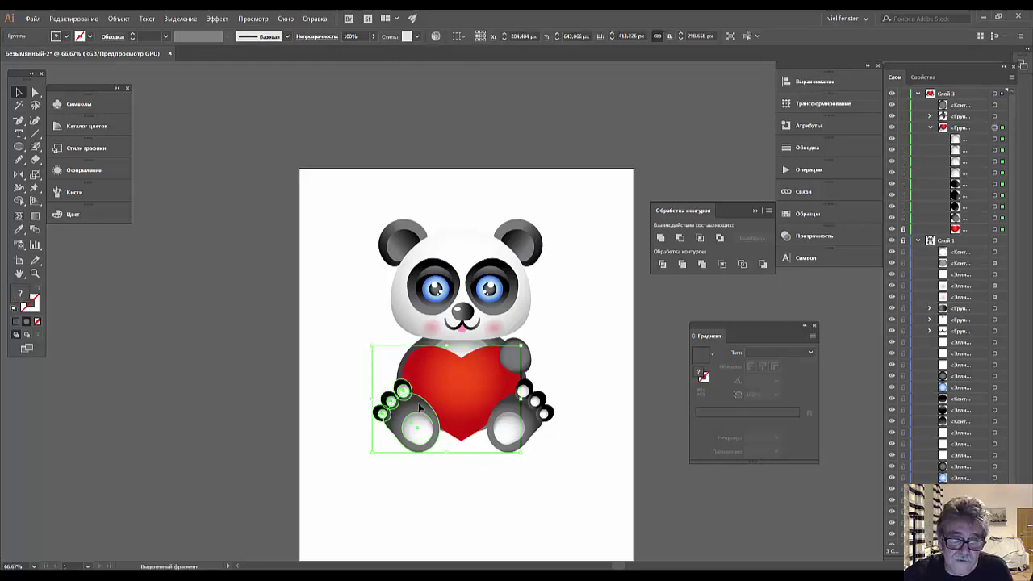
- Select the left foot's three toe circles, grey foot body and white pad together
{"action": "scroll", "coordinate": [413, 422], "scroll_direction": "up", "scroll_amount": 1}
{"action": "scroll", "coordinate": [413, 422], "scroll_direction": "up", "scroll_amount": 2}
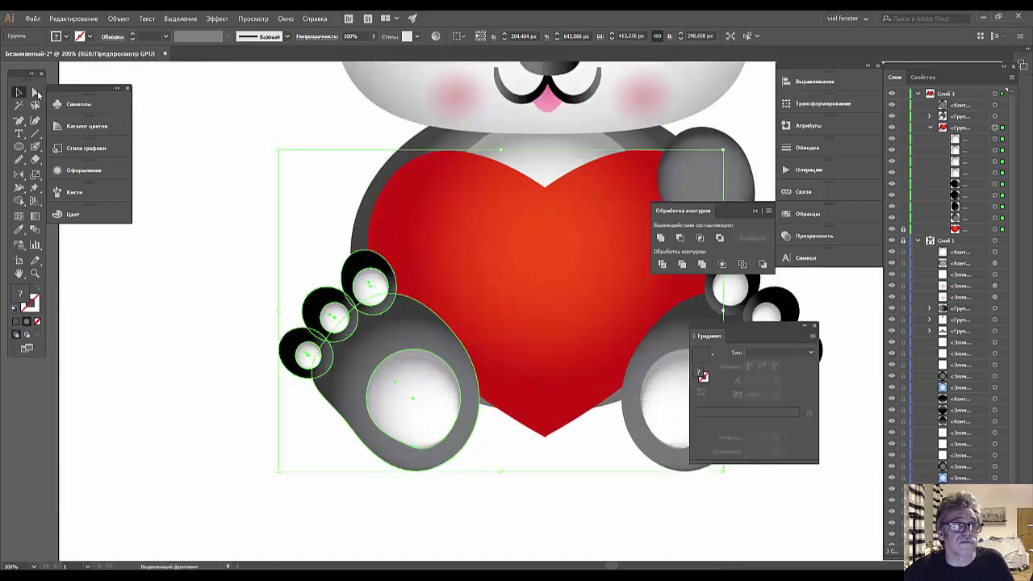
{"action": "left_click", "coordinate": [36, 93]}
{"action": "left_click", "coordinate": [246, 328]}
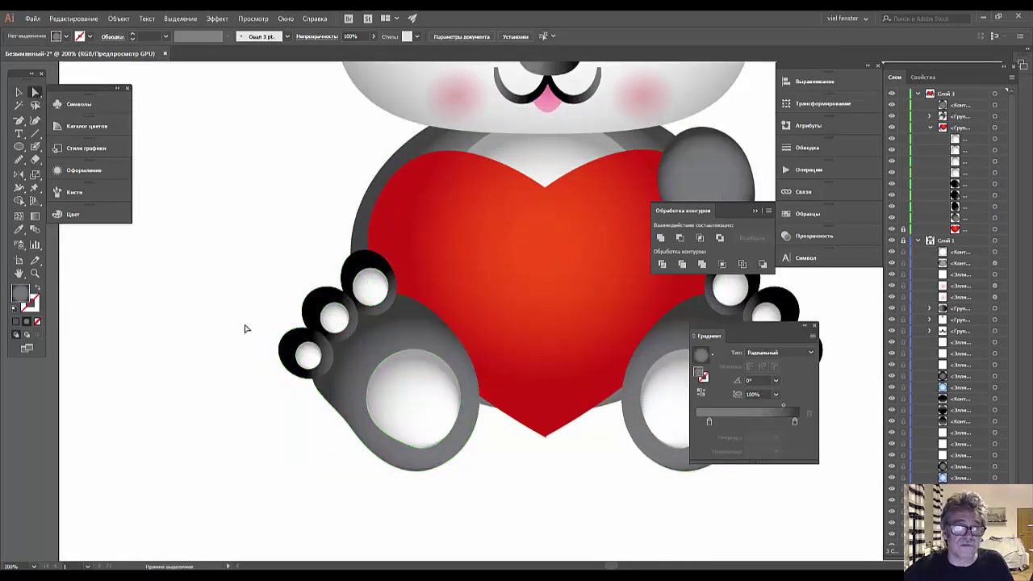
{"action": "left_click", "coordinate": [291, 351]}
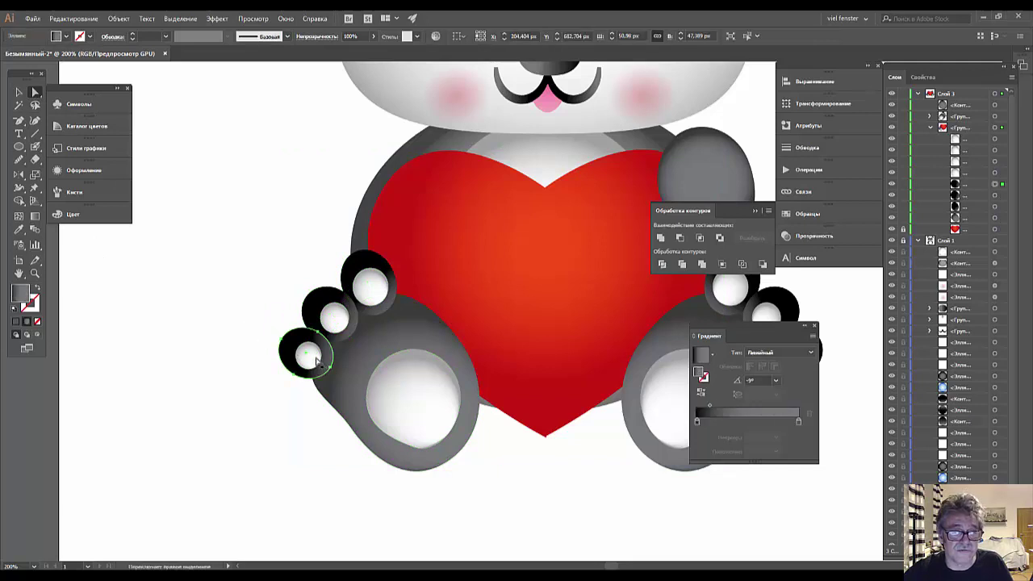
{"action": "left_click", "coordinate": [319, 308], "text": "shift"}
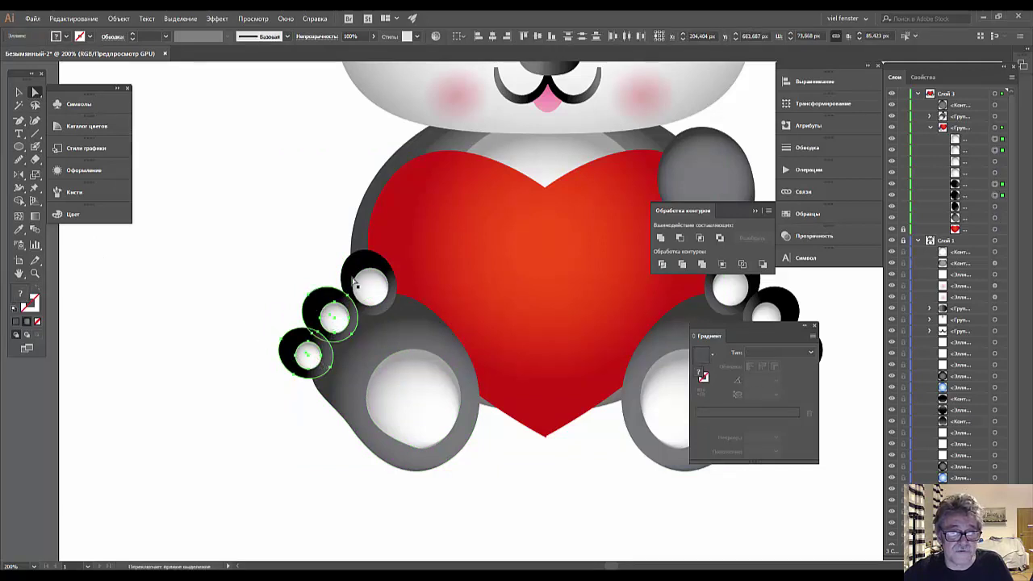
{"action": "left_click", "coordinate": [355, 281], "text": "shift"}
{"action": "left_click", "coordinate": [394, 341], "text": "shift"}
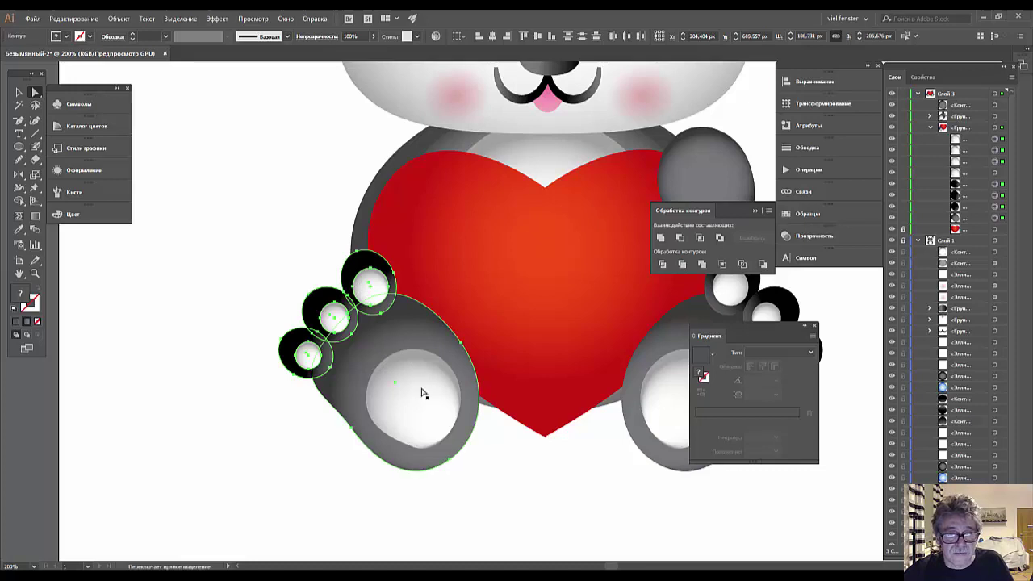
{"action": "left_click", "coordinate": [422, 393], "text": "shift"}
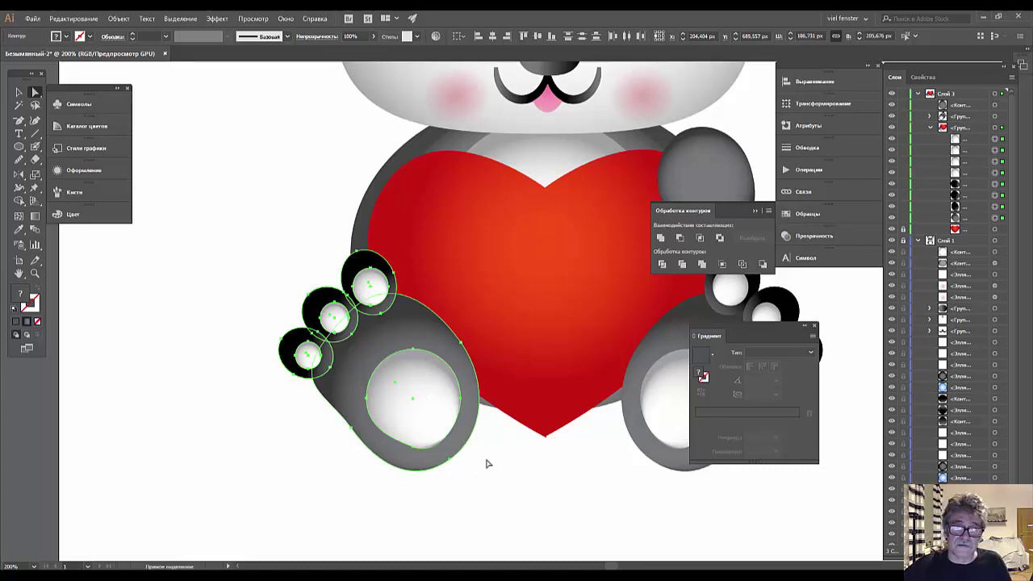
{"action": "key", "text": "ctrl+minus"}
{"action": "key", "text": "ctrl+minus"}
{"action": "key", "text": "ctrl+minus"}
{"action": "key", "text": "ctrl+minus"}
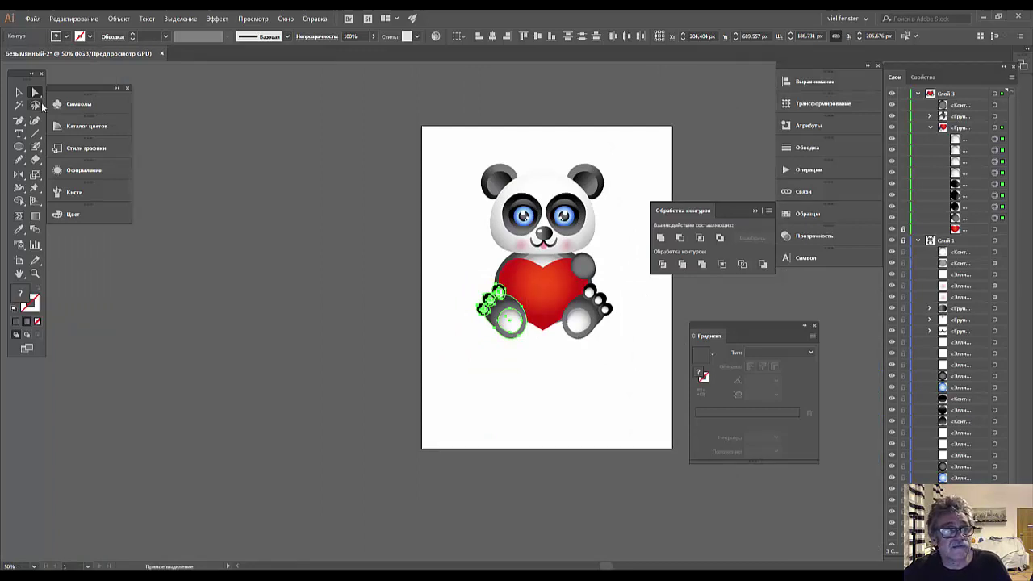
- Group the selected left-foot parts and shrink the group slightly
{"action": "left_click", "coordinate": [20, 94]}
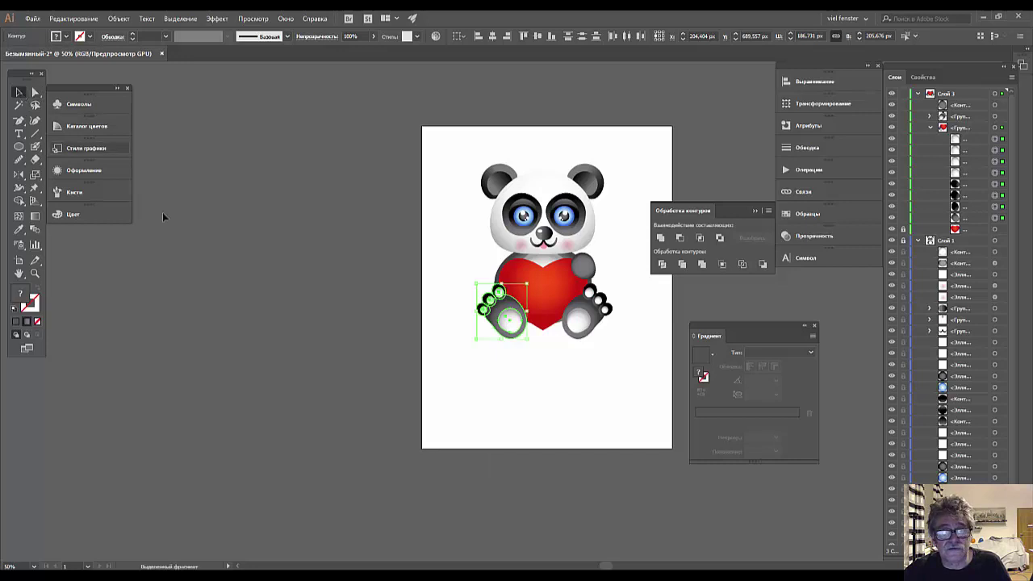
{"action": "left_click", "coordinate": [83, 20]}
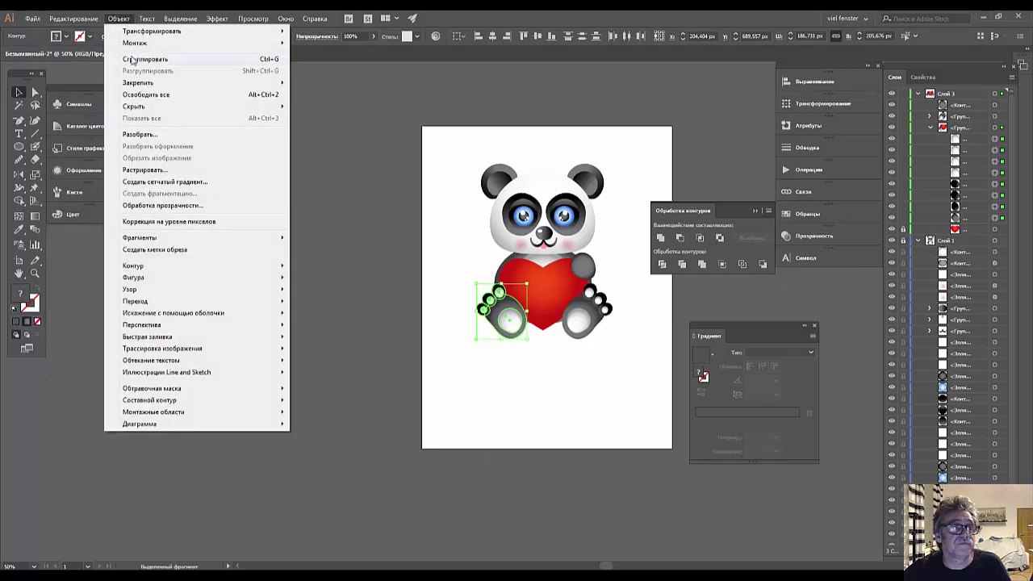
{"action": "left_click", "coordinate": [134, 61]}
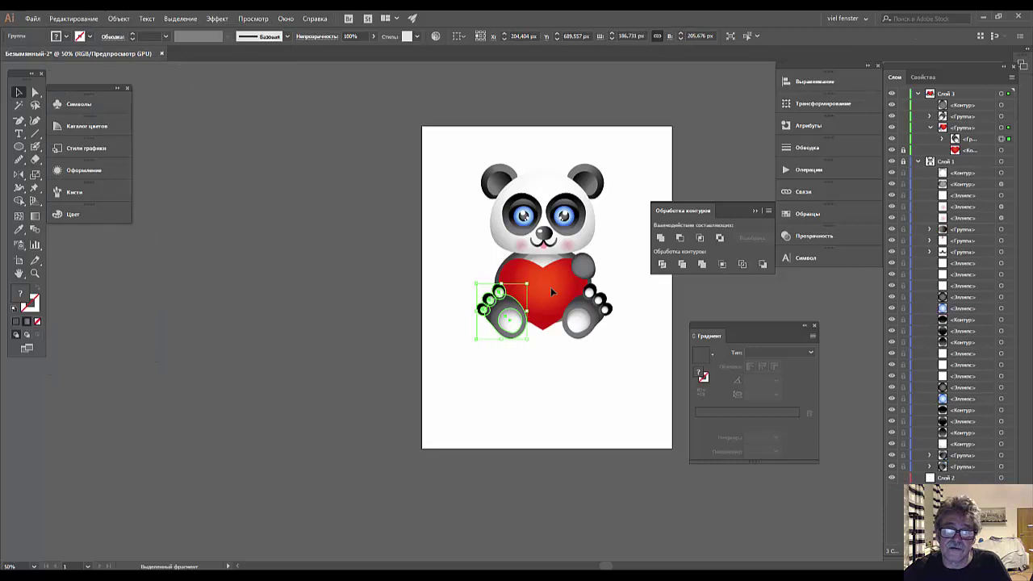
{"action": "left_click_drag", "start_coordinate": [527, 284], "coordinate": [520, 290]}
{"action": "left_click", "coordinate": [473, 391]}
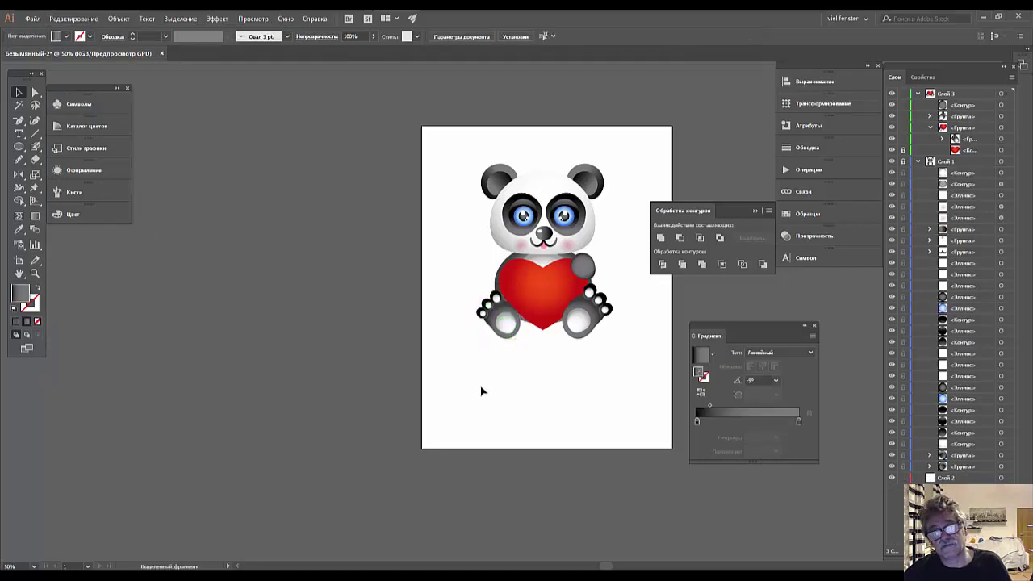
- Delete the right foot and place a mirrored copy of the left foot right of the heart
{"action": "left_click", "coordinate": [593, 319]}
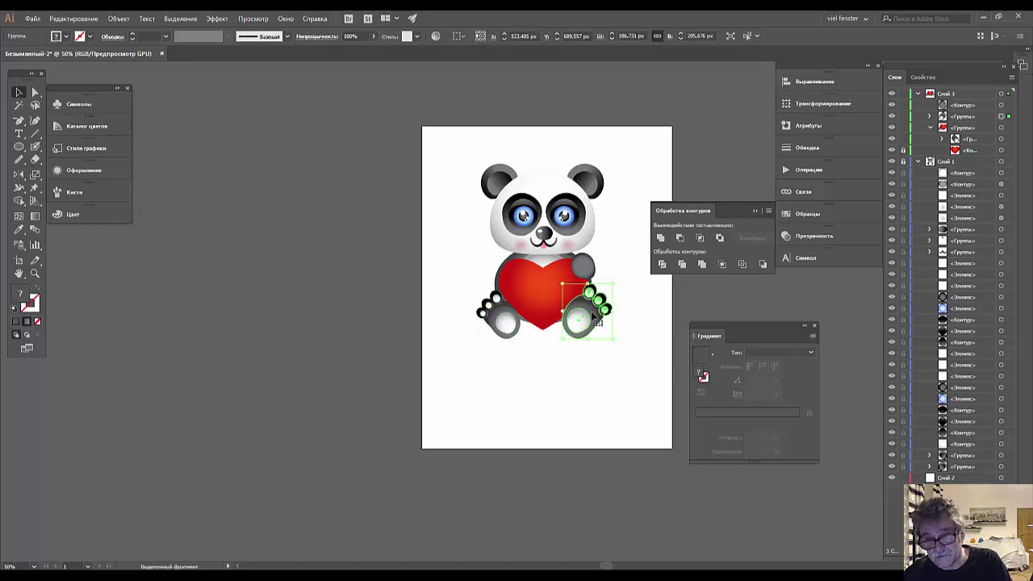
{"action": "key", "text": "Delete"}
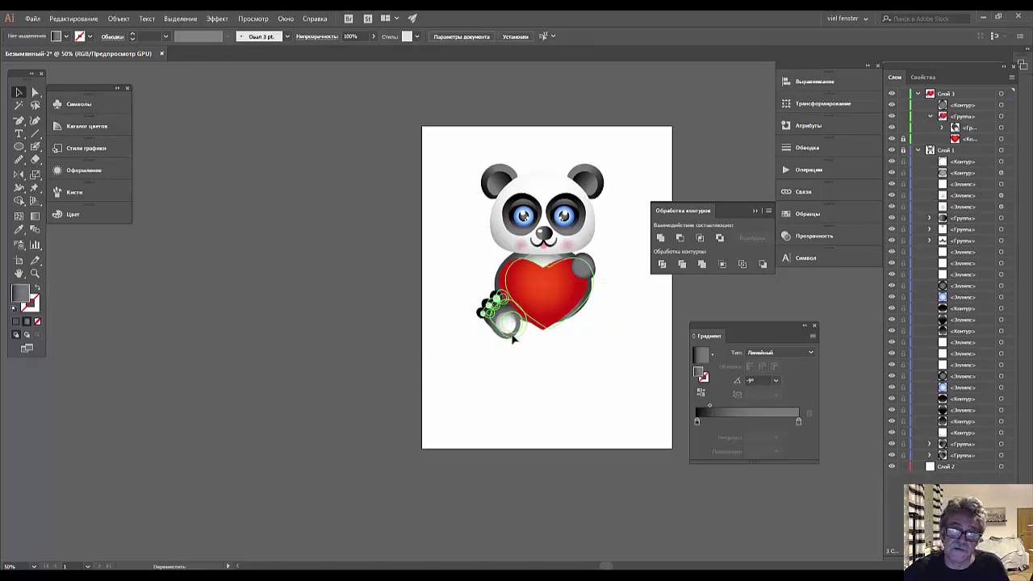
{"action": "left_click", "coordinate": [502, 340]}
{"action": "key", "text": "a"}
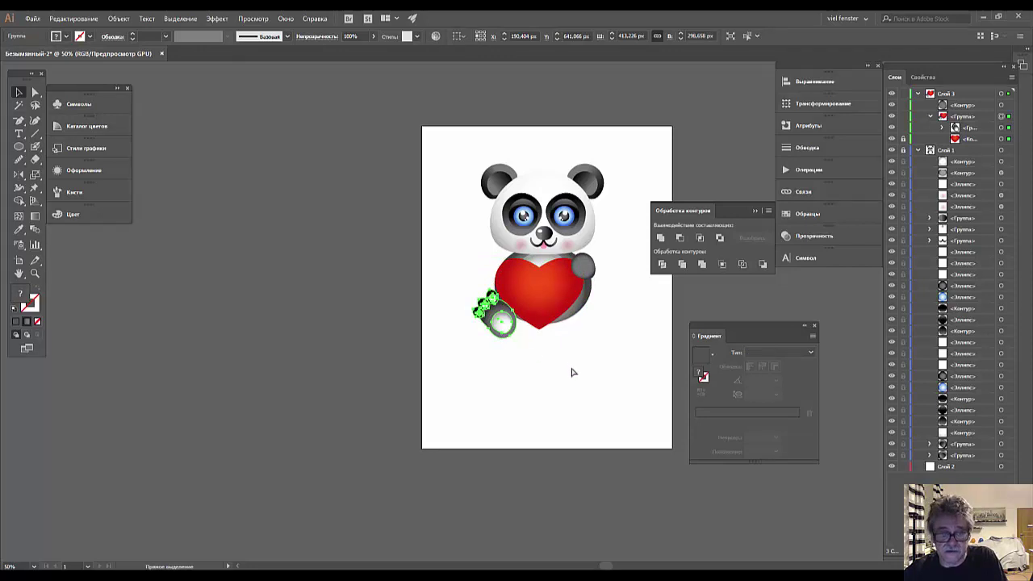
{"action": "key", "text": "ctrl+d"}
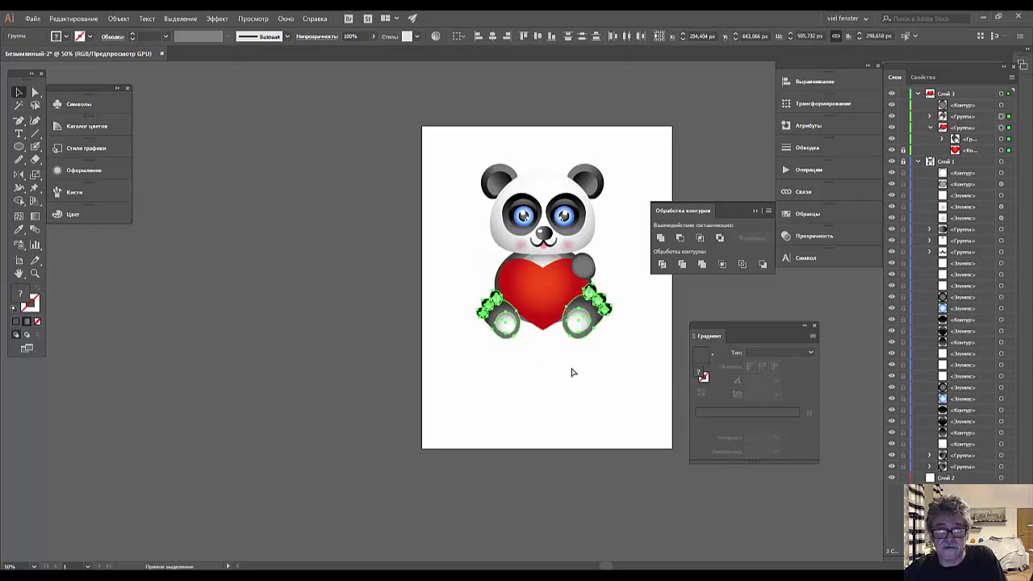
{"action": "left_click", "coordinate": [512, 352]}
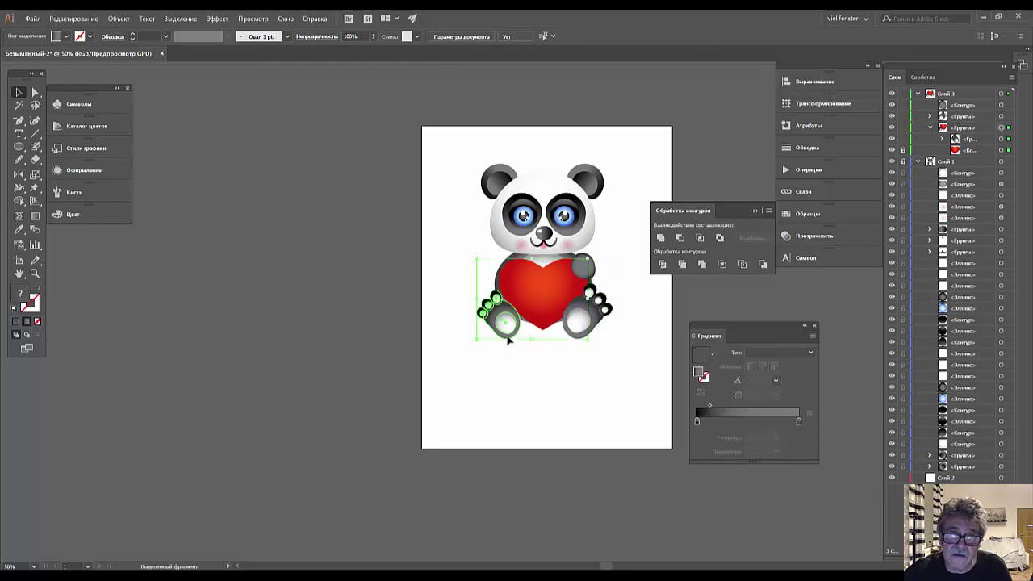
{"action": "left_click", "coordinate": [500, 318]}
- Ungroup the combined heart and foot group
{"action": "key", "text": "ctrl+plus"}
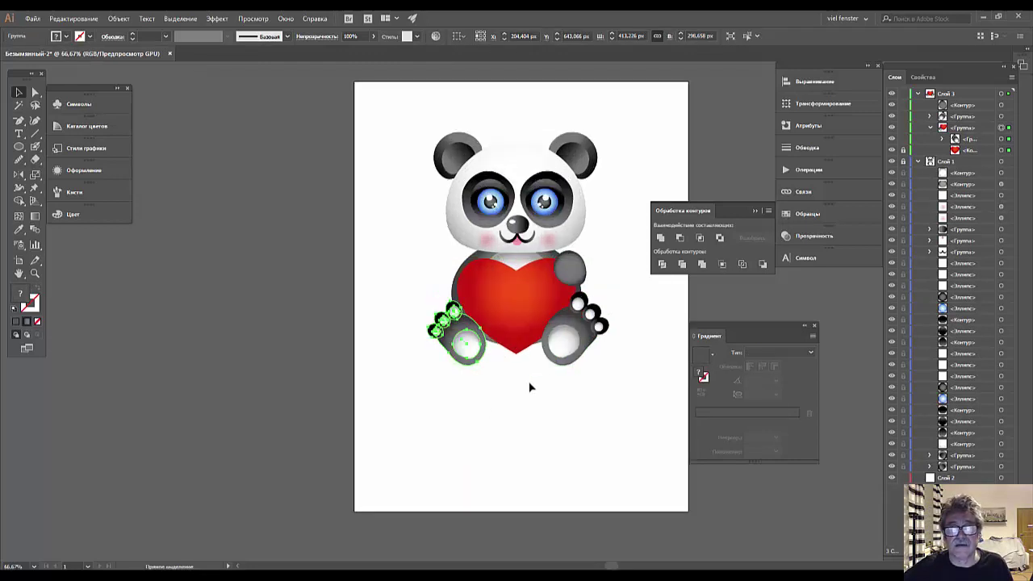
{"action": "key", "text": "ctrl+plus"}
{"action": "key", "text": "ctrl+plus"}
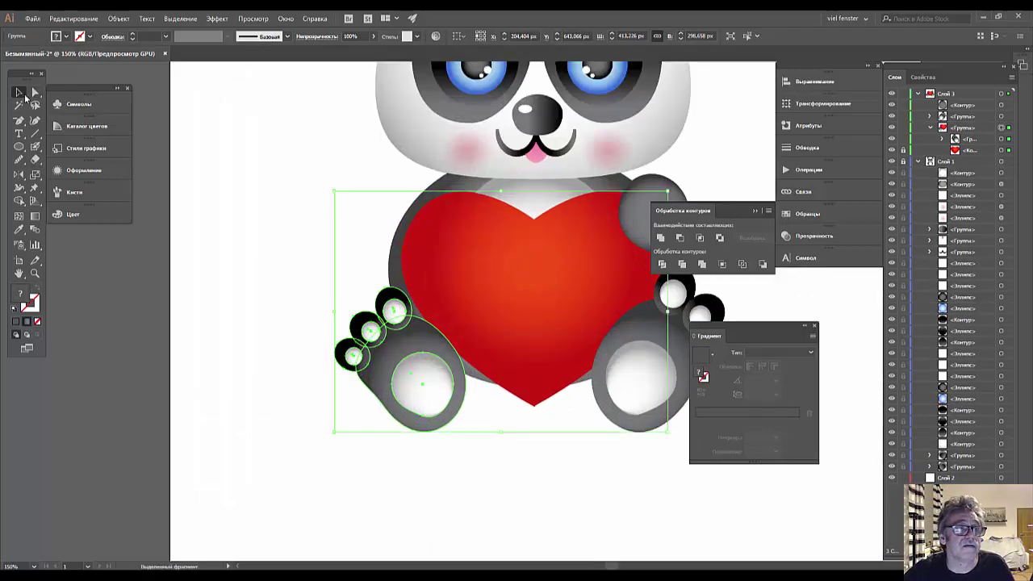
{"action": "left_click", "coordinate": [34, 92]}
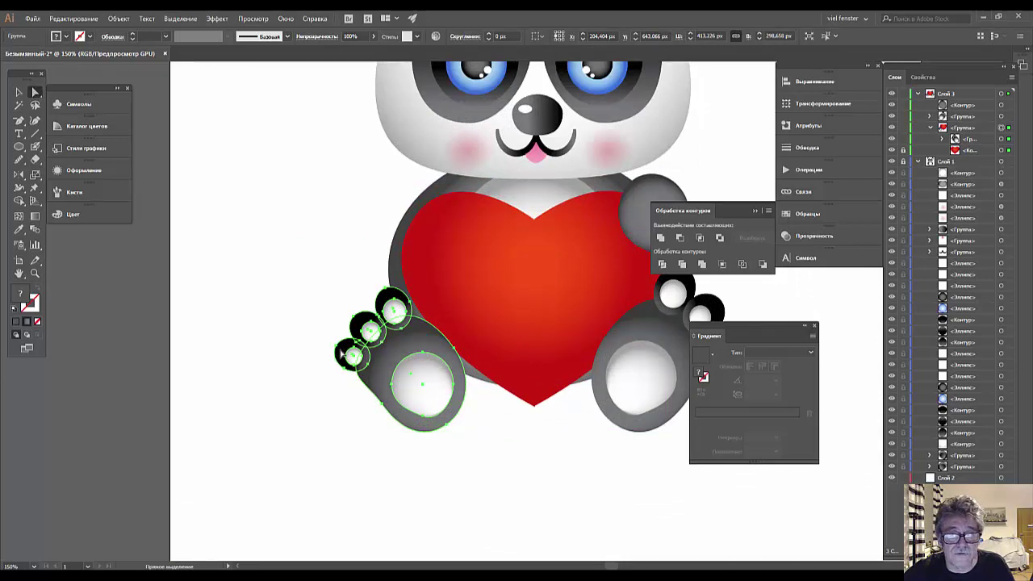
{"action": "left_click", "coordinate": [119, 17]}
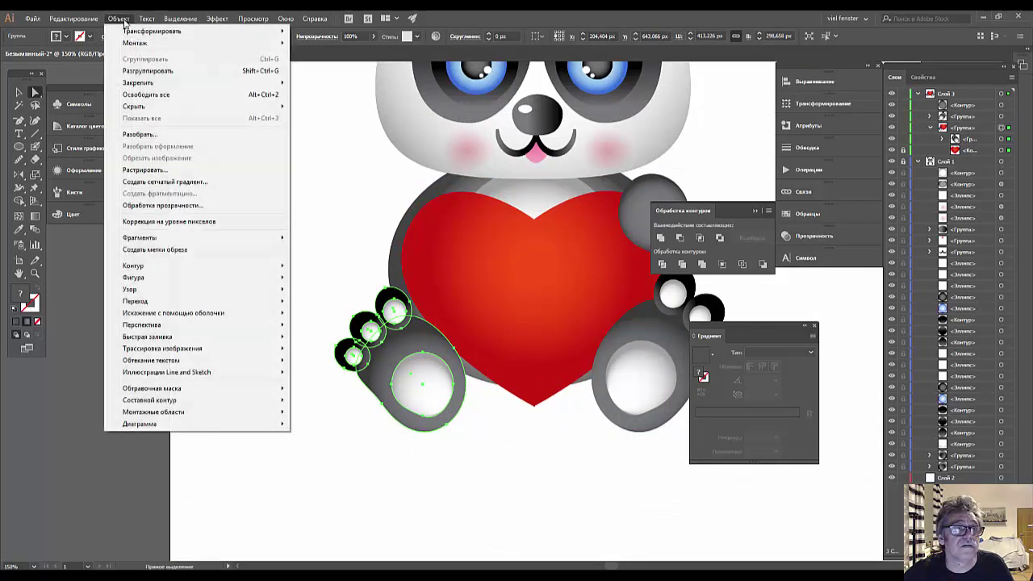
{"action": "left_click", "coordinate": [323, 438]}
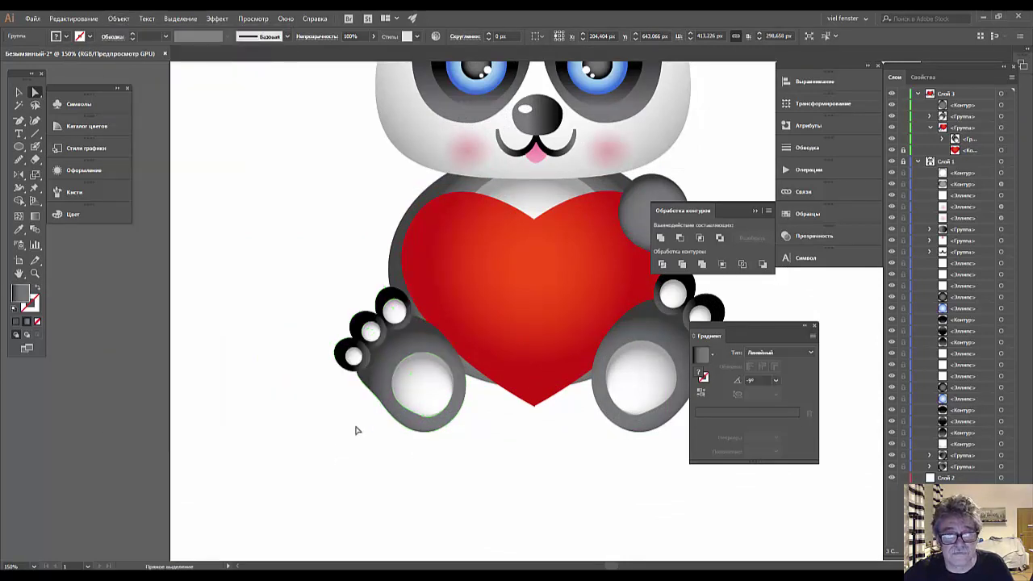
- Select the foot's toe circles and grey foot shape
{"action": "left_click", "coordinate": [376, 392]}
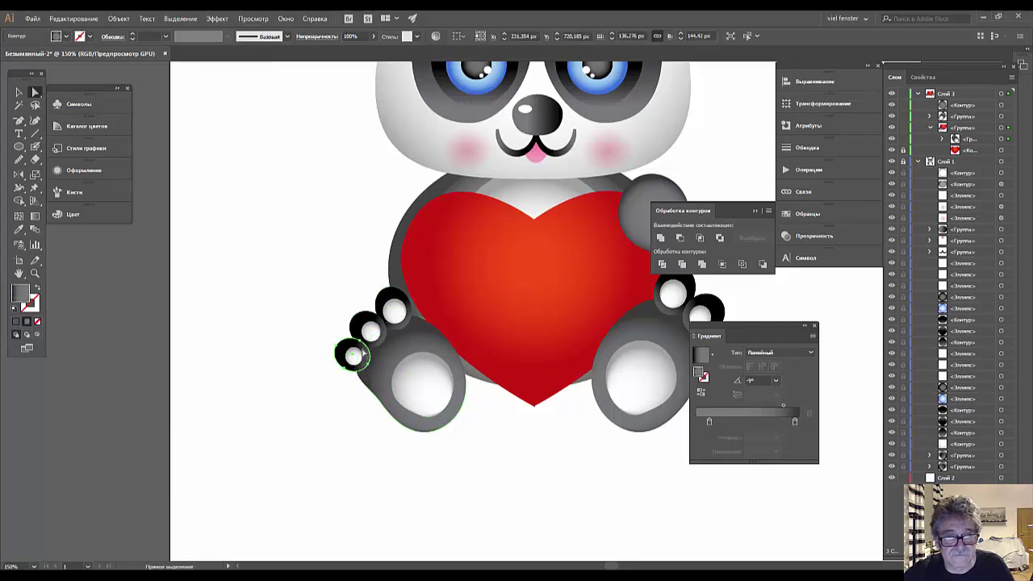
{"action": "left_click", "coordinate": [365, 332]}
{"action": "left_click", "coordinate": [350, 357]}
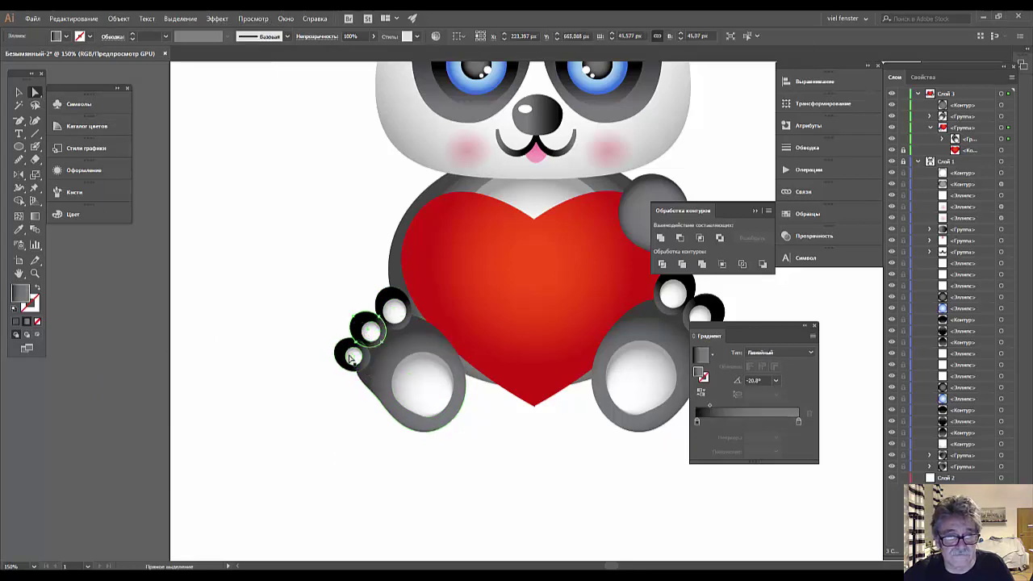
{"action": "left_click", "coordinate": [349, 355]}
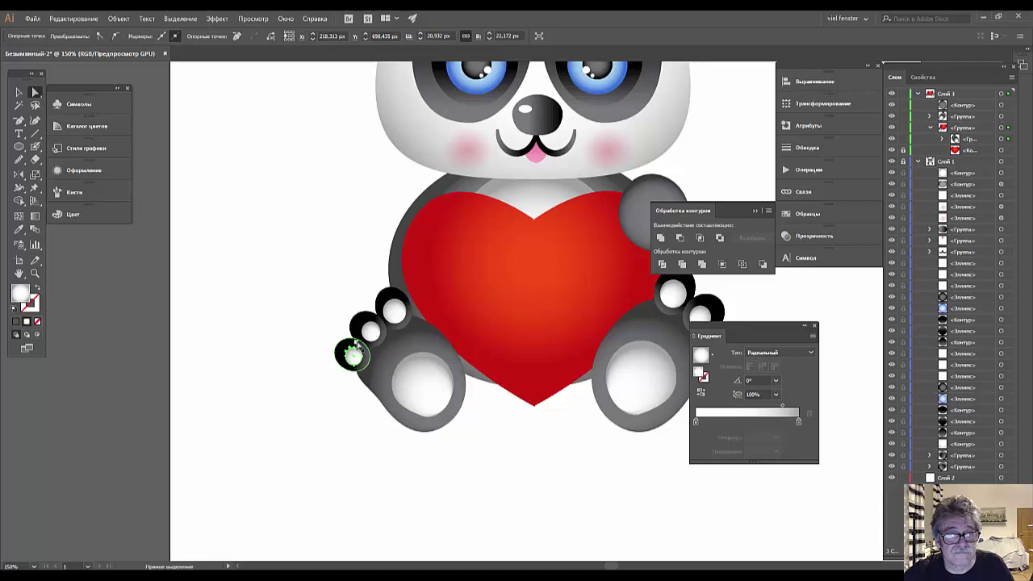
{"action": "left_click", "coordinate": [352, 355]}
{"action": "left_click", "coordinate": [365, 332], "text": "shift"}
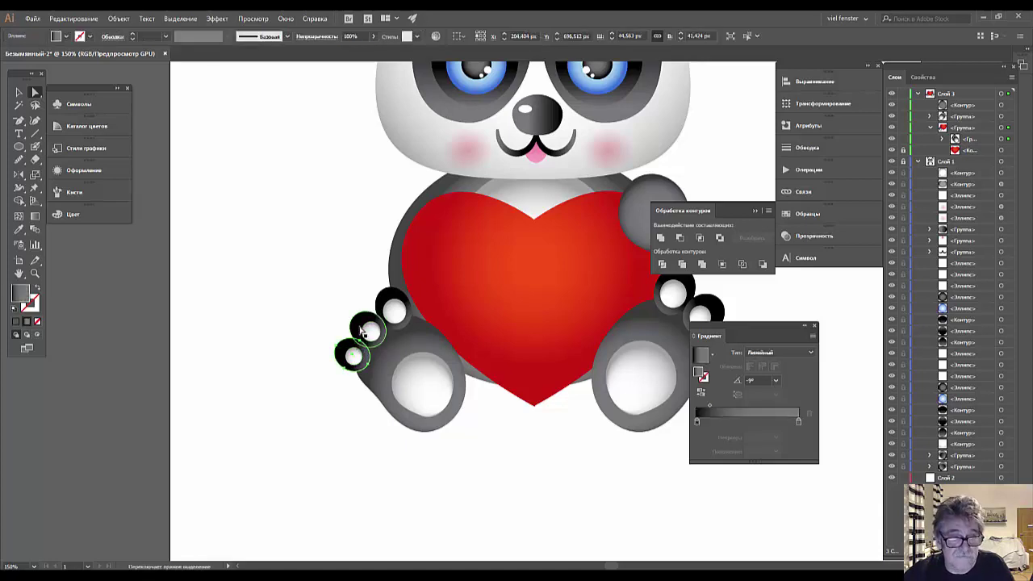
{"action": "left_click", "coordinate": [393, 313], "text": "shift"}
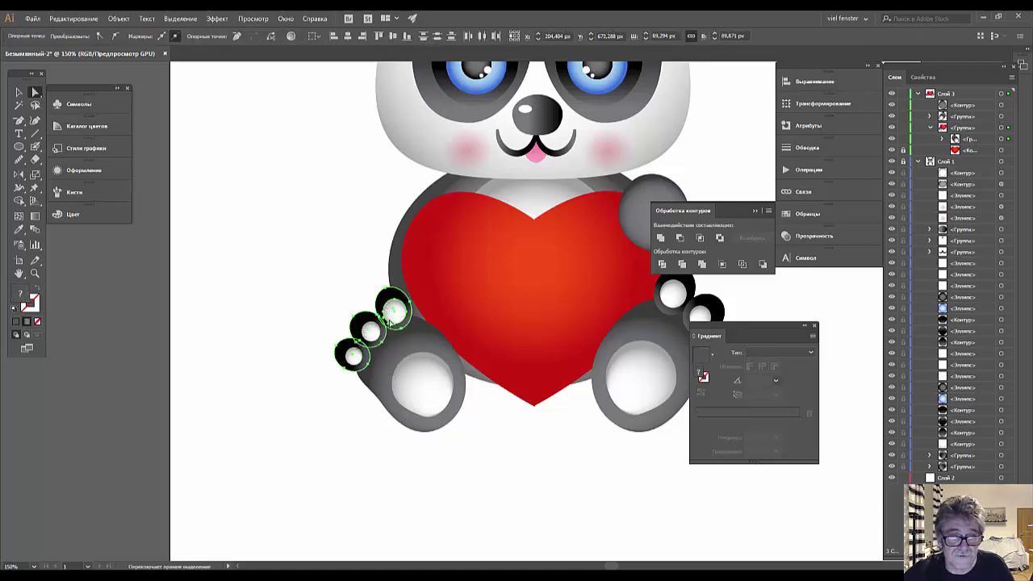
{"action": "left_click", "coordinate": [401, 352], "text": "shift"}
- Move the whole foot, including its sole pad, down-left away from the body
{"action": "left_click", "coordinate": [418, 374], "text": "shift"}
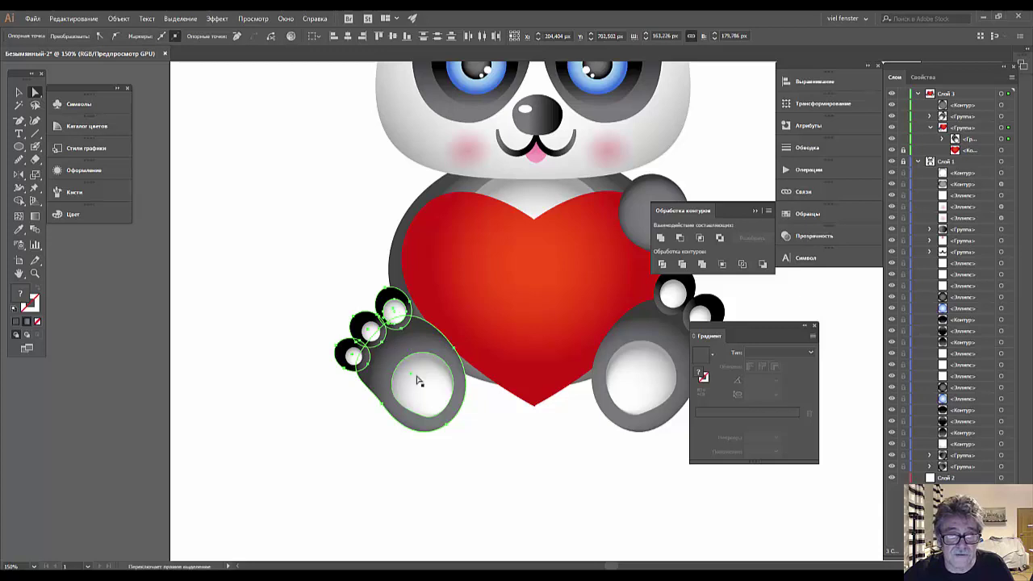
{"action": "left_click_drag", "start_coordinate": [406, 340], "coordinate": [303, 414]}
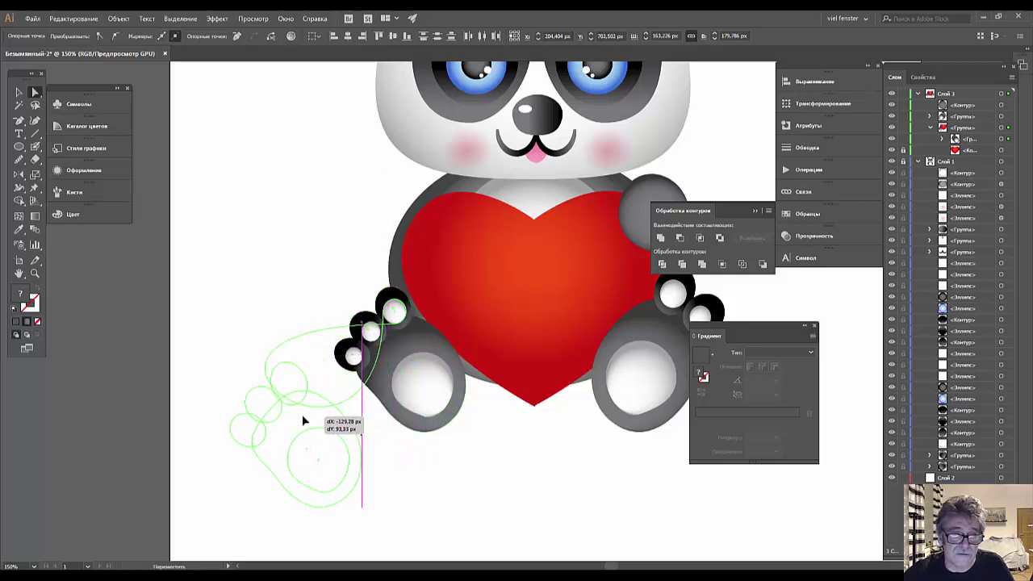
{"action": "key", "text": "ctrl+z"}
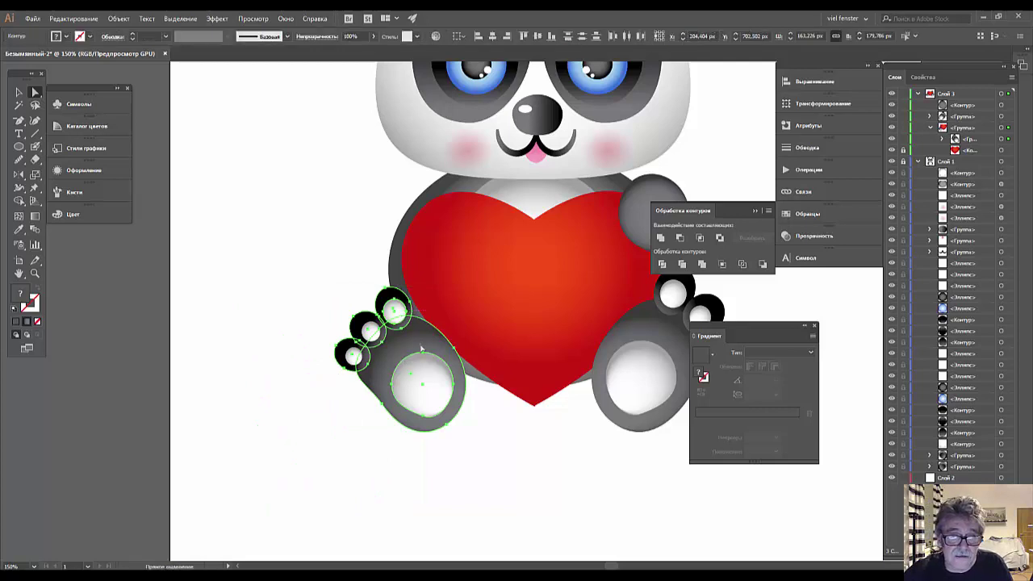
{"action": "left_click_drag", "start_coordinate": [416, 348], "coordinate": [321, 404]}
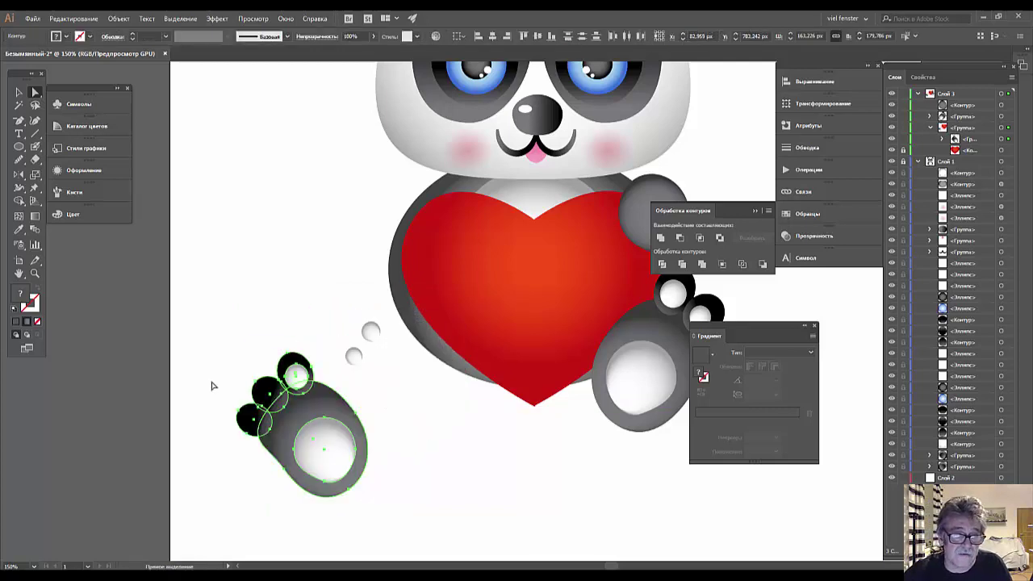
- Position the leftover white pads onto the foot's lower-left and top toes
{"action": "left_click_drag", "start_coordinate": [355, 357], "coordinate": [253, 419]}
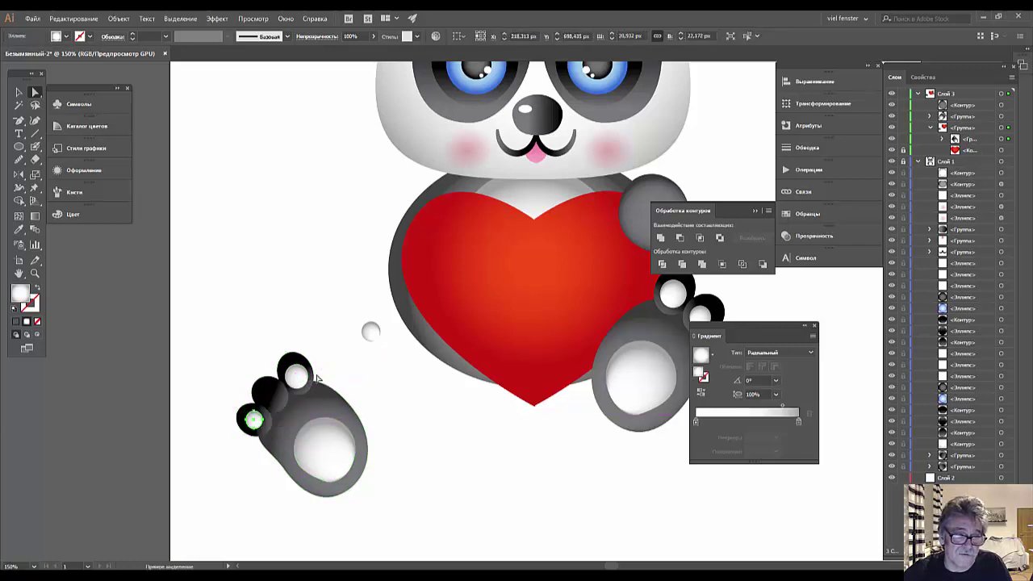
{"action": "left_click_drag", "start_coordinate": [373, 338], "coordinate": [271, 399]}
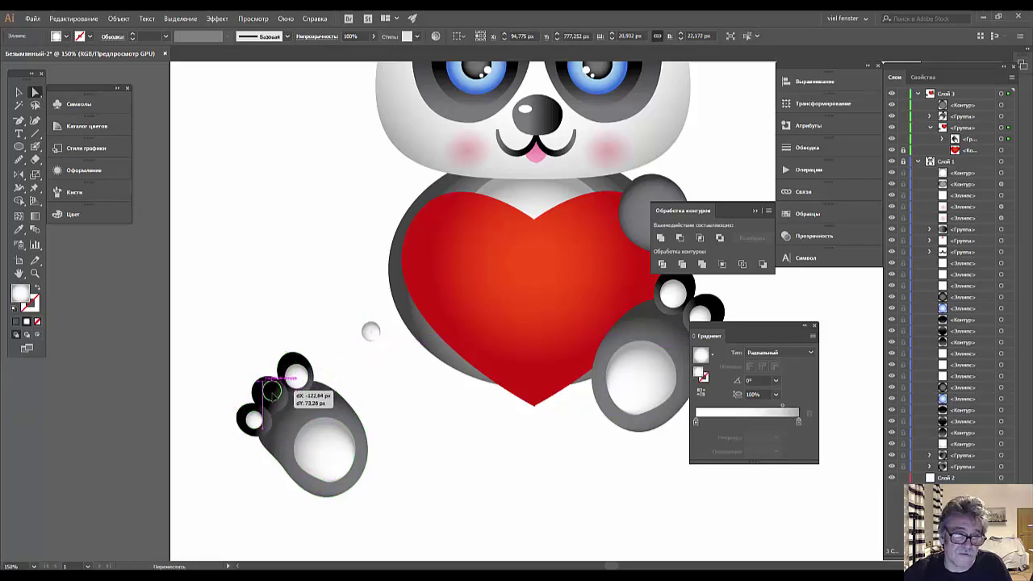
{"action": "left_click", "coordinate": [269, 396]}
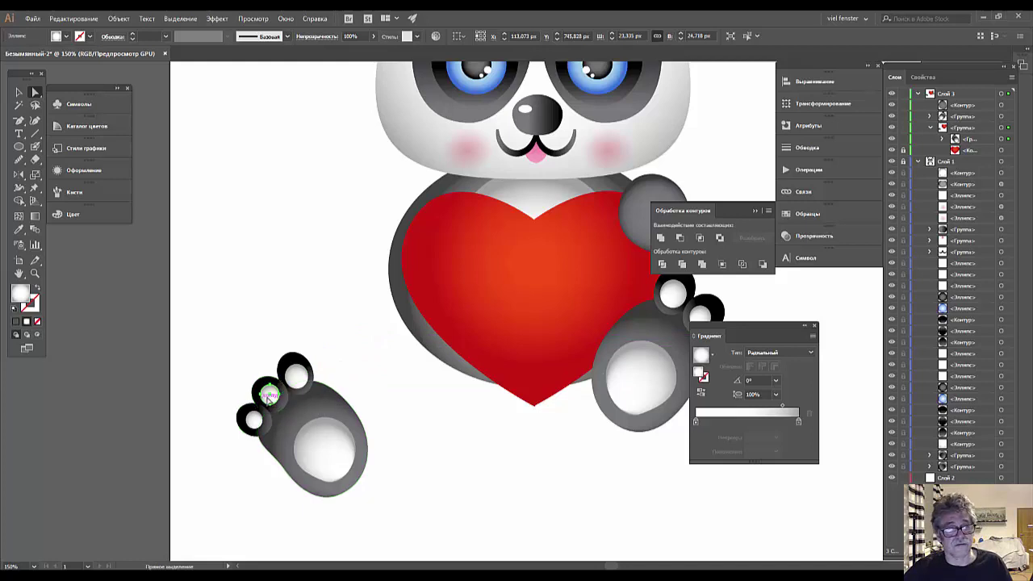
{"action": "left_click_drag", "start_coordinate": [270, 394], "coordinate": [275, 397]}
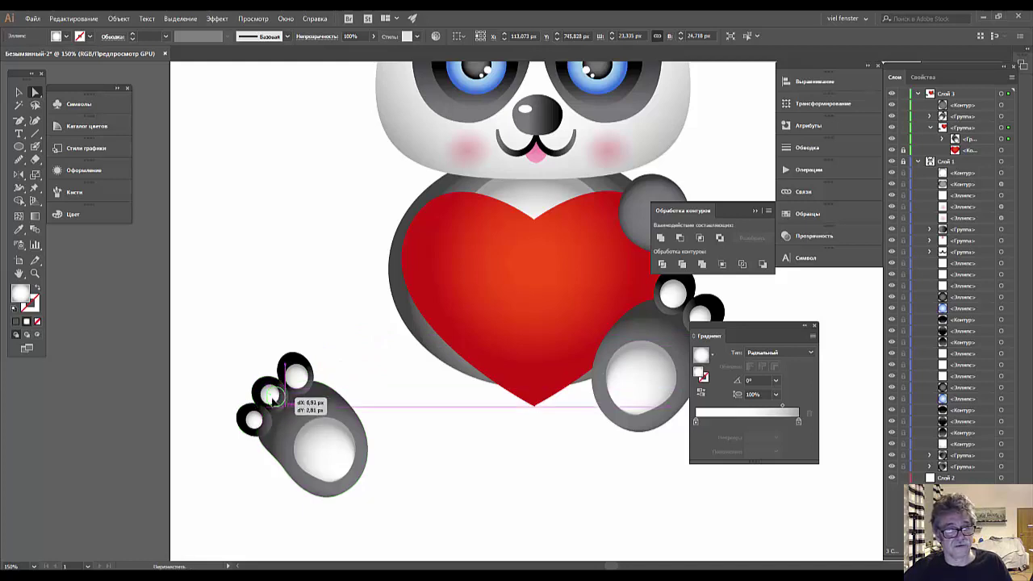
{"action": "left_click_drag", "start_coordinate": [274, 398], "coordinate": [275, 395]}
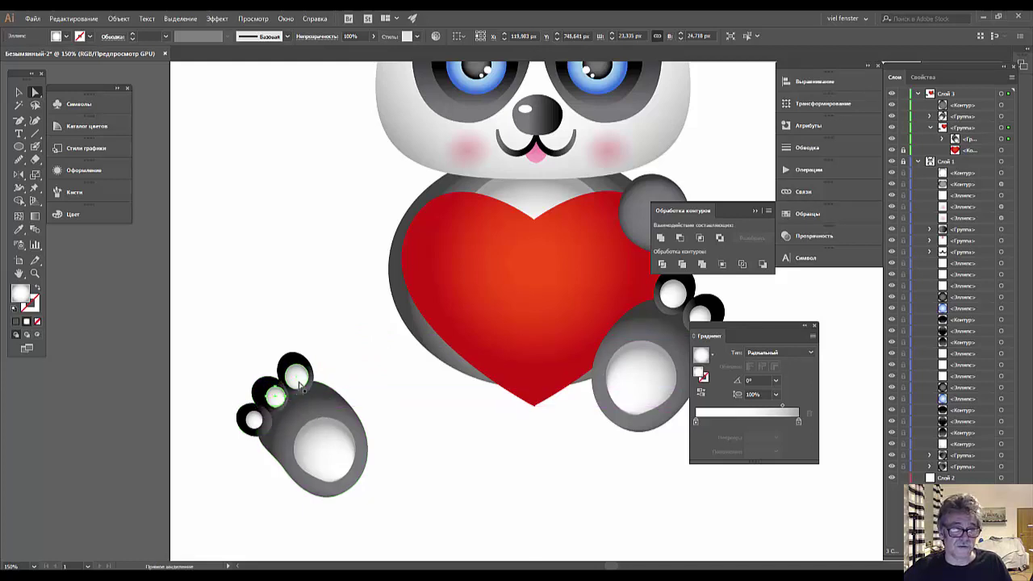
{"action": "left_click", "coordinate": [298, 381]}
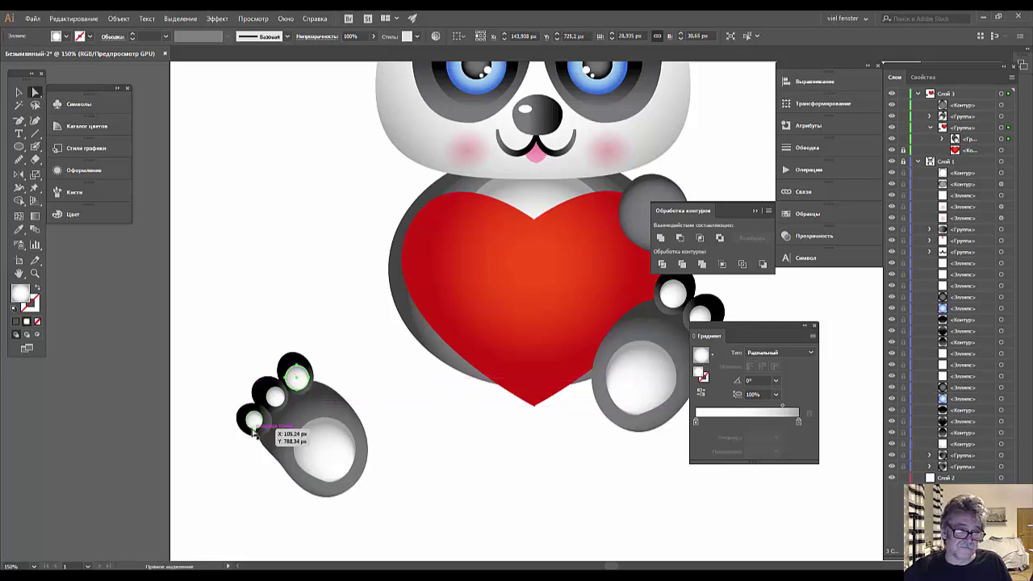
{"action": "left_click_drag", "start_coordinate": [253, 418], "coordinate": [257, 420]}
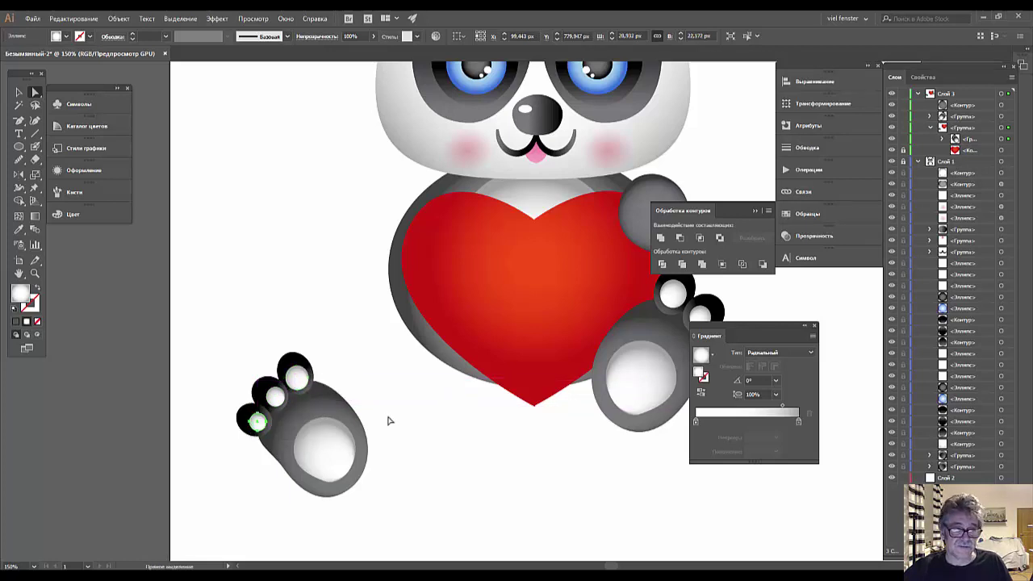
{"action": "left_click", "coordinate": [437, 513]}
{"action": "key", "text": "ctrl+minus"}
{"action": "key", "text": "ctrl+minus"}
{"action": "key", "text": "ctrl+minus"}
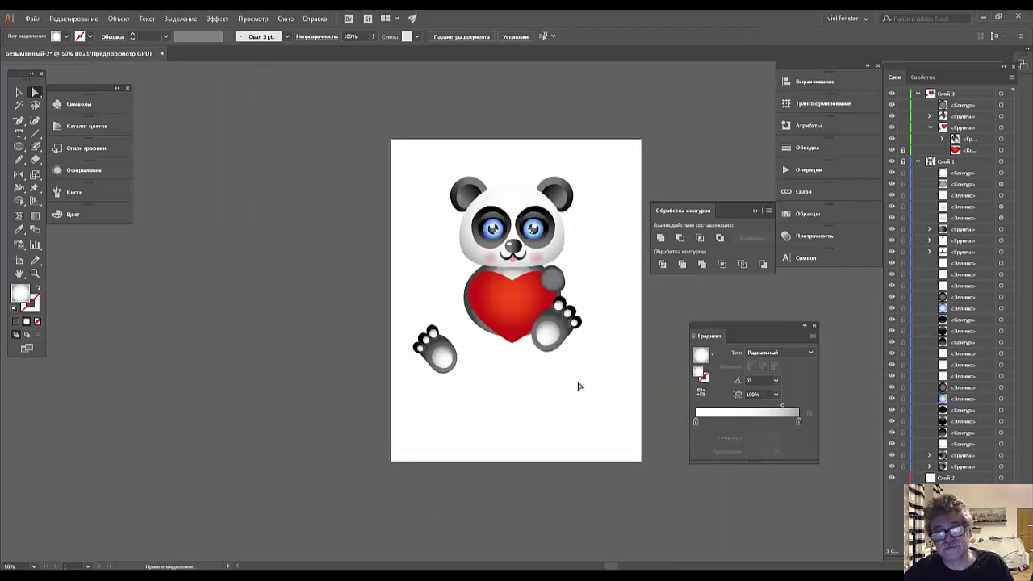
- Remove the stray dark toe and pad piece beside the heart's lower right
{"action": "left_click", "coordinate": [563, 327]}
{"action": "left_click", "coordinate": [584, 326]}
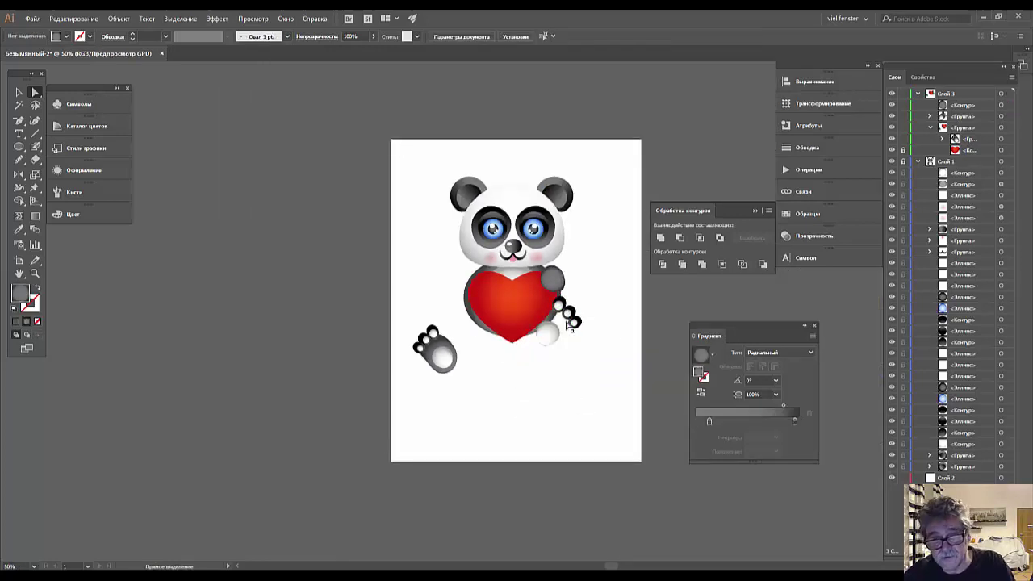
{"action": "left_click", "coordinate": [574, 323]}
{"action": "left_click", "coordinate": [572, 321]}
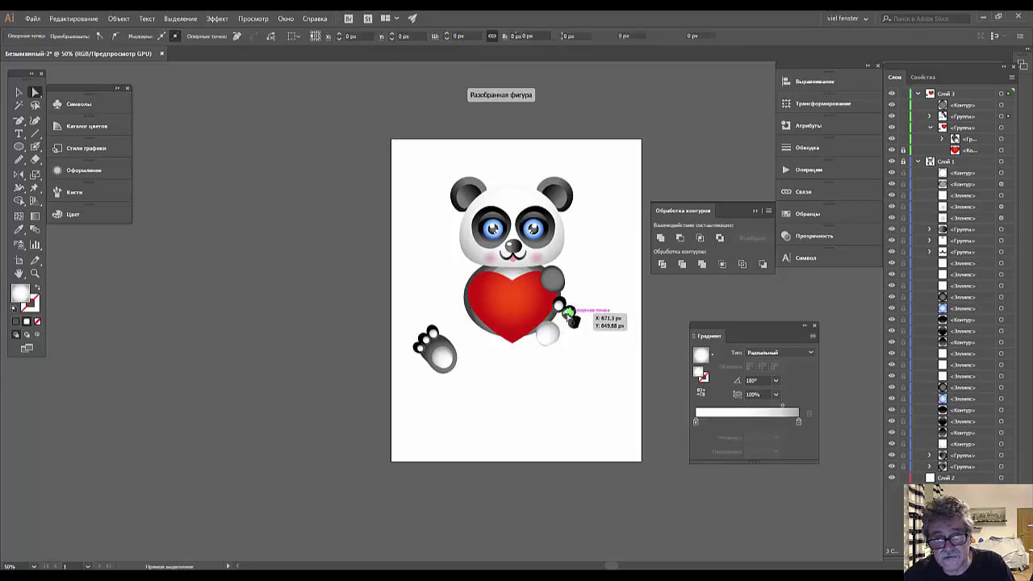
{"action": "left_click", "coordinate": [570, 317]}
{"action": "left_click", "coordinate": [567, 320]}
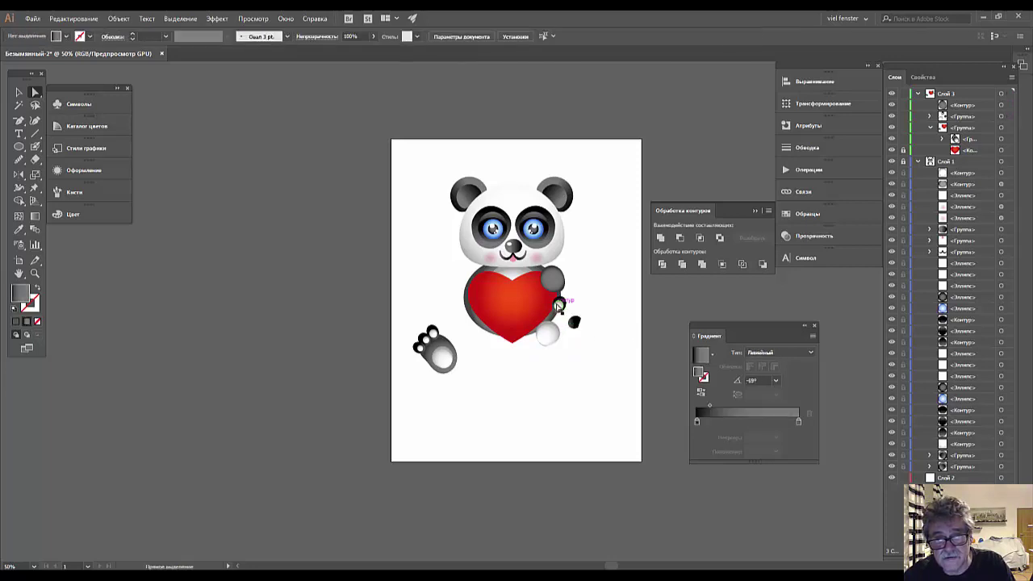
{"action": "left_click", "coordinate": [559, 305]}
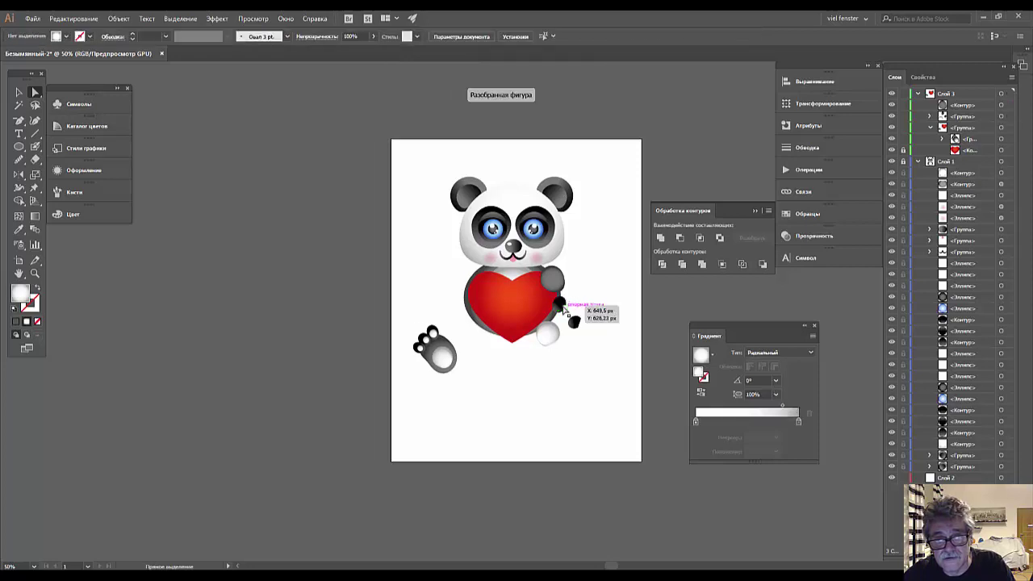
{"action": "left_click", "coordinate": [563, 321]}
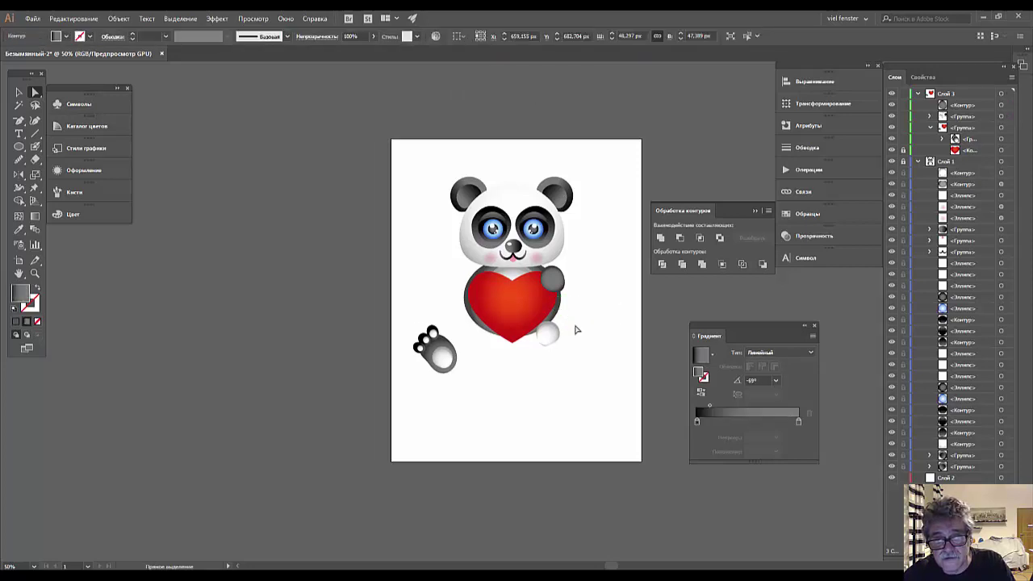
{"action": "key", "text": "ctrl+z"}
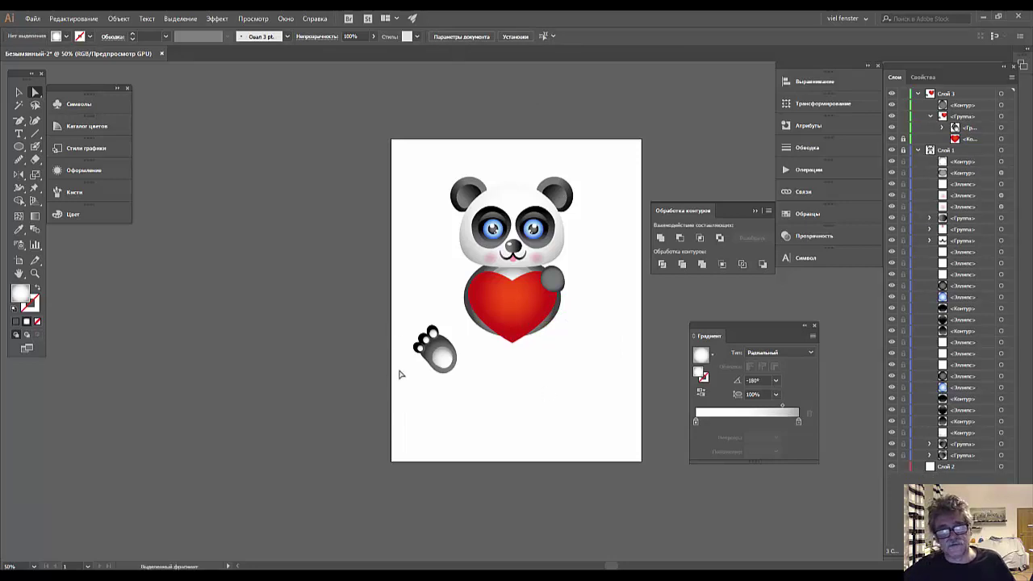
{"action": "key", "text": "ctrl+1"}
- Reshape the left foot's grey outline by moving its anchor points and smoothing the lower-left curve
{"action": "key", "text": "ctrl+plus"}
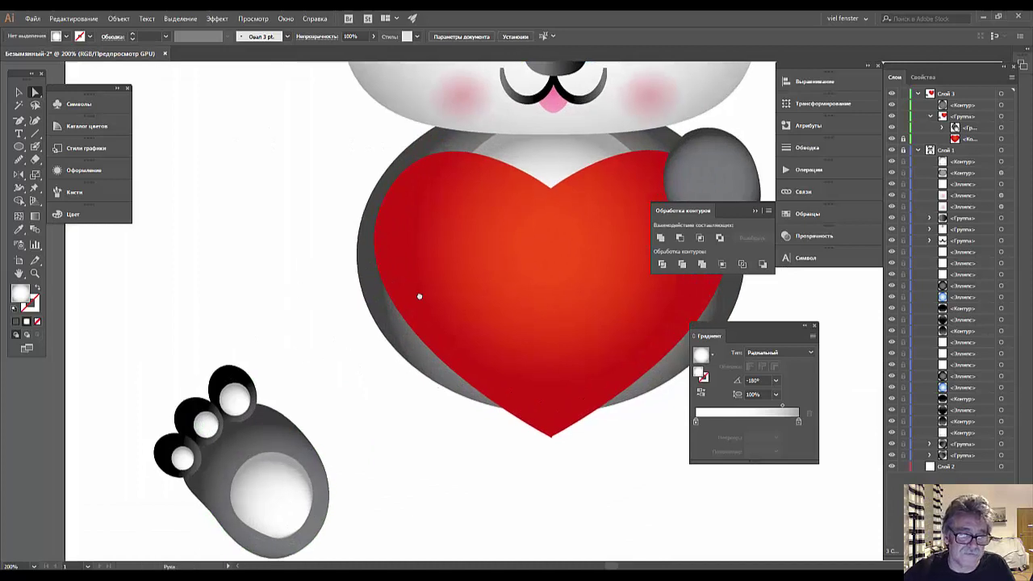
{"action": "key", "text": "ctrl+plus"}
{"action": "mouse_move", "coordinate": [418, 295]}
{"action": "left_mouse_down"}
{"action": "mouse_move", "coordinate": [560, 75]}
{"action": "mouse_move", "coordinate": [543, 84]}
{"action": "left_mouse_up"}
{"action": "left_click", "coordinate": [457, 232]}
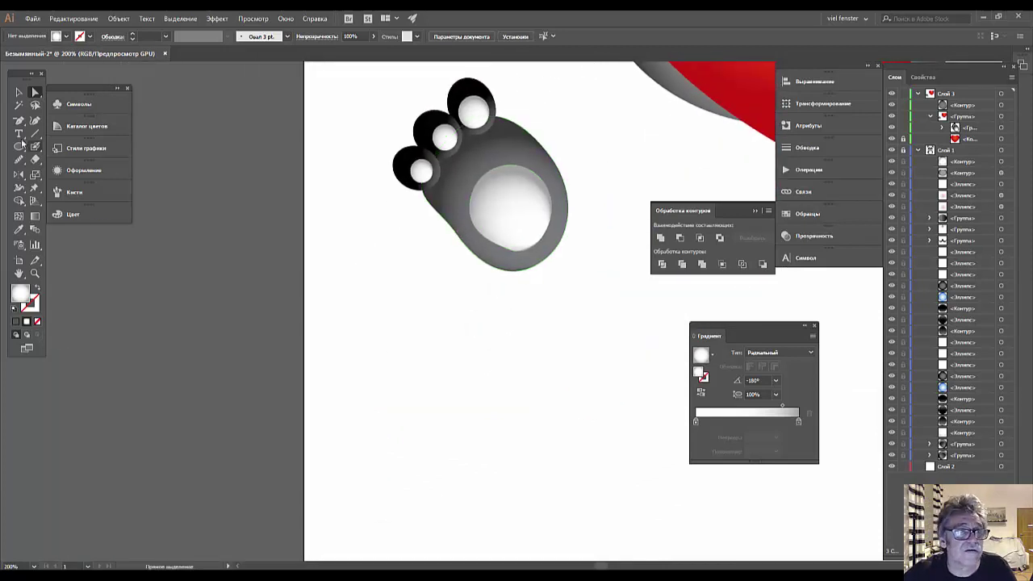
{"action": "left_click", "coordinate": [34, 92]}
{"action": "left_click", "coordinate": [457, 233]}
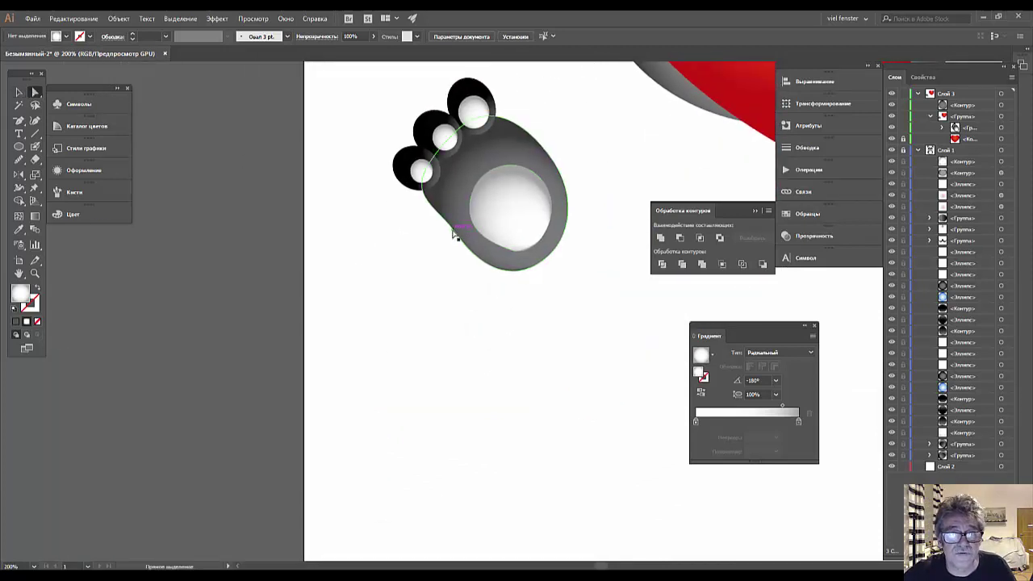
{"action": "left_click_drag", "start_coordinate": [456, 235], "coordinate": [448, 255]}
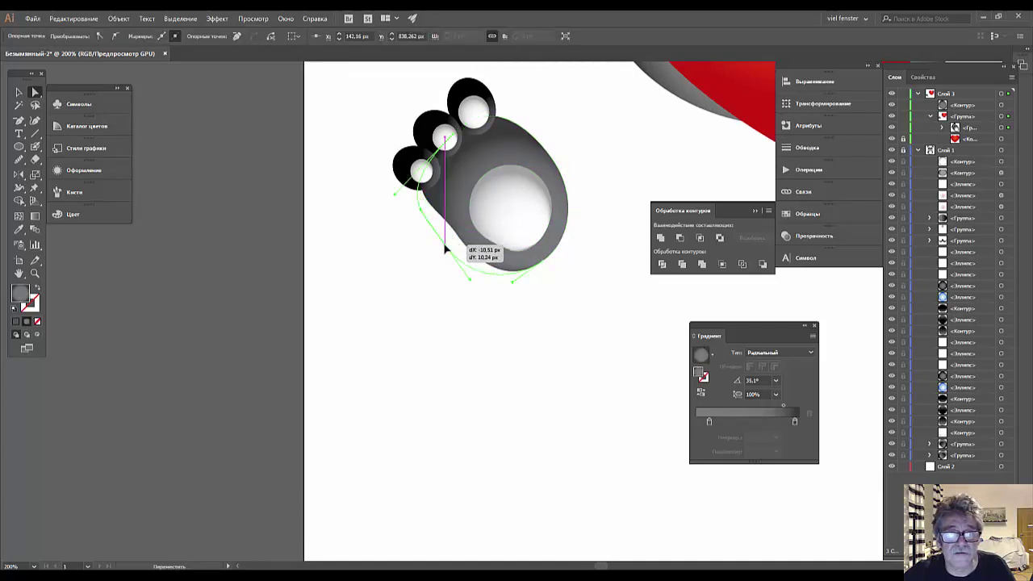
{"action": "left_click_drag", "start_coordinate": [448, 253], "coordinate": [440, 243]}
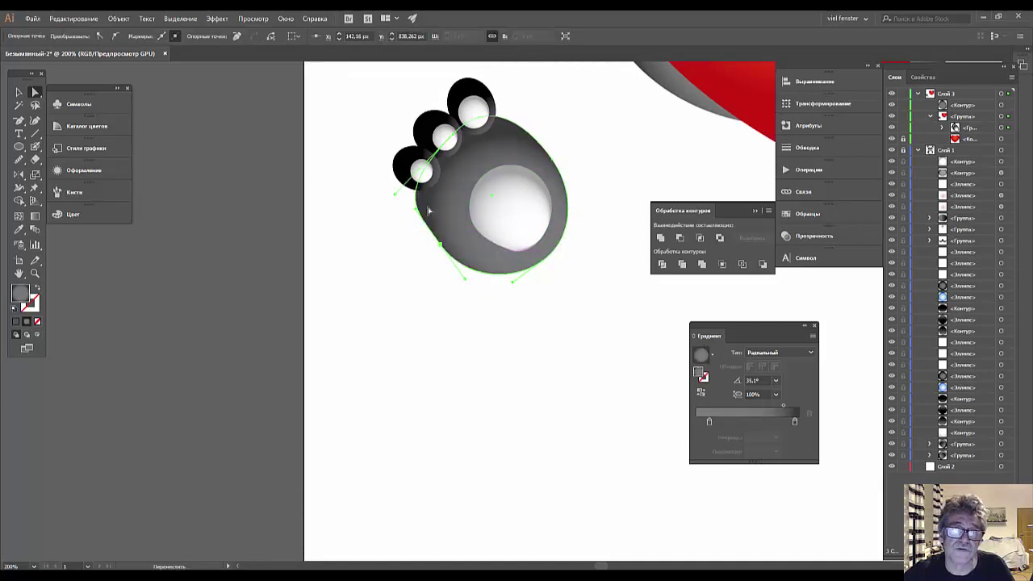
{"action": "left_click_drag", "start_coordinate": [393, 199], "coordinate": [409, 201]}
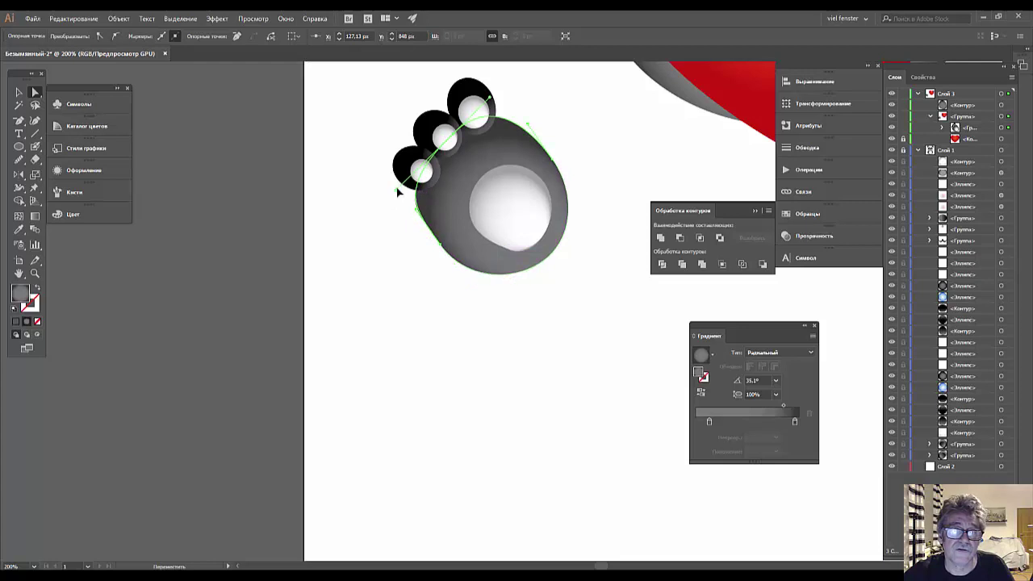
- Reshape the white sole pad into a larger, rounder shape filling more of the foot
{"action": "left_click", "coordinate": [508, 252]}
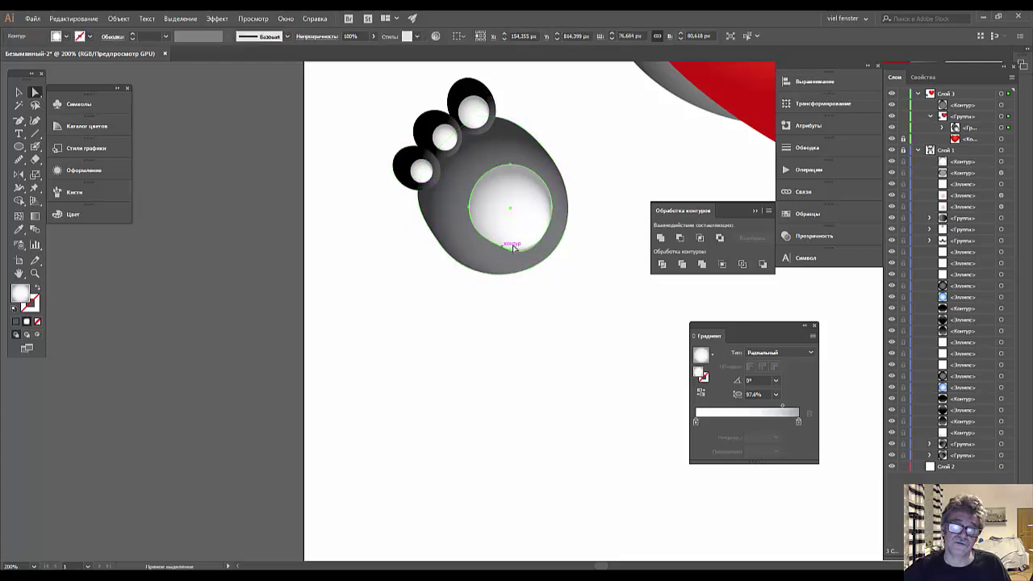
{"action": "left_click_drag", "start_coordinate": [511, 254], "coordinate": [501, 246]}
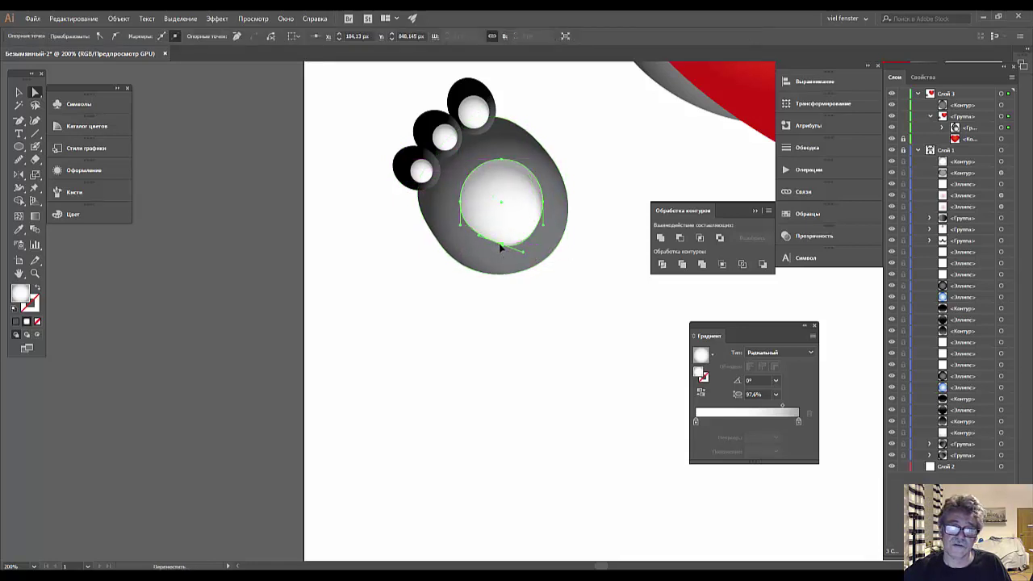
{"action": "left_click_drag", "start_coordinate": [501, 247], "coordinate": [492, 252]}
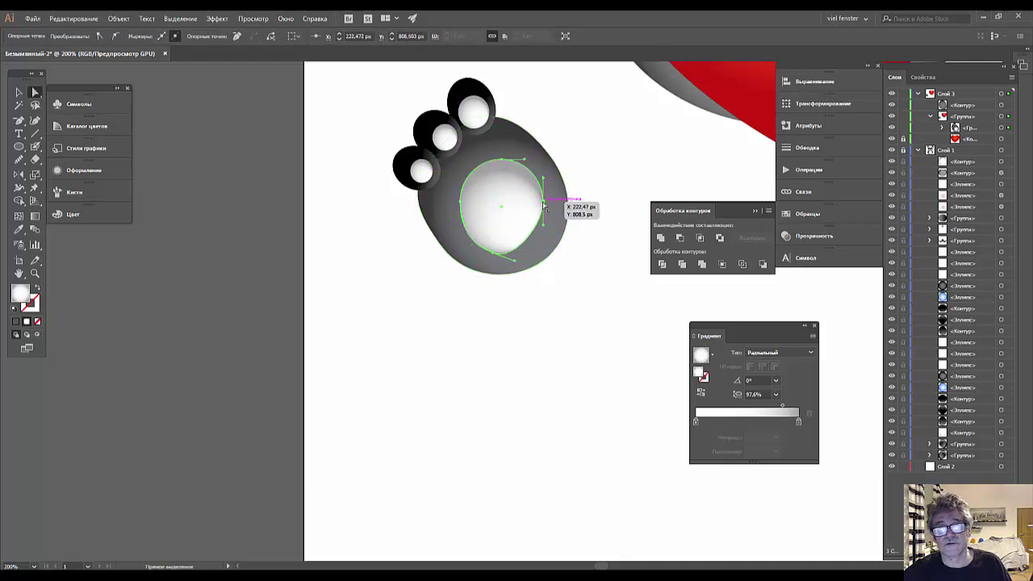
{"action": "left_click_drag", "start_coordinate": [543, 207], "coordinate": [551, 209]}
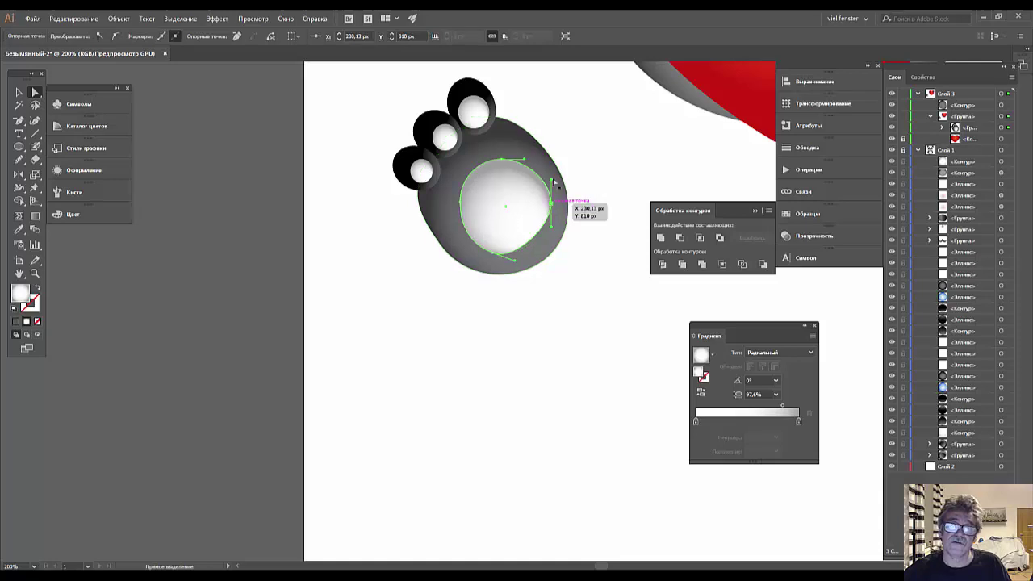
{"action": "left_click_drag", "start_coordinate": [551, 208], "coordinate": [491, 215]}
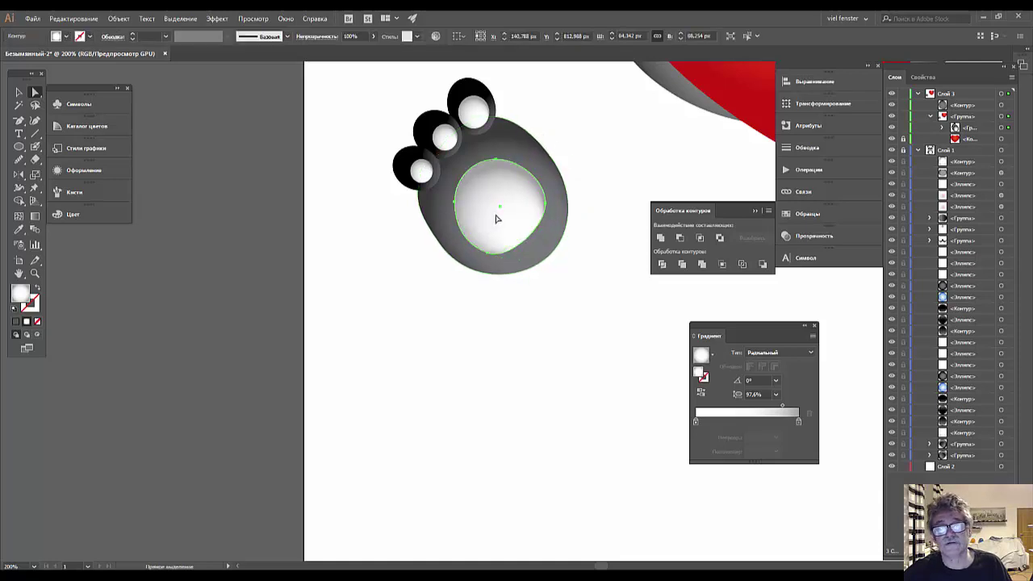
{"action": "left_click", "coordinate": [502, 350]}
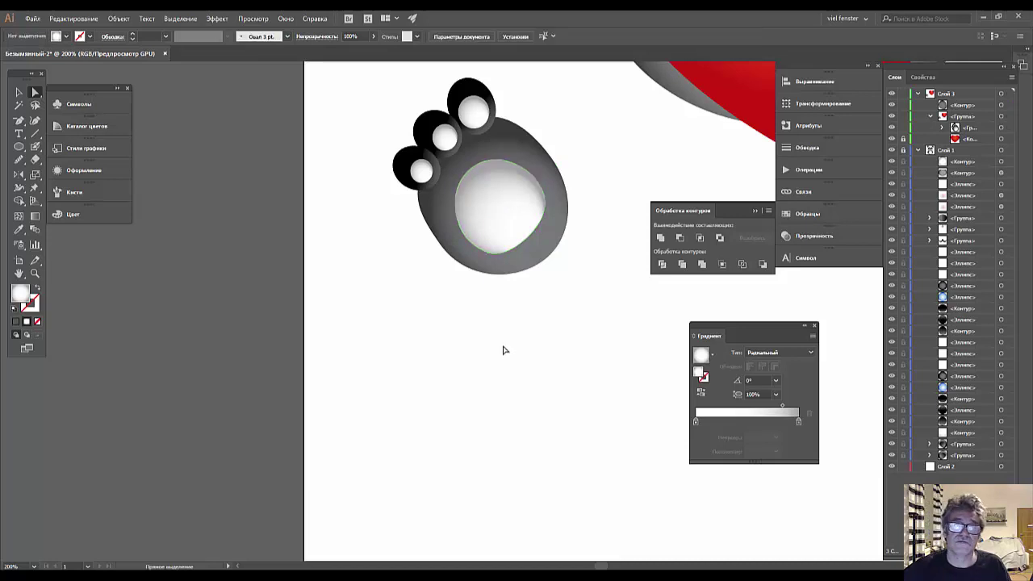
{"action": "key", "text": "ctrl+minus"}
{"action": "key", "text": "ctrl+minus"}
{"action": "key", "text": "ctrl+minus"}
- Pull the white pad's bottom point down and shift the pad lower-right inside the grey foot
{"action": "key", "text": "ctrl+plus"}
{"action": "key", "text": "ctrl+plus"}
{"action": "key", "text": "ctrl+plus"}
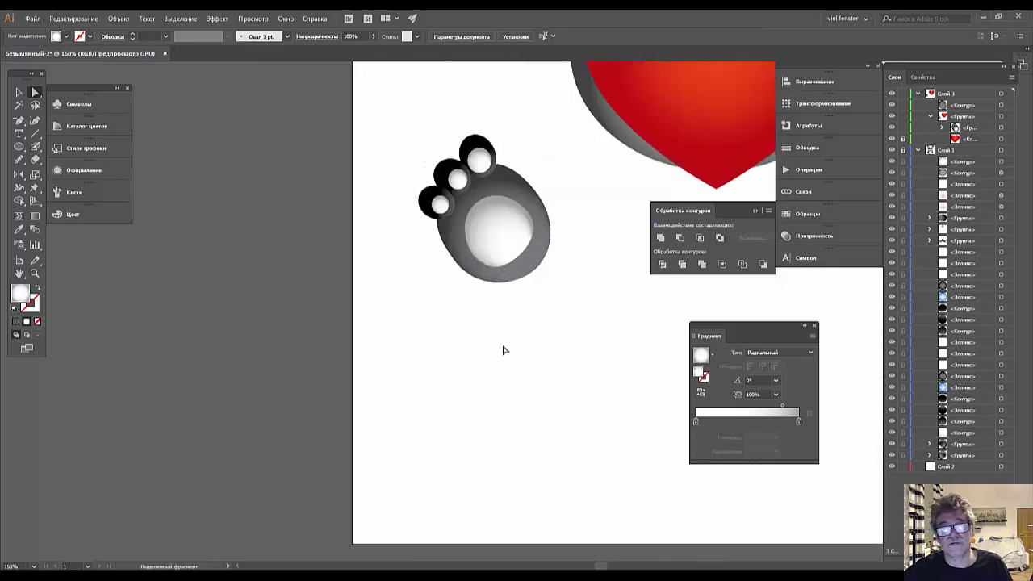
{"action": "left_click", "coordinate": [484, 243]}
{"action": "left_click_drag", "start_coordinate": [485, 244], "coordinate": [487, 252]}
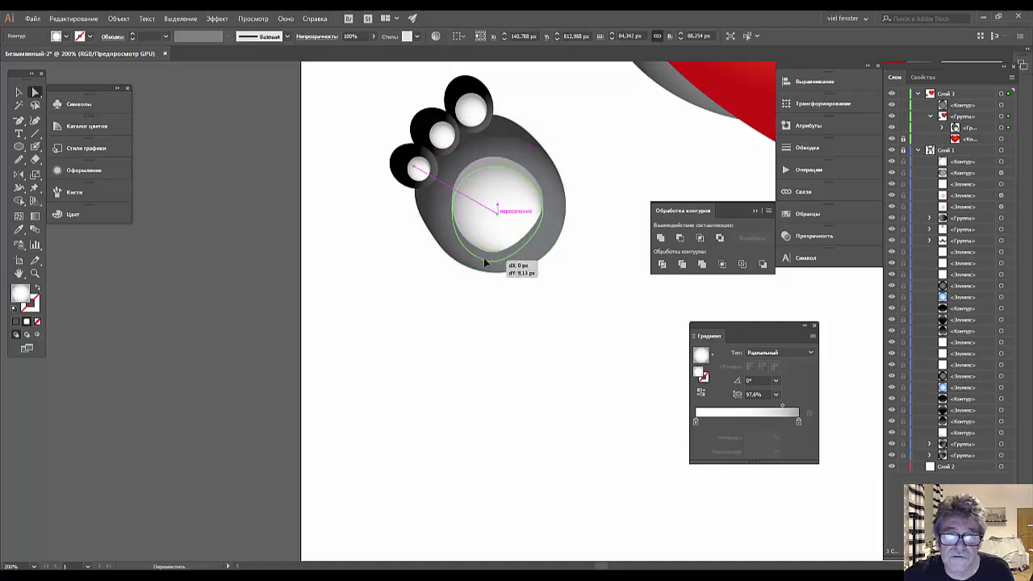
{"action": "left_click", "coordinate": [488, 253]}
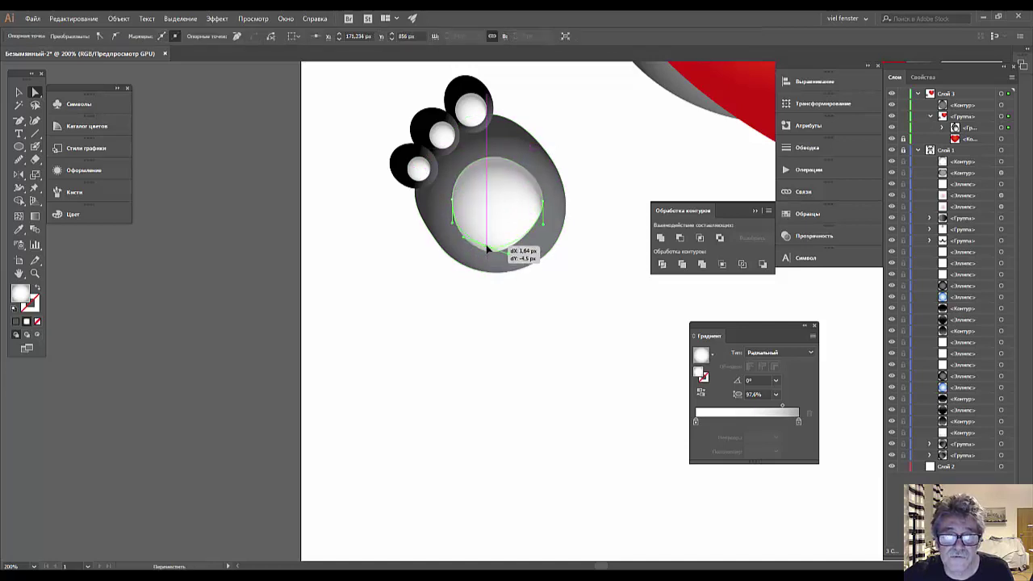
{"action": "left_click_drag", "start_coordinate": [504, 209], "coordinate": [513, 225]}
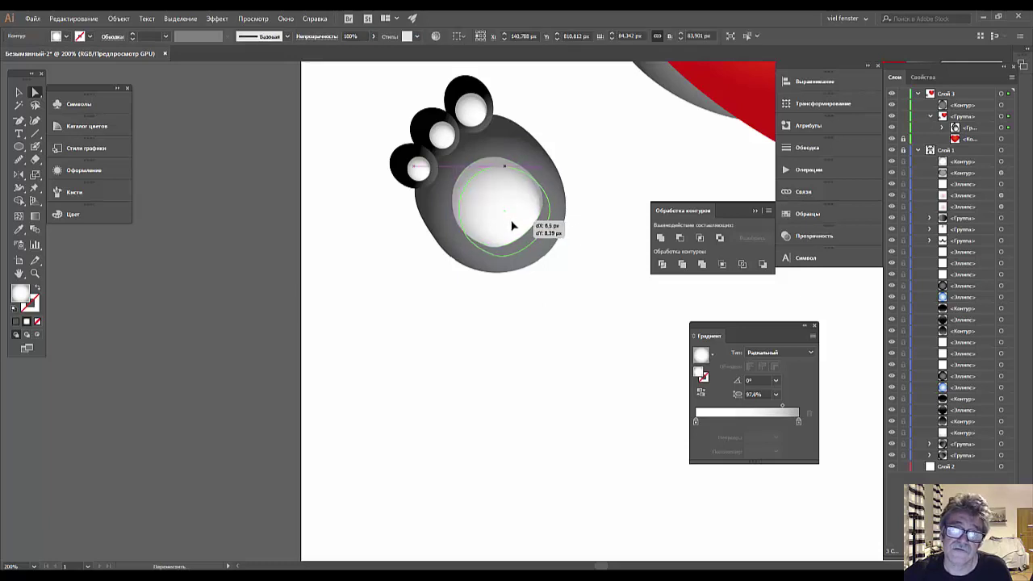
{"action": "left_click_drag", "start_coordinate": [513, 226], "coordinate": [512, 225]}
{"action": "left_click", "coordinate": [577, 304]}
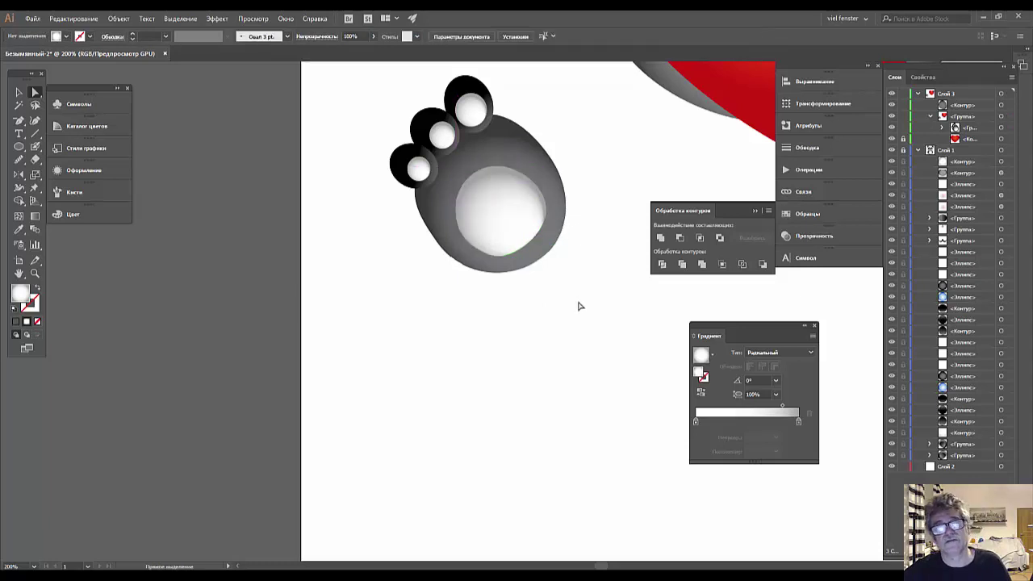
{"action": "key", "text": "ctrl+minus"}
{"action": "key", "text": "ctrl+minus"}
{"action": "key", "text": "ctrl+minus"}
{"action": "key", "text": "ctrl+minus"}
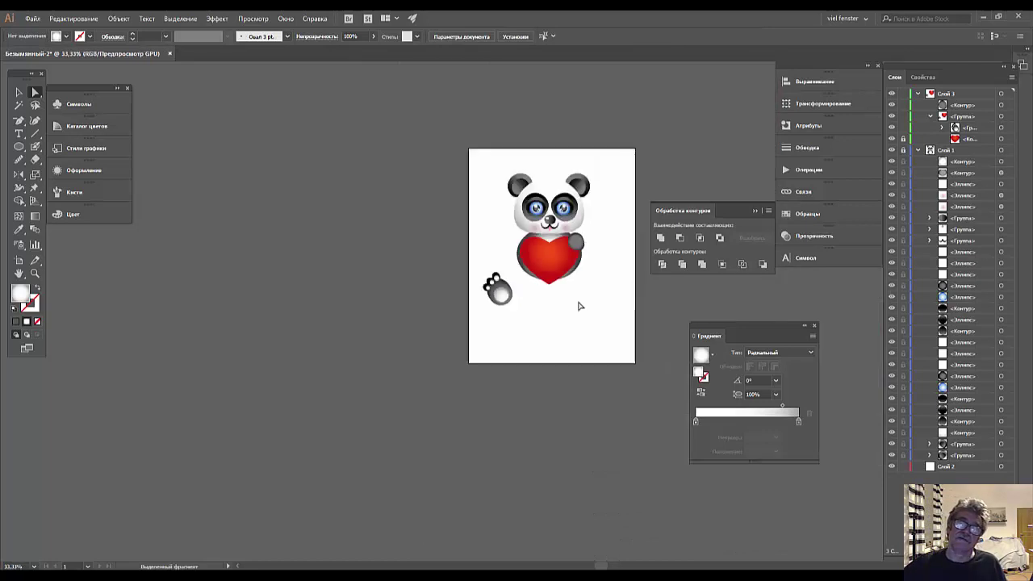
{"action": "key", "text": "ctrl+plus"}
{"action": "key", "text": "ctrl+plus"}
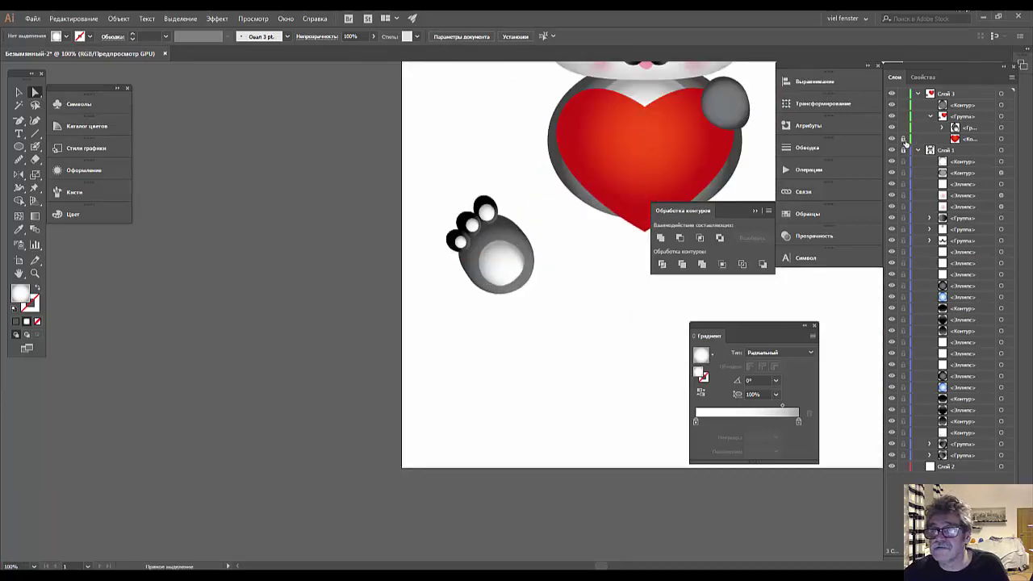
{"action": "left_click", "coordinate": [644, 226]}
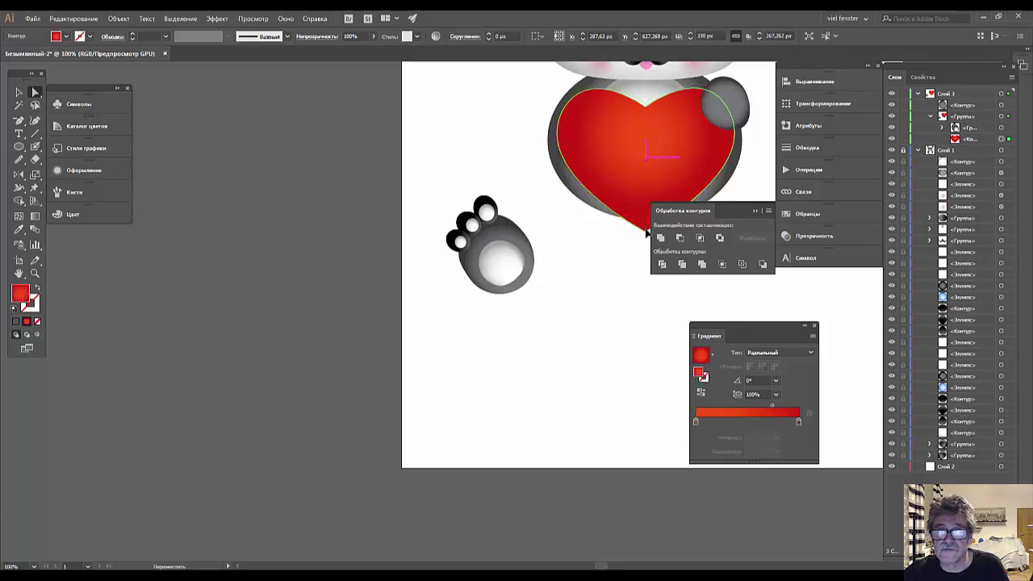
- Lift the heart's bottom anchor slightly upward to reshape its tip
{"action": "left_click", "coordinate": [646, 233]}
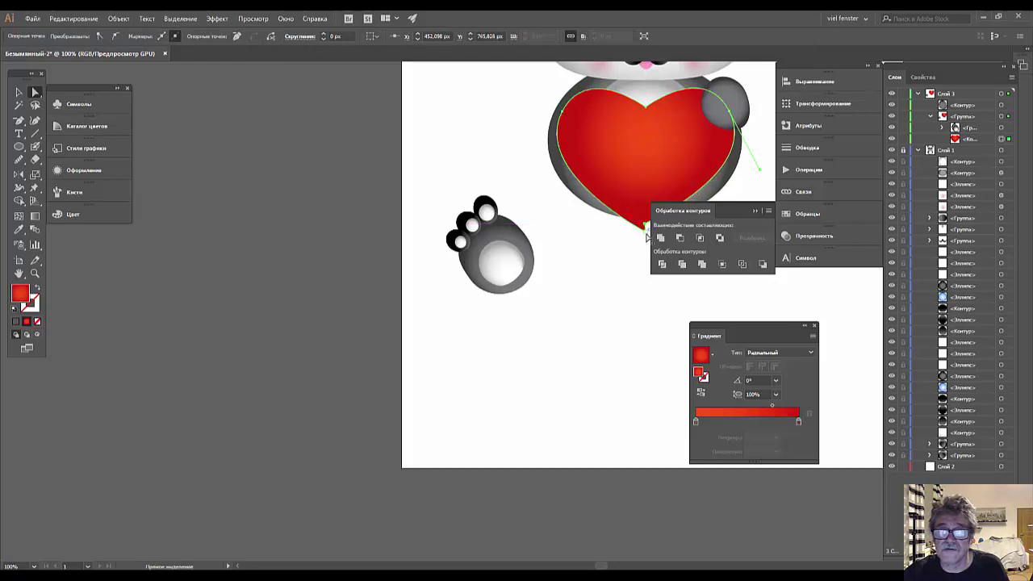
{"action": "left_click_drag", "start_coordinate": [645, 233], "coordinate": [644, 225]}
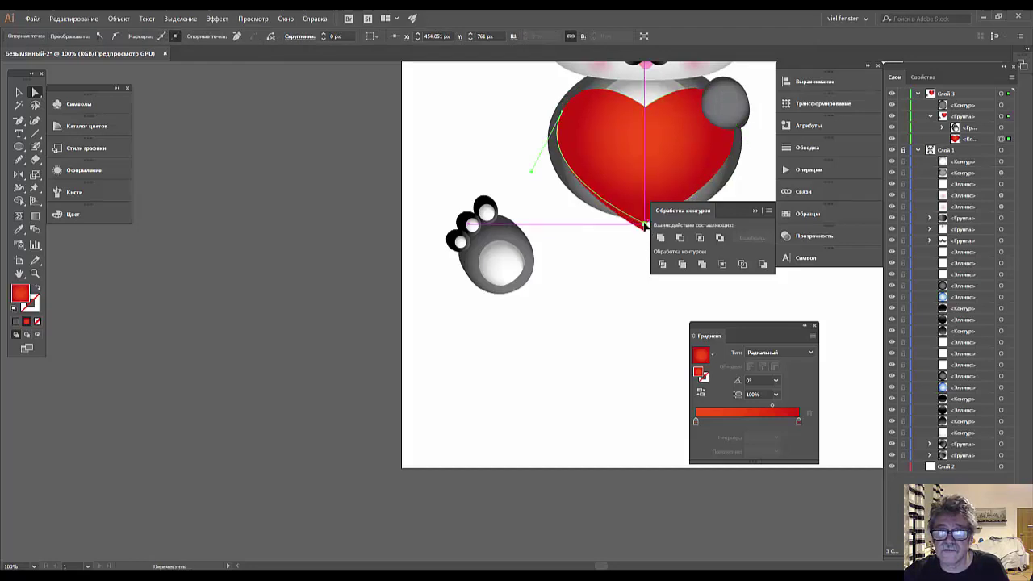
{"action": "left_click", "coordinate": [641, 256]}
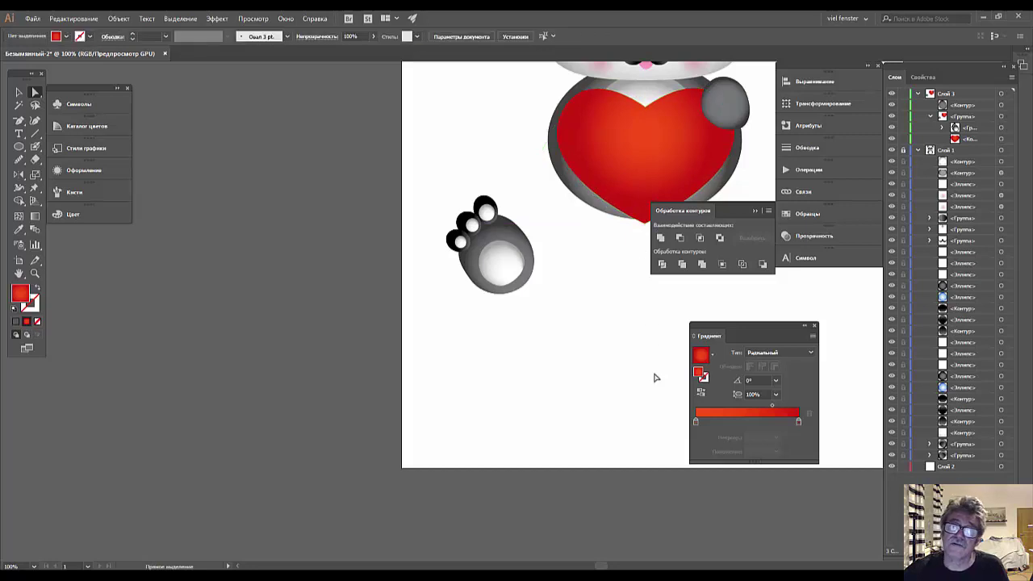
{"action": "left_click_drag", "start_coordinate": [433, 191], "coordinate": [544, 317]}
- Regroup the foot's pieces into one group and move it against the heart's lower left
{"action": "left_click", "coordinate": [117, 18]}
{"action": "mouse_move", "coordinate": [138, 82]}
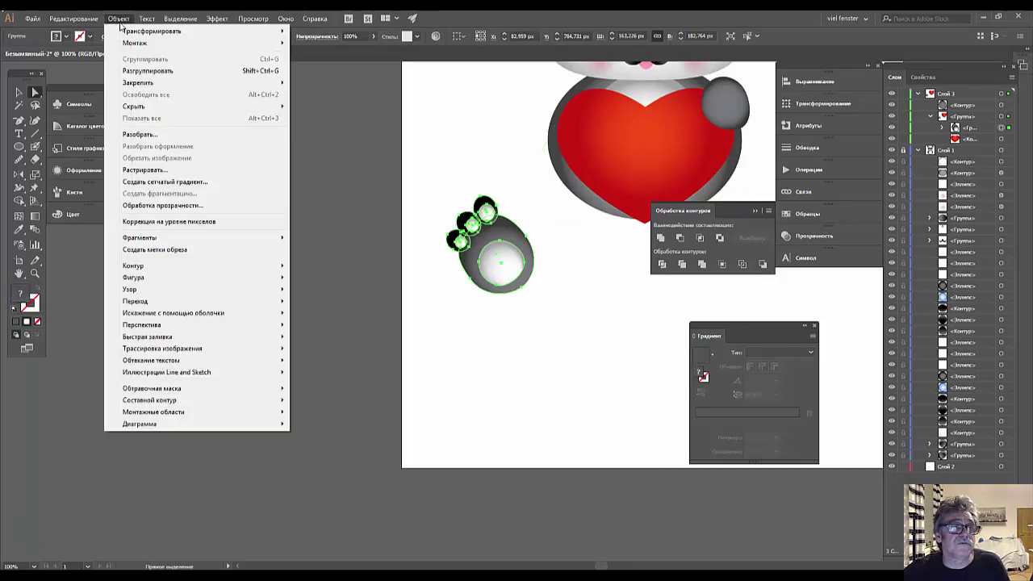
{"action": "left_click", "coordinate": [139, 71]}
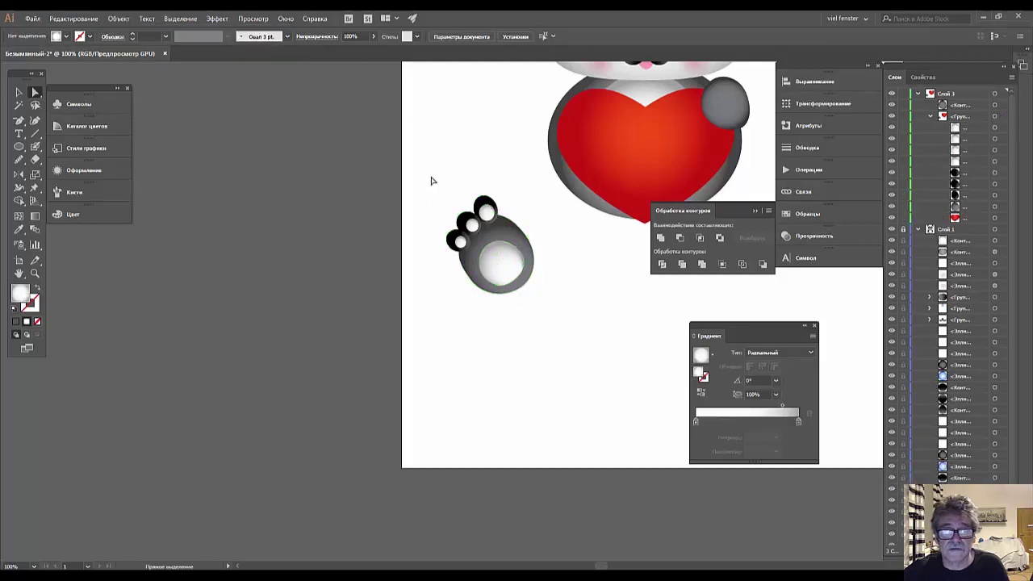
{"action": "left_click_drag", "start_coordinate": [428, 177], "coordinate": [542, 320]}
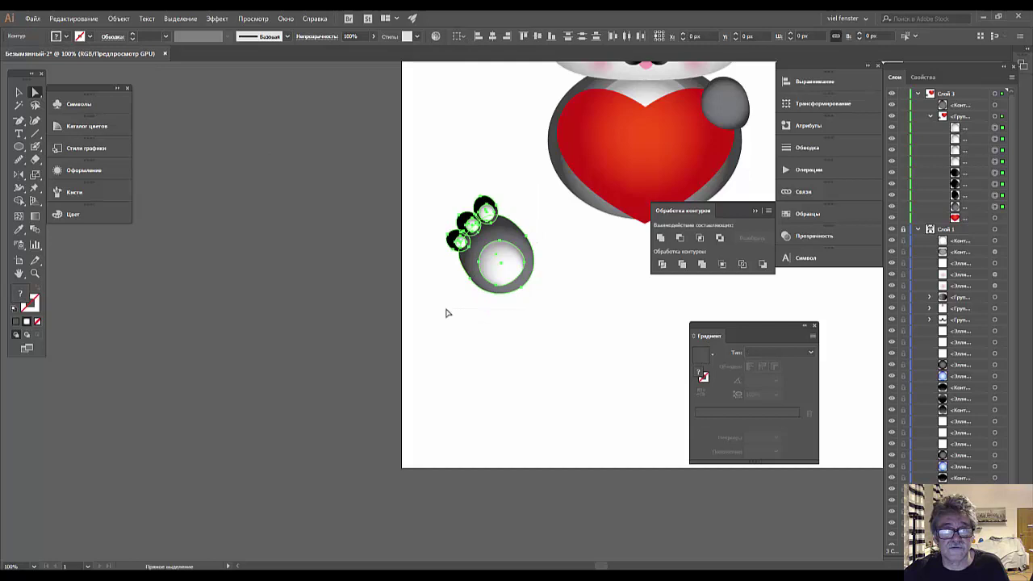
{"action": "left_click", "coordinate": [127, 20]}
{"action": "left_click", "coordinate": [145, 60]}
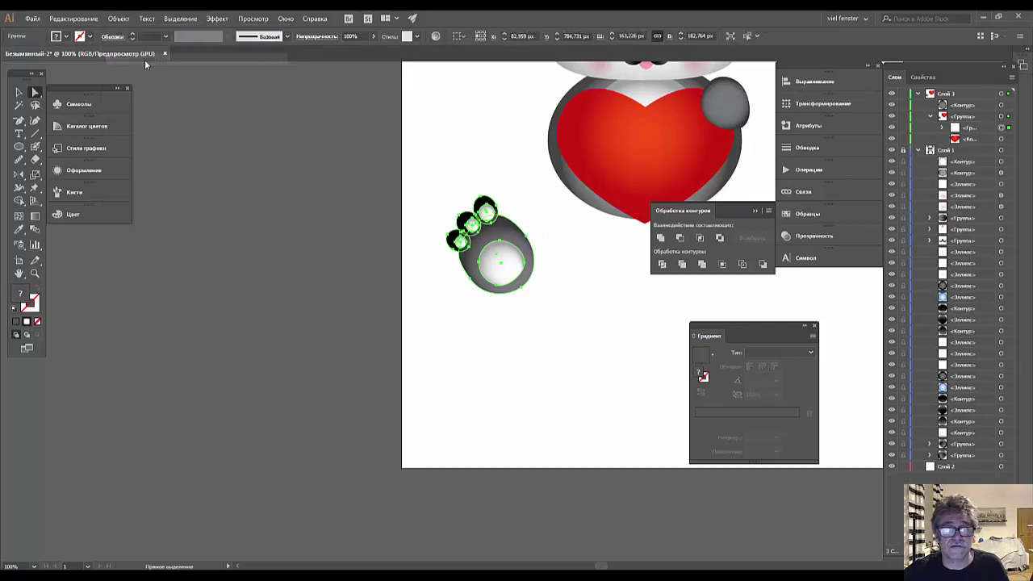
{"action": "left_click", "coordinate": [19, 93]}
{"action": "left_click_drag", "start_coordinate": [502, 264], "coordinate": [577, 216]}
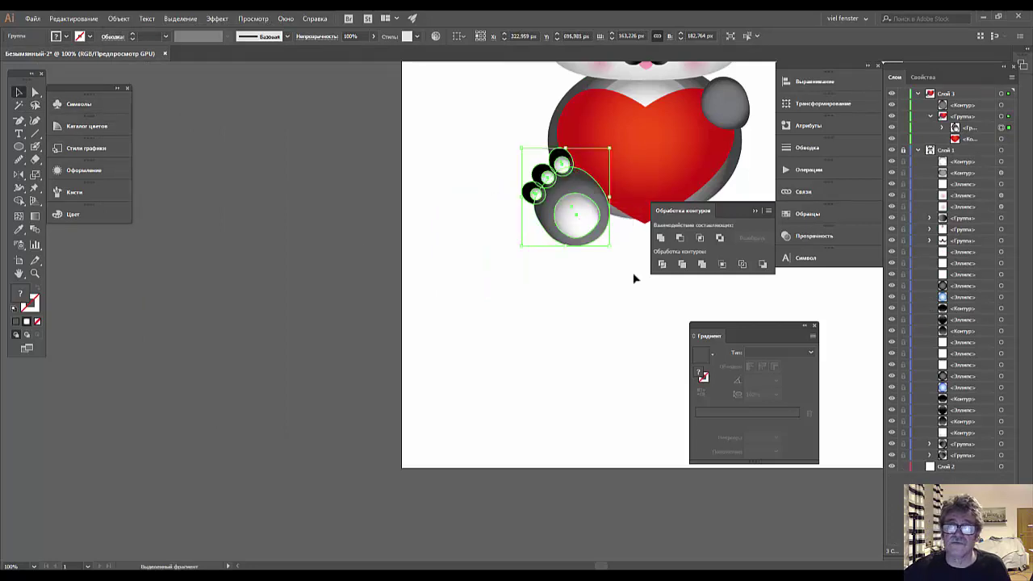
{"action": "key", "text": "ctrl+minus"}
{"action": "key", "text": "ctrl+minus"}
{"action": "key", "text": "ctrl+minus"}
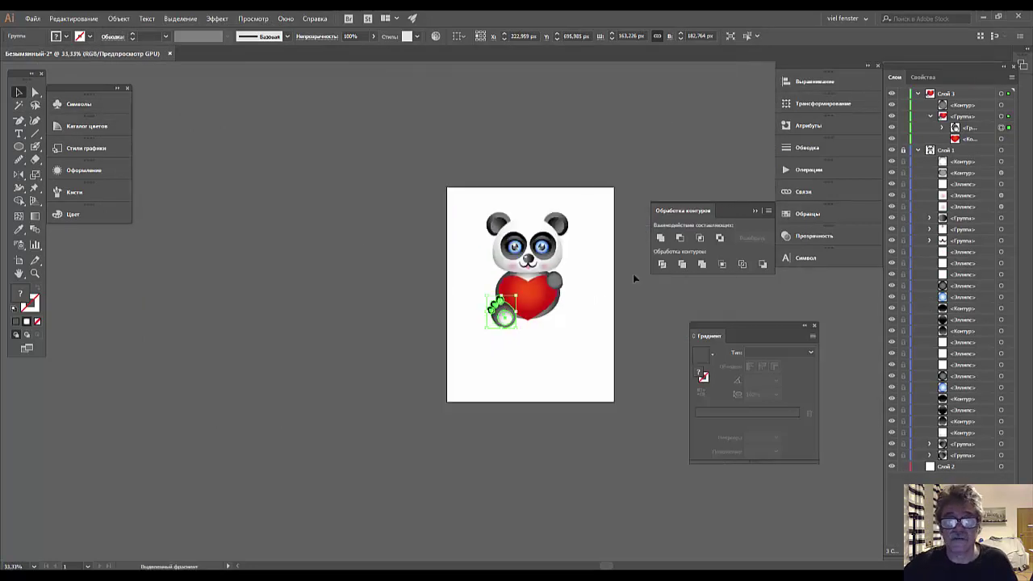
- Copy the foot to the heart's lower right and reflect it across the vertical axis
{"action": "left_click_drag", "start_coordinate": [505, 319], "coordinate": [567, 329]}
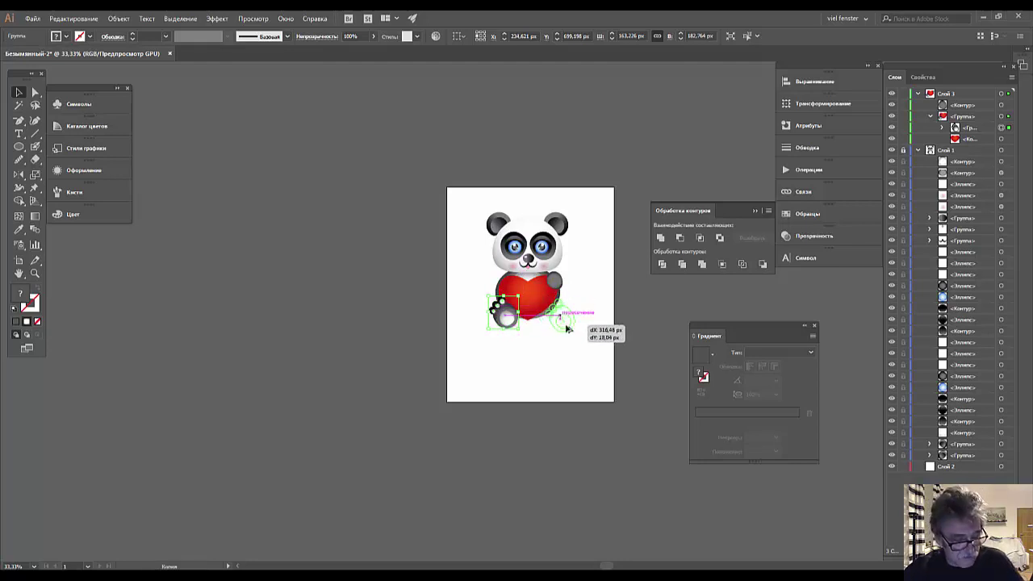
{"action": "left_click_drag", "start_coordinate": [566, 325], "coordinate": [565, 324]}
{"action": "right_click", "coordinate": [566, 325]}
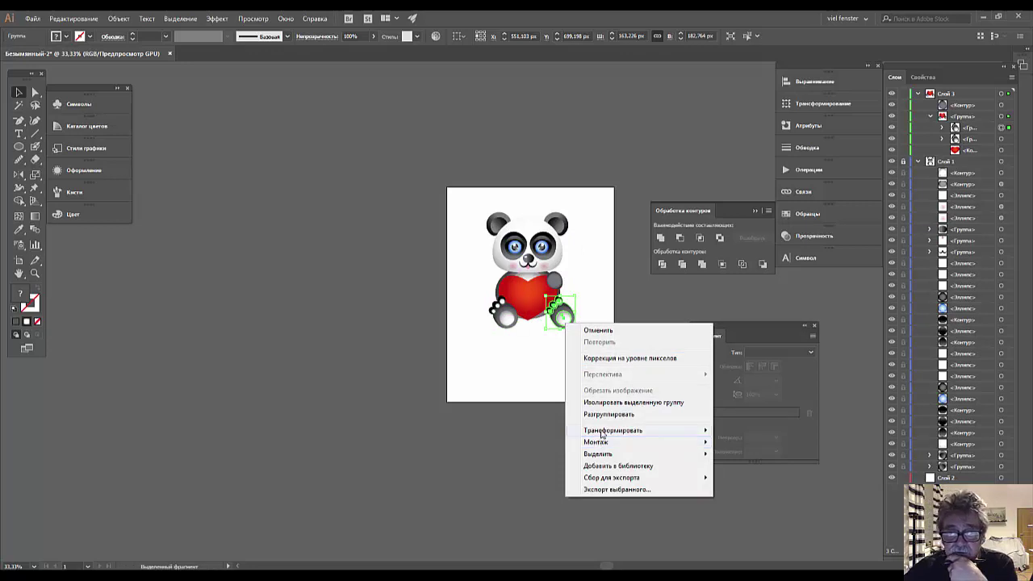
{"action": "mouse_move", "coordinate": [613, 430]}
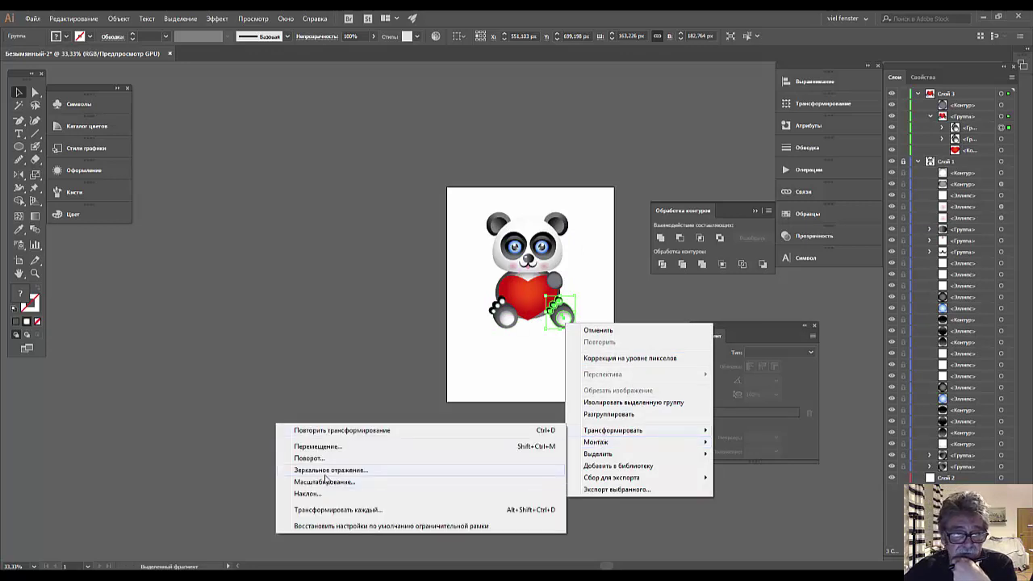
{"action": "left_click", "coordinate": [326, 472]}
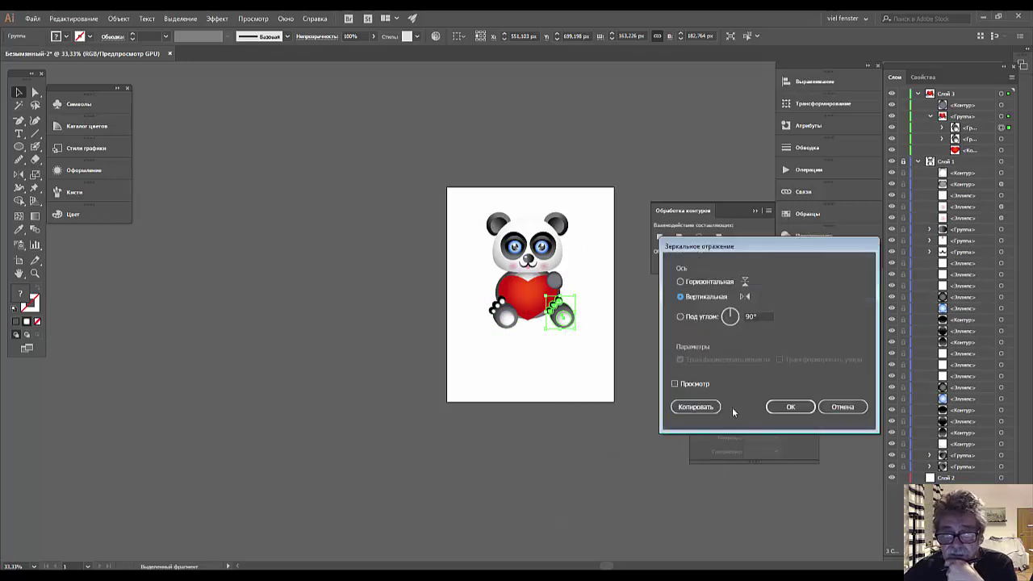
{"action": "left_click", "coordinate": [787, 403]}
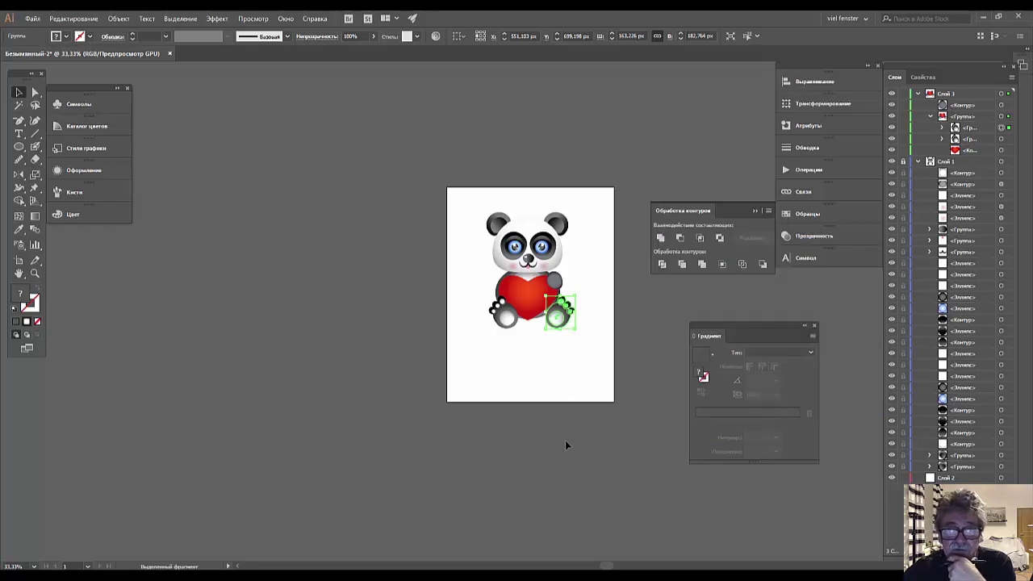
- Nudge the mirrored right foot six steps left so it sits snug against the heart
{"action": "key", "text": "ctrl+plus"}
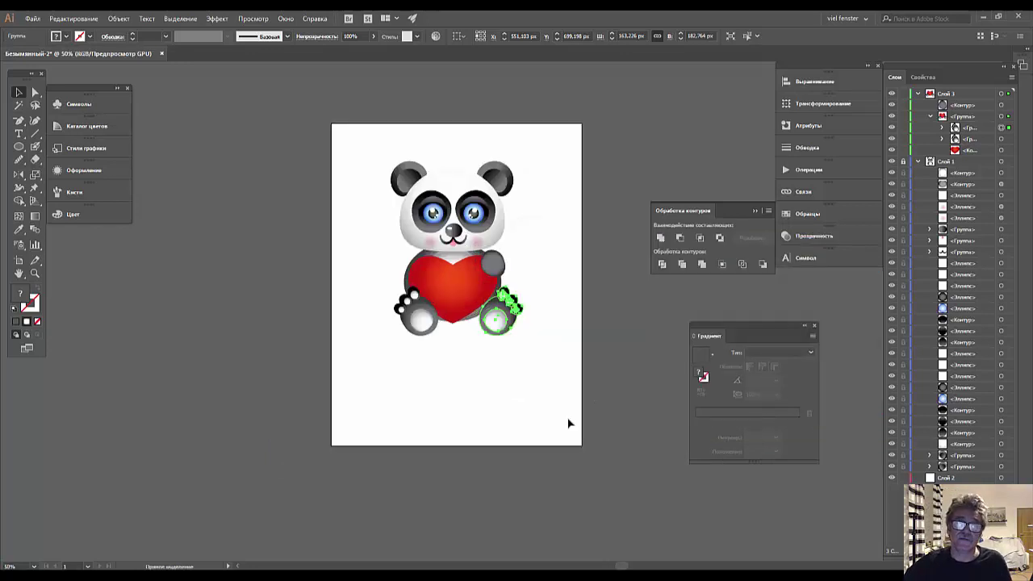
{"action": "key", "text": "ctrl+plus"}
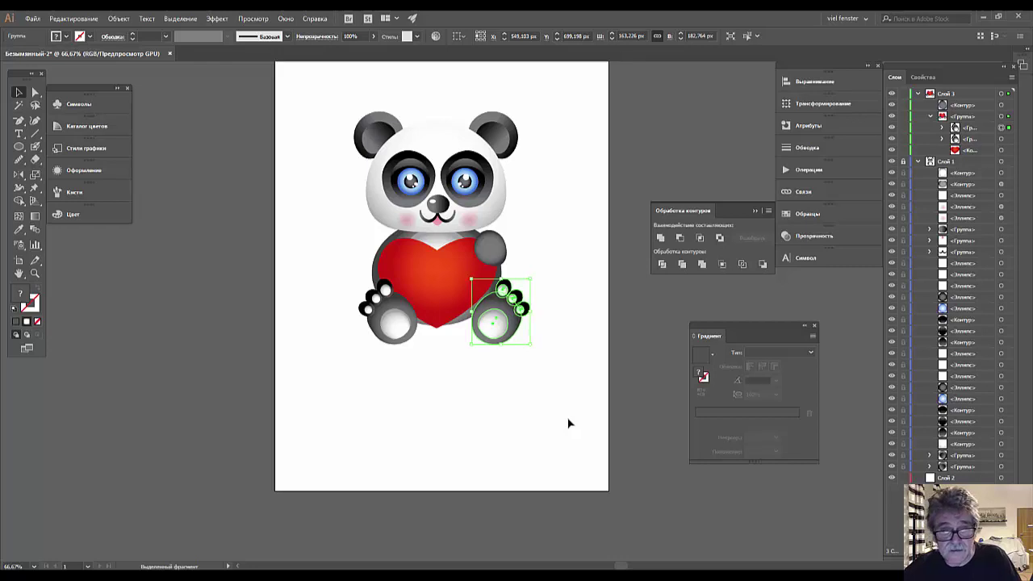
{"action": "key", "text": "Left"}
{"action": "key", "text": "Left"}
{"action": "key", "text": "Left"}
{"action": "key", "text": "Left"}
{"action": "key", "text": "Left"}
{"action": "key", "text": "Left"}
{"action": "key", "text": "Left"}
{"action": "key", "text": "Left"}
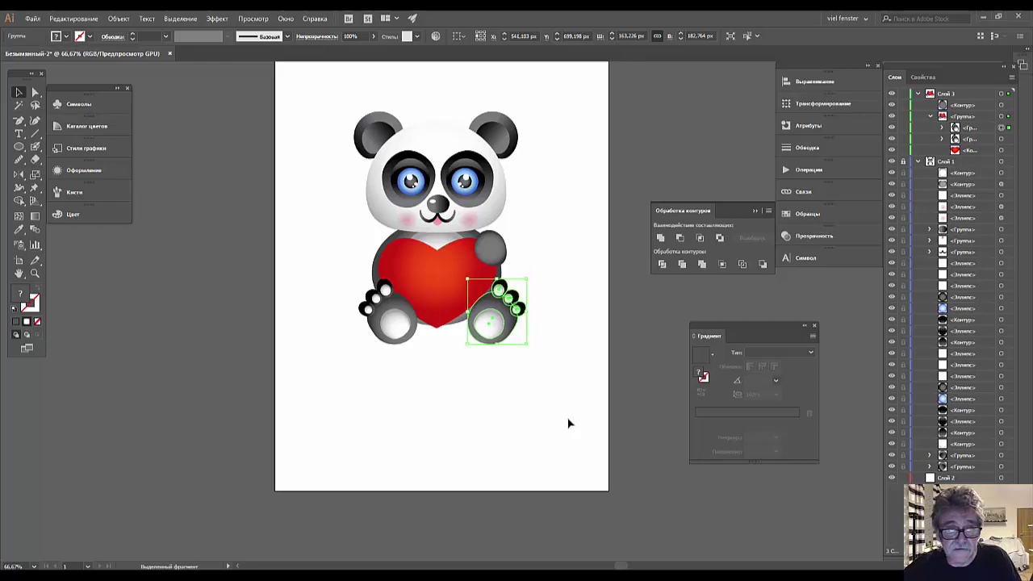
{"action": "key", "text": "Left"}
{"action": "key", "text": "Left"}
{"action": "key", "text": "Left"}
{"action": "key", "text": "Left"}
{"action": "key", "text": "Left"}
{"action": "key", "text": "Left"}
{"action": "key", "text": "Left"}
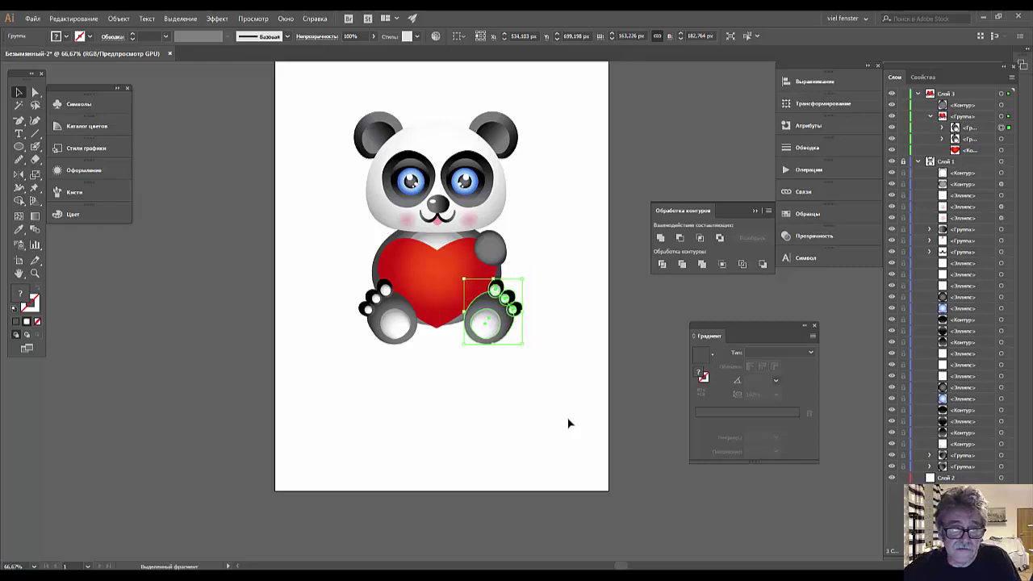
{"action": "key", "text": "Left"}
{"action": "key", "text": "Left"}
{"action": "key", "text": "Left"}
{"action": "key", "text": "Left"}
{"action": "key", "text": "Left"}
{"action": "key", "text": "Left"}
{"action": "key", "text": "Left"}
{"action": "key", "text": "Left"}
{"action": "key", "text": "Left"}
{"action": "key", "text": "Left"}
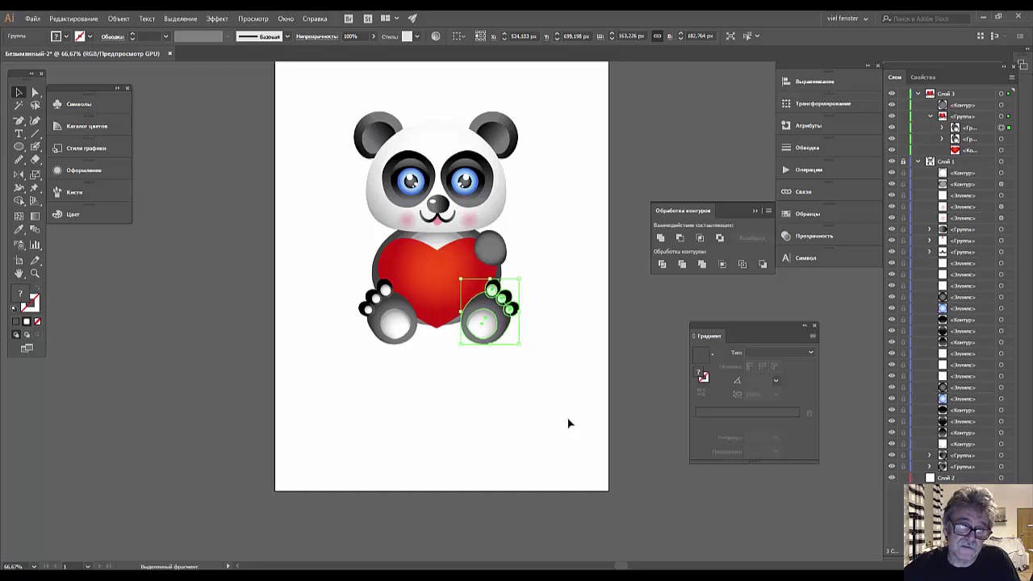
{"action": "key", "text": "Left"}
{"action": "key", "text": "Left"}
{"action": "key", "text": "Left"}
{"action": "key", "text": "Left"}
{"action": "key", "text": "Left"}
{"action": "key", "text": "Left"}
{"action": "key", "text": "Left"}
{"action": "key", "text": "Left"}
{"action": "key", "text": "Left"}
{"action": "key", "text": "Left"}
{"action": "key", "text": "Left"}
{"action": "key", "text": "Left"}
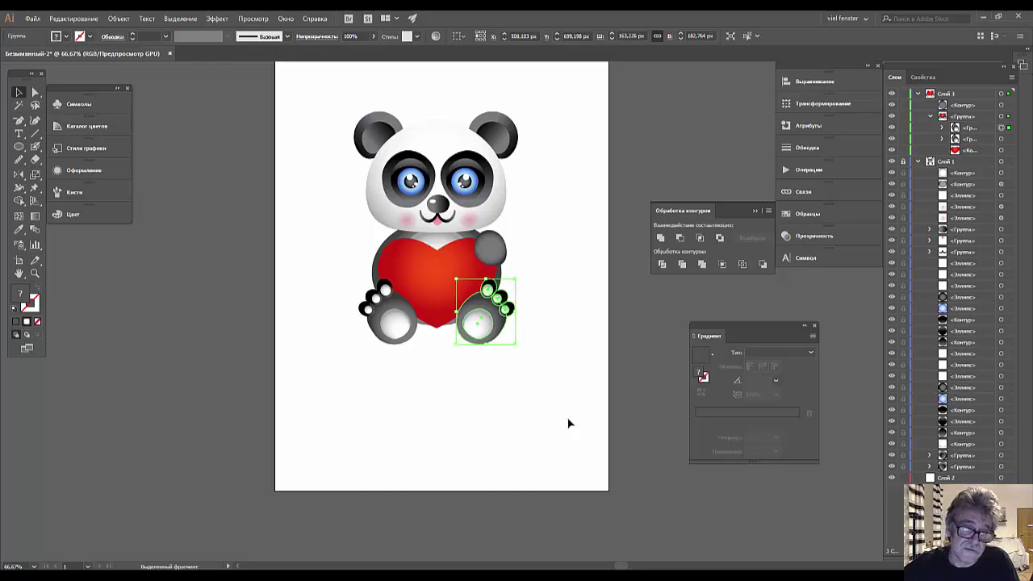
{"action": "key", "text": "Left"}
{"action": "key", "text": "Left"}
{"action": "key", "text": "Left"}
{"action": "key", "text": "Left"}
{"action": "key", "text": "Left"}
{"action": "key", "text": "Left"}
{"action": "key", "text": "Left"}
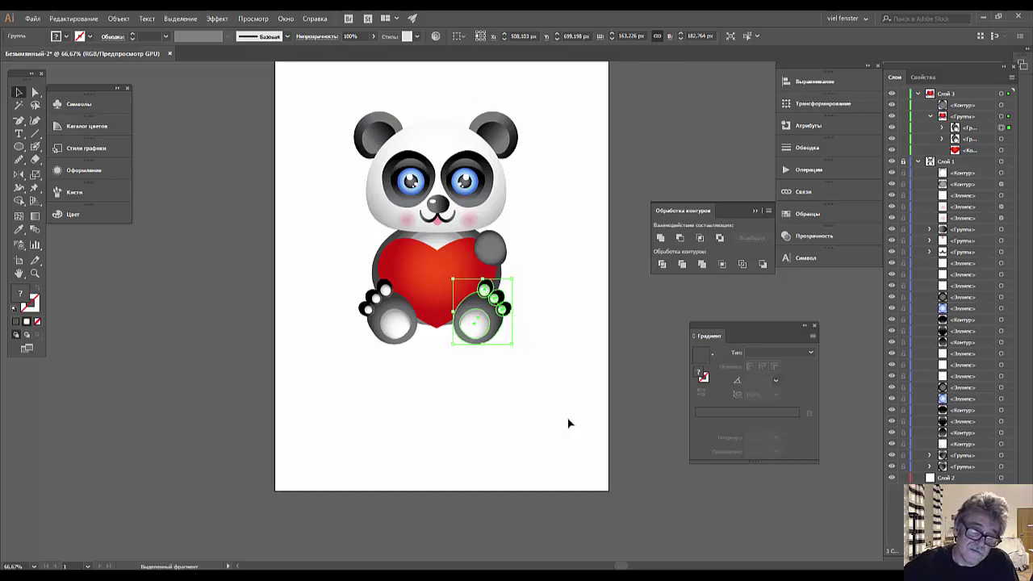
{"action": "key", "text": "Left"}
{"action": "key", "text": "Left"}
{"action": "key", "text": "Left"}
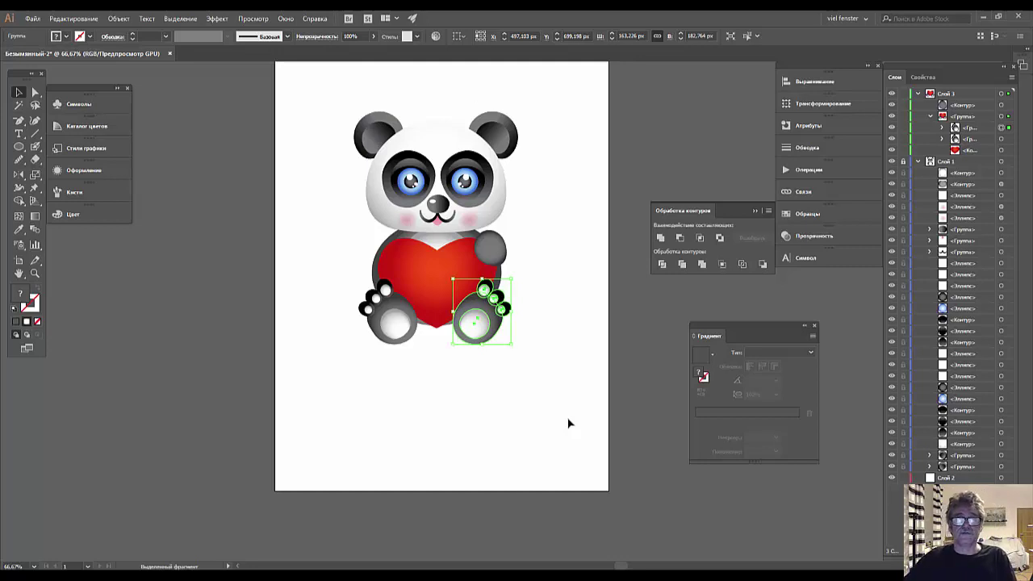
{"action": "left_click", "coordinate": [532, 421]}
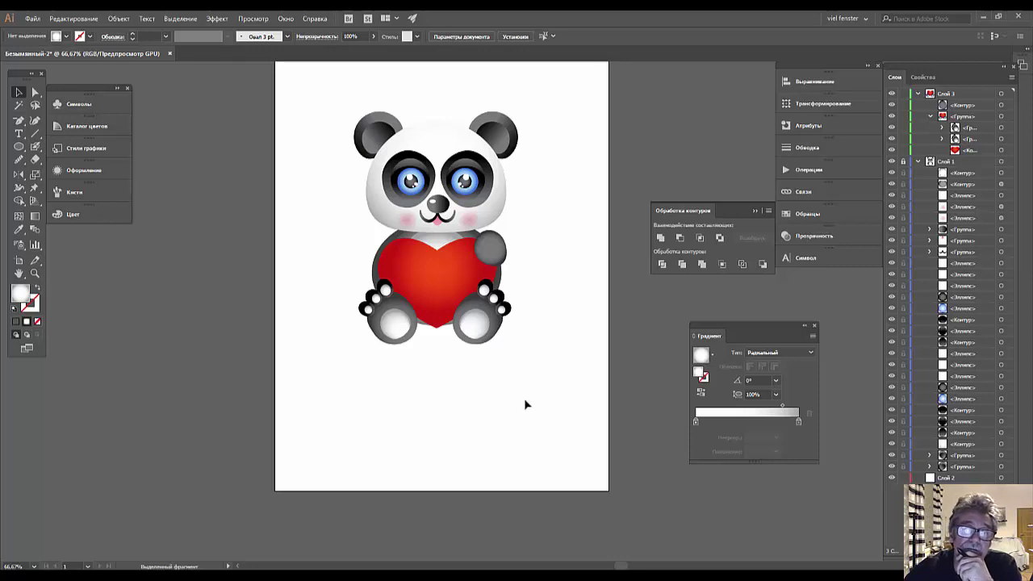
{"action": "left_click", "coordinate": [445, 275]}
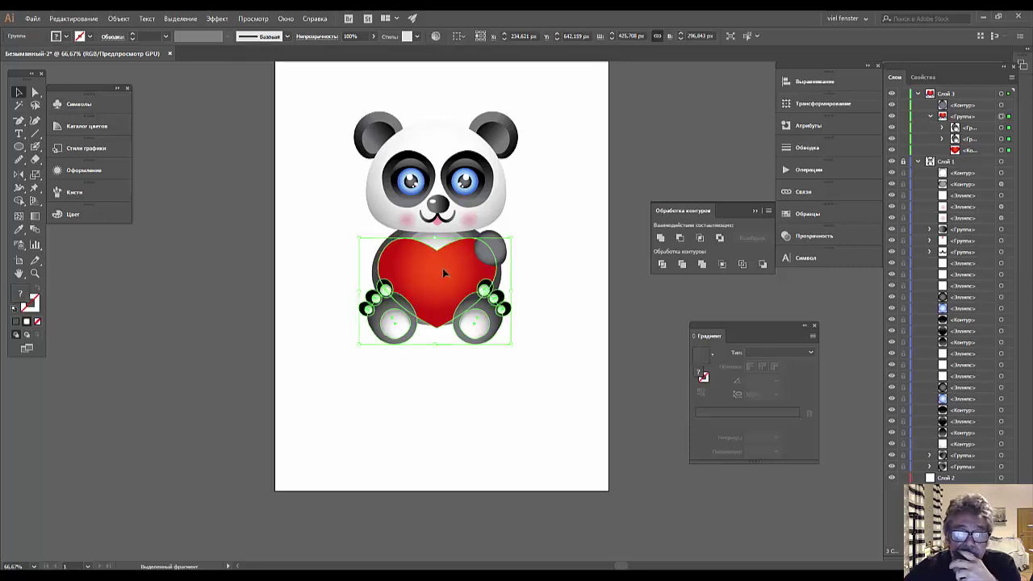
{"action": "left_click", "coordinate": [493, 248]}
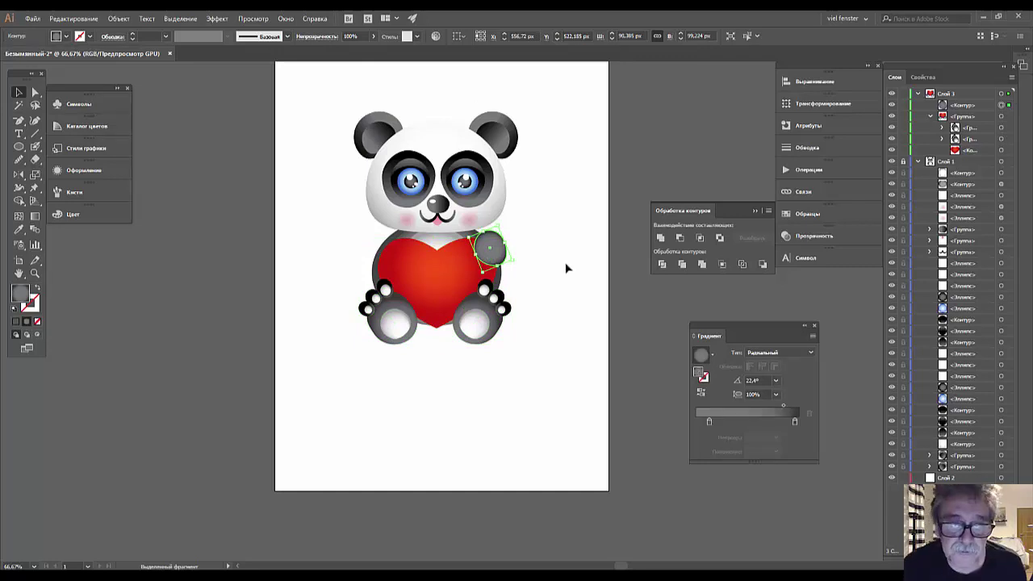
- Draw a small grey finger ellipse on the raised paw
{"action": "key", "text": "ctrl+plus"}
{"action": "key", "text": "ctrl+plus"}
{"action": "key", "text": "ctrl+plus"}
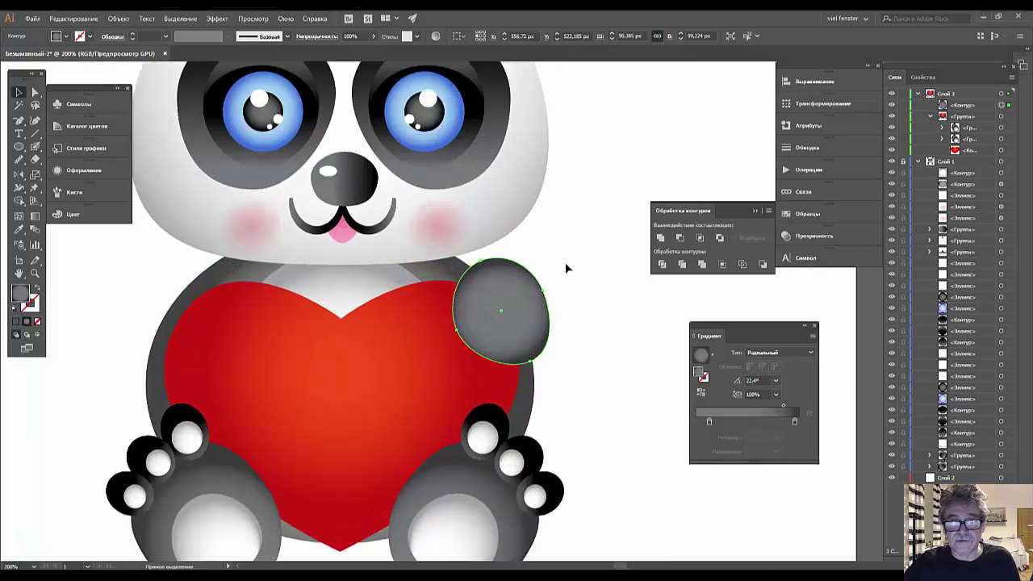
{"action": "left_click", "coordinate": [566, 263]}
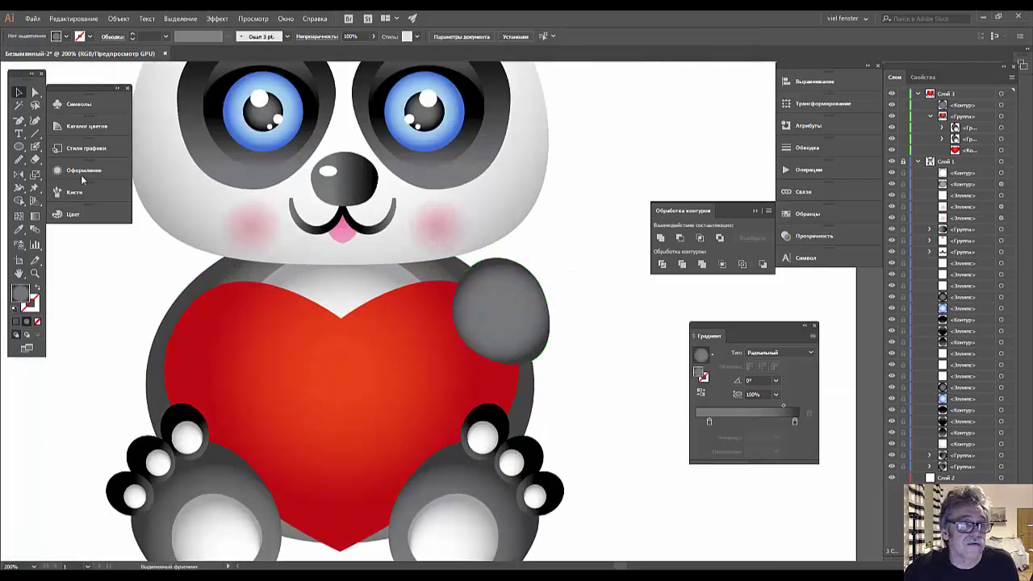
{"action": "left_click", "coordinate": [18, 146]}
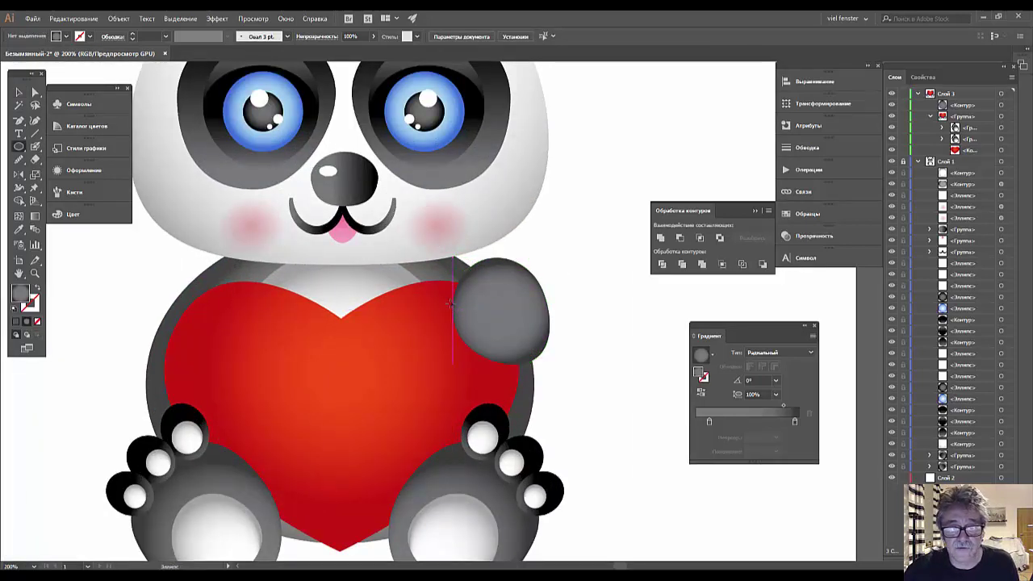
{"action": "left_click_drag", "start_coordinate": [444, 304], "coordinate": [473, 335]}
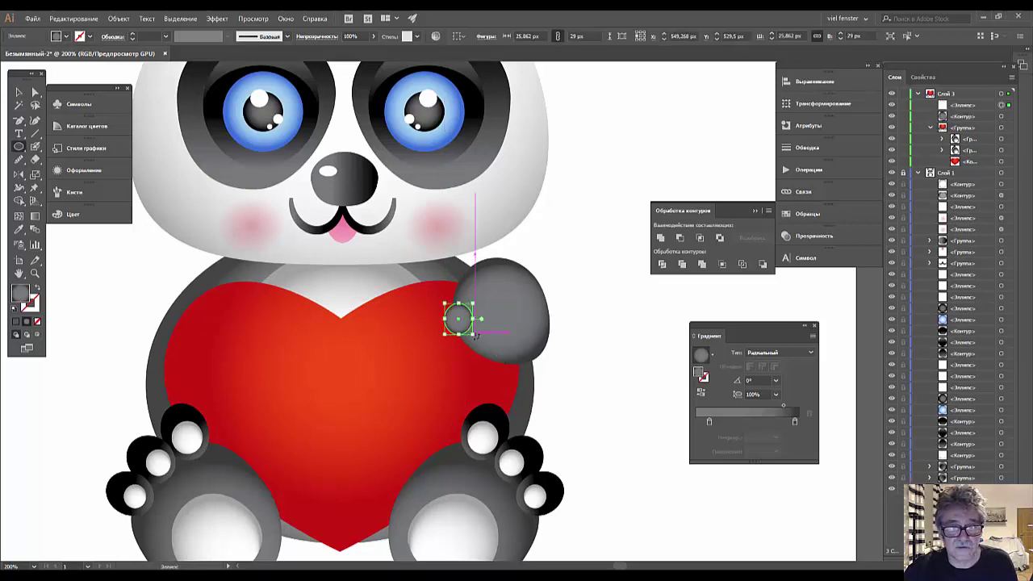
{"action": "left_click", "coordinate": [19, 92]}
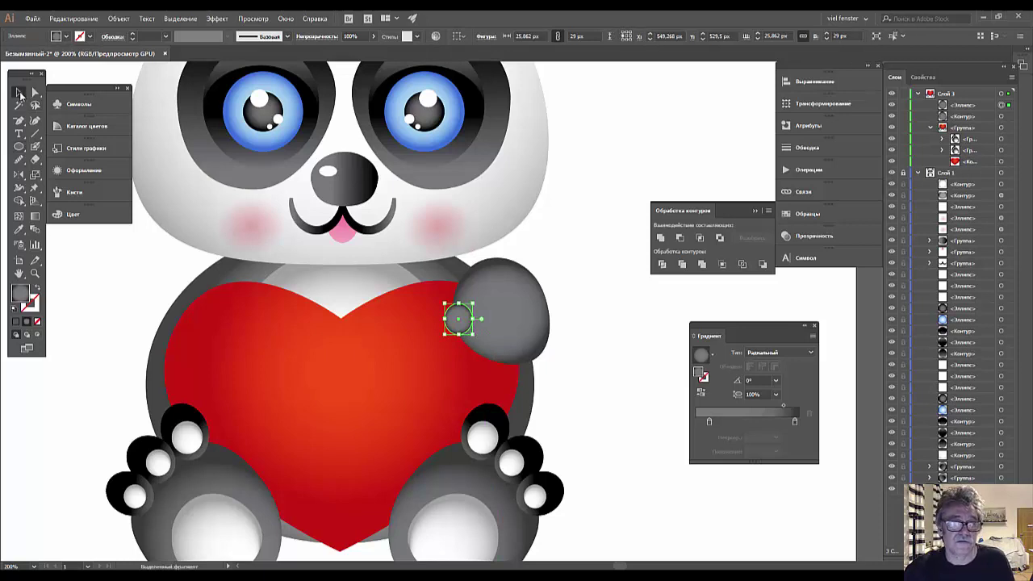
- Duplicate and enlarge the finger ellipse into three fingers along the paw's lower edge, deleting a stray copy
{"action": "left_click", "coordinate": [496, 337]}
{"action": "left_click", "coordinate": [461, 333]}
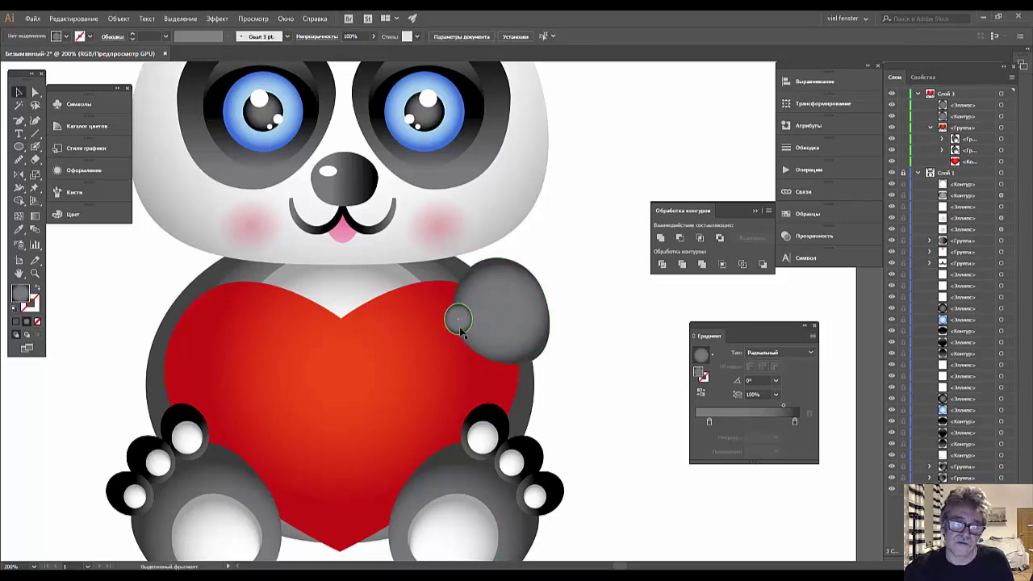
{"action": "left_click", "coordinate": [460, 329]}
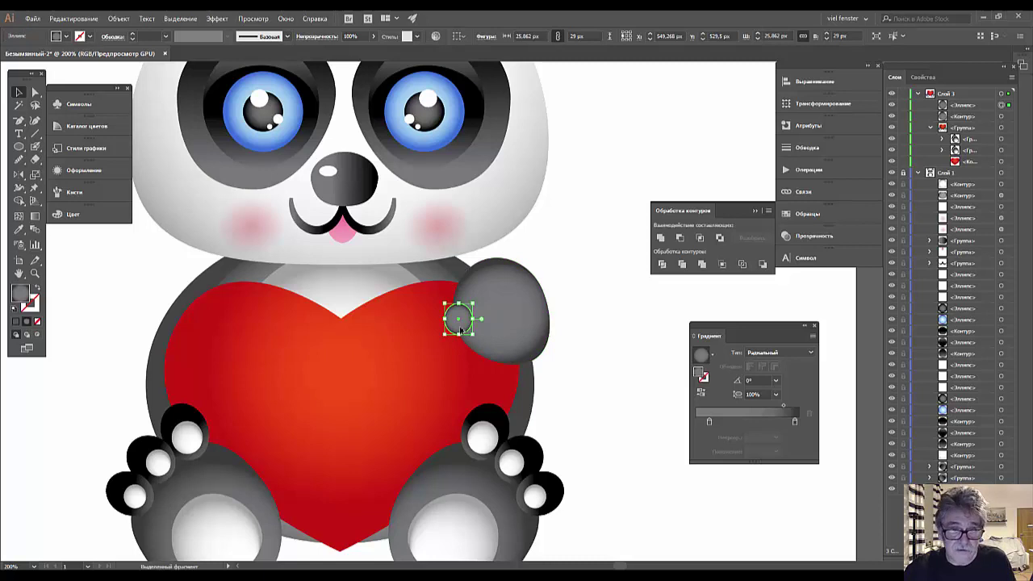
{"action": "mouse_move", "coordinate": [461, 331]}
{"action": "left_mouse_down"}
{"action": "mouse_move", "coordinate": [497, 360]}
{"action": "mouse_move", "coordinate": [472, 345]}
{"action": "left_mouse_up"}
{"action": "left_click", "coordinate": [458, 318]}
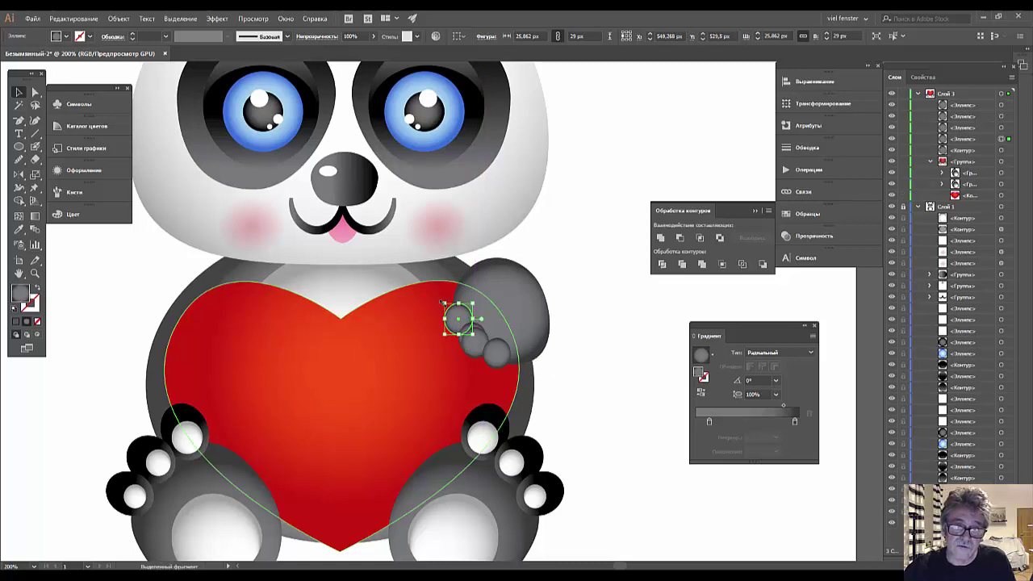
{"action": "left_click_drag", "start_coordinate": [443, 304], "coordinate": [437, 298]}
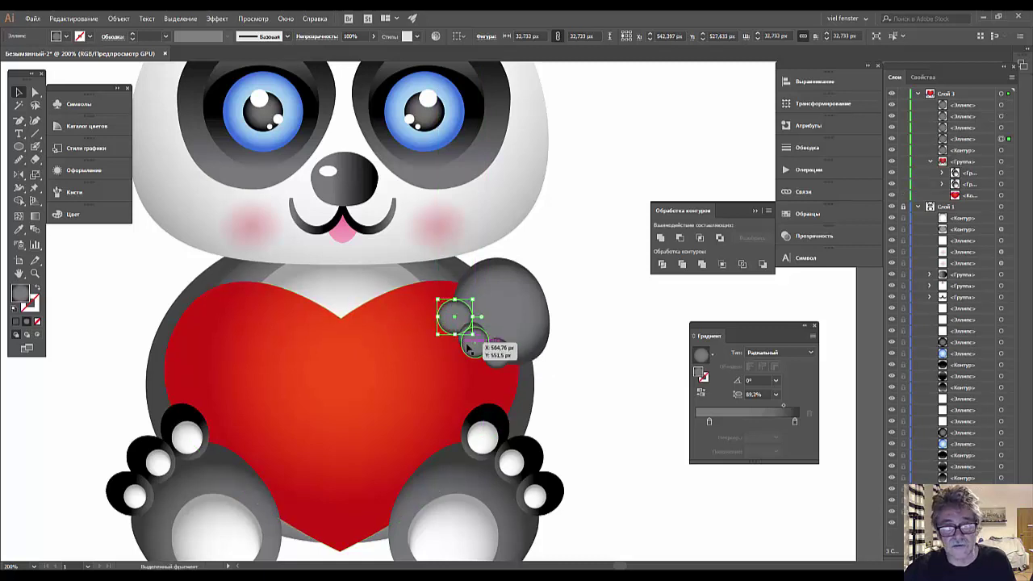
{"action": "mouse_move", "coordinate": [472, 343]}
{"action": "left_mouse_down"}
{"action": "mouse_move", "coordinate": [445, 364]}
{"action": "mouse_move", "coordinate": [443, 380]}
{"action": "left_mouse_up"}
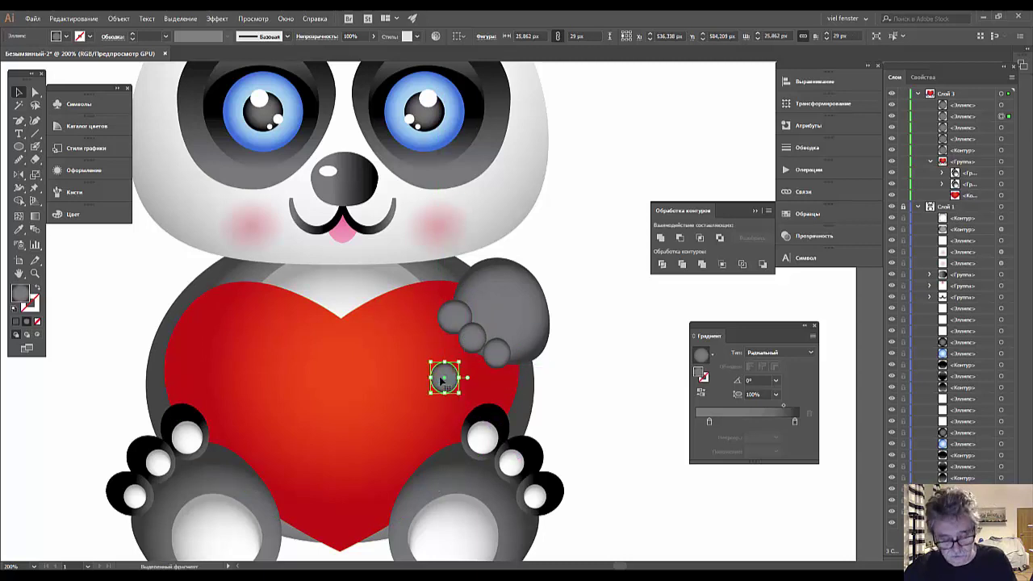
{"action": "key", "text": "Delete"}
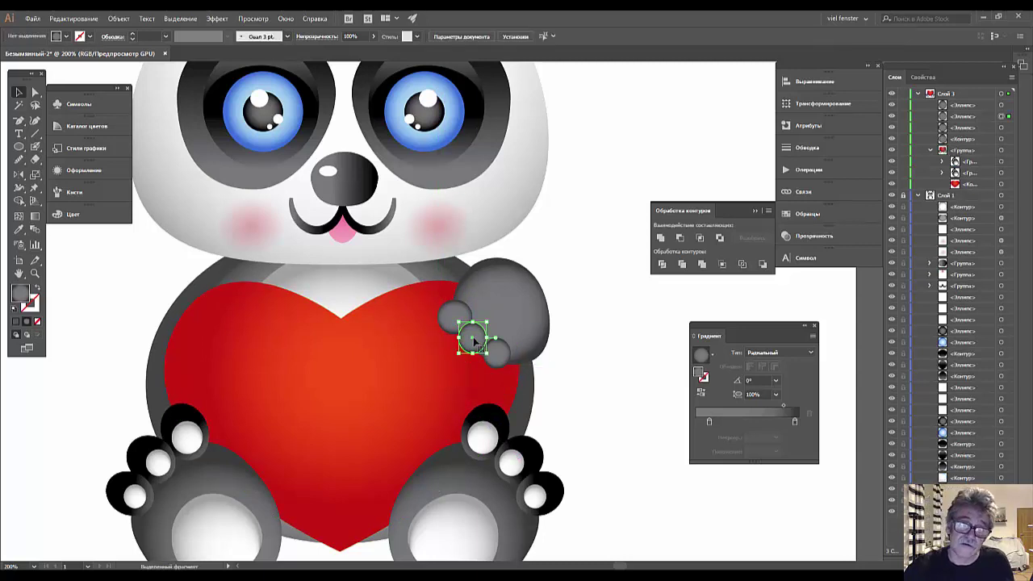
{"action": "left_click_drag", "start_coordinate": [474, 342], "coordinate": [492, 356]}
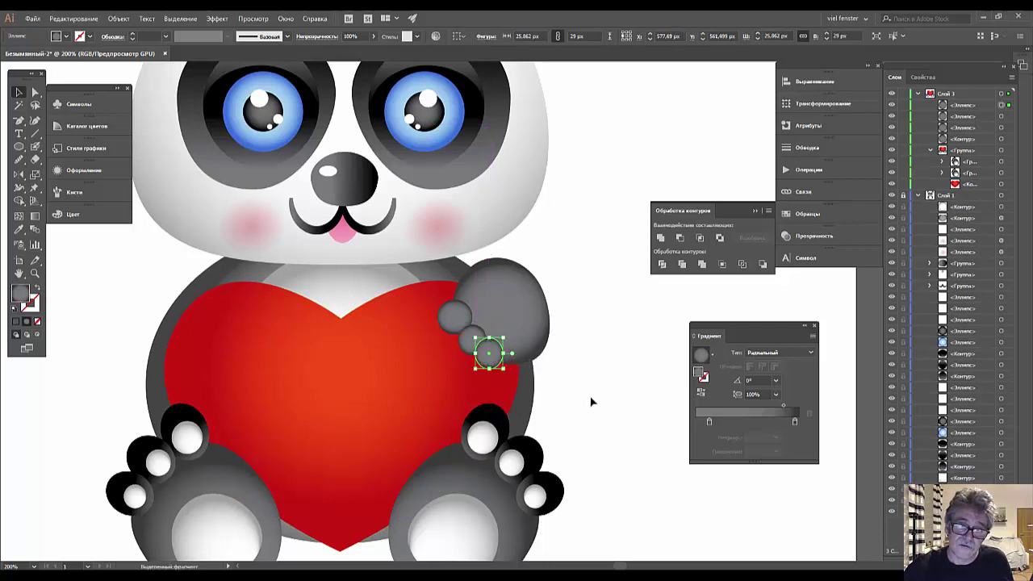
{"action": "left_click", "coordinate": [692, 487]}
- Zoom out to the whole artboard with Ctrl+0, then zoom back in on the panda
{"action": "key", "text": "p"}
{"action": "key", "text": "ctrl+0"}
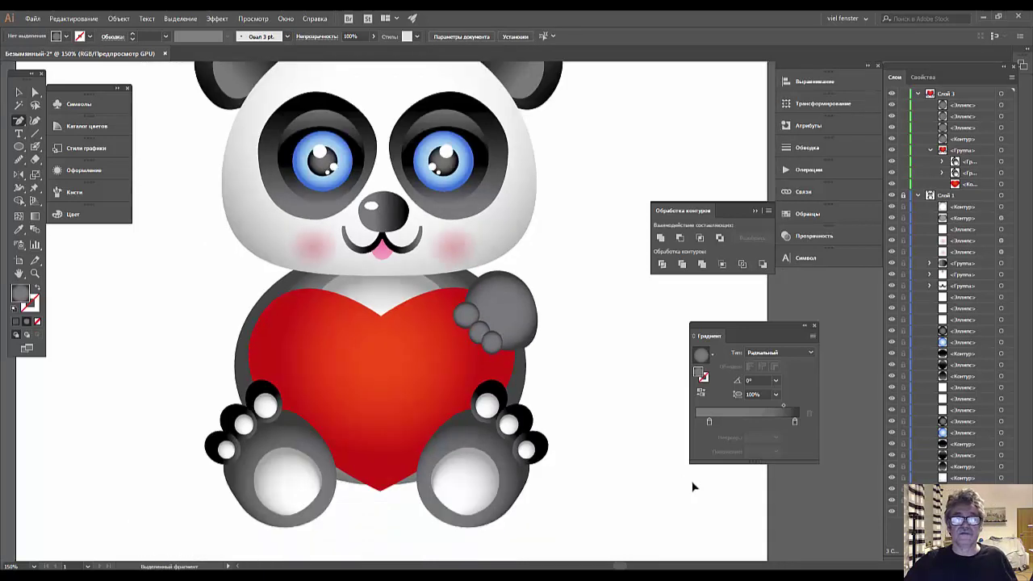
{"action": "key", "text": "ctrl+plus"}
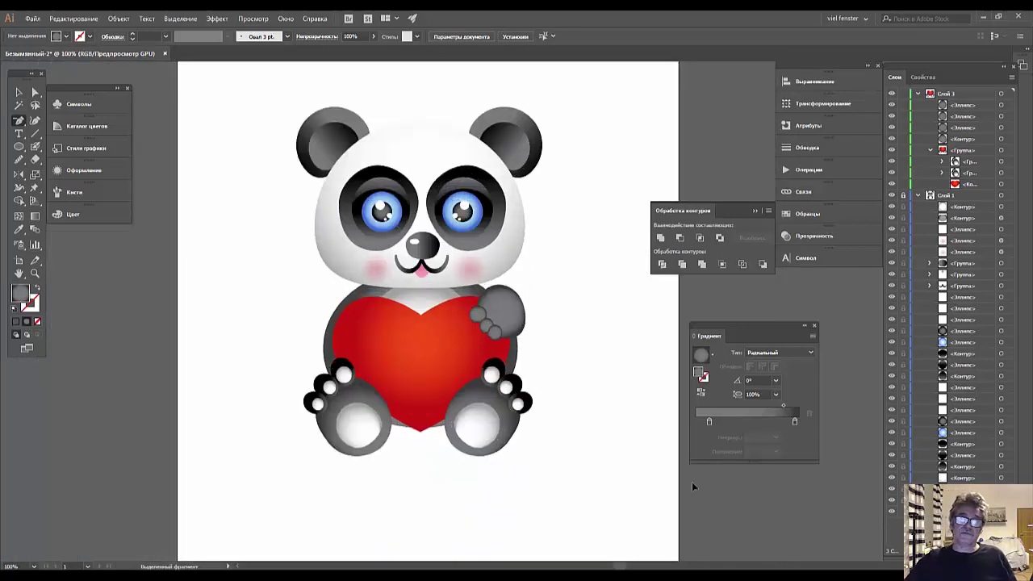
{"action": "key", "text": "ctrl+plus"}
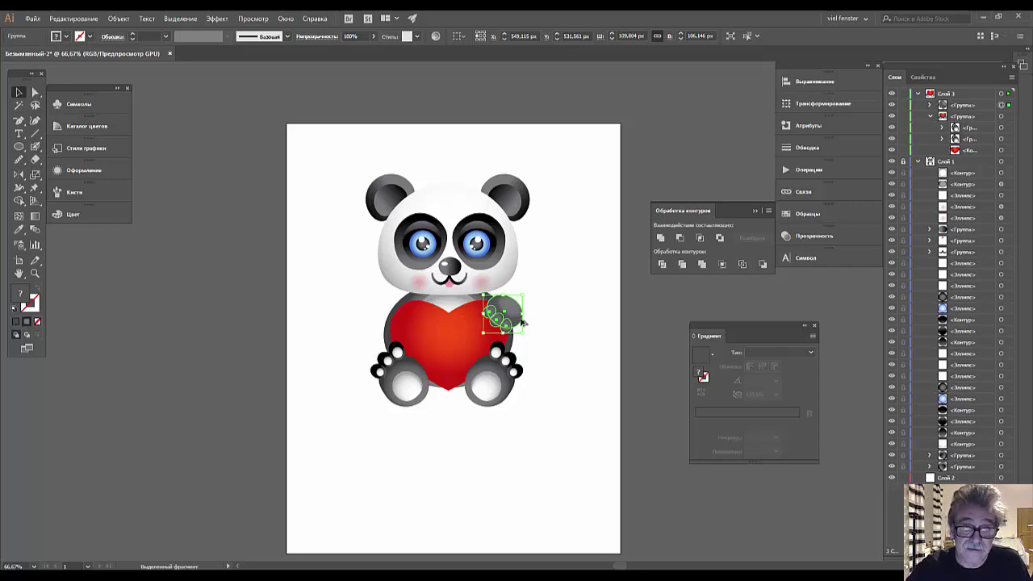
- Copy the fingered paw to the panda's left side and reflect it vertically
{"action": "left_click_drag", "start_coordinate": [513, 316], "coordinate": [398, 311]}
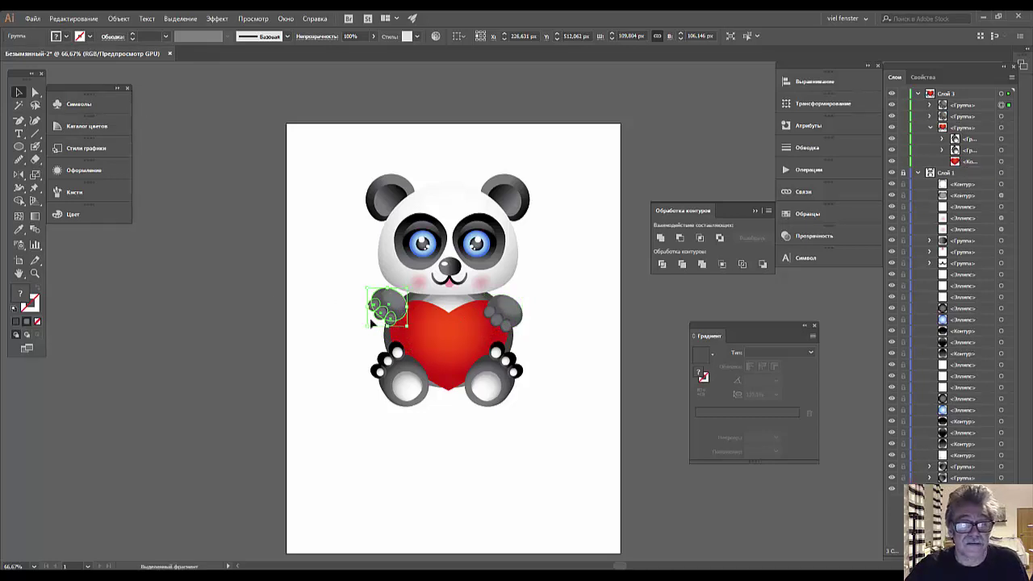
{"action": "right_click", "coordinate": [397, 312]}
{"action": "mouse_move", "coordinate": [443, 416]}
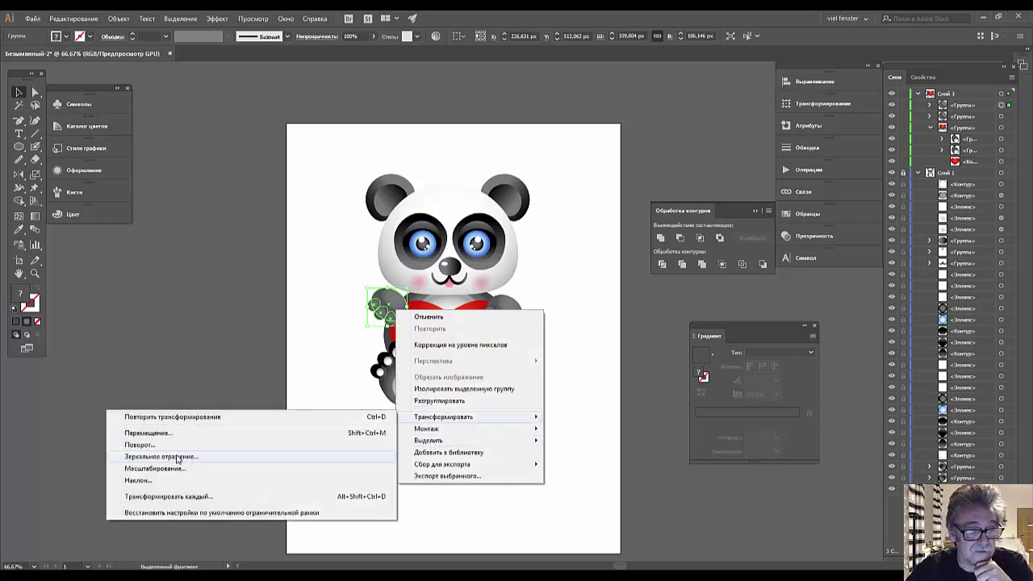
{"action": "left_click", "coordinate": [176, 456]}
{"action": "left_click", "coordinate": [789, 407]}
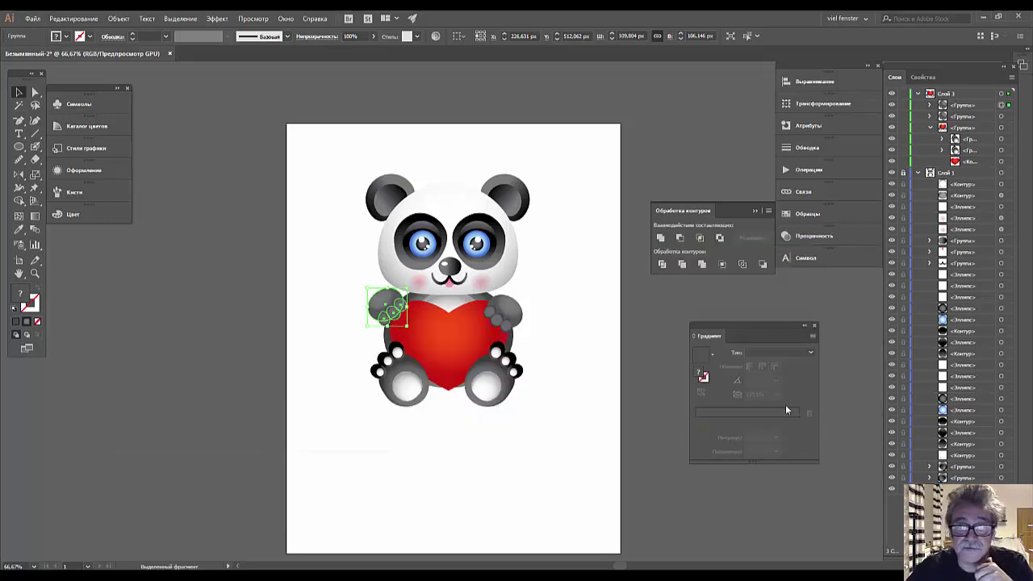
- Move the mirrored paw down onto the heart's upper left and rotate it slightly
{"action": "left_click_drag", "start_coordinate": [382, 309], "coordinate": [380, 323]}
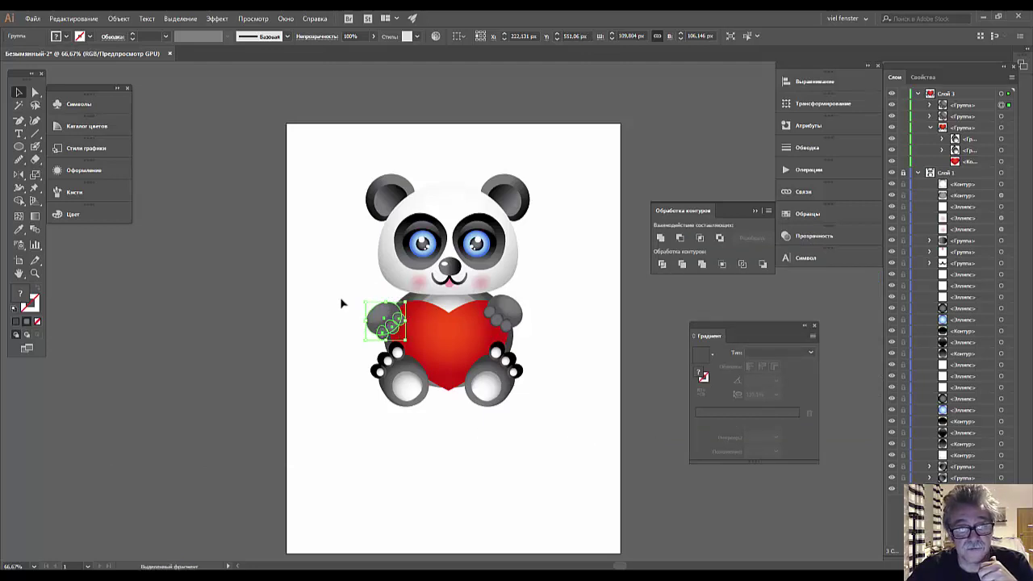
{"action": "left_click_drag", "start_coordinate": [360, 301], "coordinate": [352, 314]}
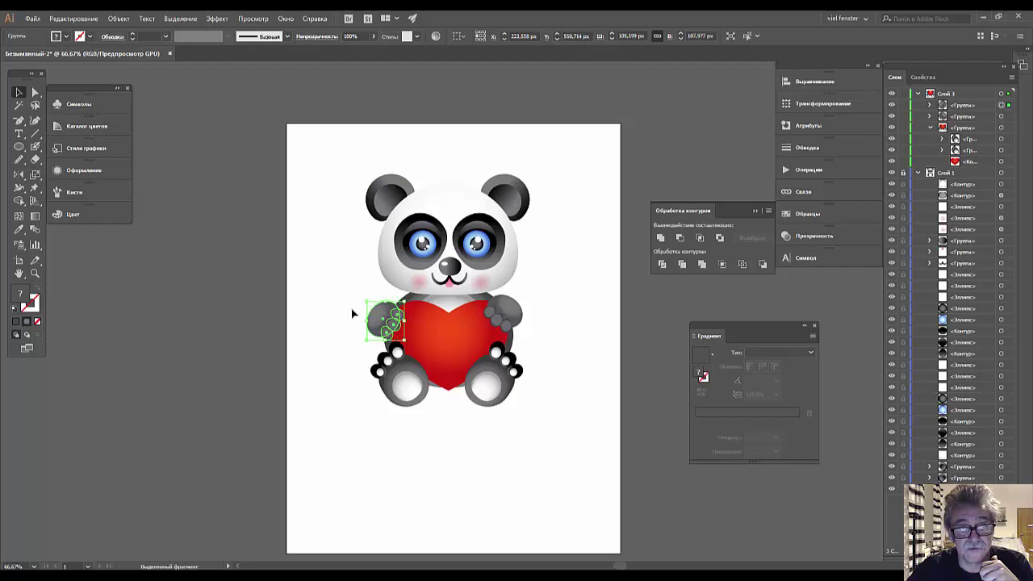
{"action": "left_click", "coordinate": [352, 326]}
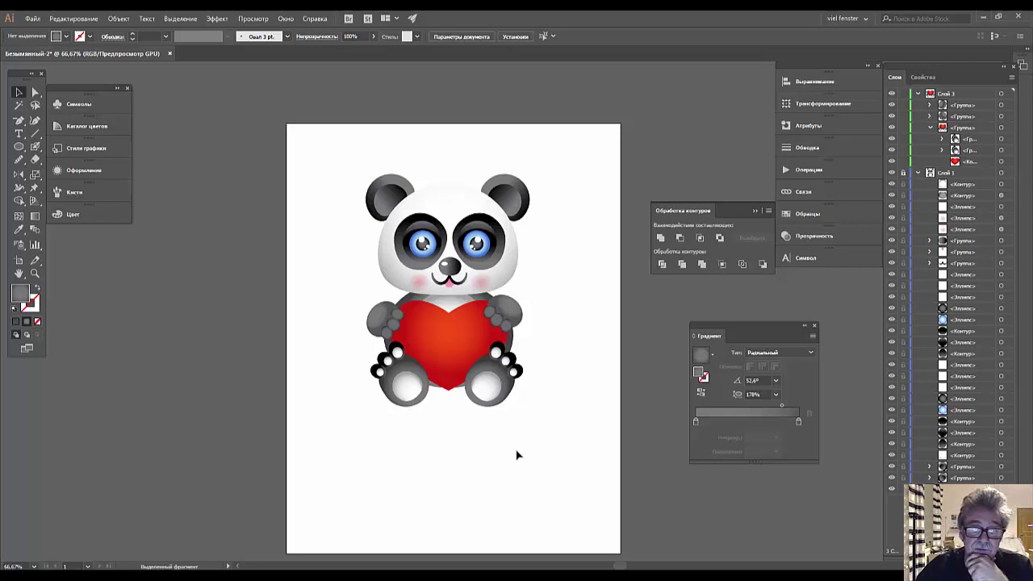
{"action": "left_click", "coordinate": [440, 345]}
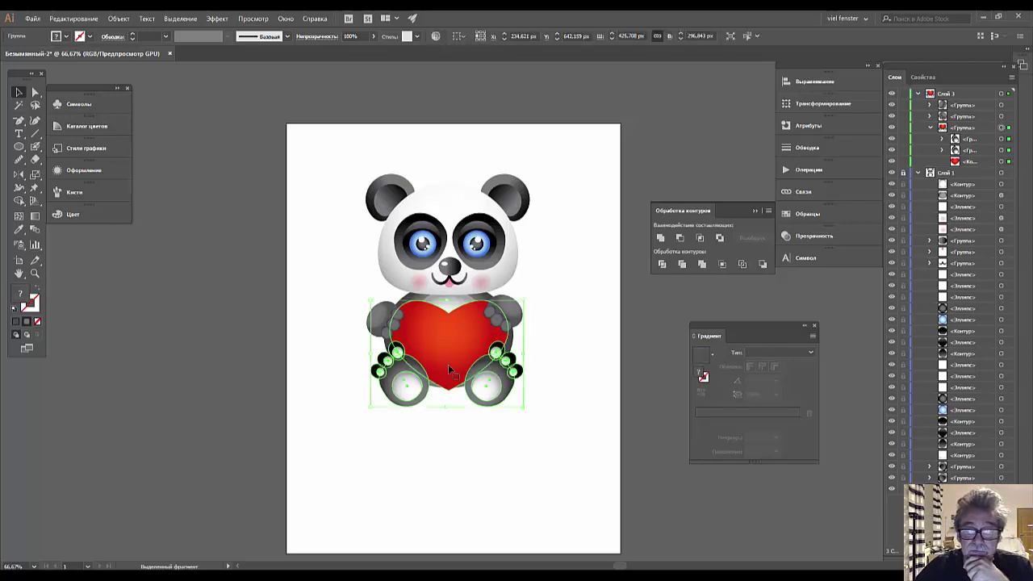
{"action": "left_click", "coordinate": [535, 454]}
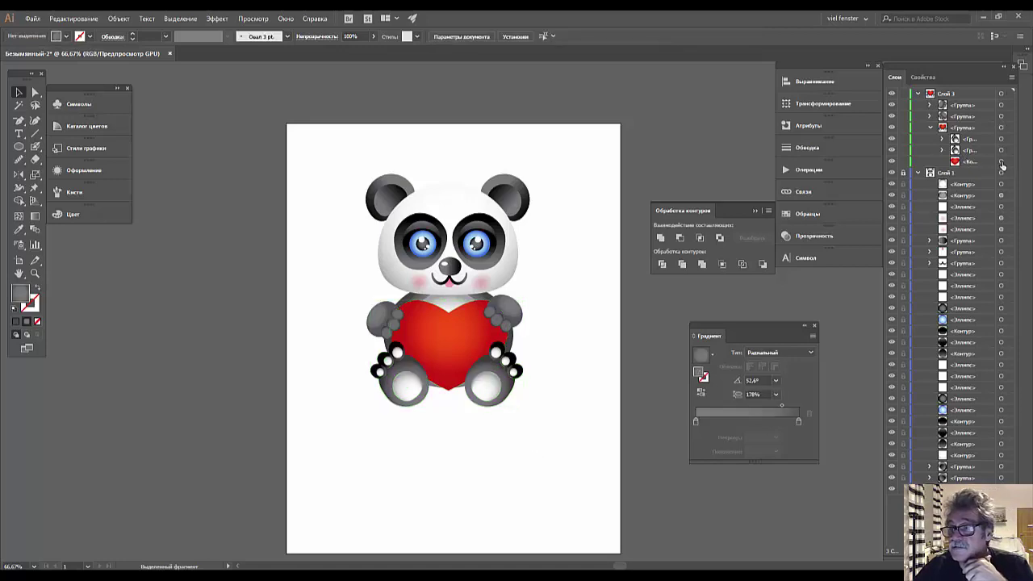